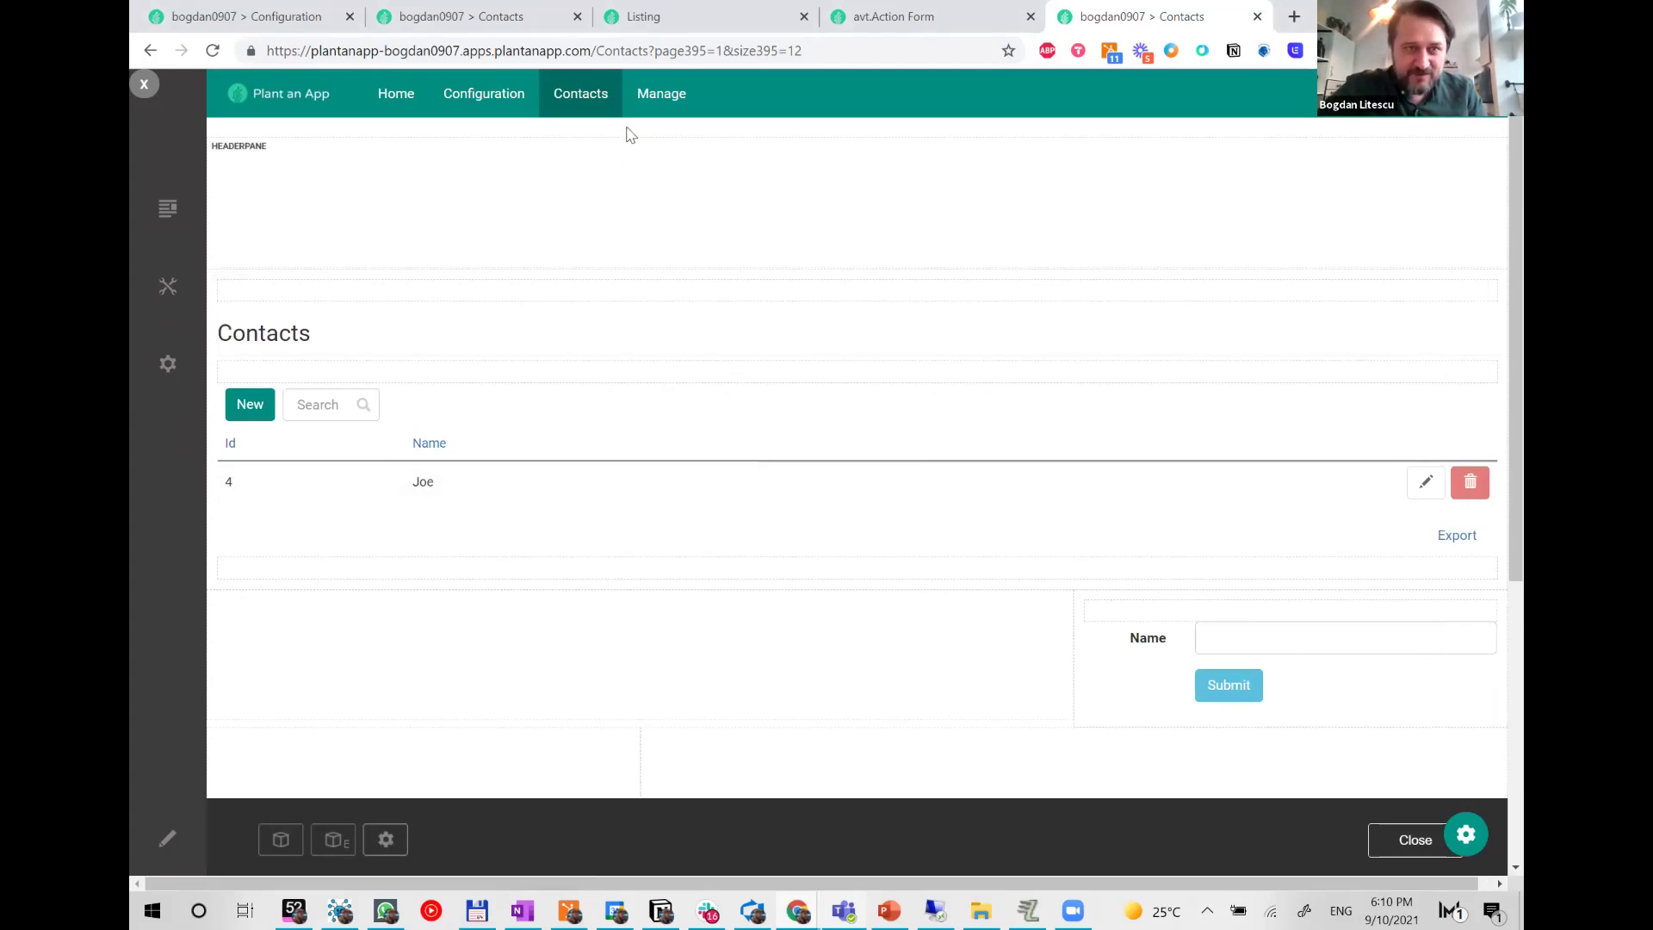
- Clear the Pre Filtering query in the Listing module's data source and update the data source
{"action": "left_click", "coordinate": [635, 19]}
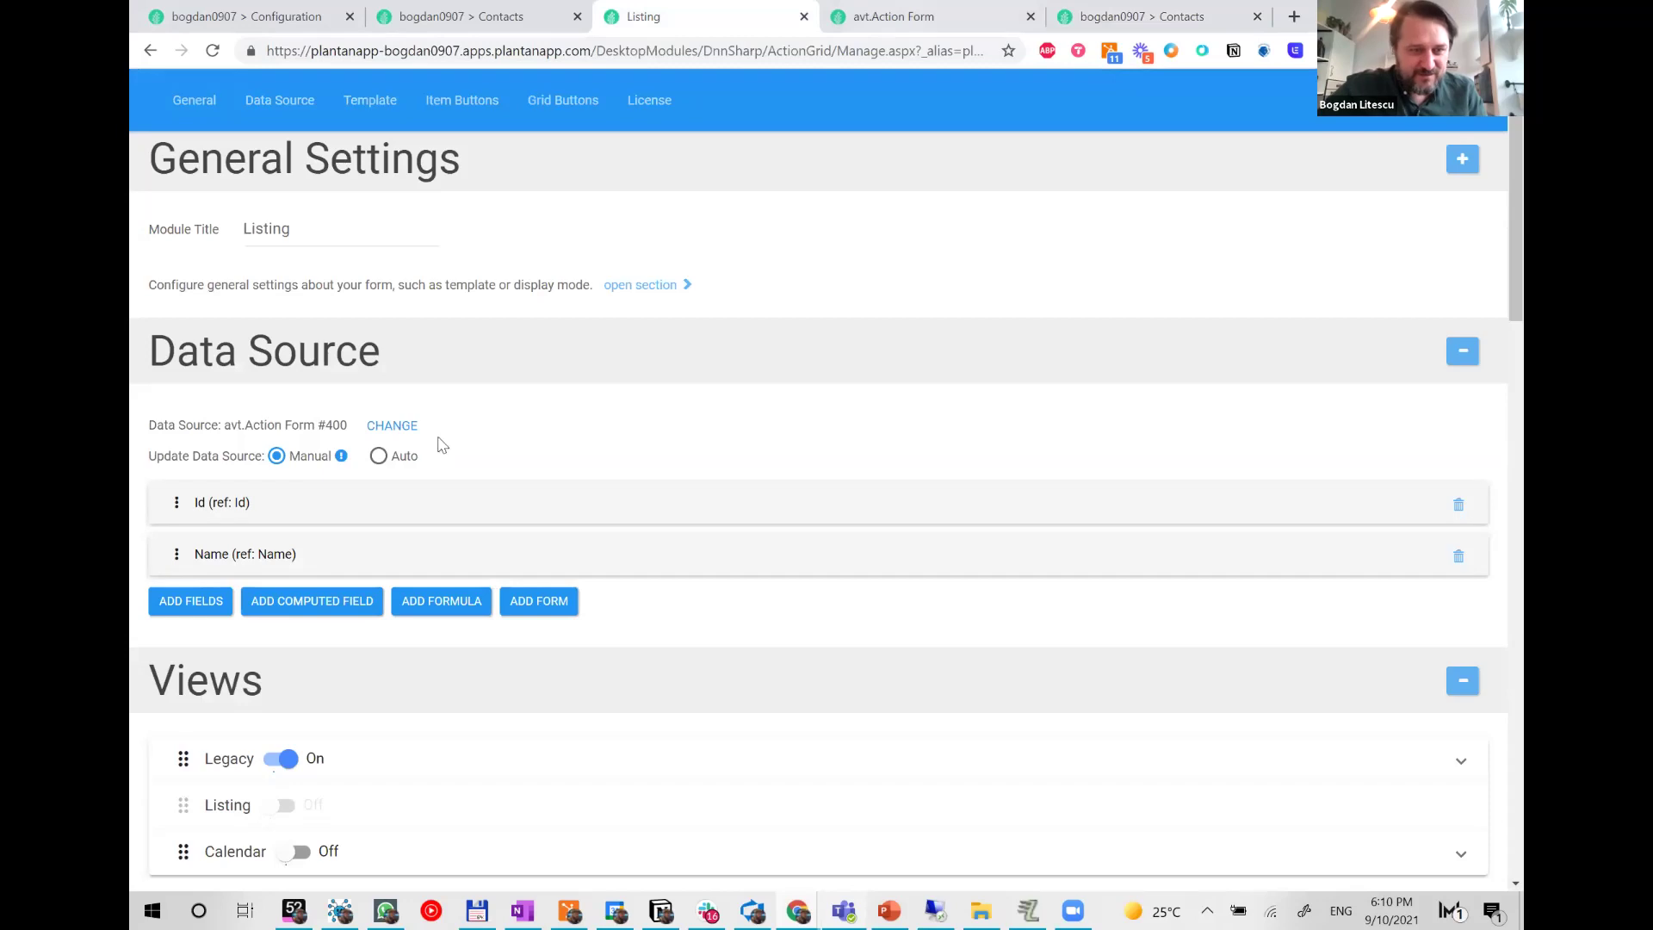
{"action": "left_click", "coordinate": [391, 426]}
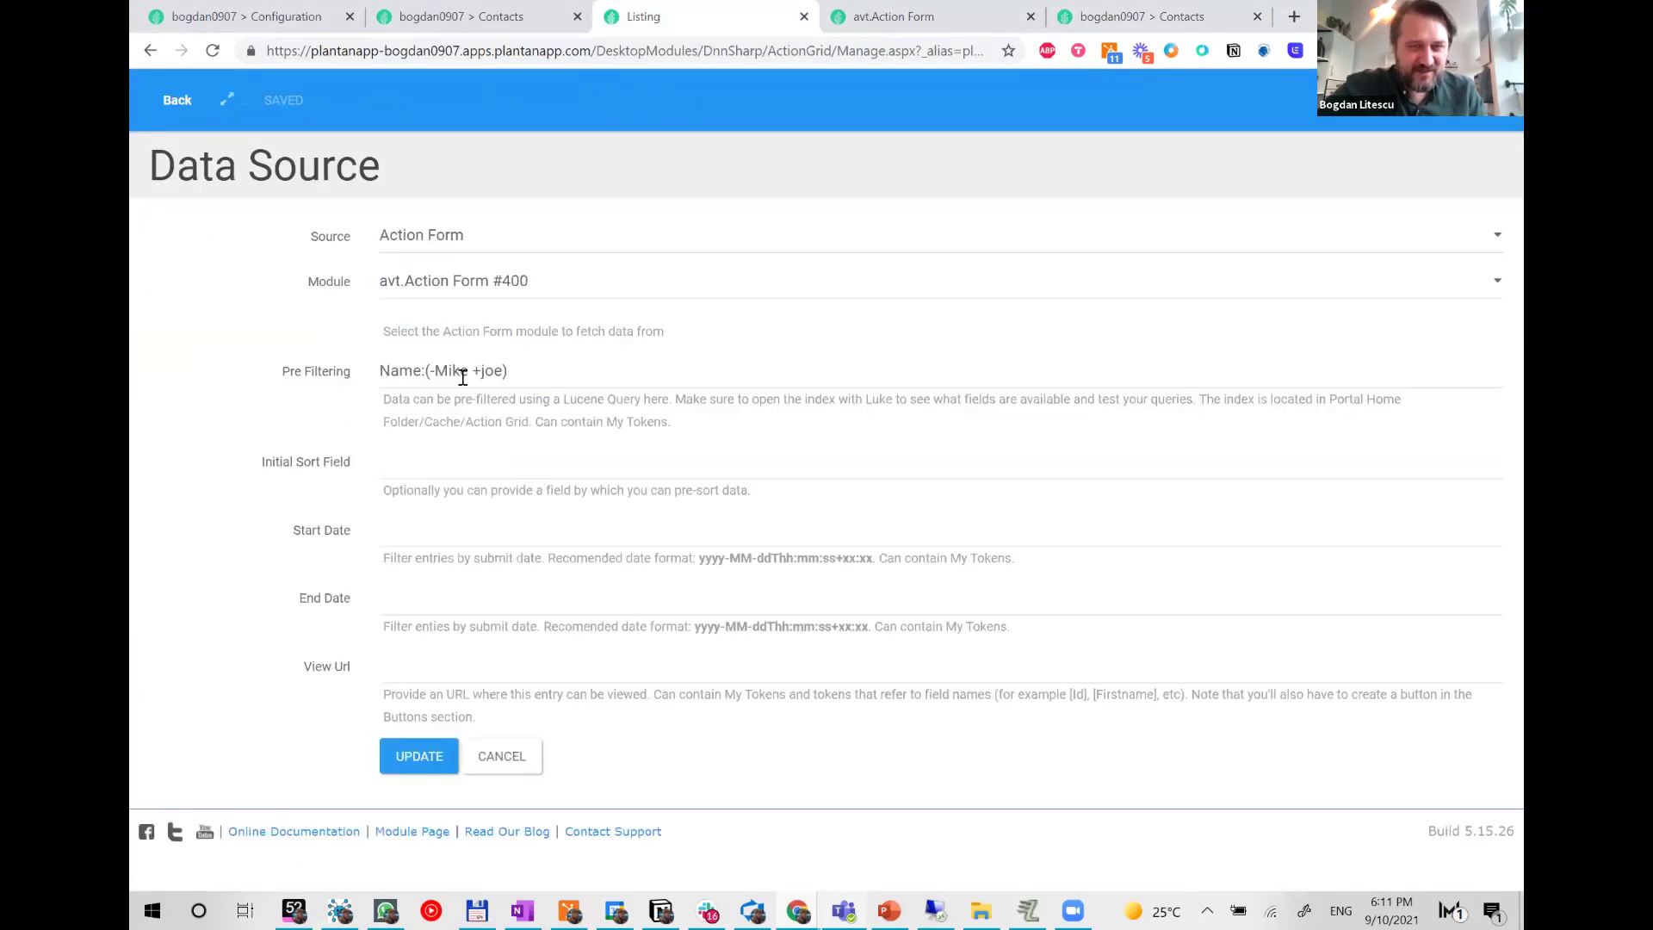
{"action": "left_click", "coordinate": [483, 370]}
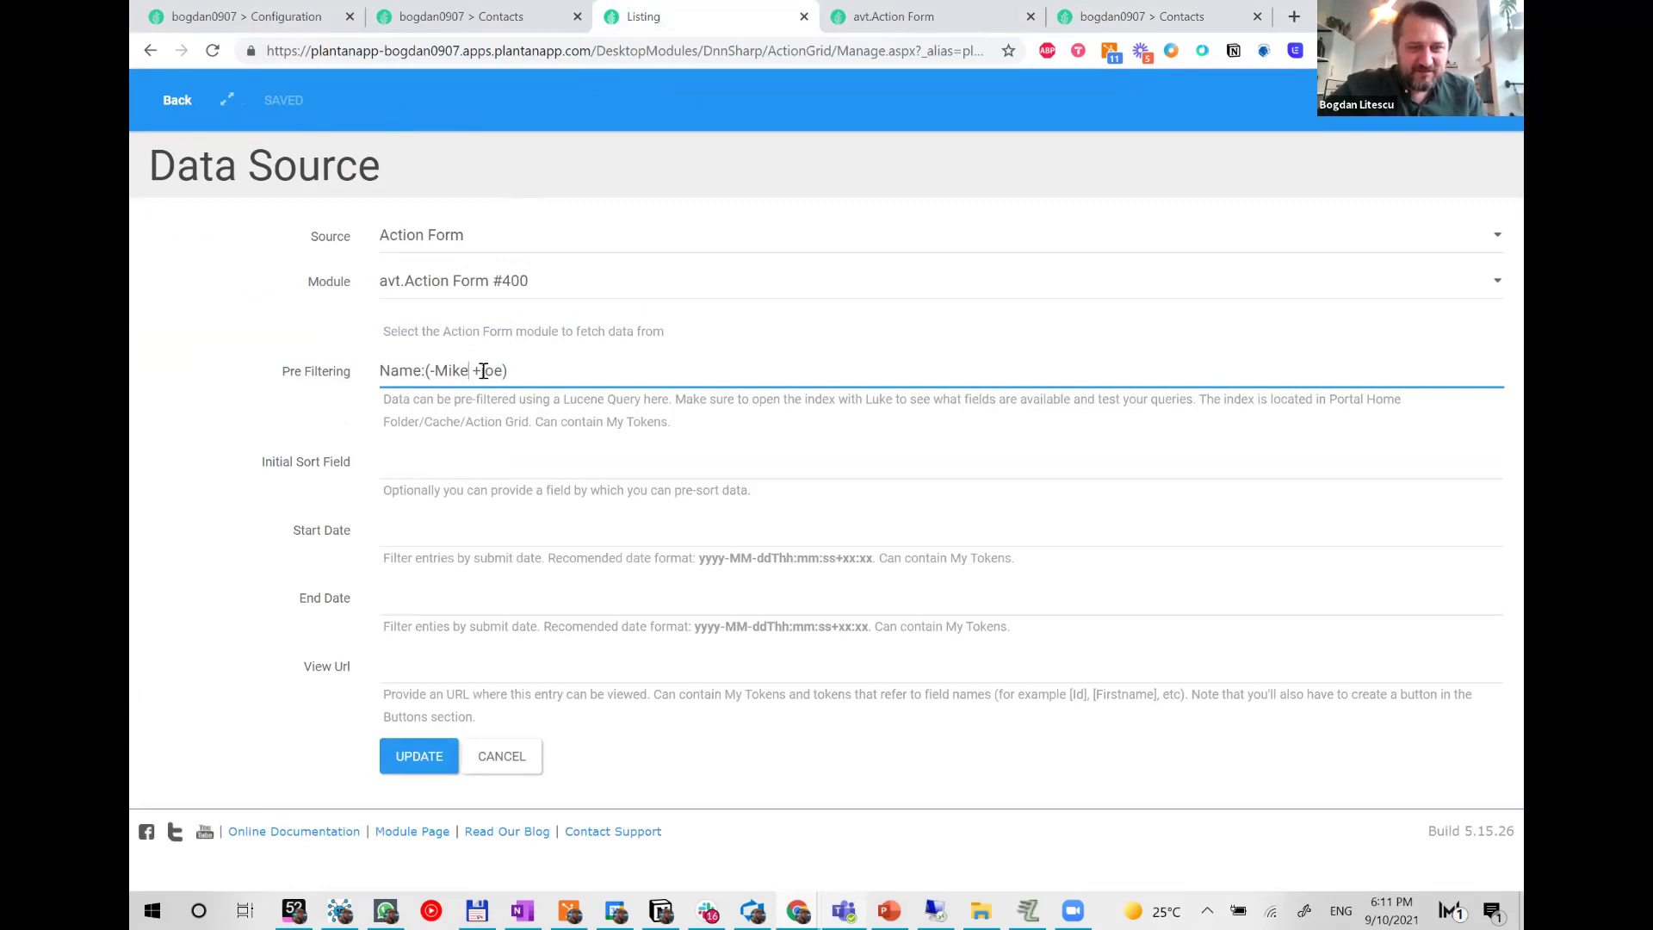
{"action": "mouse_move", "coordinate": [472, 370]}
{"action": "left_mouse_down"}
{"action": "mouse_move", "coordinate": [429, 370]}
{"action": "mouse_move", "coordinate": [505, 370]}
{"action": "mouse_move", "coordinate": [449, 376]}
{"action": "left_mouse_up"}
{"action": "left_click", "coordinate": [479, 370]}
{"action": "left_click", "coordinate": [468, 379], "text": "shift"}
{"action": "key", "text": "Left"}
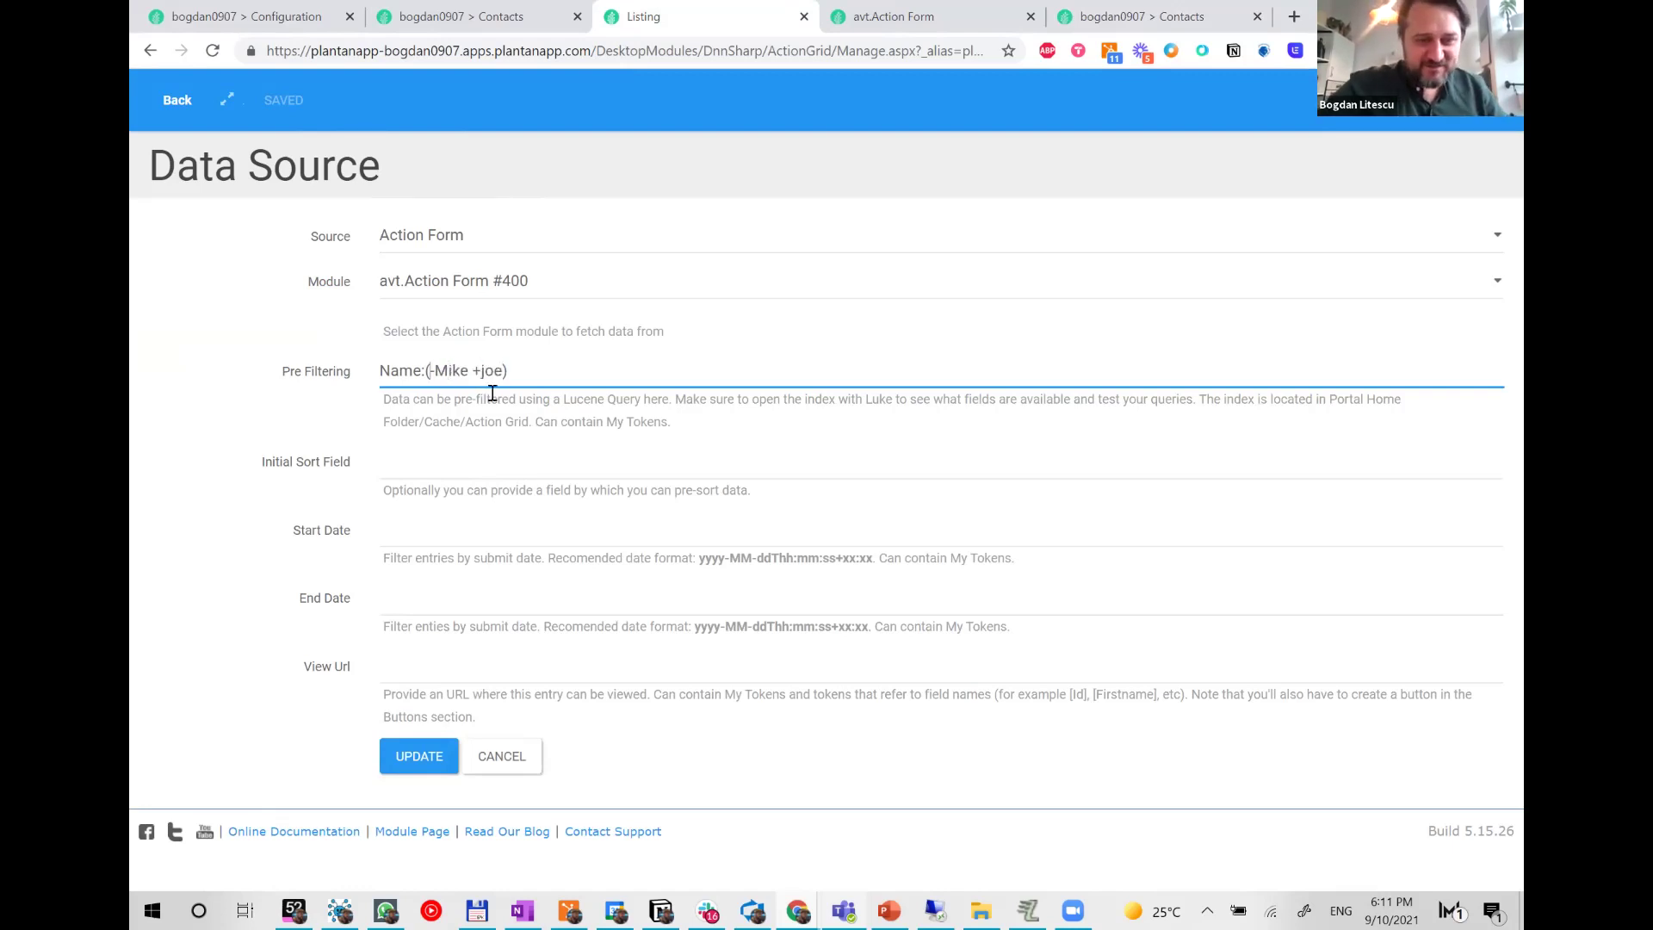
{"action": "key", "text": "ctrl+shift+Right"}
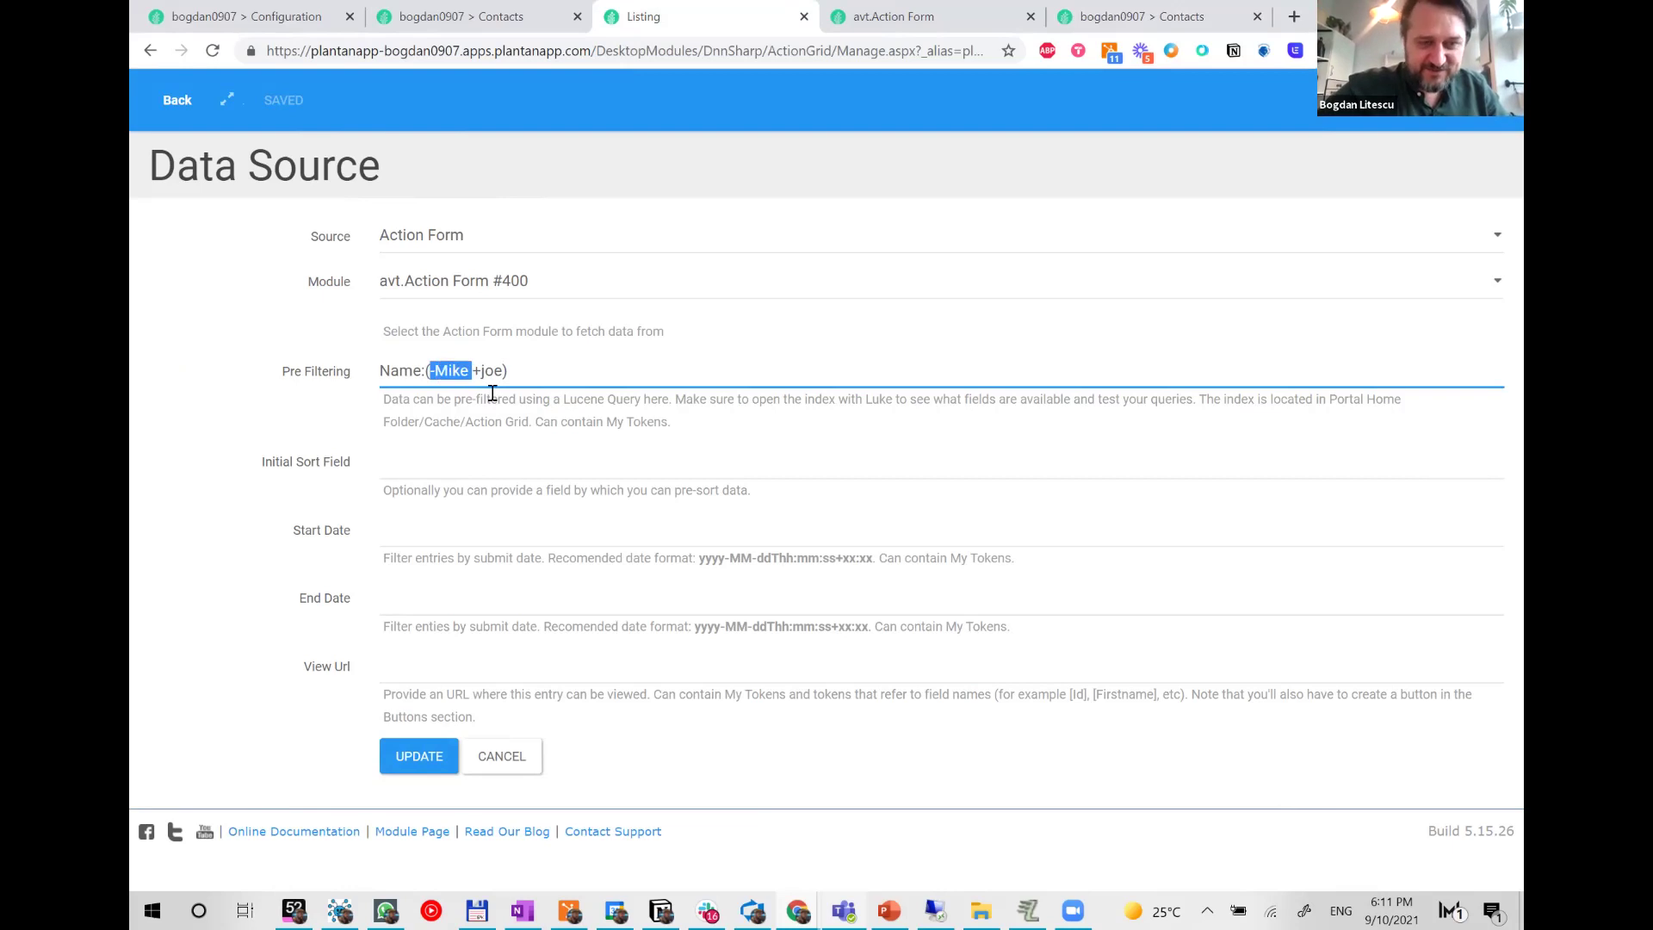
{"action": "key", "text": "ctrl+a"}
{"action": "key", "text": "BackSpace"}
{"action": "left_click", "coordinate": [436, 767]}
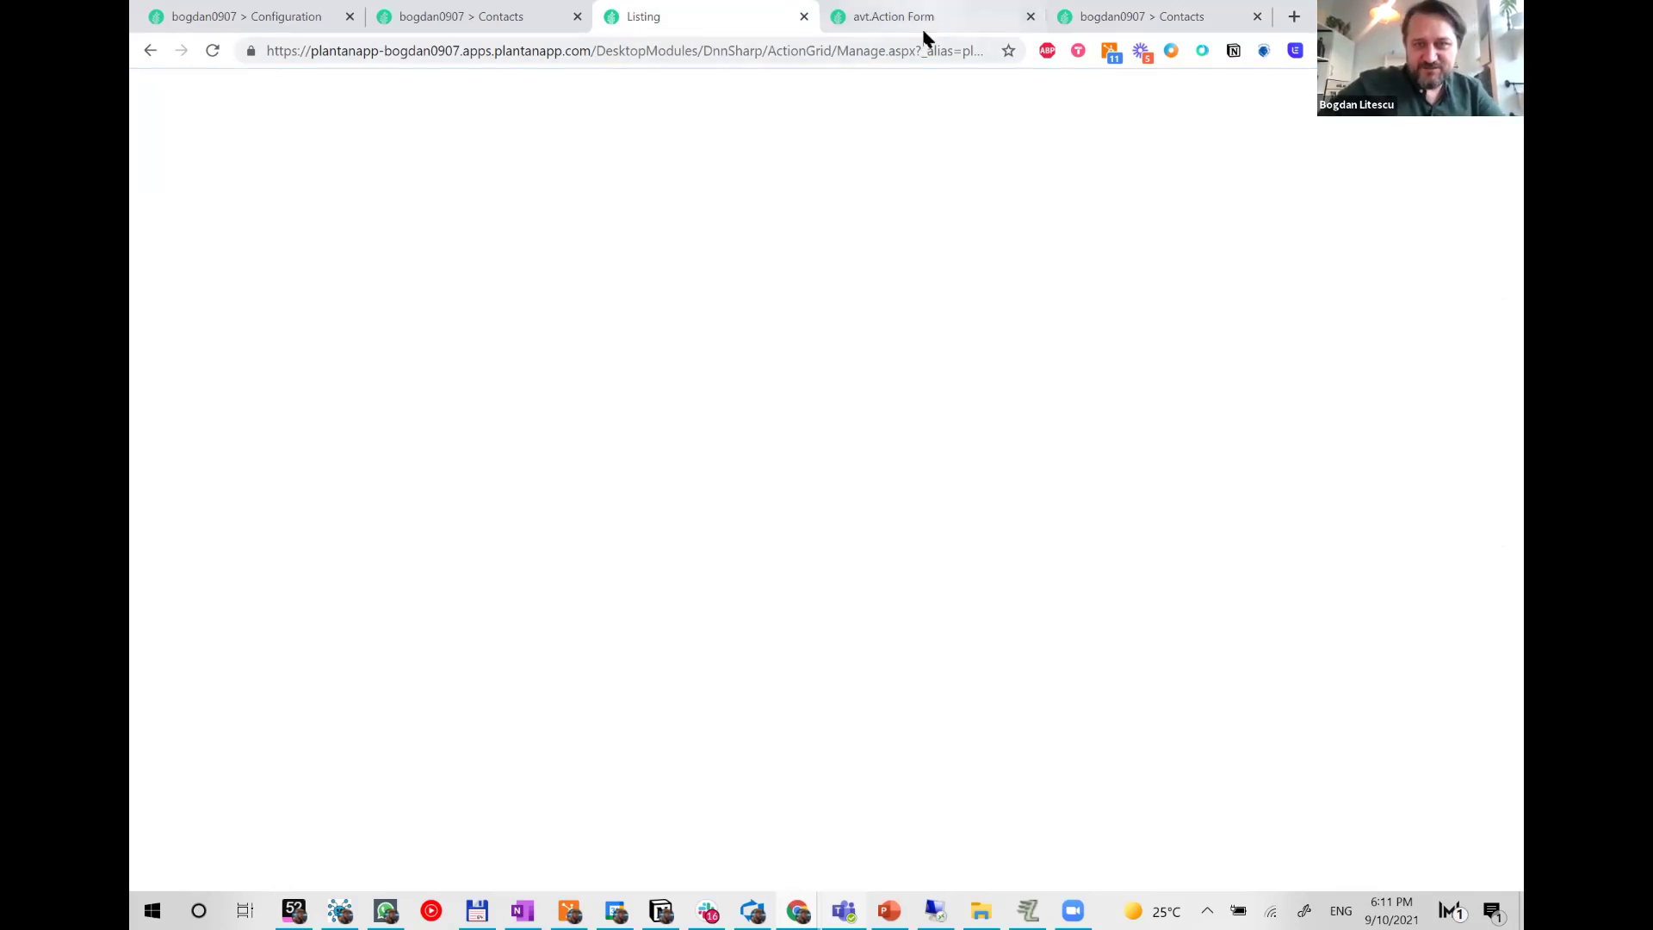
- Reload the Contacts page to check the listing without the pre-filter
{"action": "left_click", "coordinate": [921, 21]}
{"action": "key", "text": "ctrl+Tab"}
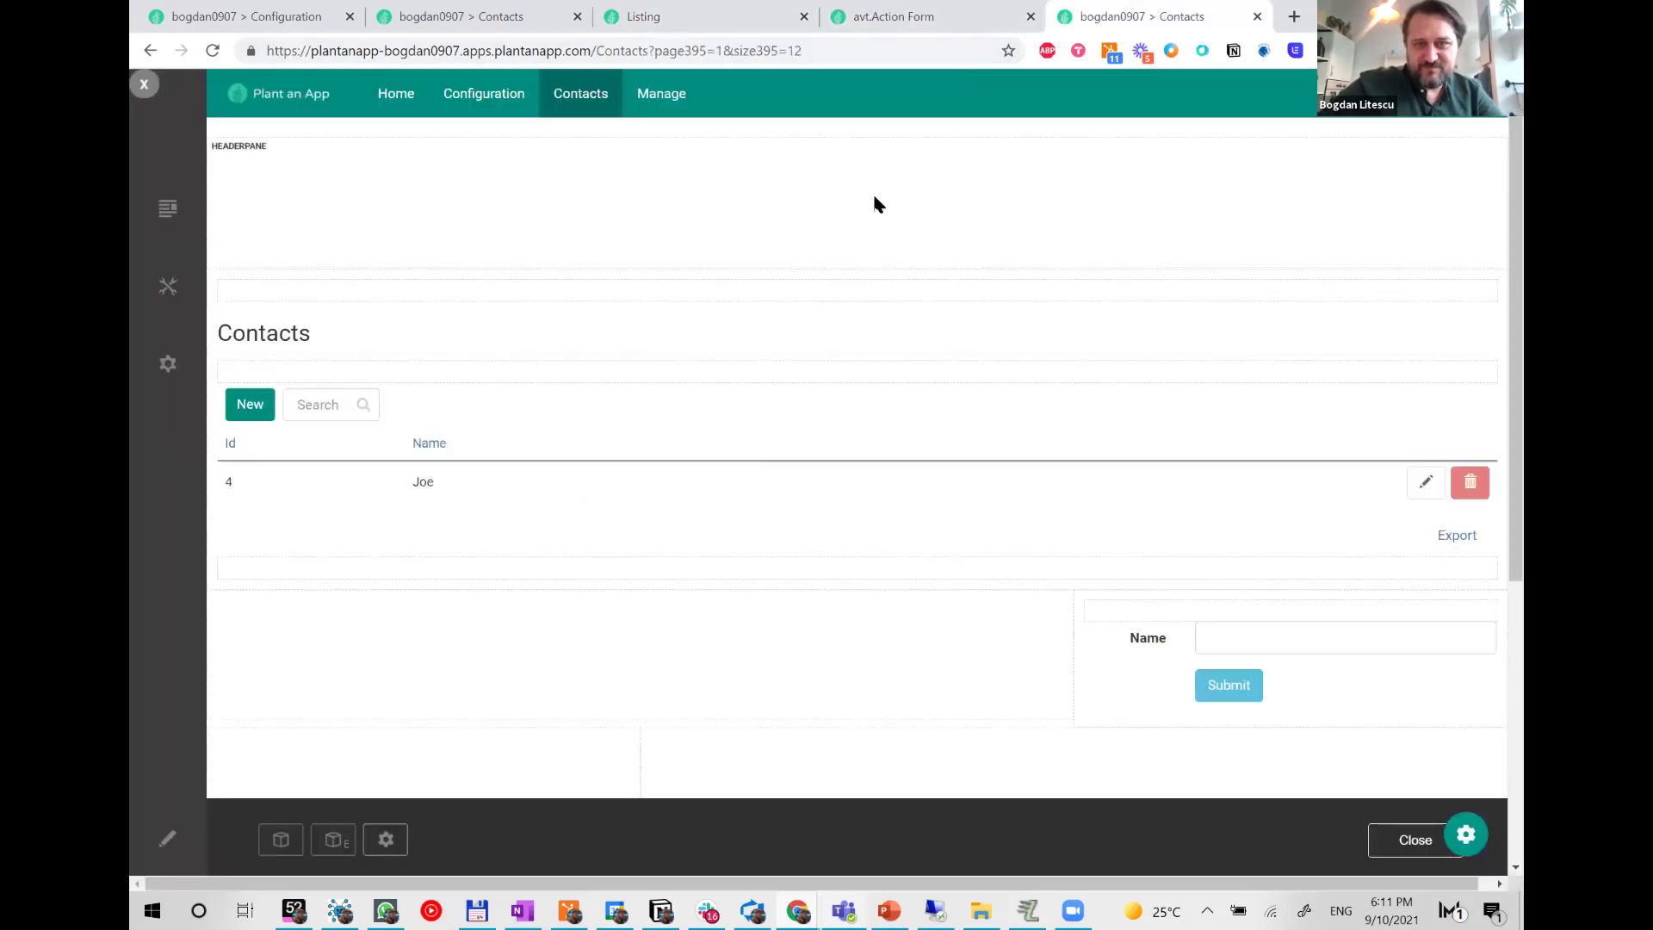
{"action": "key", "text": "F5"}
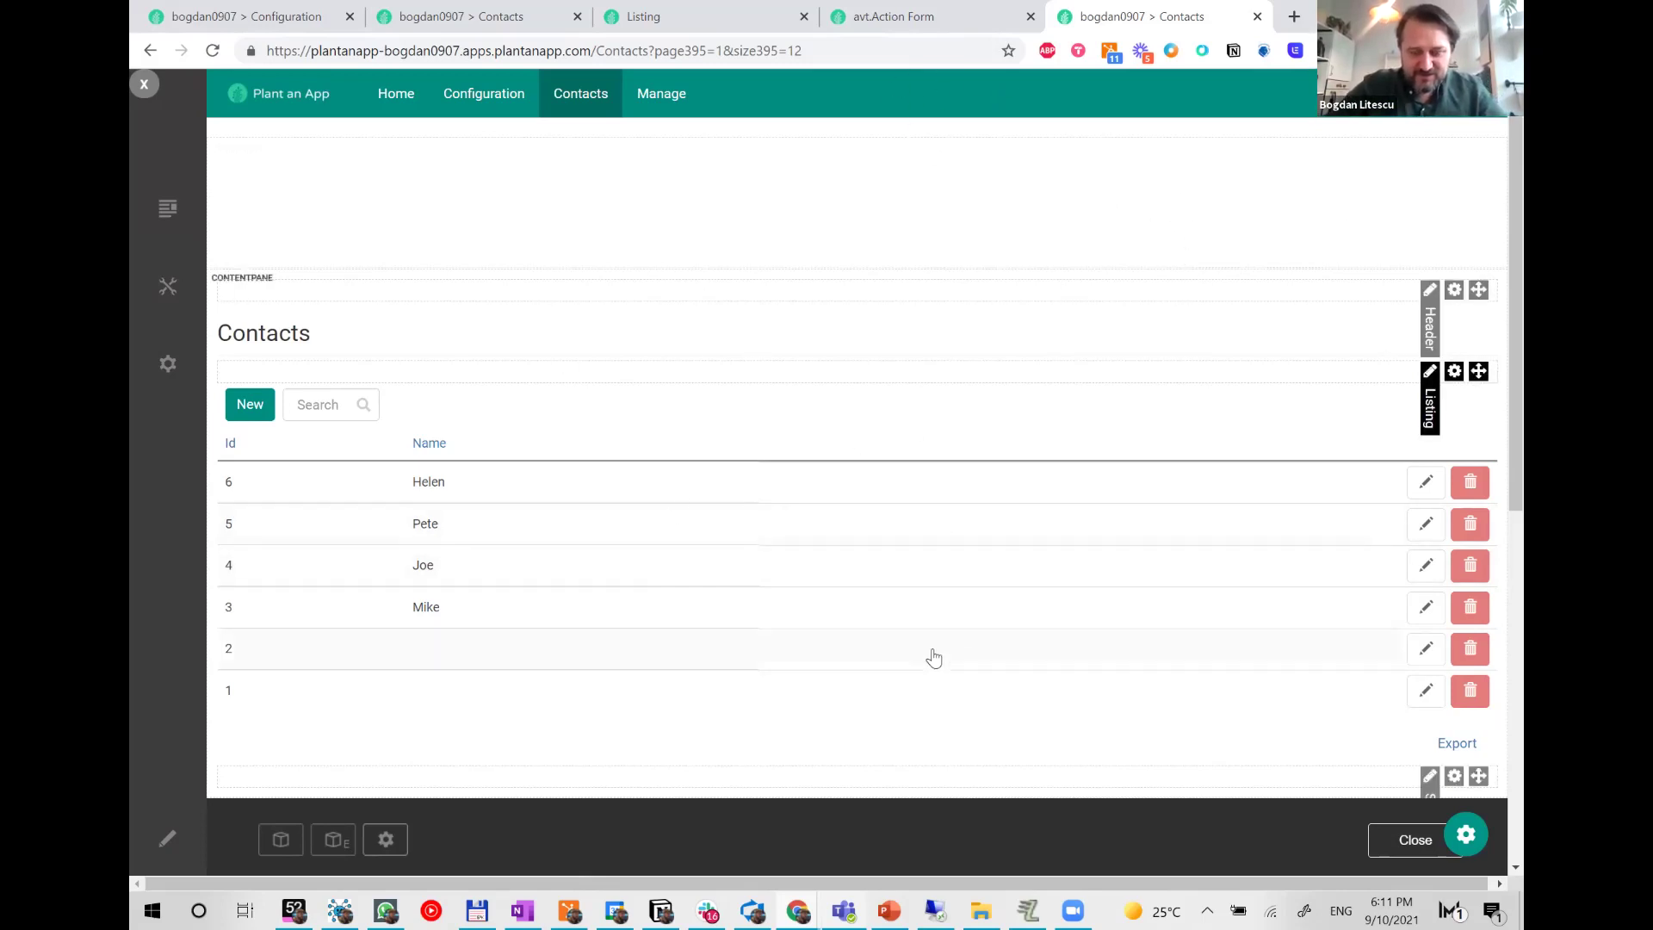
- Switch to the Apache Lucene Query Parser Syntax page and look over its table of contents and overview
{"action": "key", "text": "alt+Tab"}
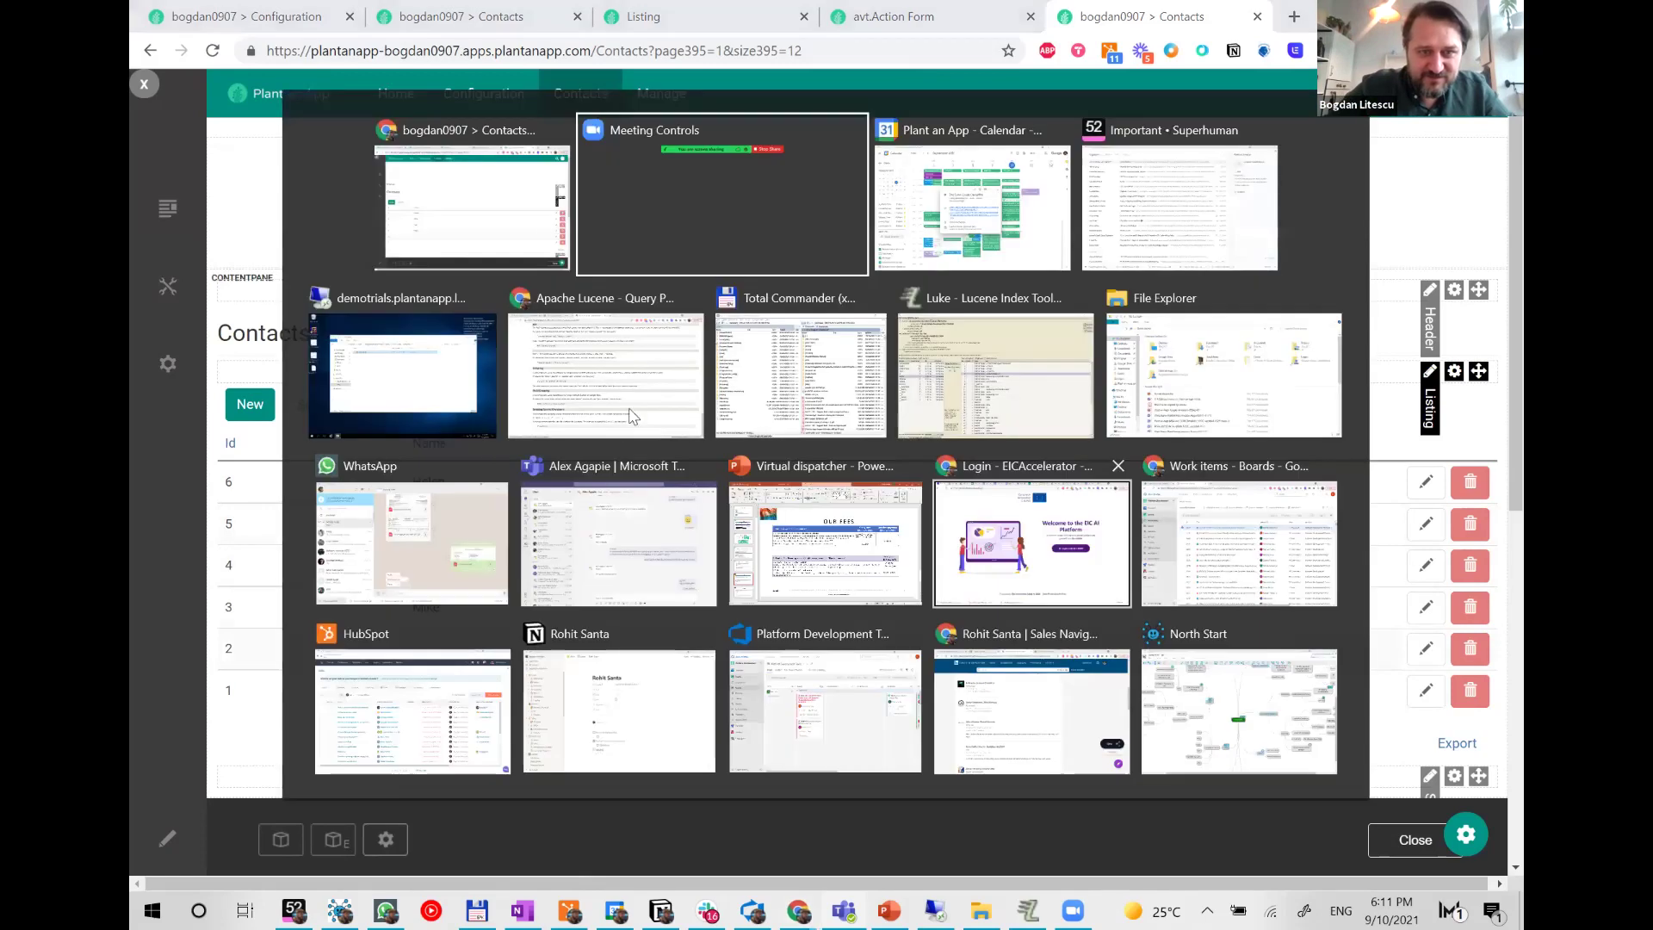
{"action": "left_click", "coordinate": [633, 416]}
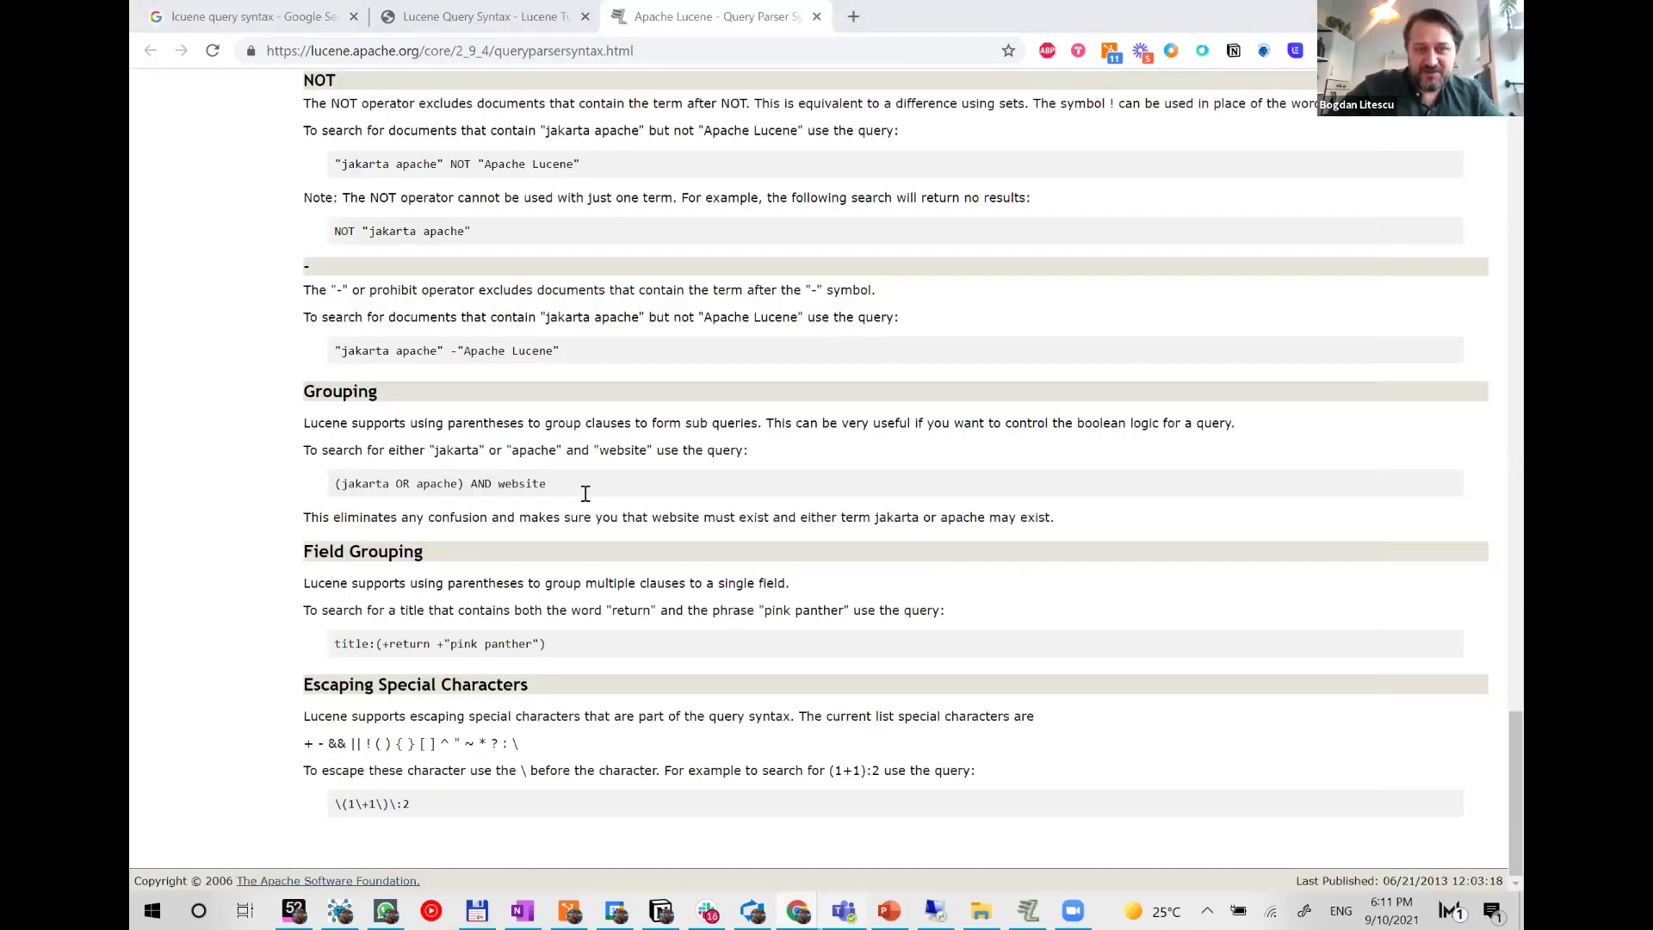
{"action": "scroll", "coordinate": [585, 493], "scroll_direction": "up", "scroll_amount": 12}
{"action": "left_click", "coordinate": [575, 62]}
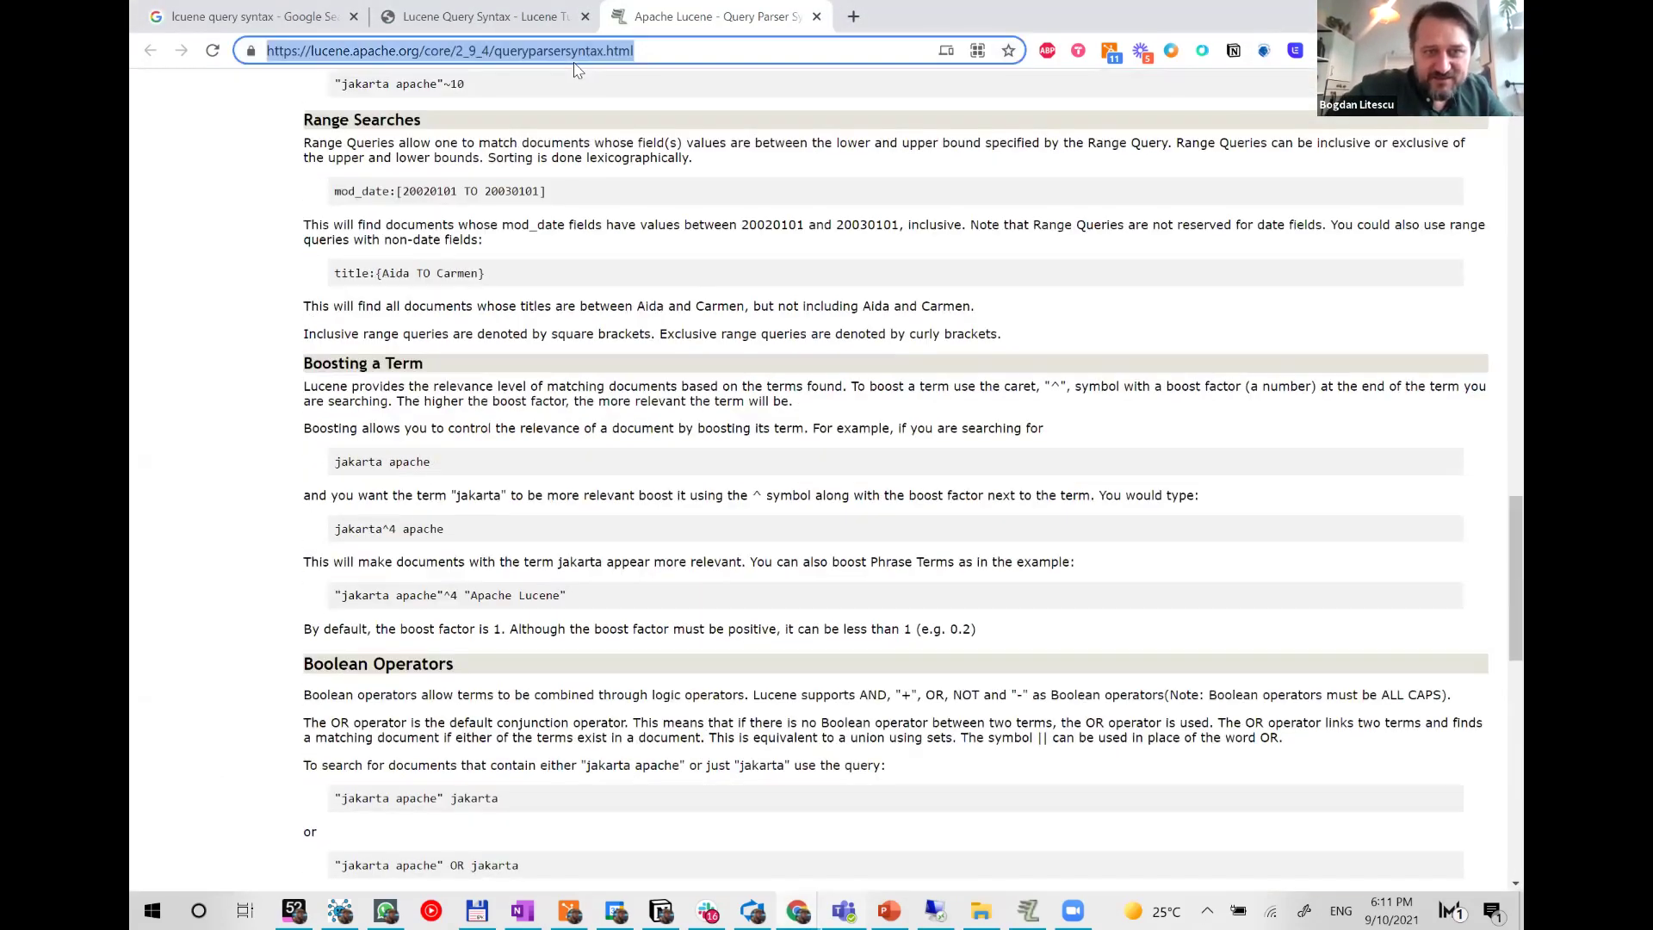
{"action": "scroll", "coordinate": [689, 272], "scroll_direction": "up", "scroll_amount": 4}
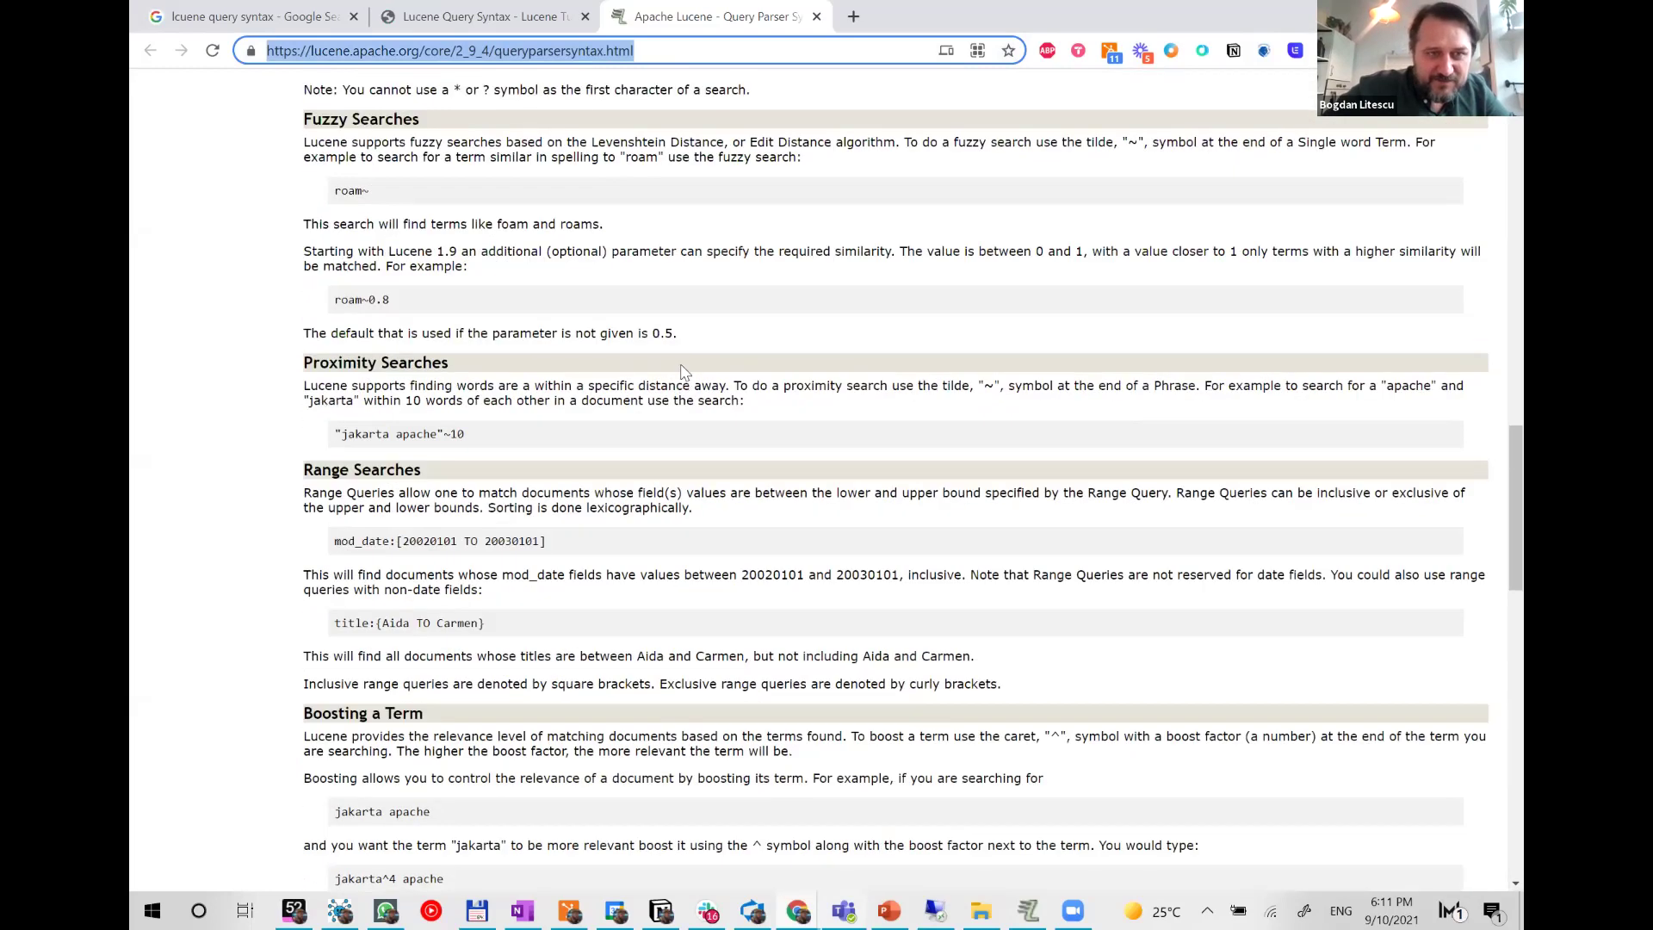
{"action": "scroll", "coordinate": [702, 272], "scroll_direction": "up", "scroll_amount": 8}
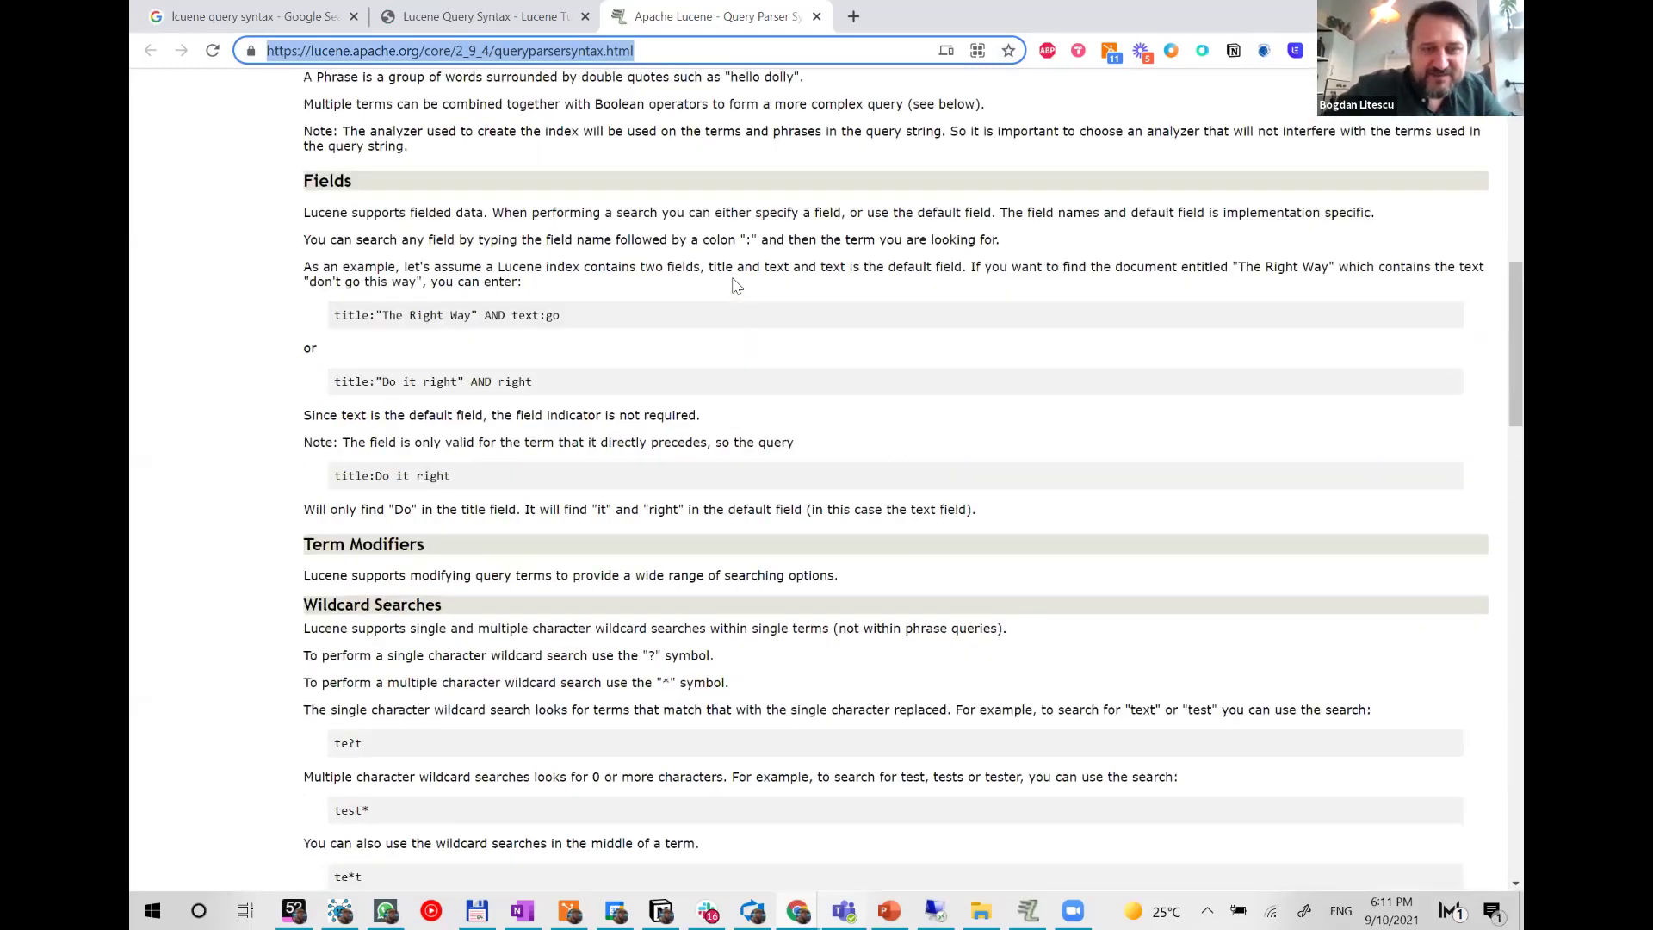
{"action": "scroll", "coordinate": [736, 285], "scroll_direction": "up", "scroll_amount": 12}
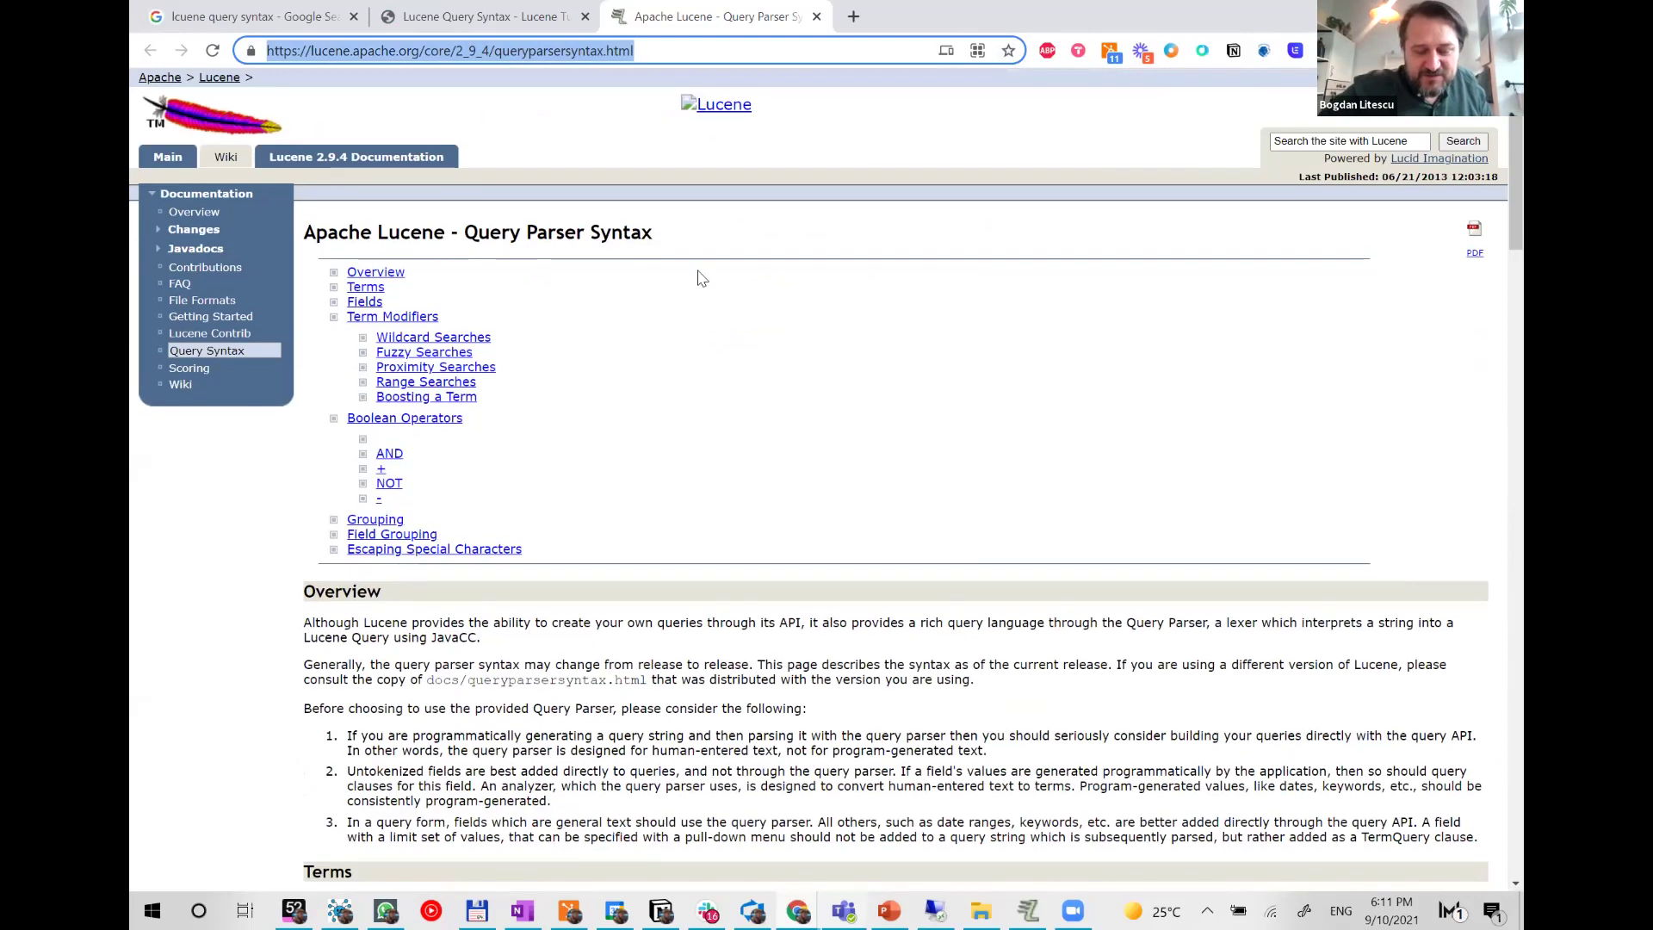
{"action": "scroll", "coordinate": [655, 215], "scroll_direction": "down", "scroll_amount": 1}
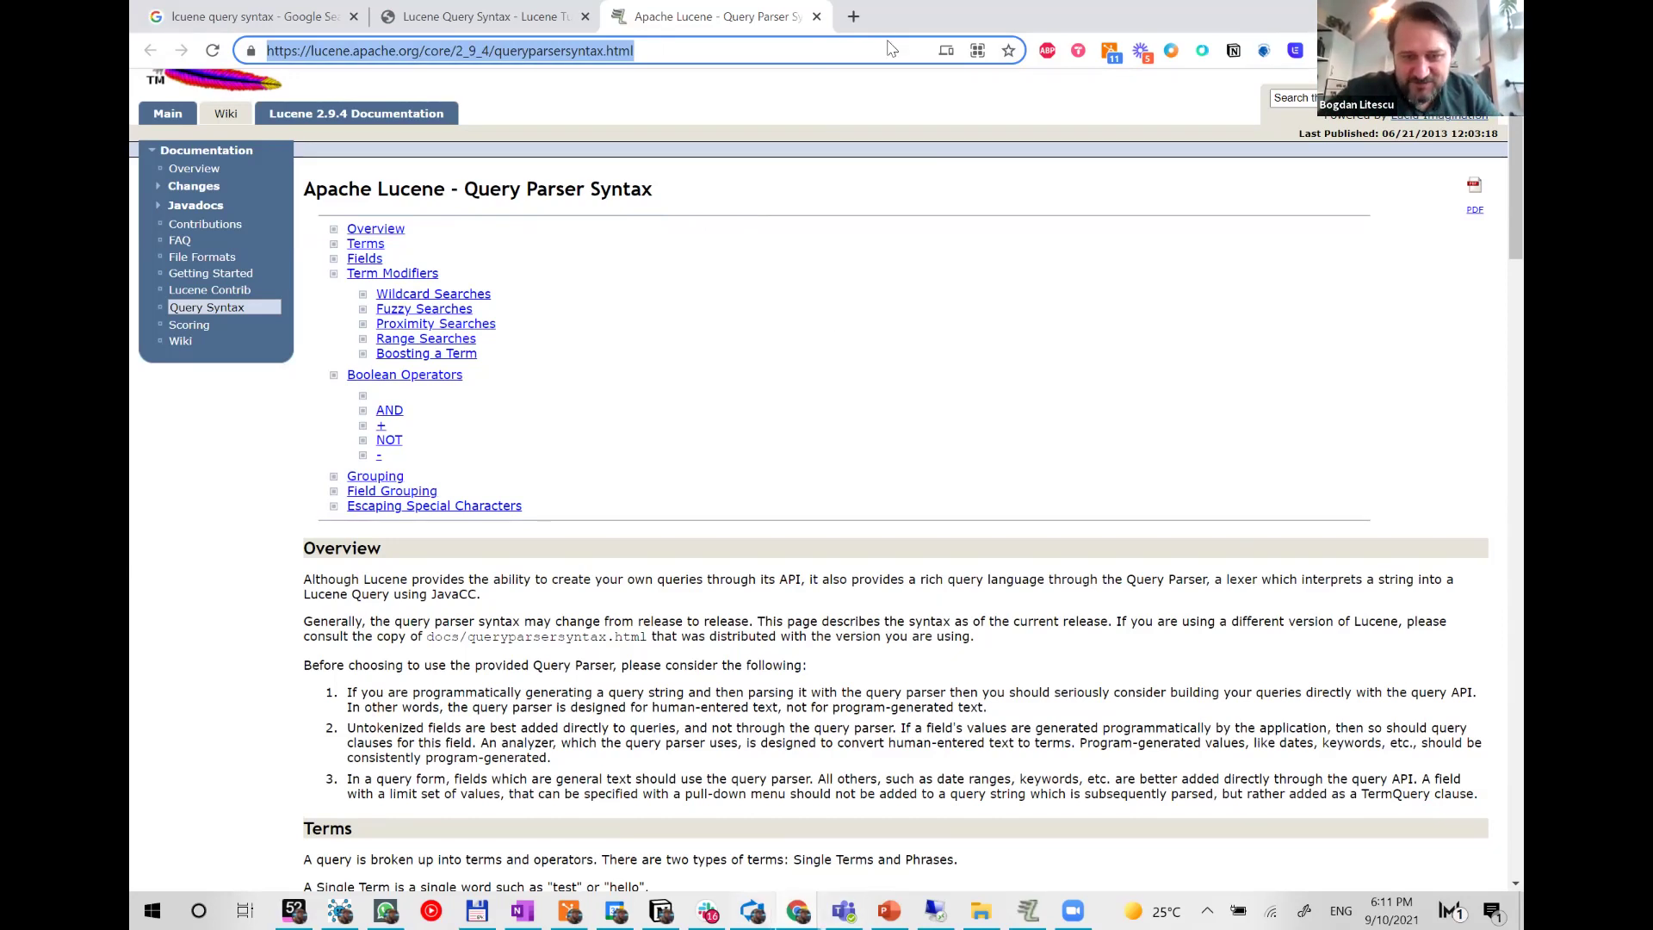
{"action": "left_click", "coordinate": [1150, 163]}
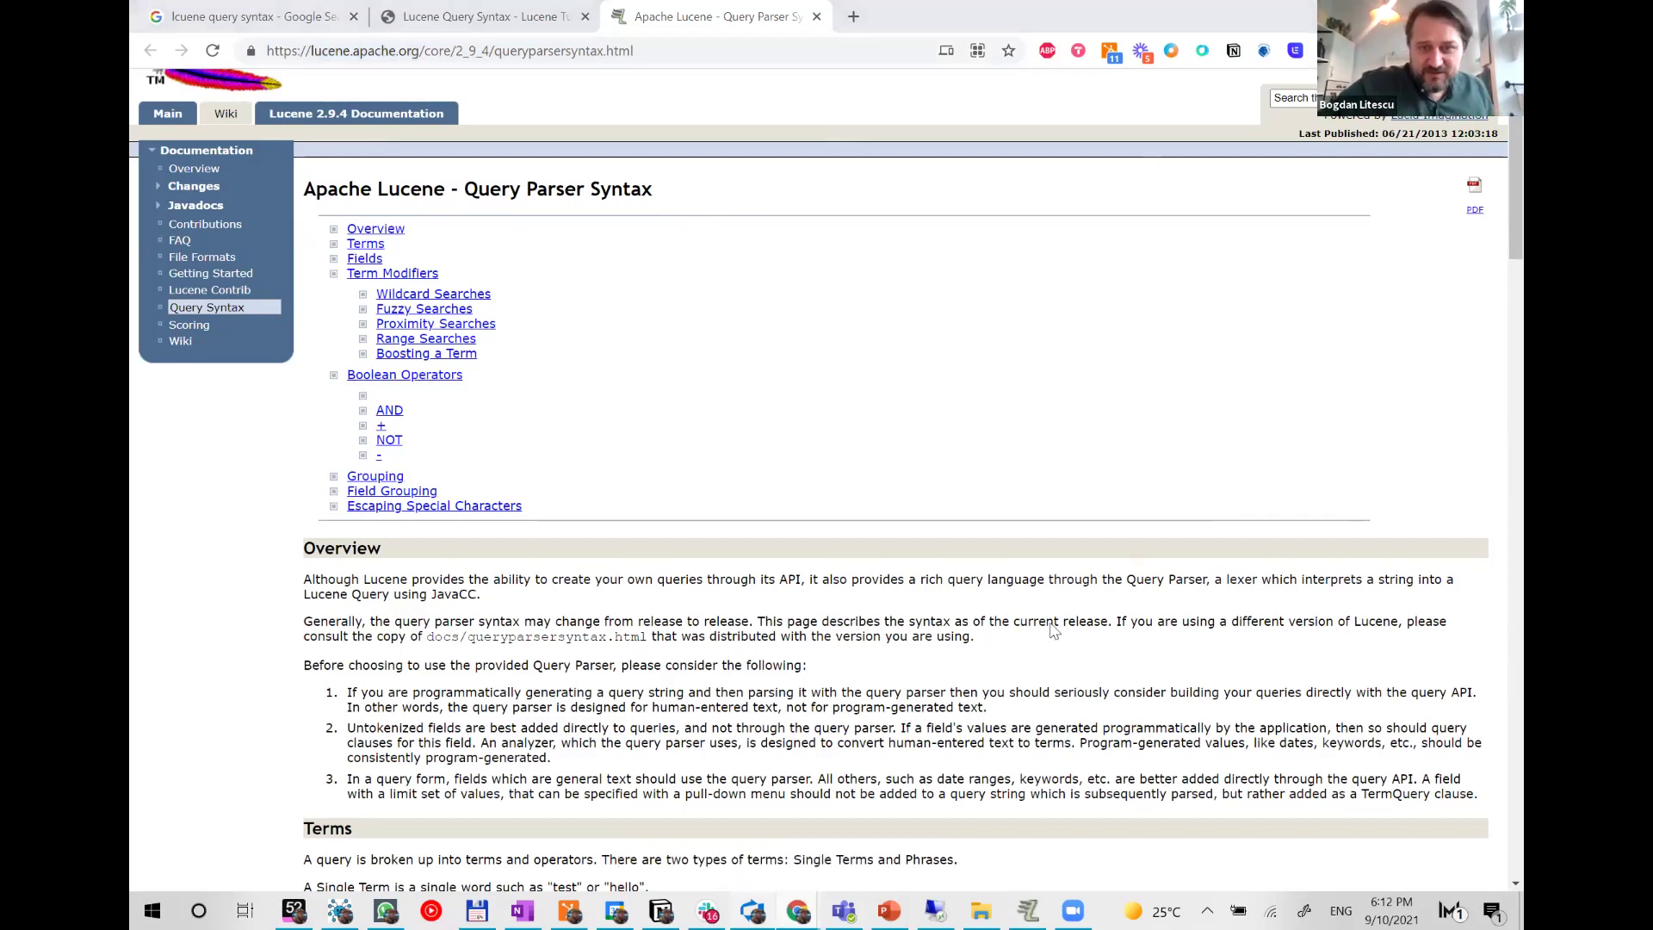
- Examine the Terms and Fields sections, including the example that combines a quoted title phrase with text:go using AND
{"action": "scroll", "coordinate": [660, 534], "scroll_direction": "down", "scroll_amount": 3}
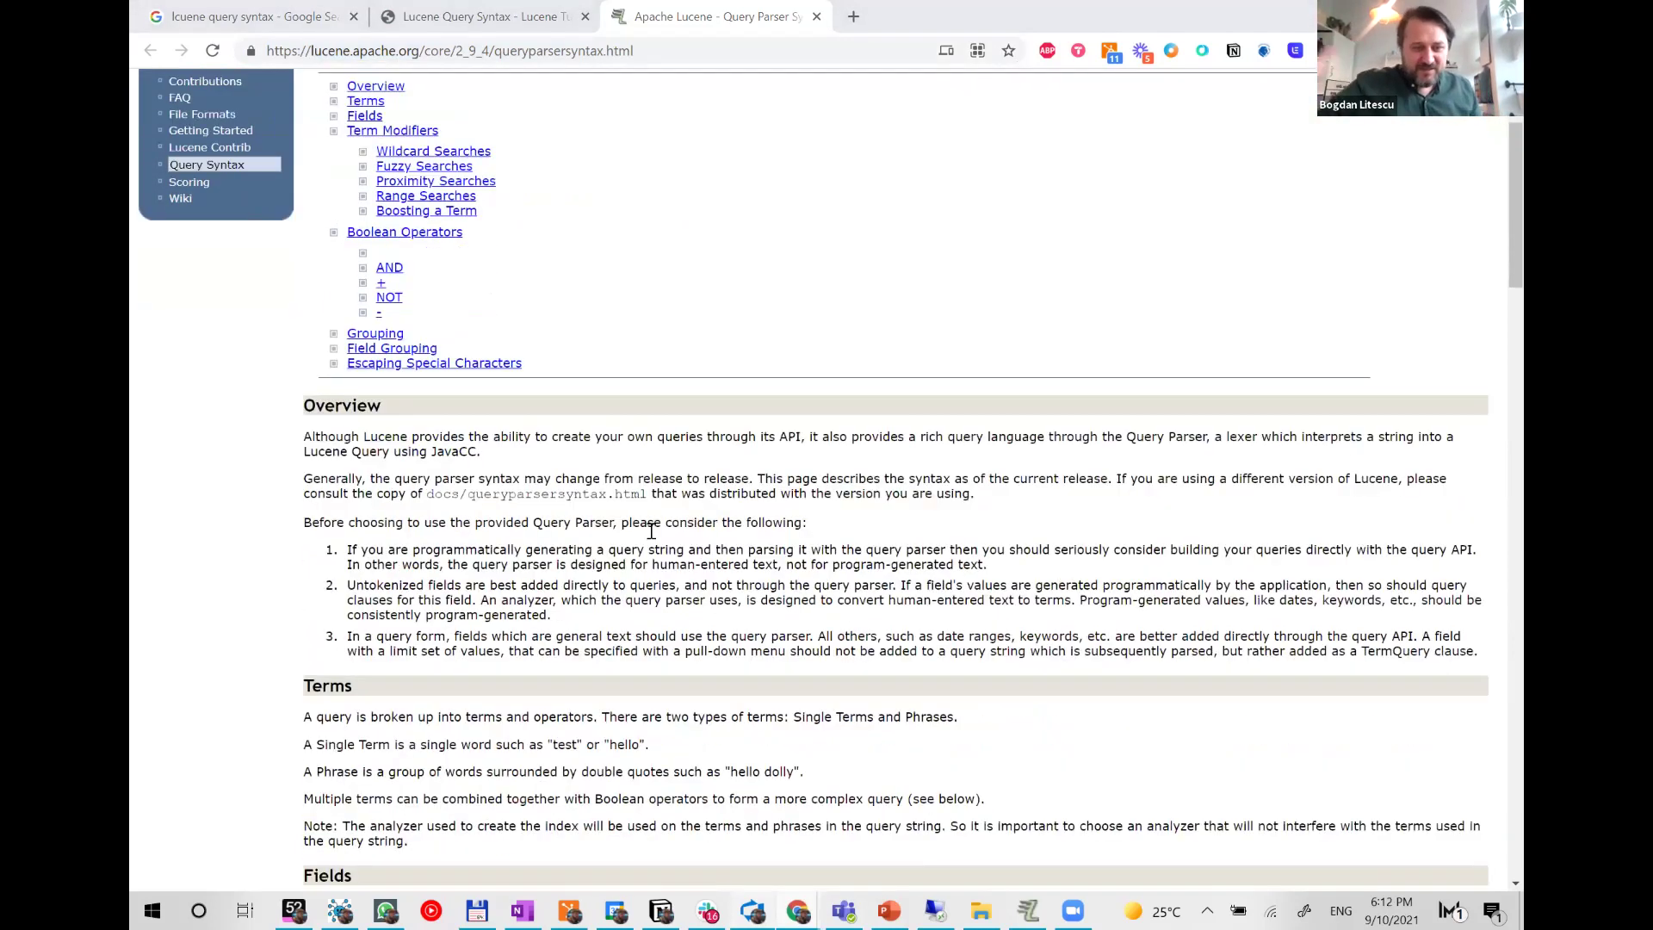
{"action": "scroll", "coordinate": [663, 539], "scroll_direction": "down", "scroll_amount": 1}
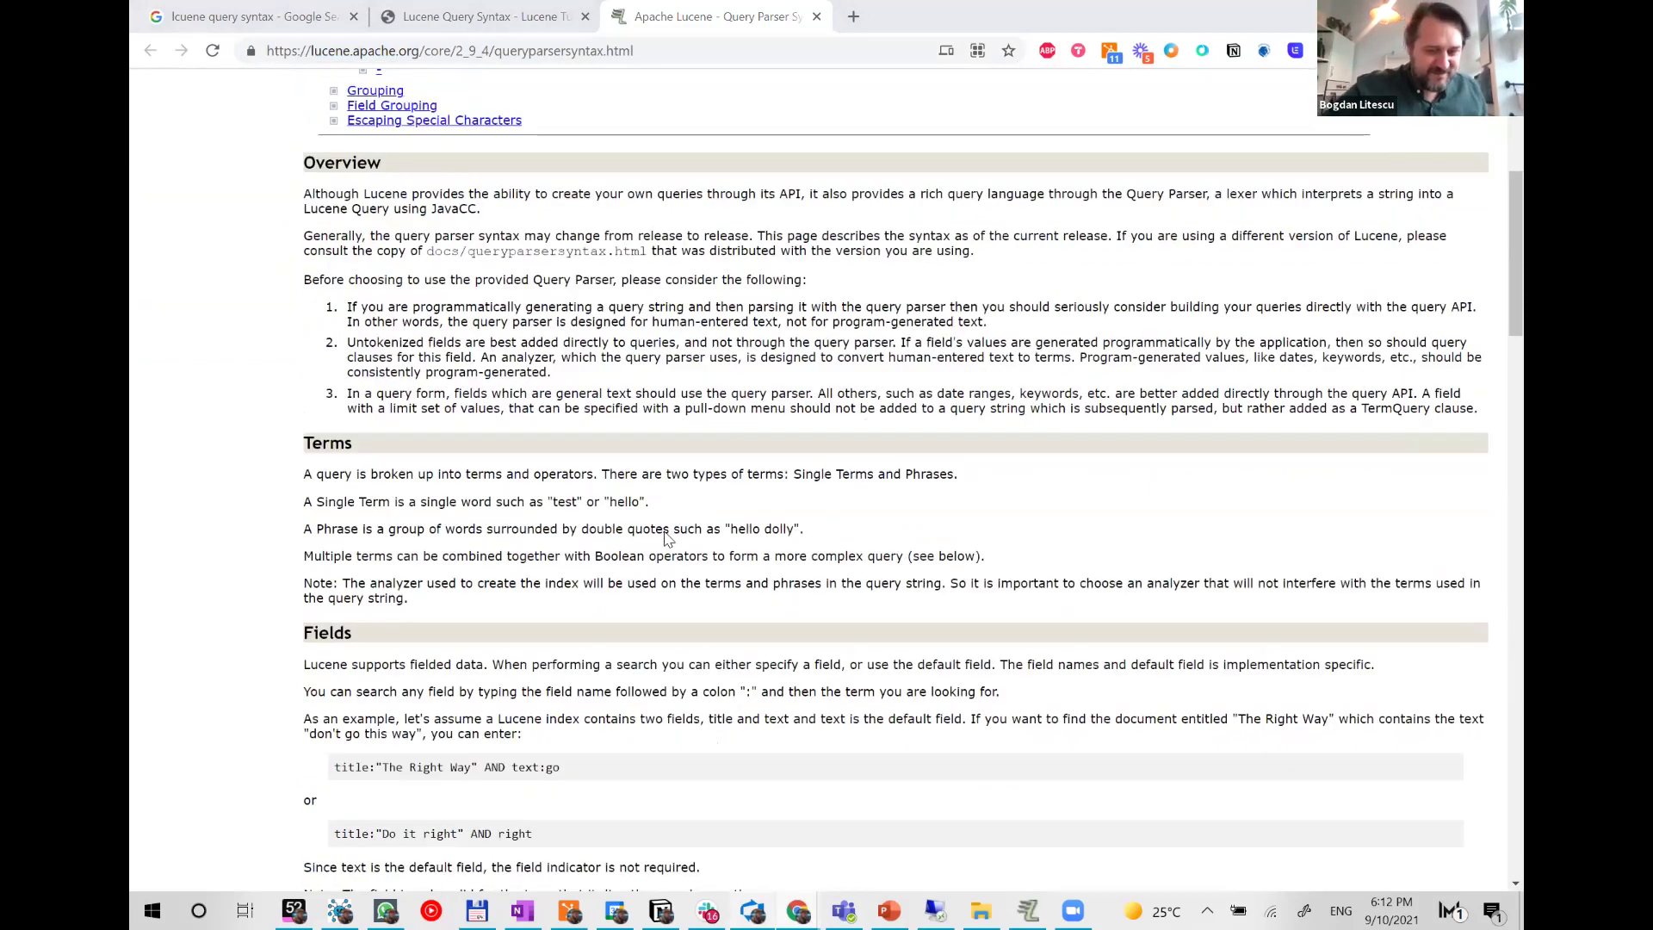
{"action": "scroll", "coordinate": [596, 525], "scroll_direction": "down", "scroll_amount": 2}
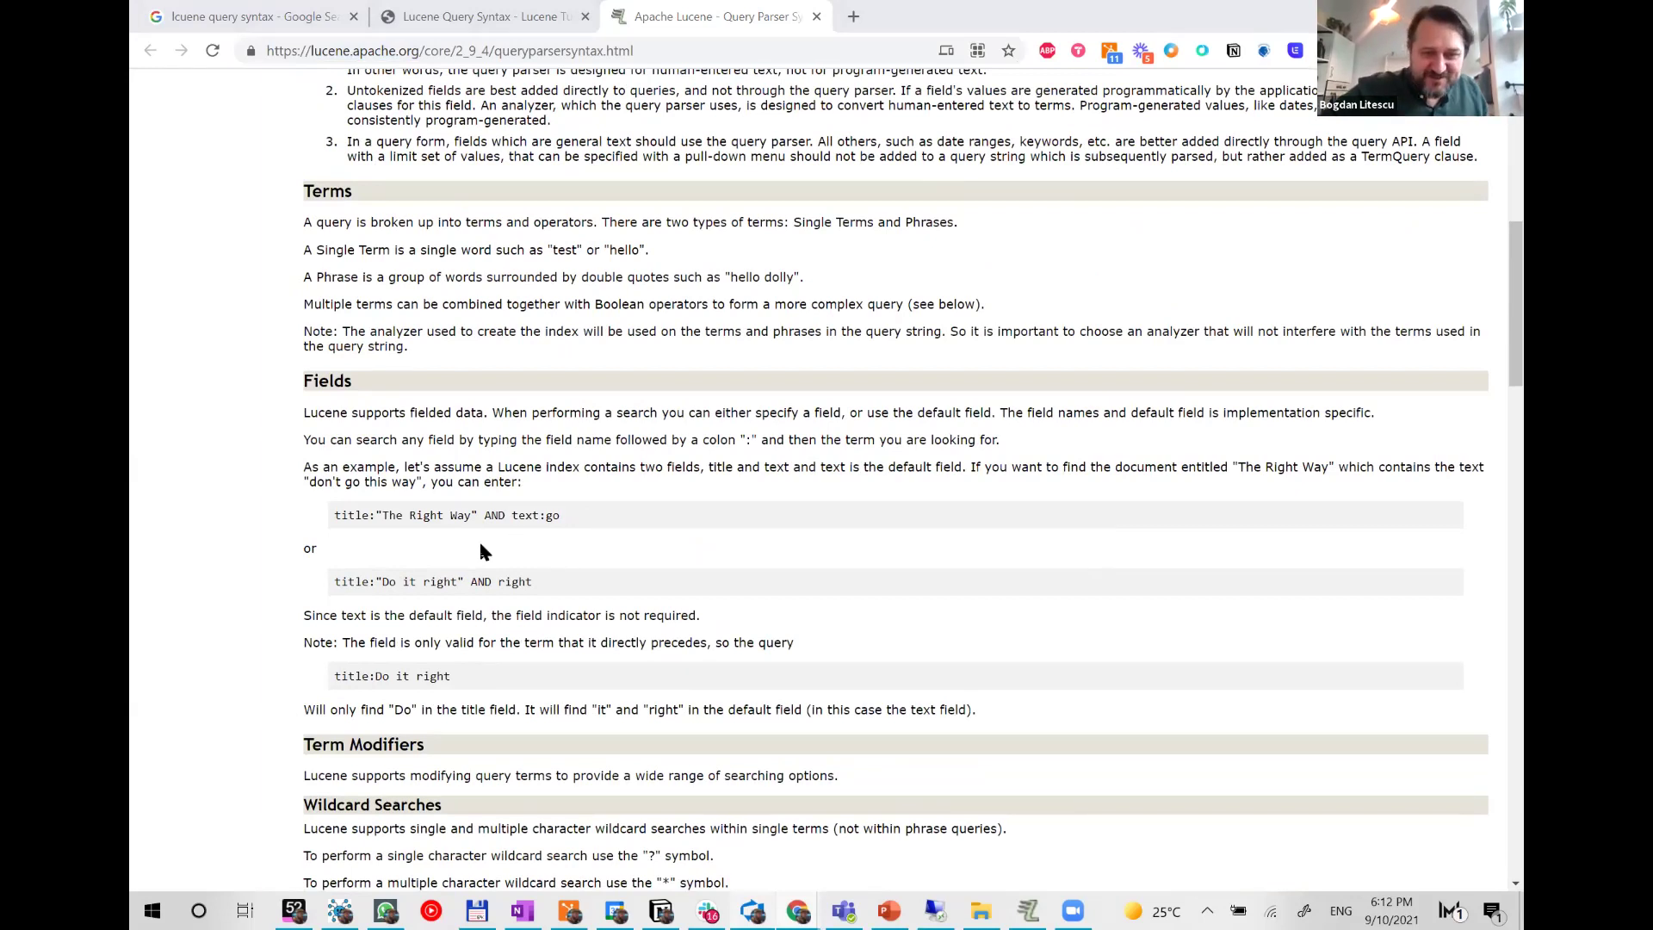
{"action": "scroll", "coordinate": [430, 508], "scroll_direction": "down", "scroll_amount": 1}
{"action": "left_click_drag", "start_coordinate": [377, 440], "coordinate": [474, 443]}
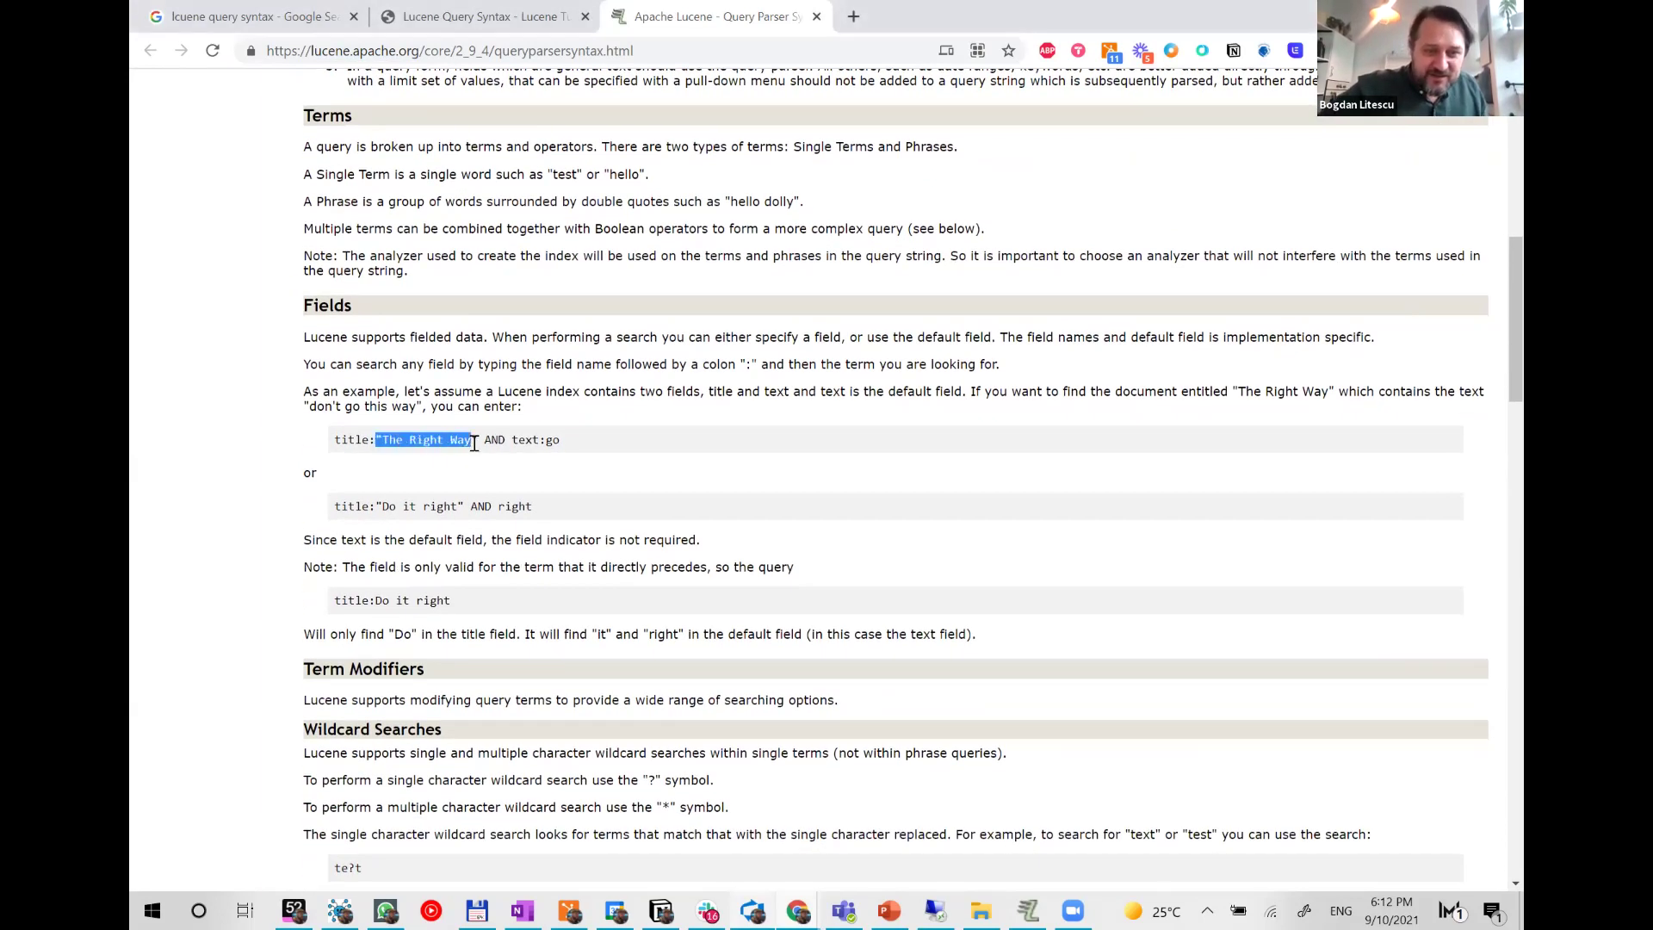
{"action": "left_click", "coordinate": [477, 444]}
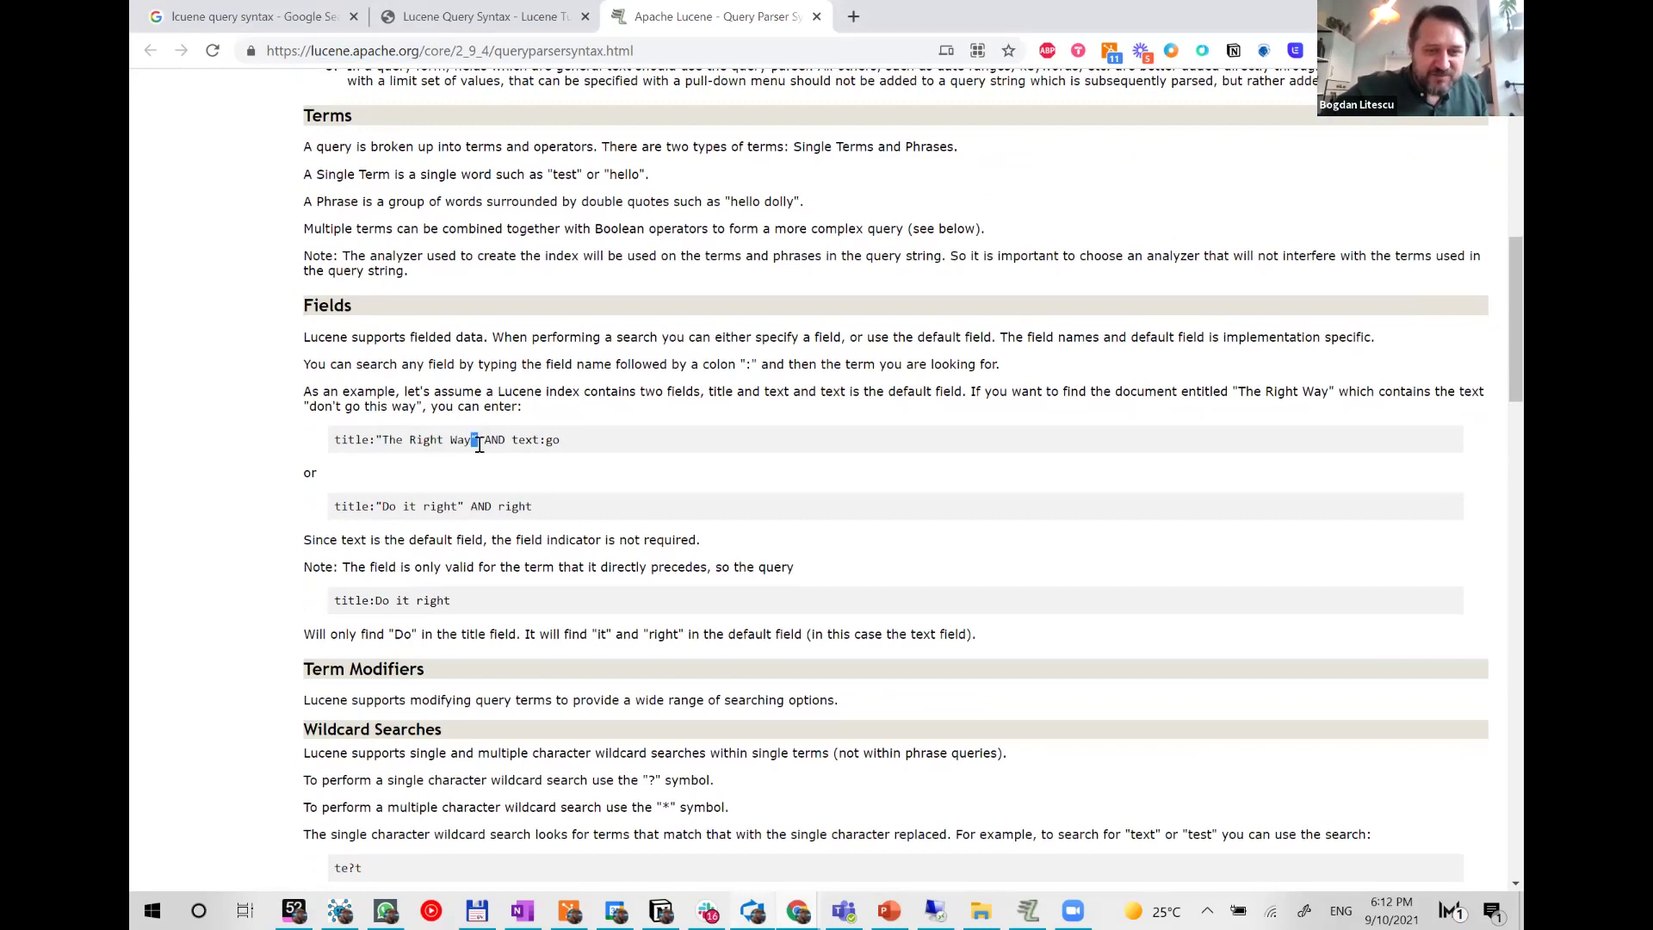
{"action": "left_click_drag", "start_coordinate": [587, 448], "coordinate": [512, 448]}
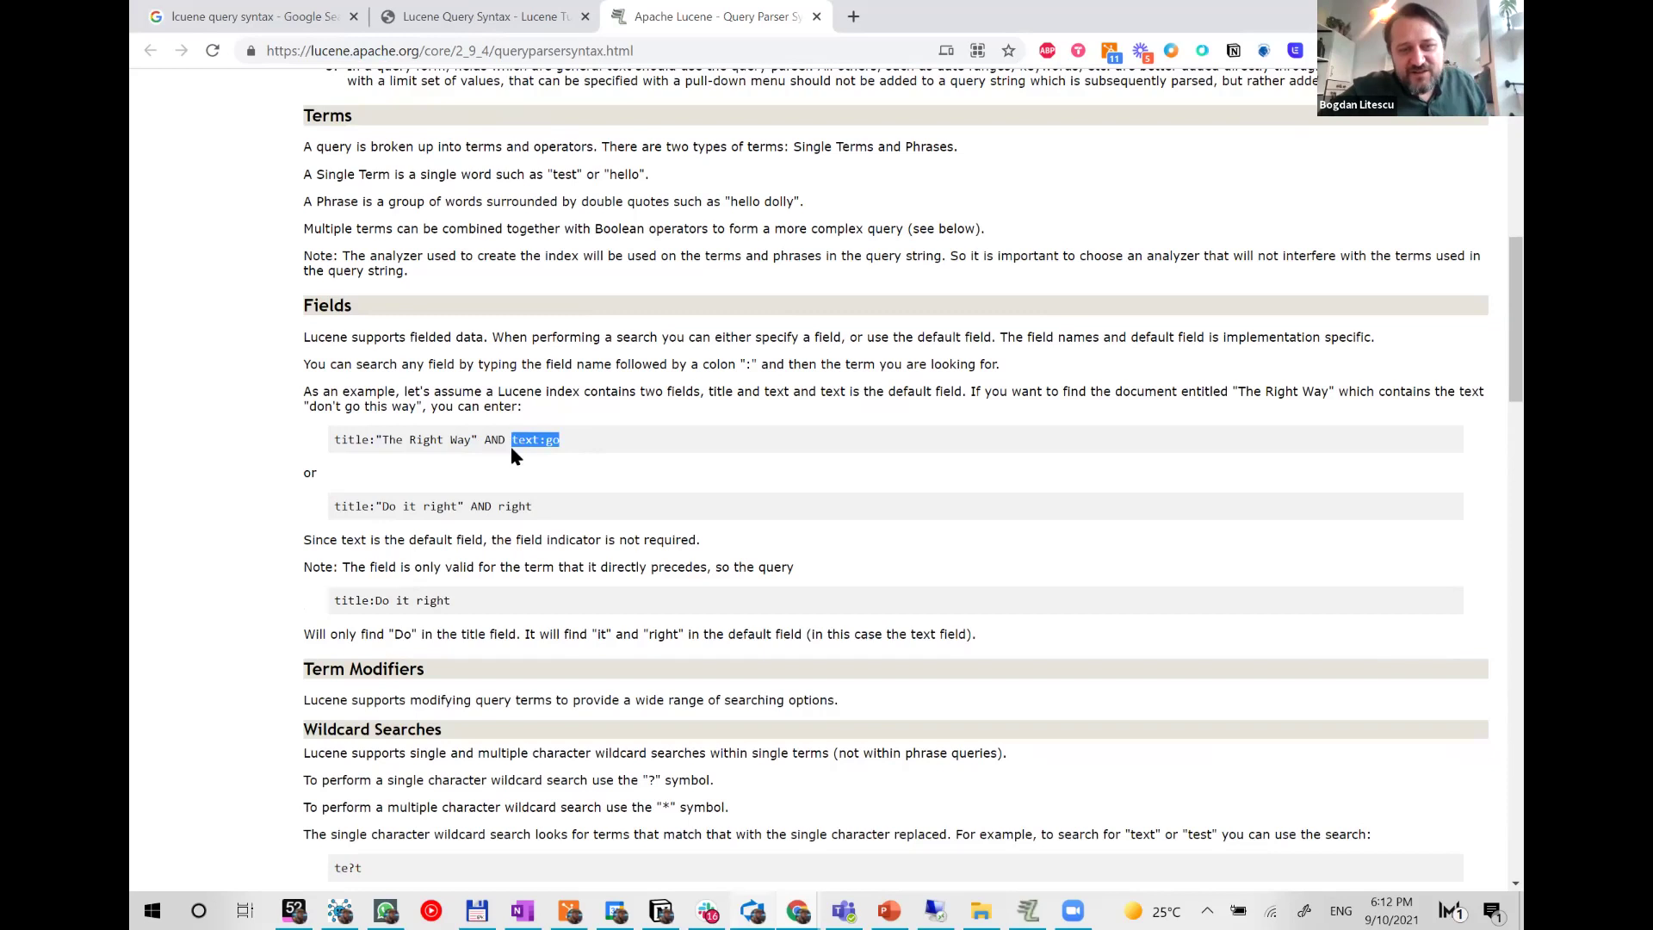
{"action": "left_click", "coordinate": [596, 483]}
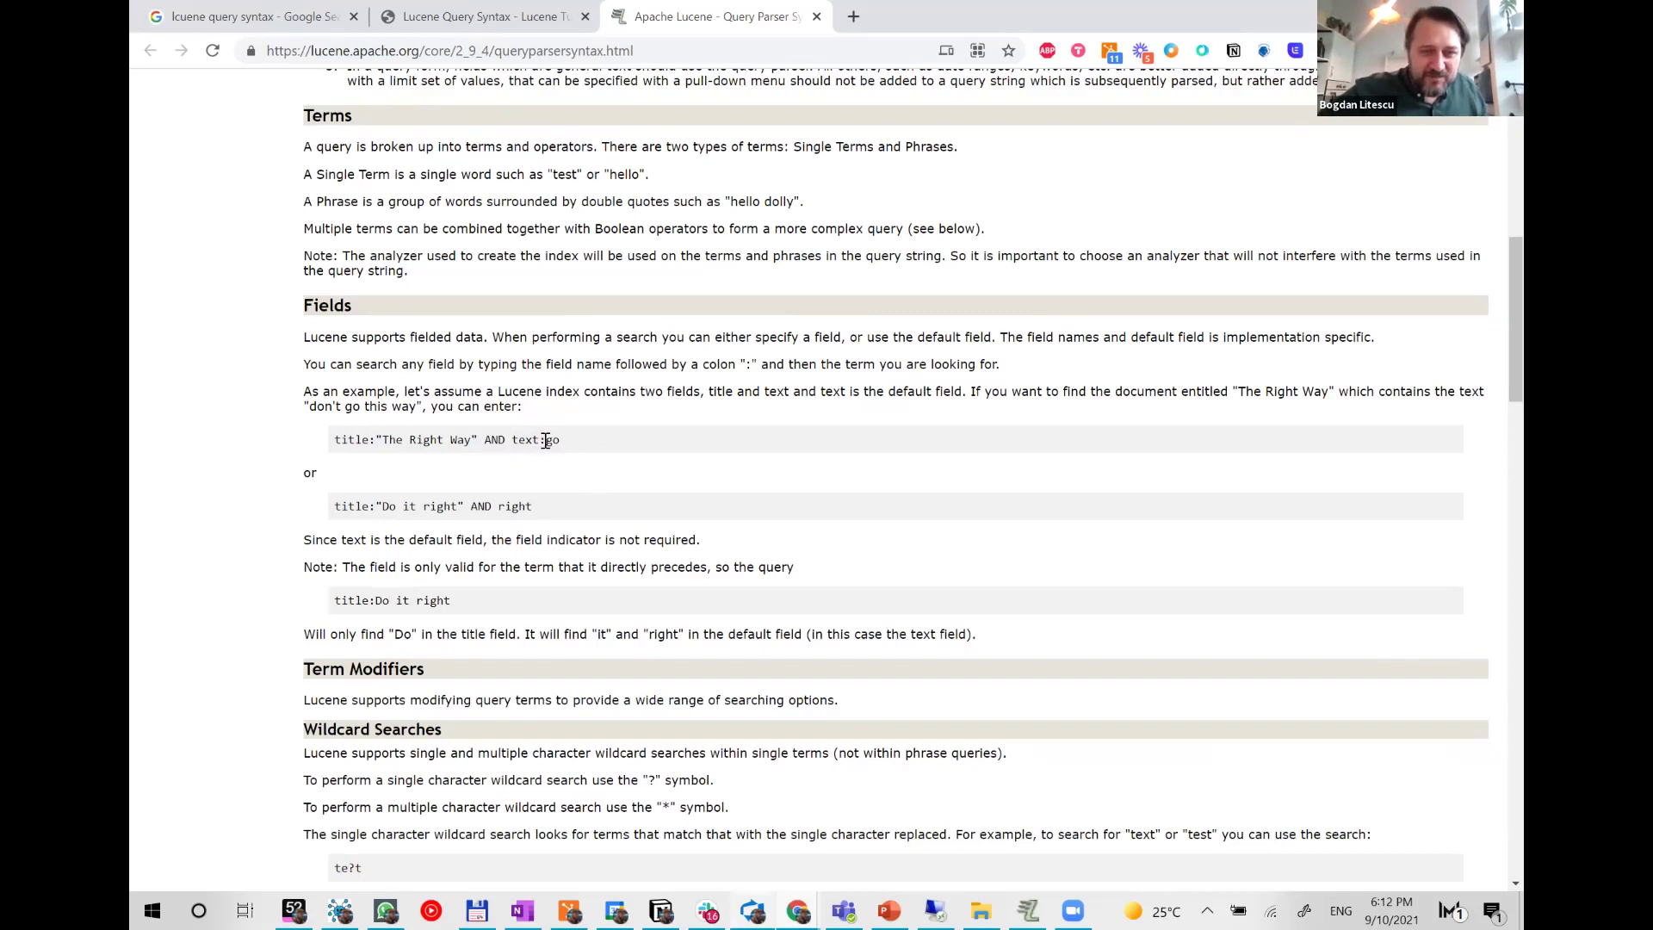
{"action": "scroll", "coordinate": [594, 525], "scroll_direction": "down", "scroll_amount": 1}
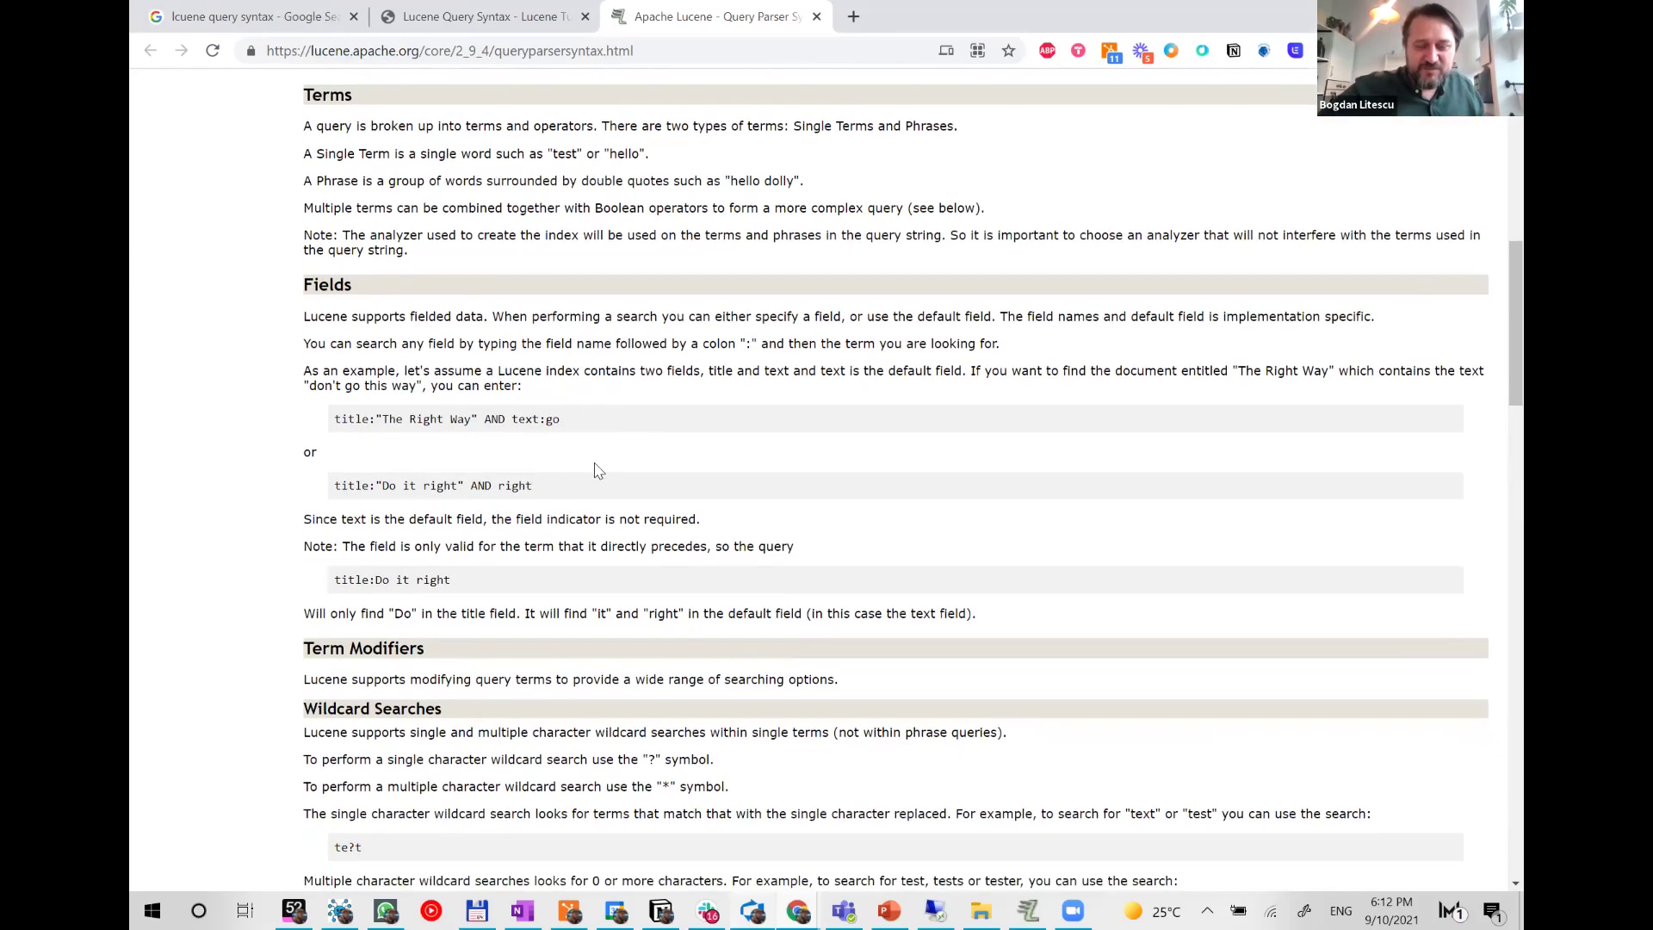
{"action": "scroll", "coordinate": [598, 470], "scroll_direction": "down", "scroll_amount": 1}
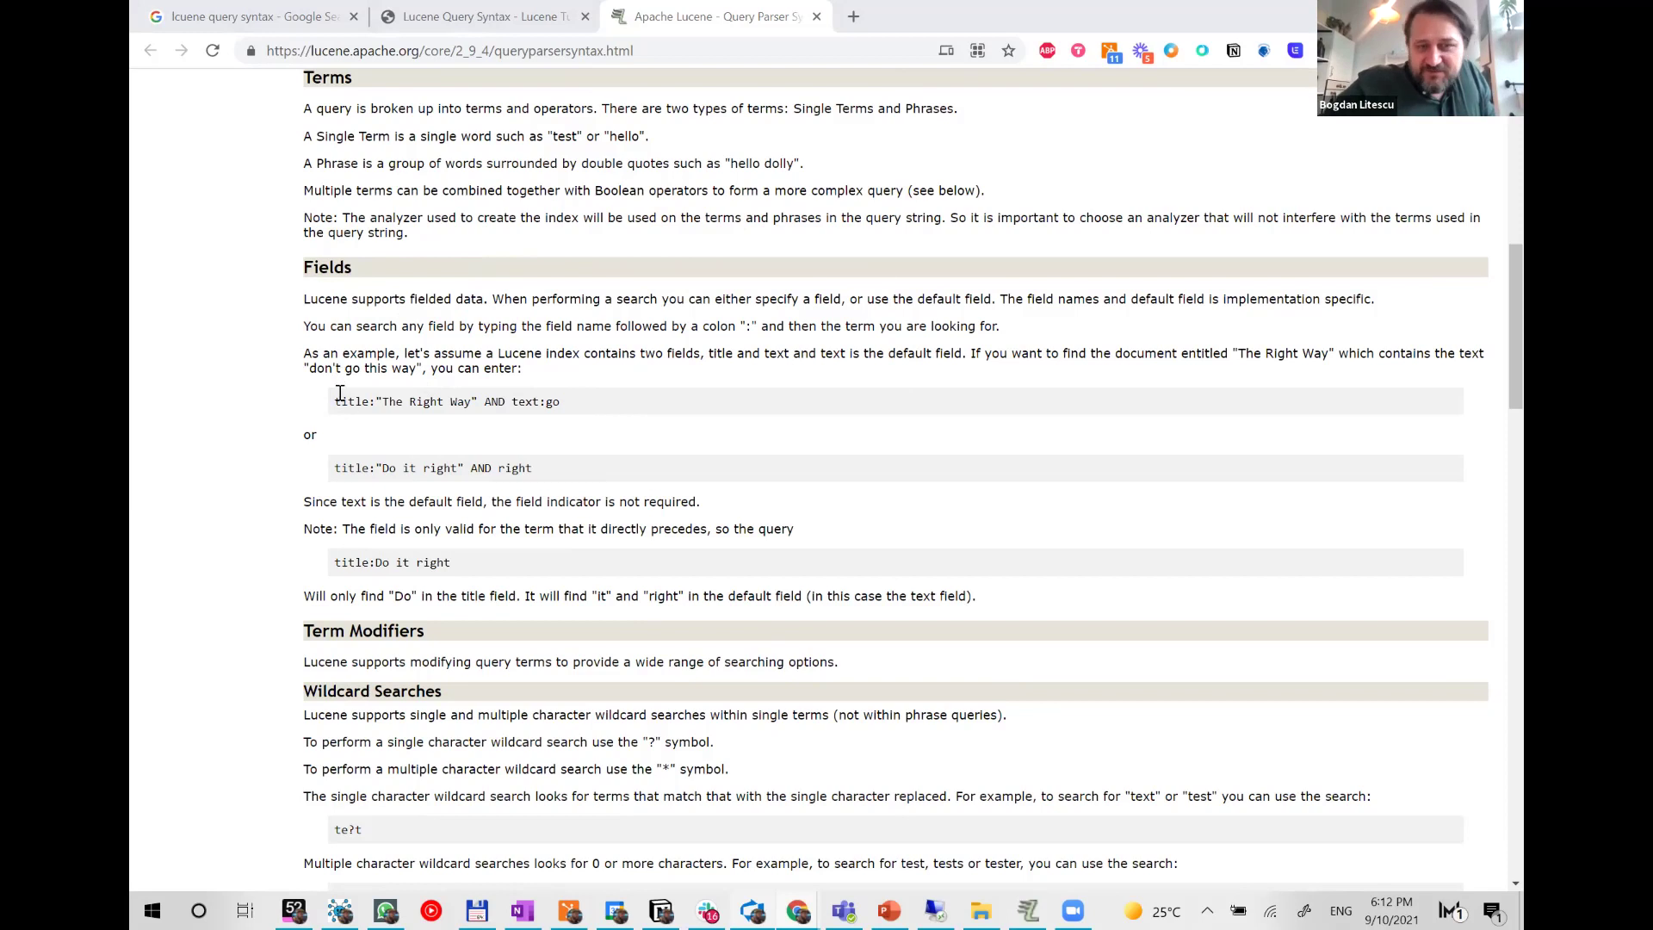
- Examine how the field prefix applies in the examples title:"The Right Way" AND text:go and title:Do it right
{"action": "left_click_drag", "start_coordinate": [334, 404], "coordinate": [371, 405]}
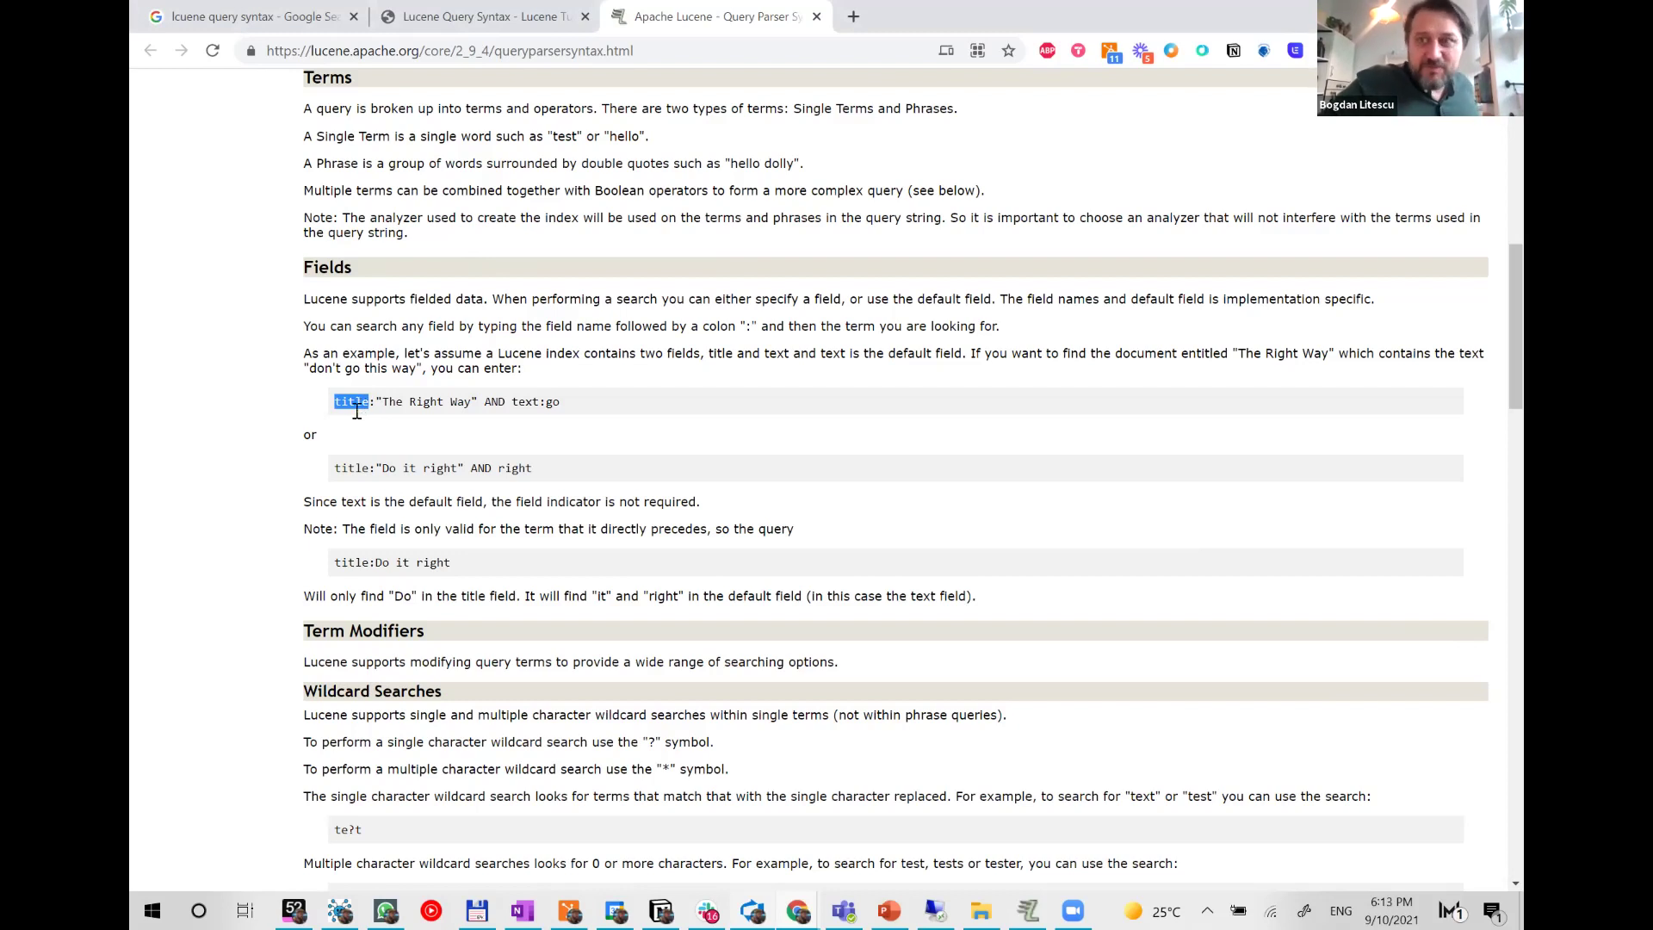
{"action": "double_click", "coordinate": [373, 403]}
{"action": "left_click", "coordinate": [385, 406]}
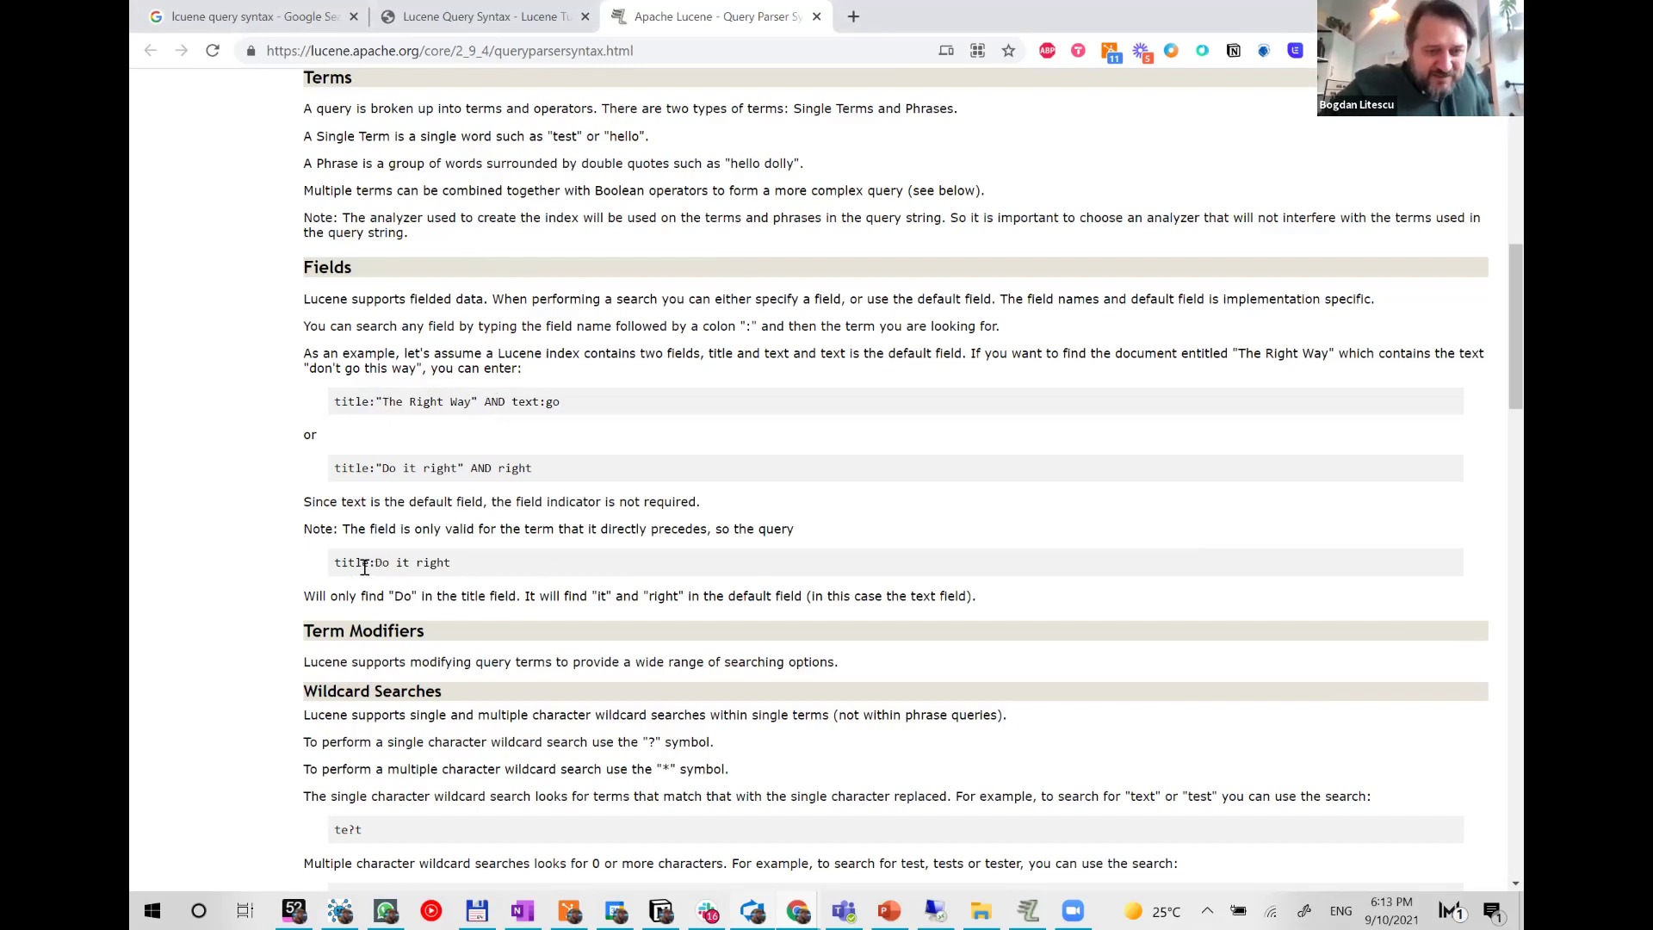
{"action": "left_click_drag", "start_coordinate": [448, 559], "coordinate": [310, 573]}
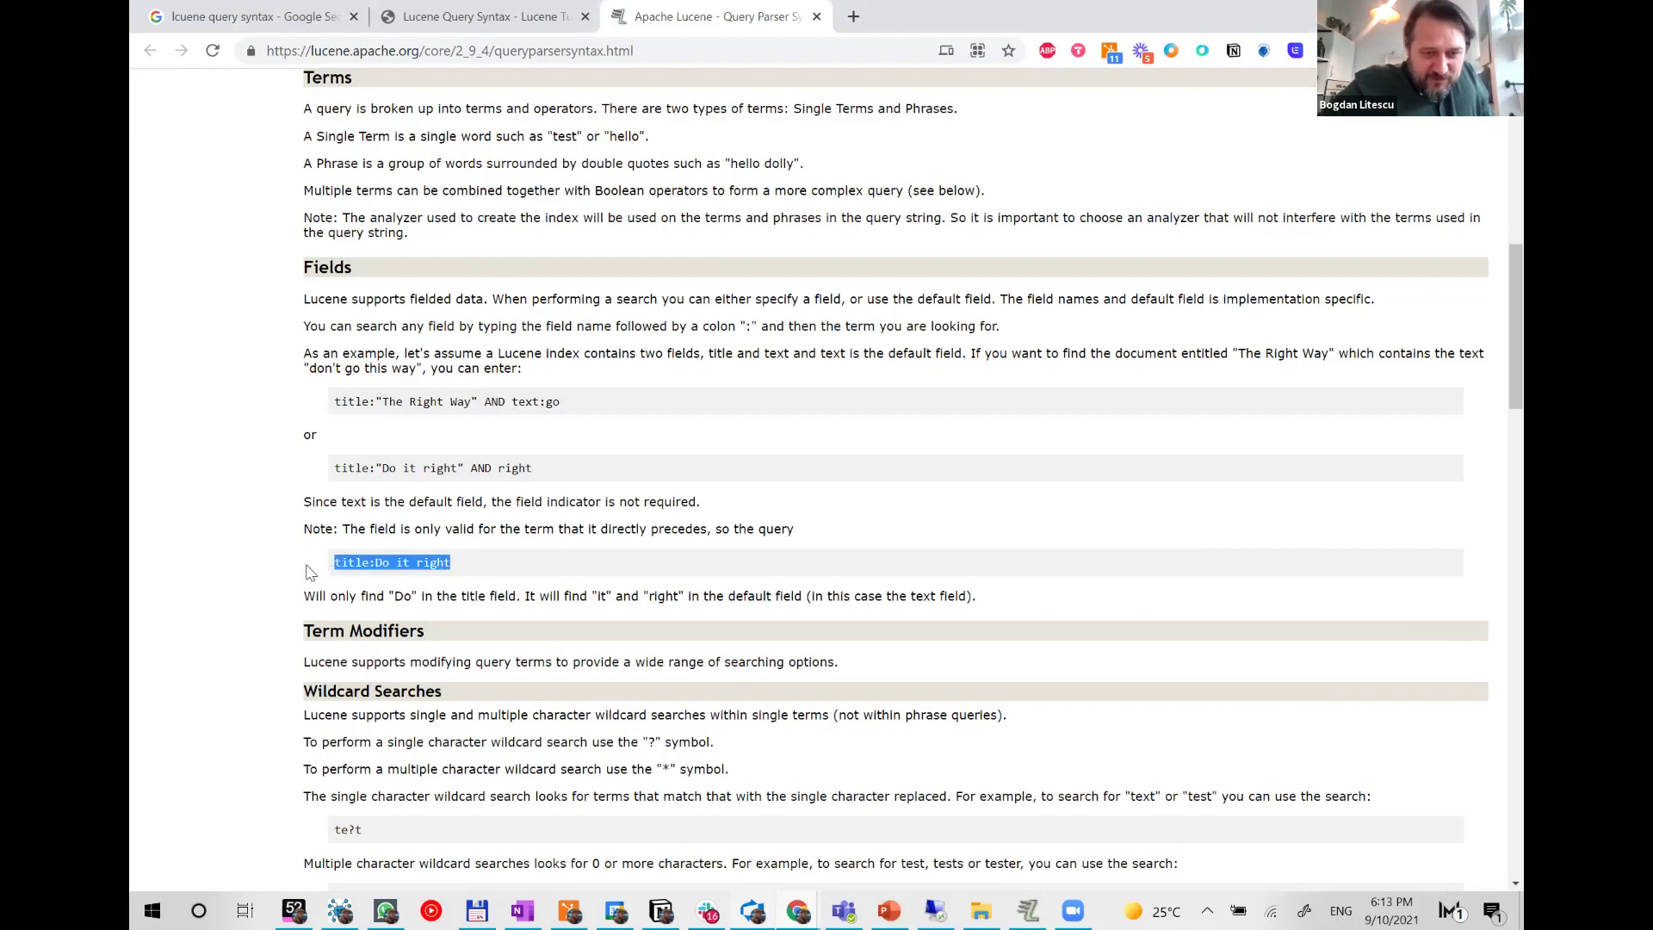
{"action": "left_click", "coordinate": [403, 564]}
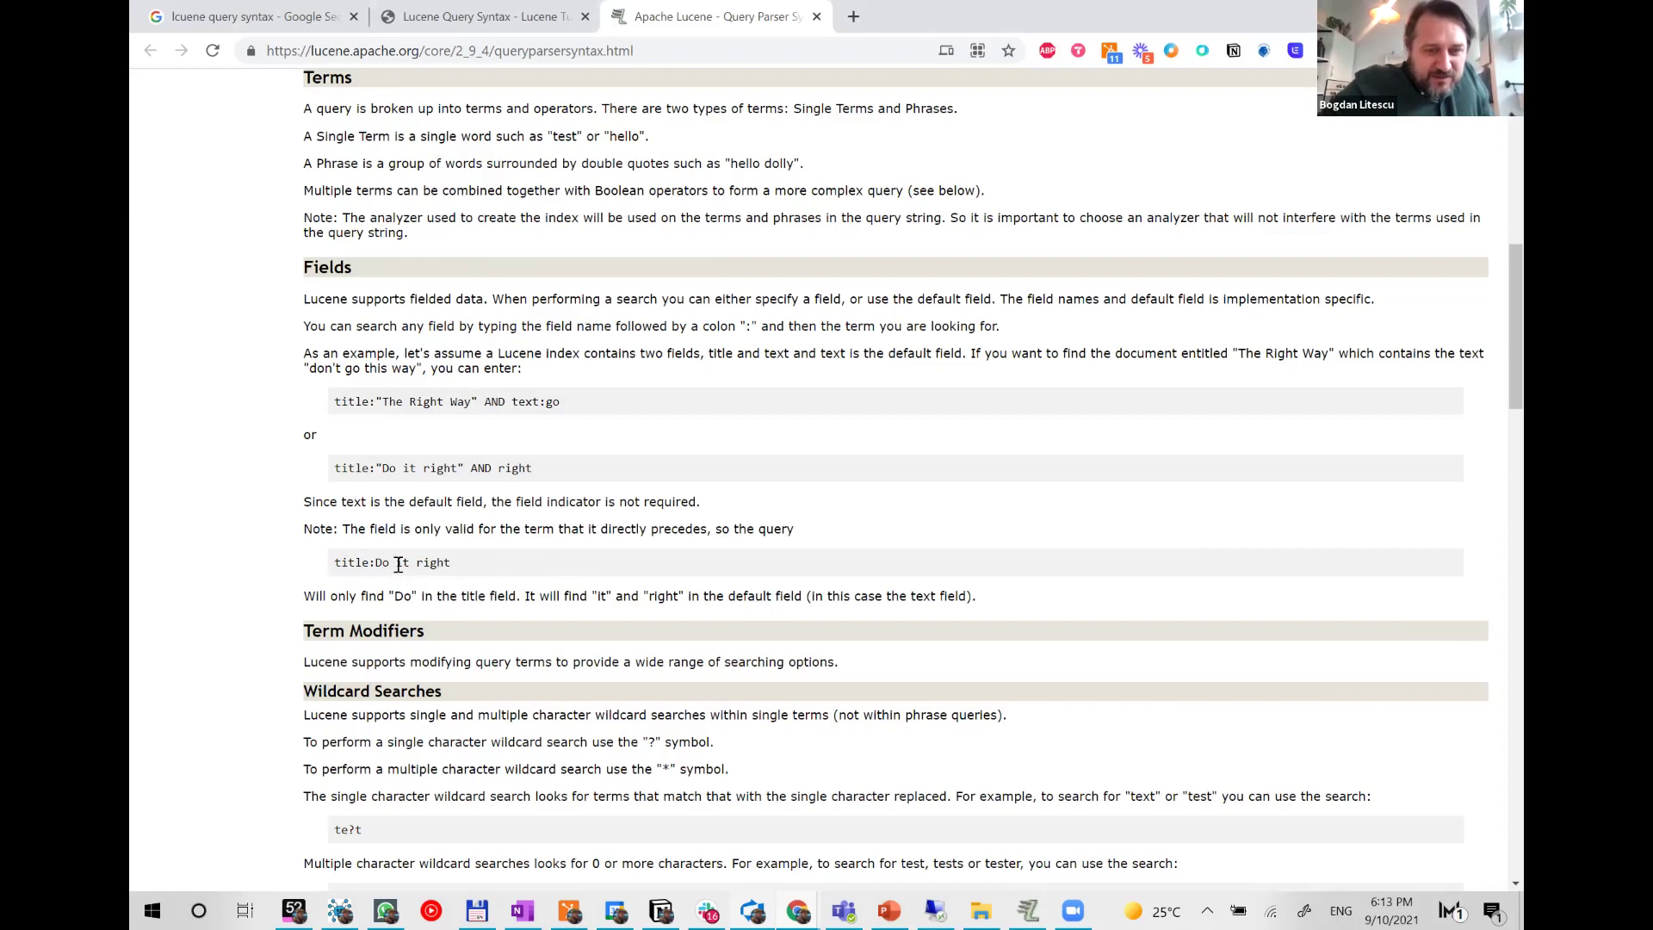
{"action": "left_click_drag", "start_coordinate": [390, 563], "coordinate": [336, 566]}
{"action": "left_click", "coordinate": [395, 534]}
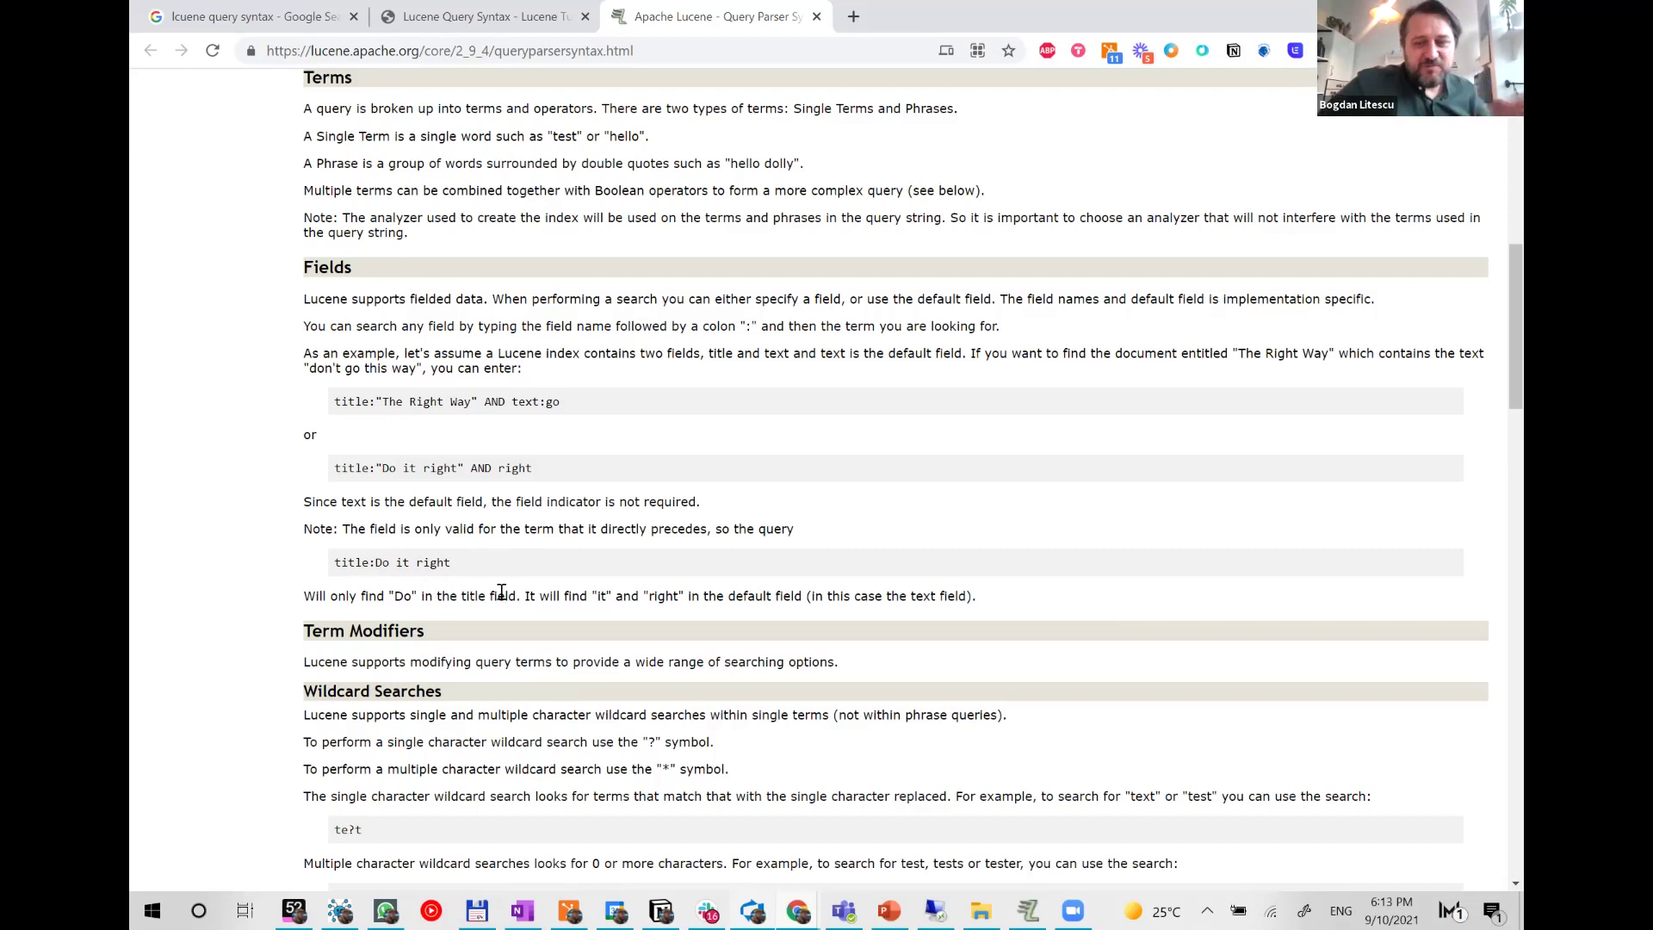
- Read the Wildcard, Fuzzy, Proximity and Range Searches sections of the query syntax documentation
{"action": "scroll", "coordinate": [594, 594], "scroll_direction": "down", "scroll_amount": 2}
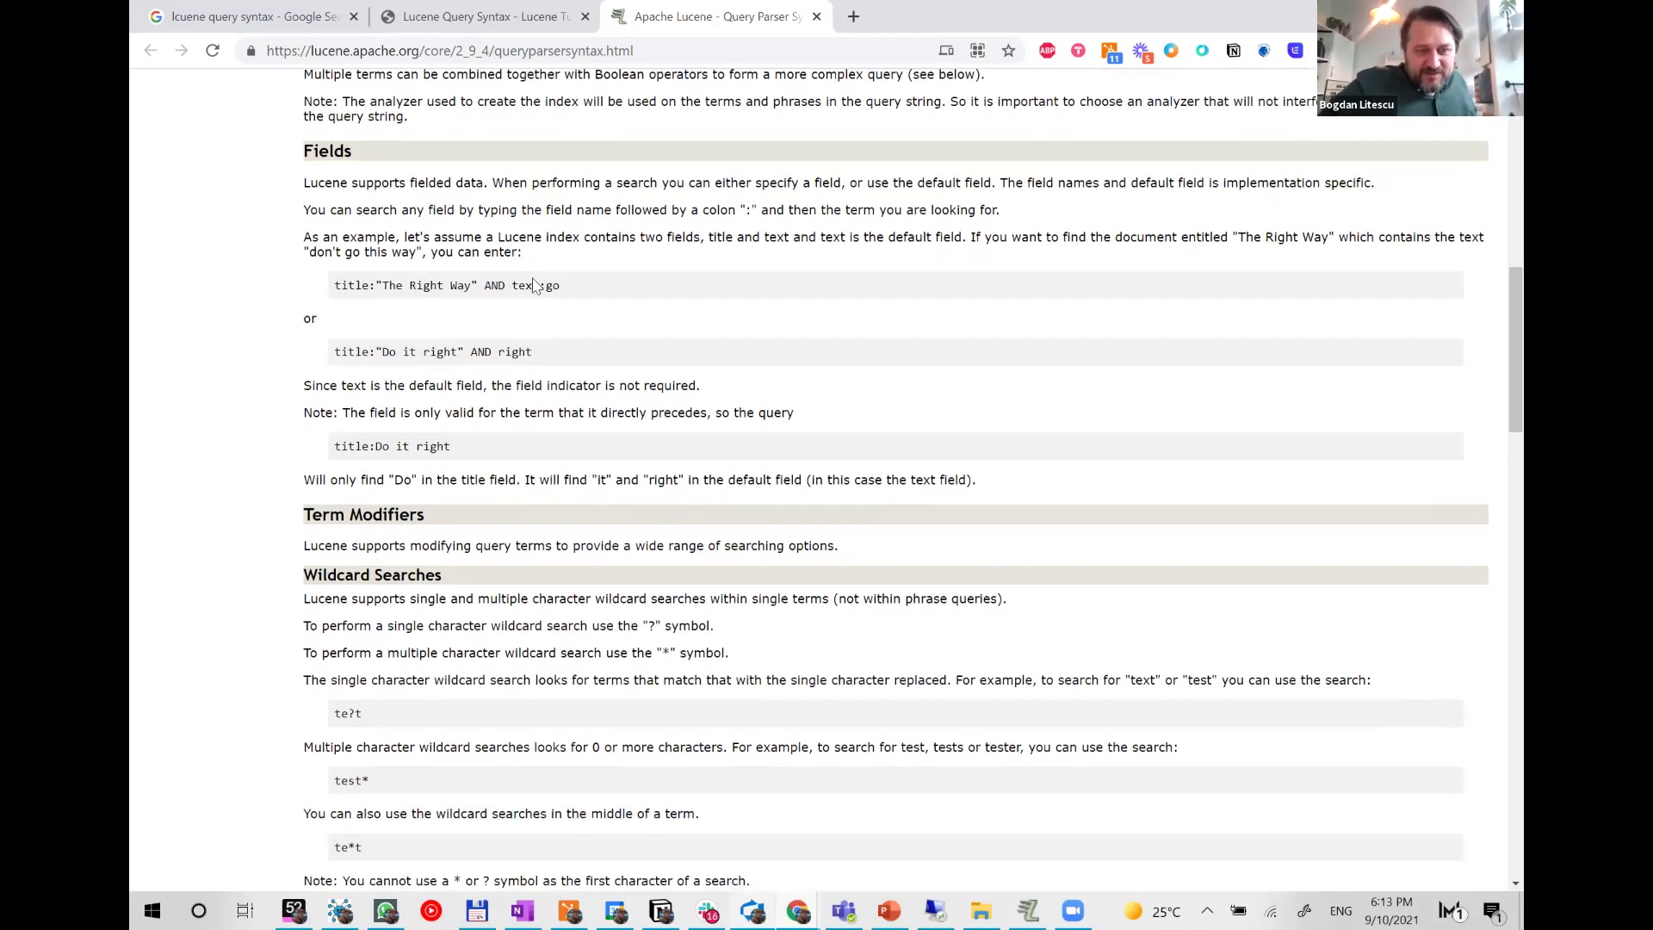
{"action": "scroll", "coordinate": [504, 259], "scroll_direction": "down", "scroll_amount": 2}
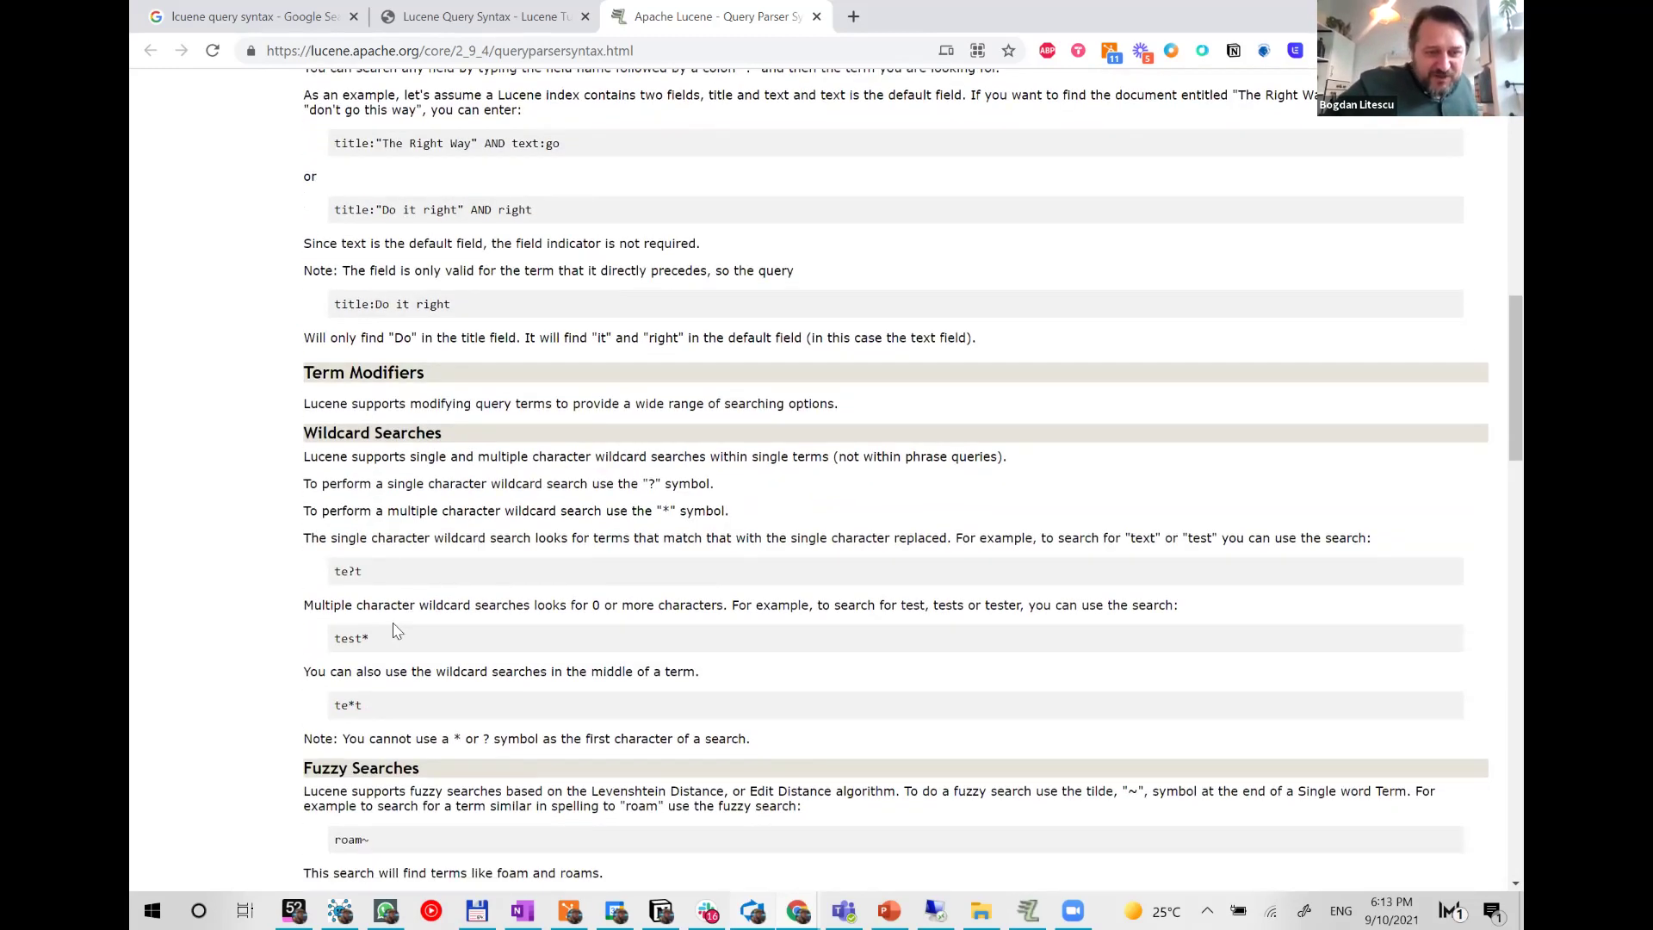
{"action": "scroll", "coordinate": [394, 631], "scroll_direction": "down", "scroll_amount": 3}
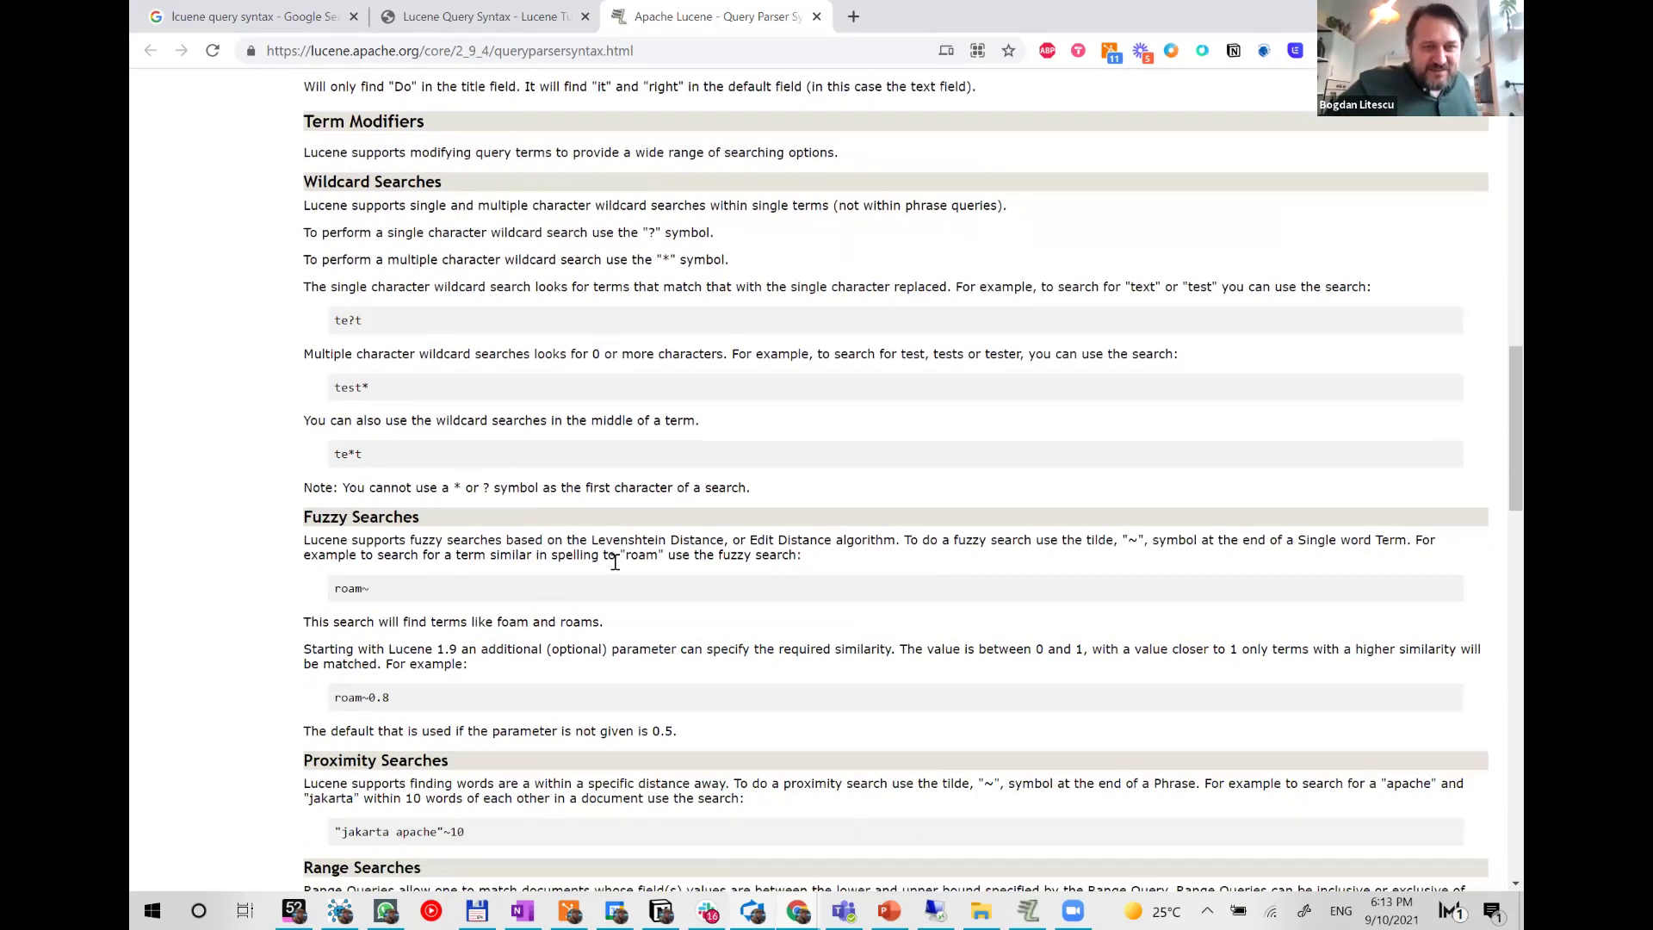
{"action": "scroll", "coordinate": [614, 561], "scroll_direction": "down", "scroll_amount": 4}
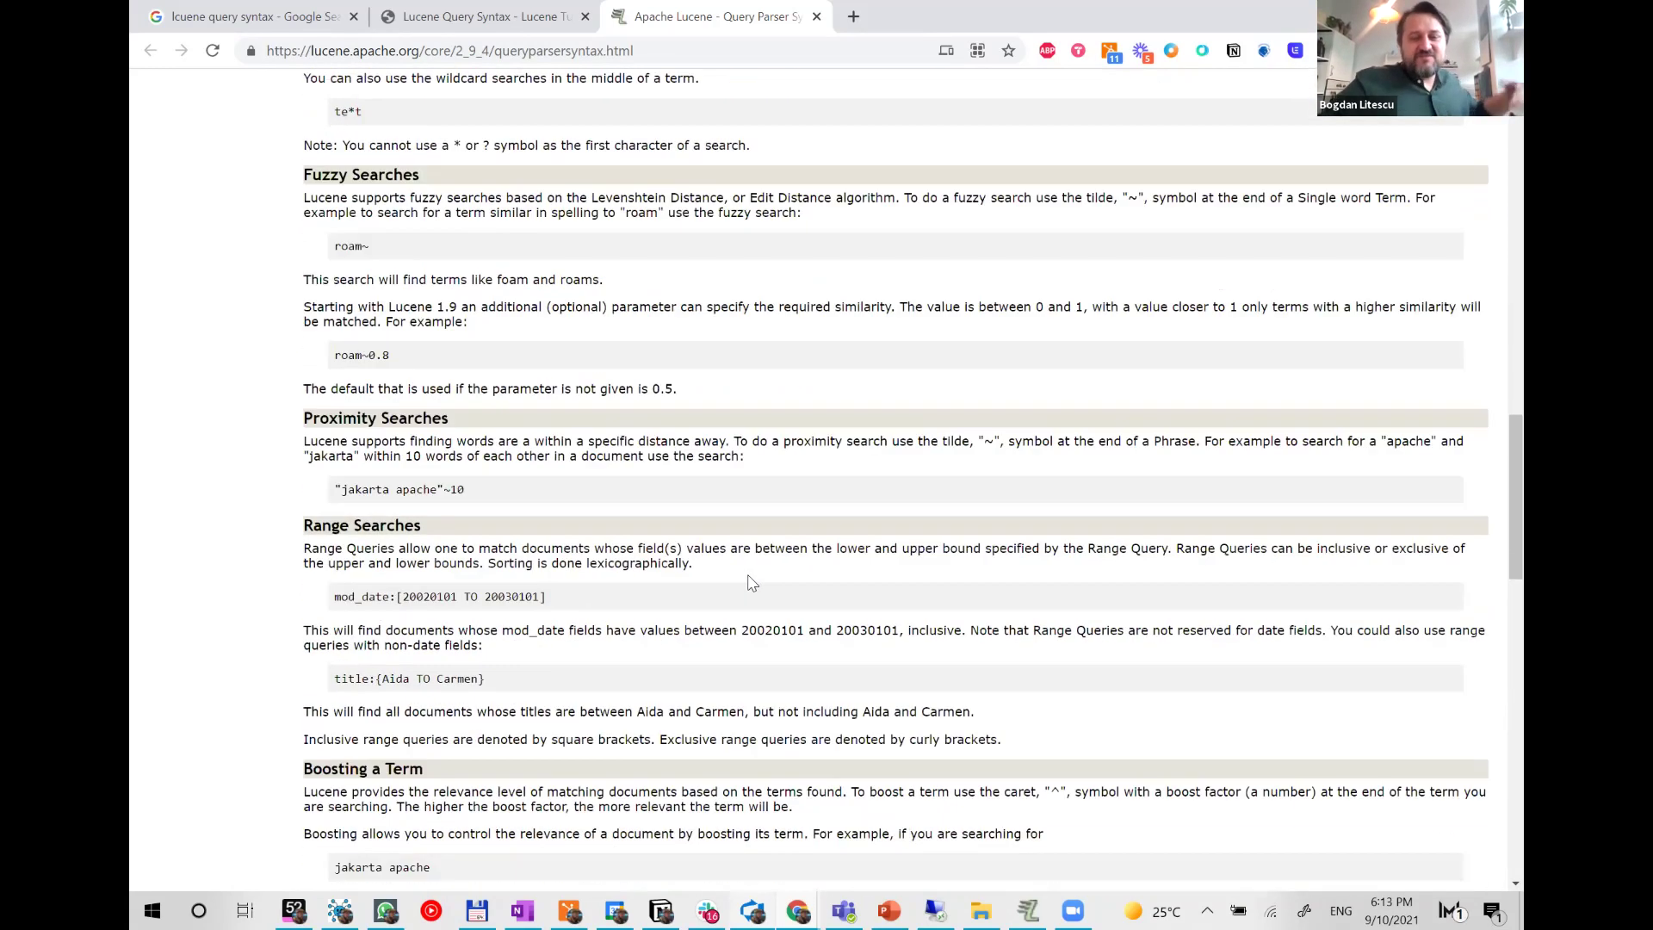
{"action": "scroll", "coordinate": [749, 582], "scroll_direction": "down", "scroll_amount": 2}
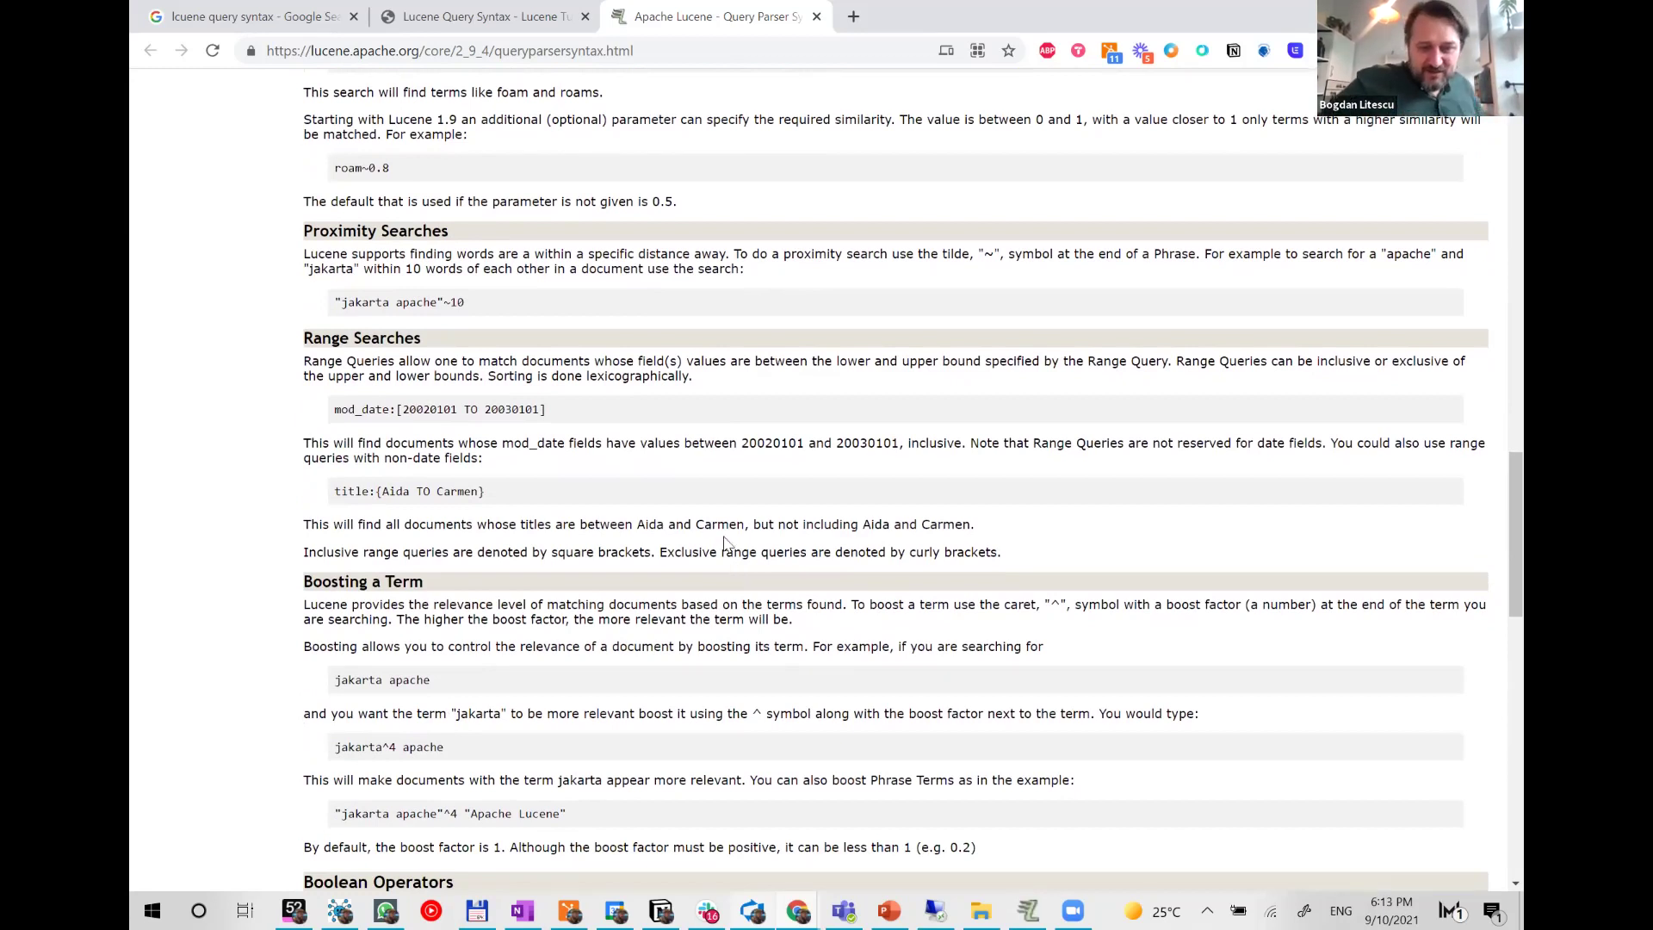
- Switch back to the Contacts page and submit a new contact through the form below the listing, entering a first name that starts with j
{"action": "scroll", "coordinate": [723, 542], "scroll_direction": "down", "scroll_amount": 2}
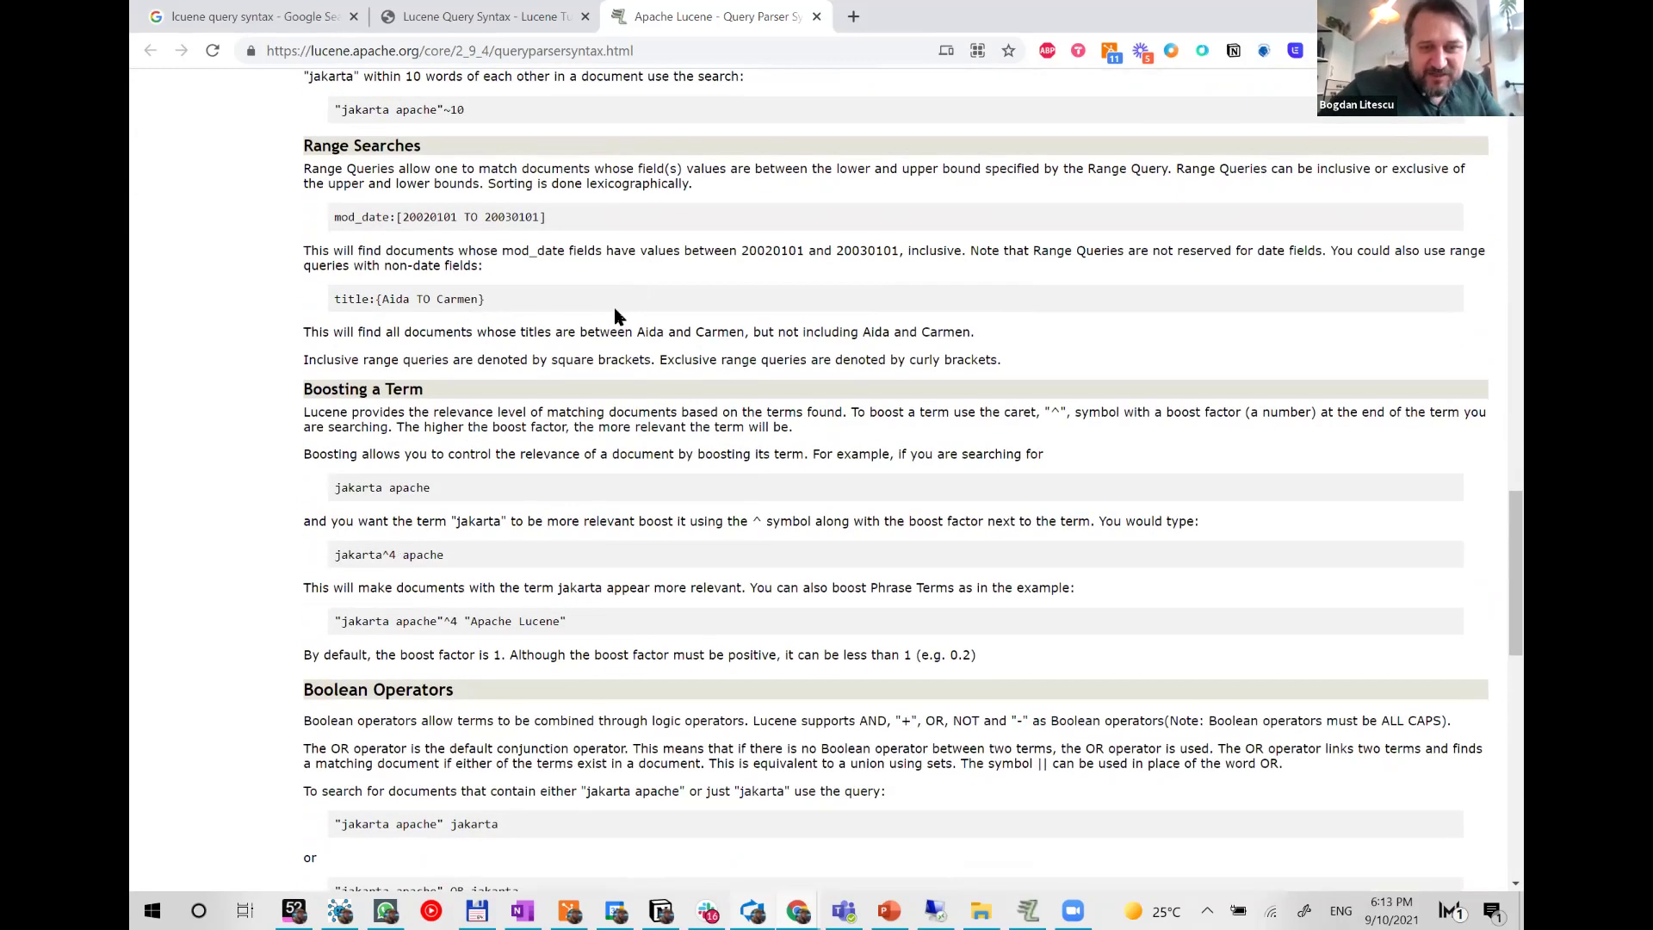
{"action": "key", "text": "alt+Tab"}
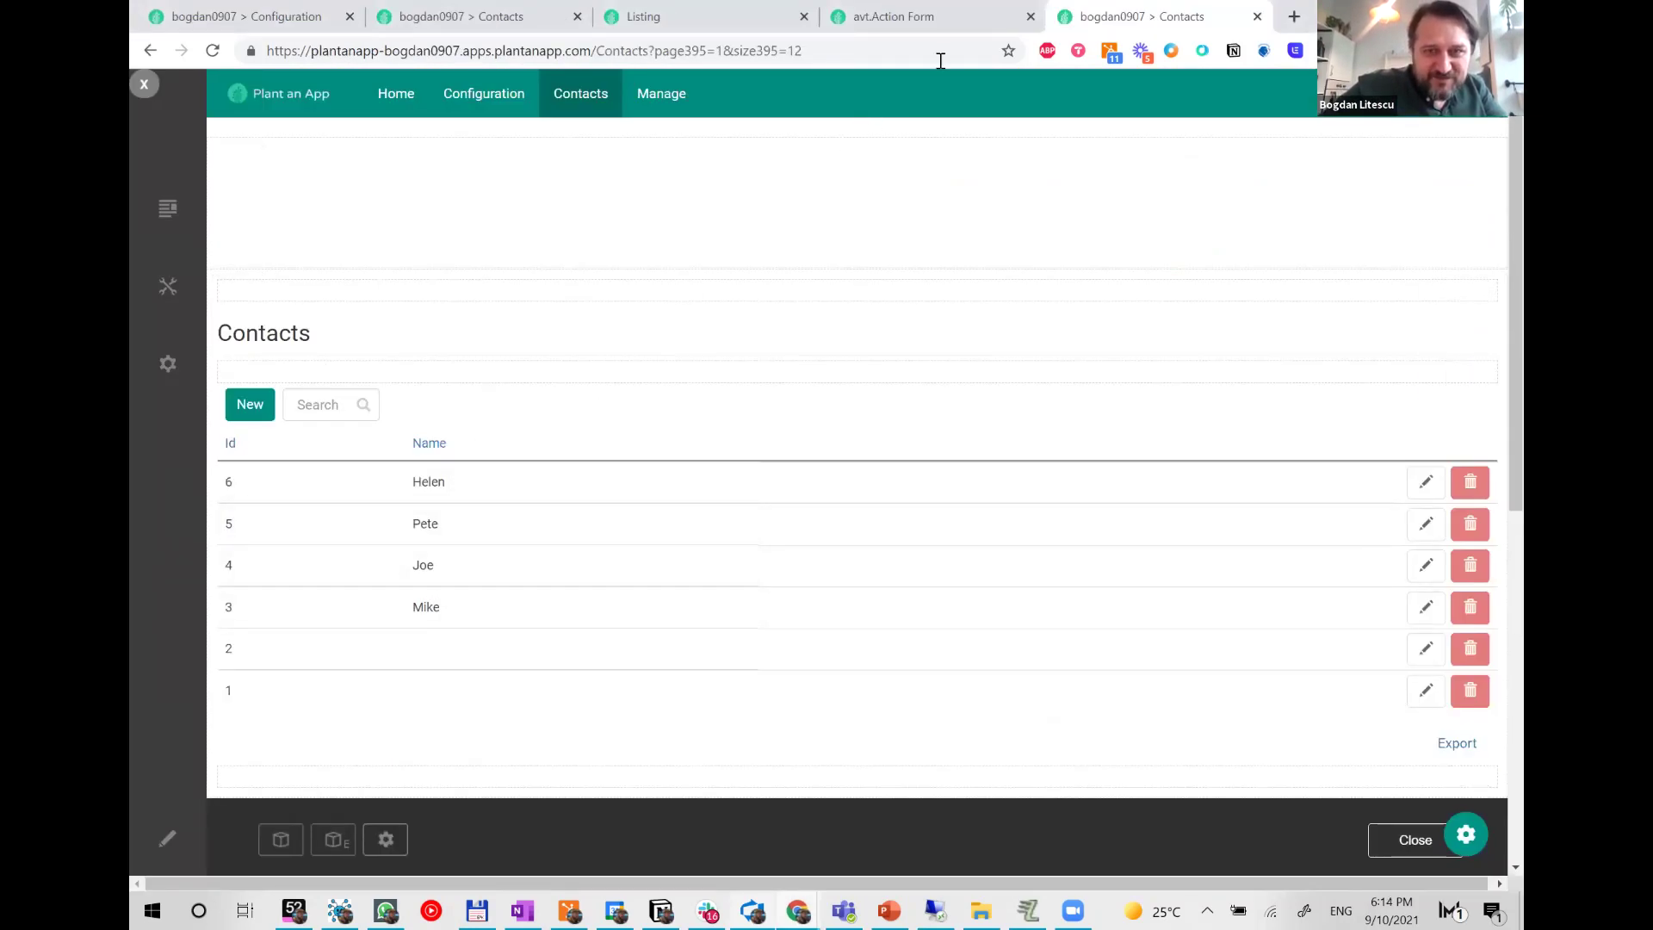
{"action": "left_click", "coordinate": [704, 21]}
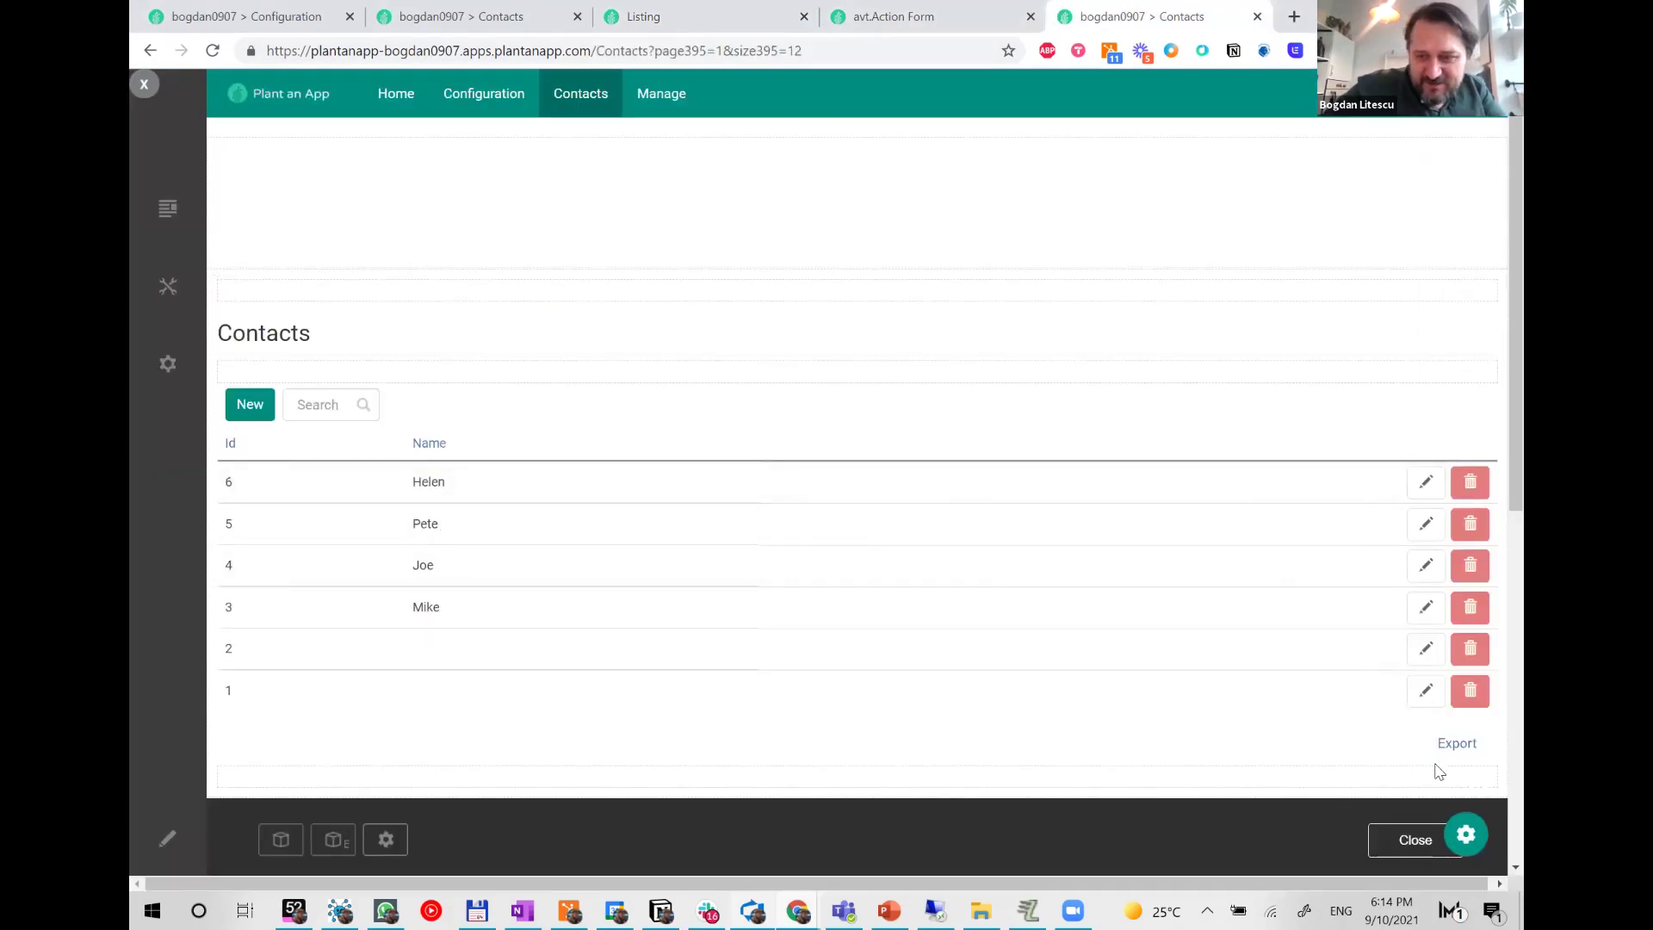
{"action": "scroll", "coordinate": [1248, 646], "scroll_direction": "down", "scroll_amount": 5}
{"action": "left_click", "coordinate": [1236, 426]}
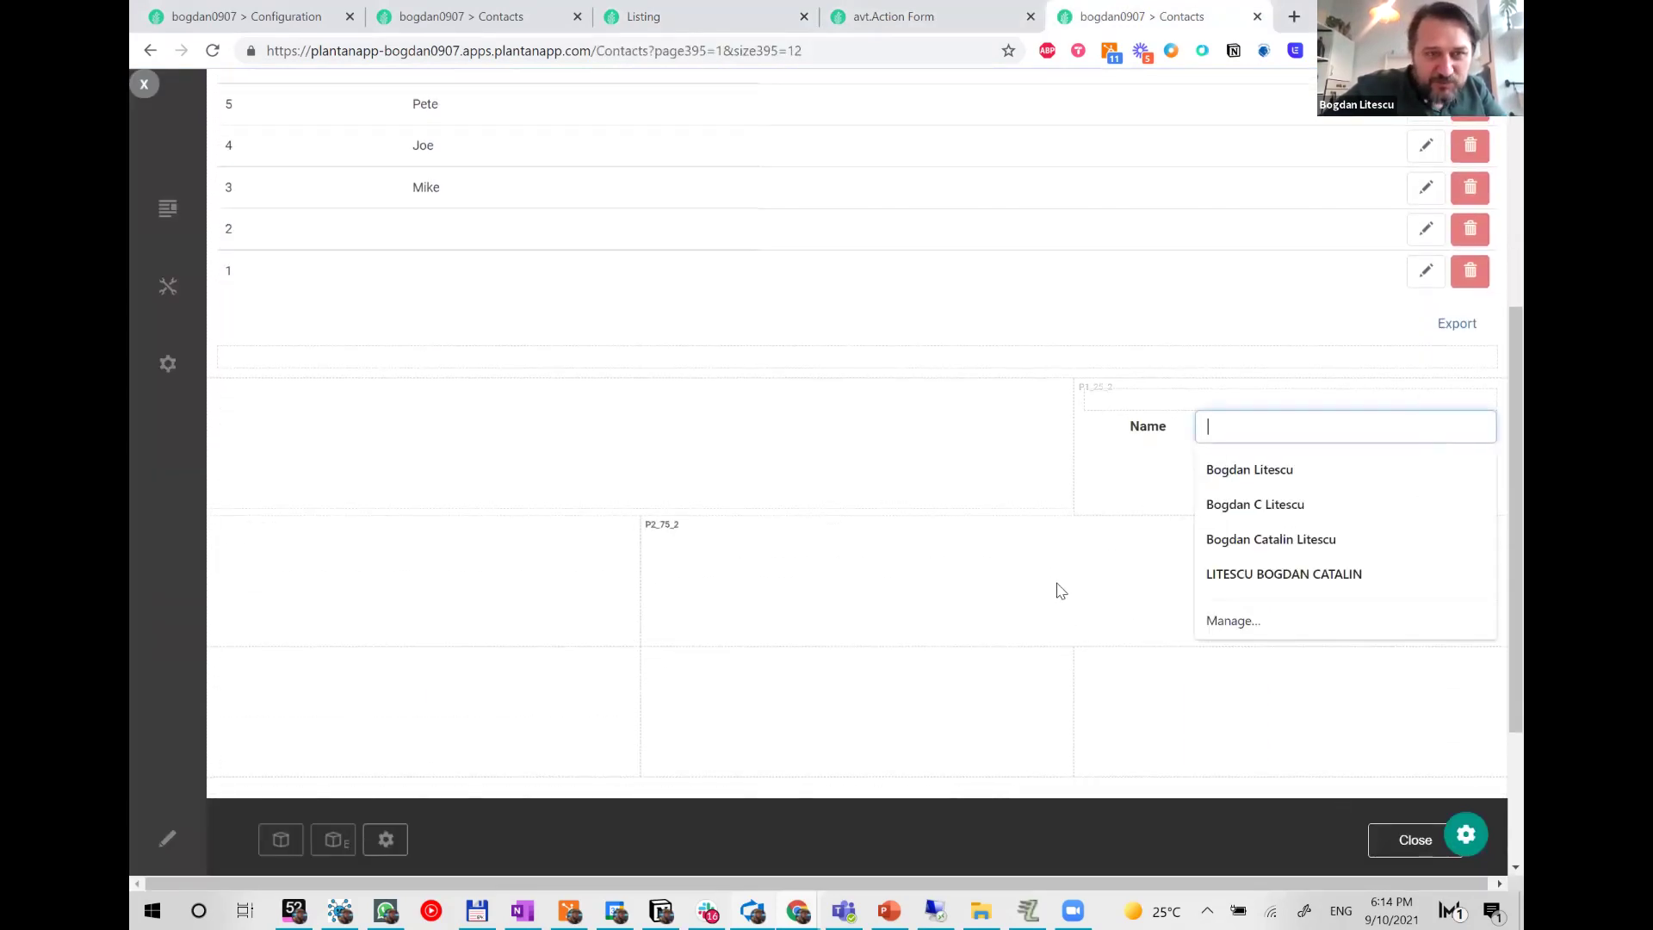
{"action": "scroll", "coordinate": [1033, 602], "scroll_direction": "up", "scroll_amount": 2}
{"action": "left_click", "coordinate": [1257, 588]}
{"action": "type", "text": "jim"}
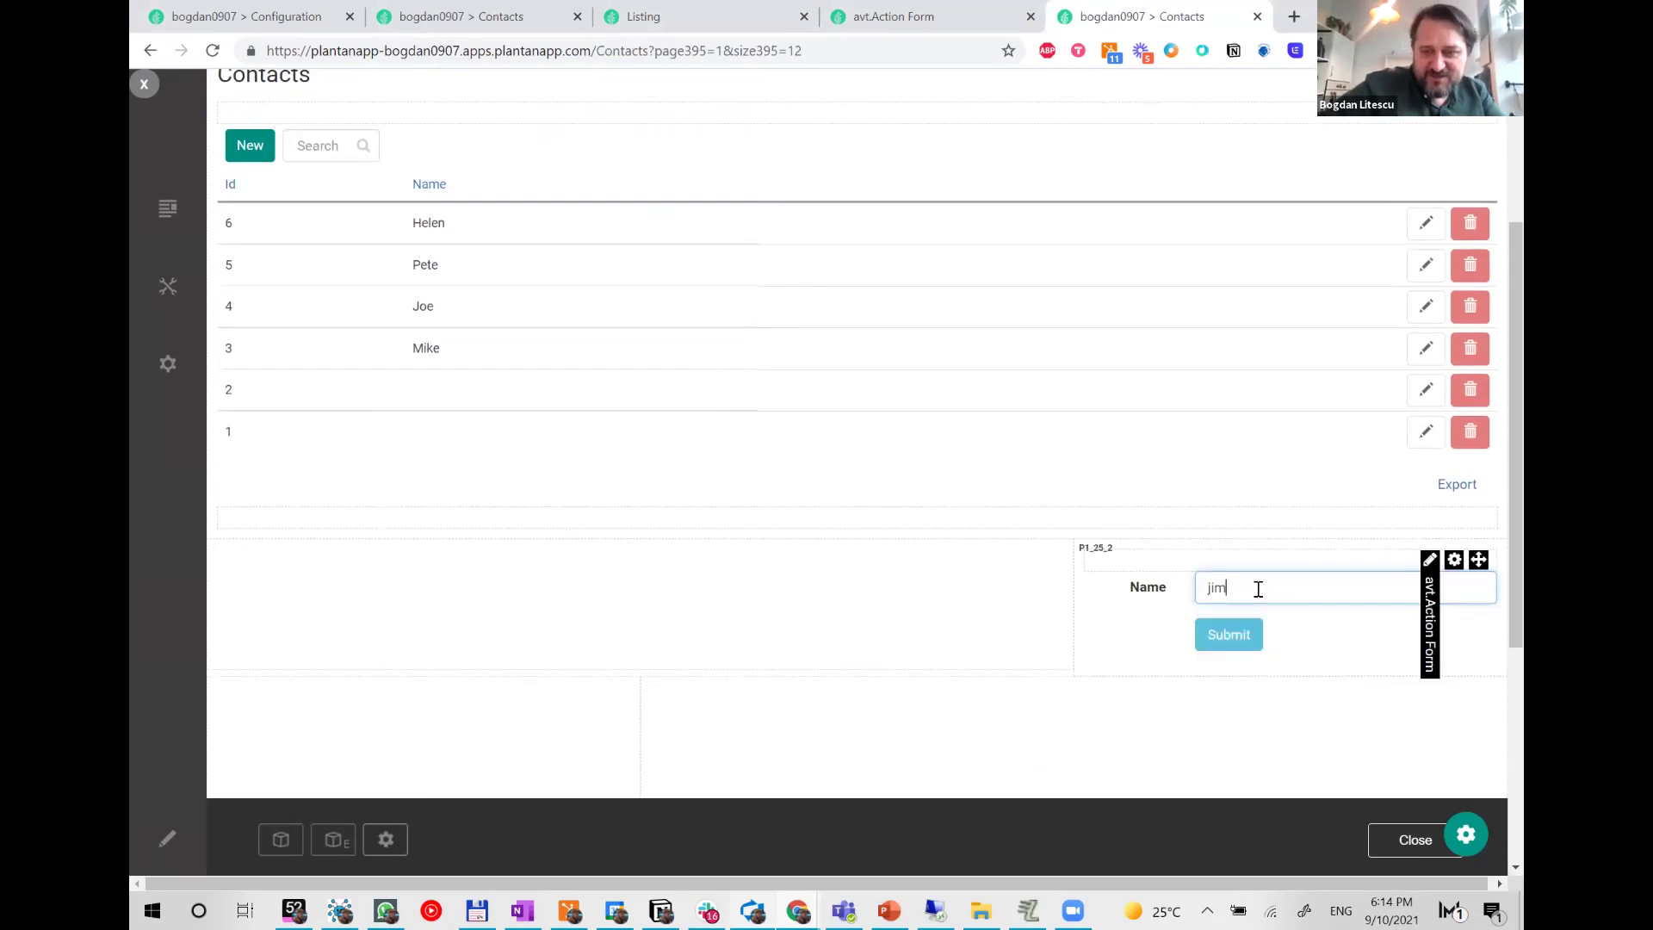
{"action": "left_click", "coordinate": [1233, 637]}
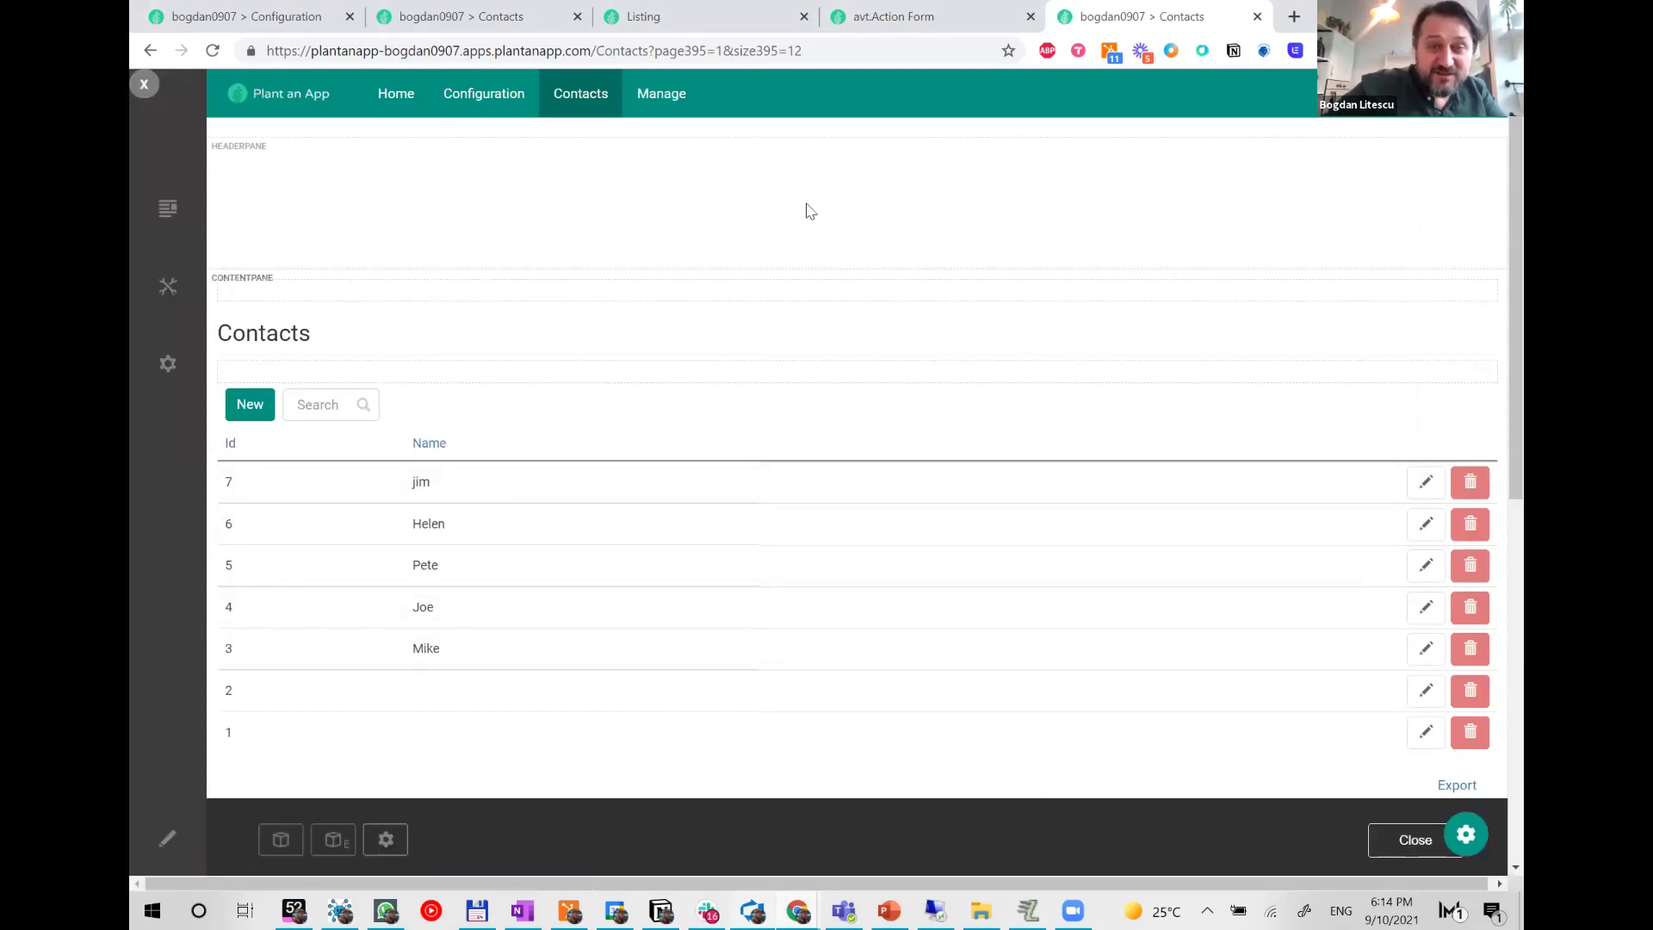
- Set the Listing data source's pre-filtering query to Name:j*, update it, and reload the Contacts page
{"action": "left_click", "coordinate": [654, 17]}
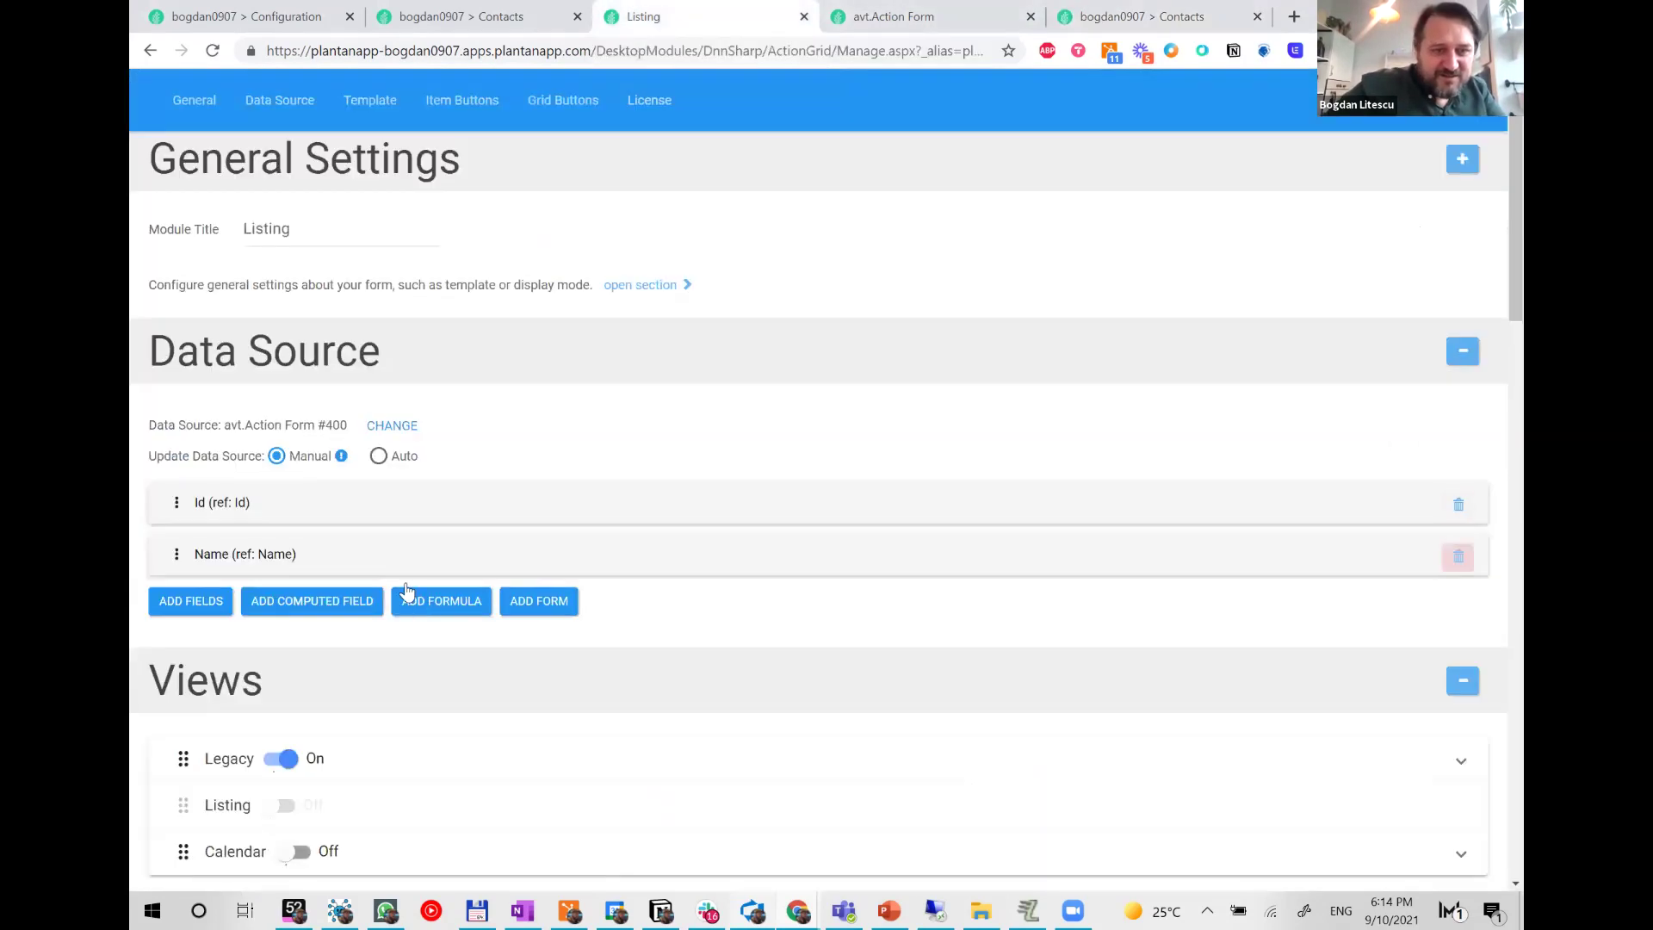
{"action": "left_click", "coordinate": [377, 428]}
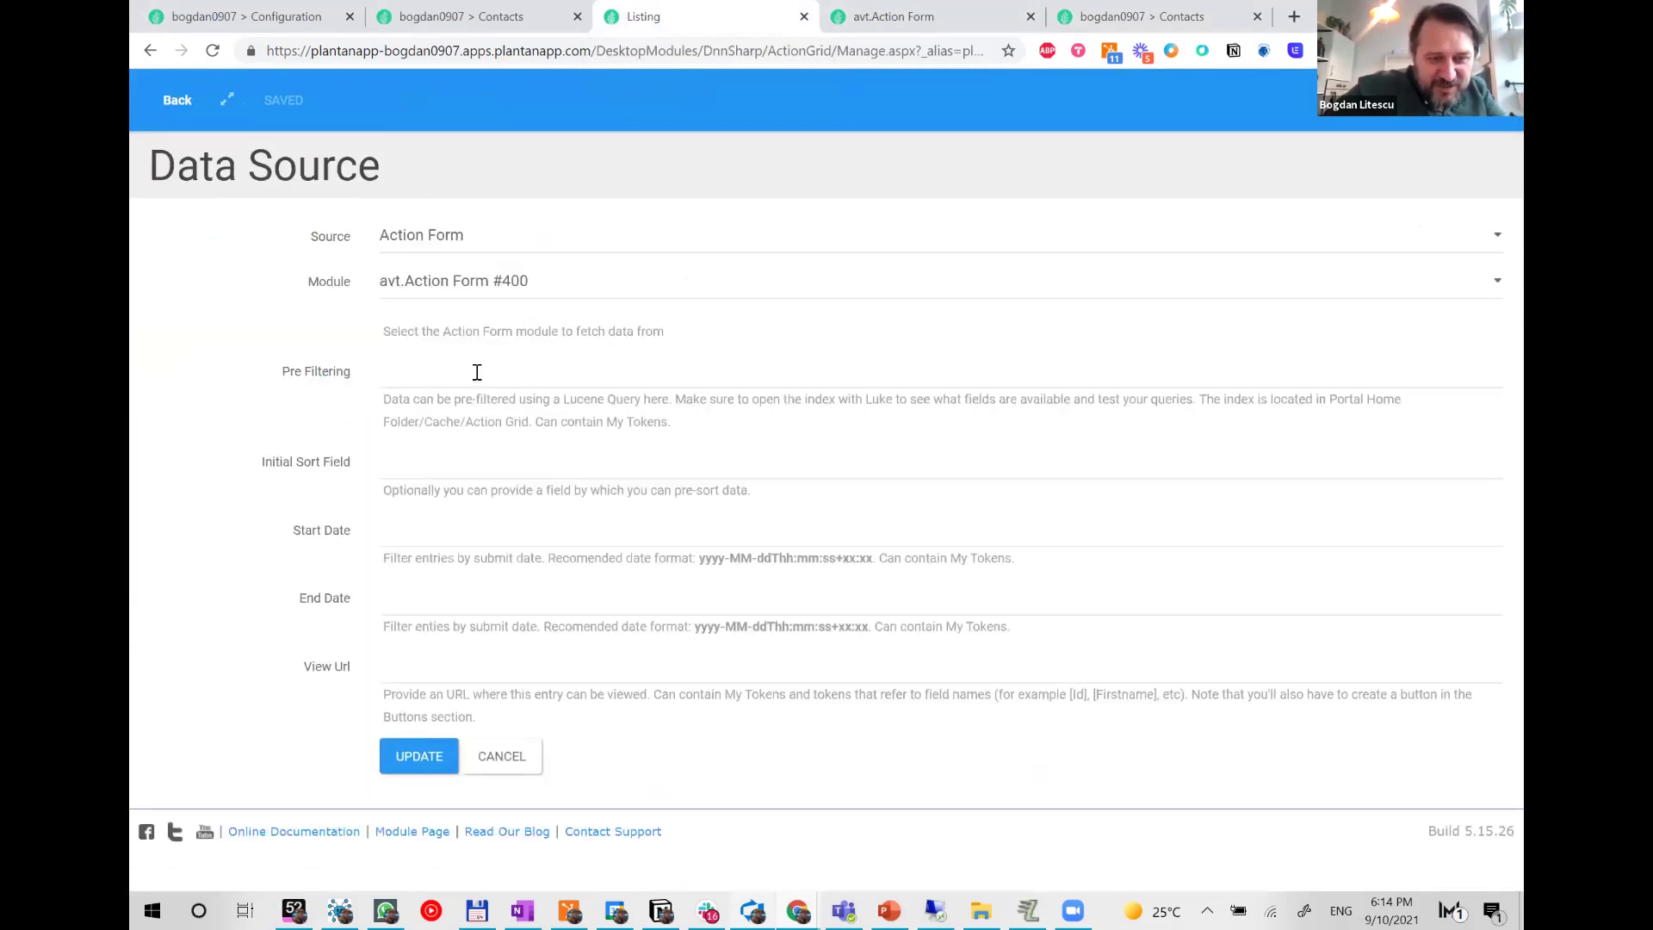
{"action": "left_click", "coordinate": [461, 373]}
{"action": "type", "text": "nam"}
{"action": "type", "text": "N"}
{"action": "key", "text": "Delete"}
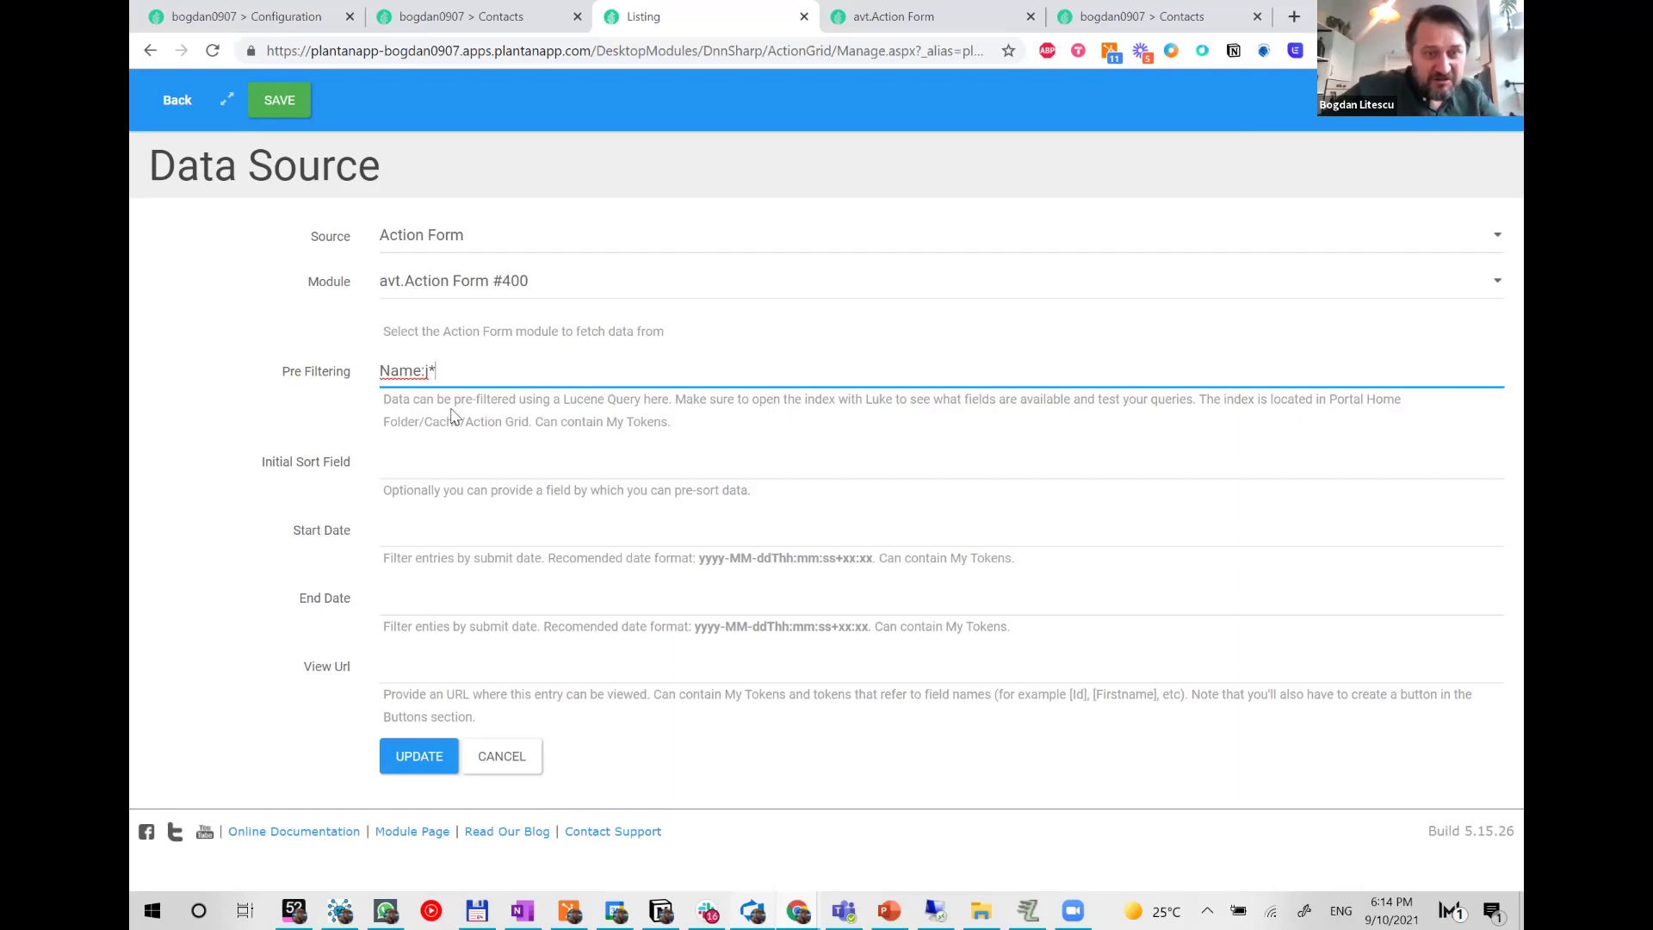
{"action": "left_click", "coordinate": [405, 757]}
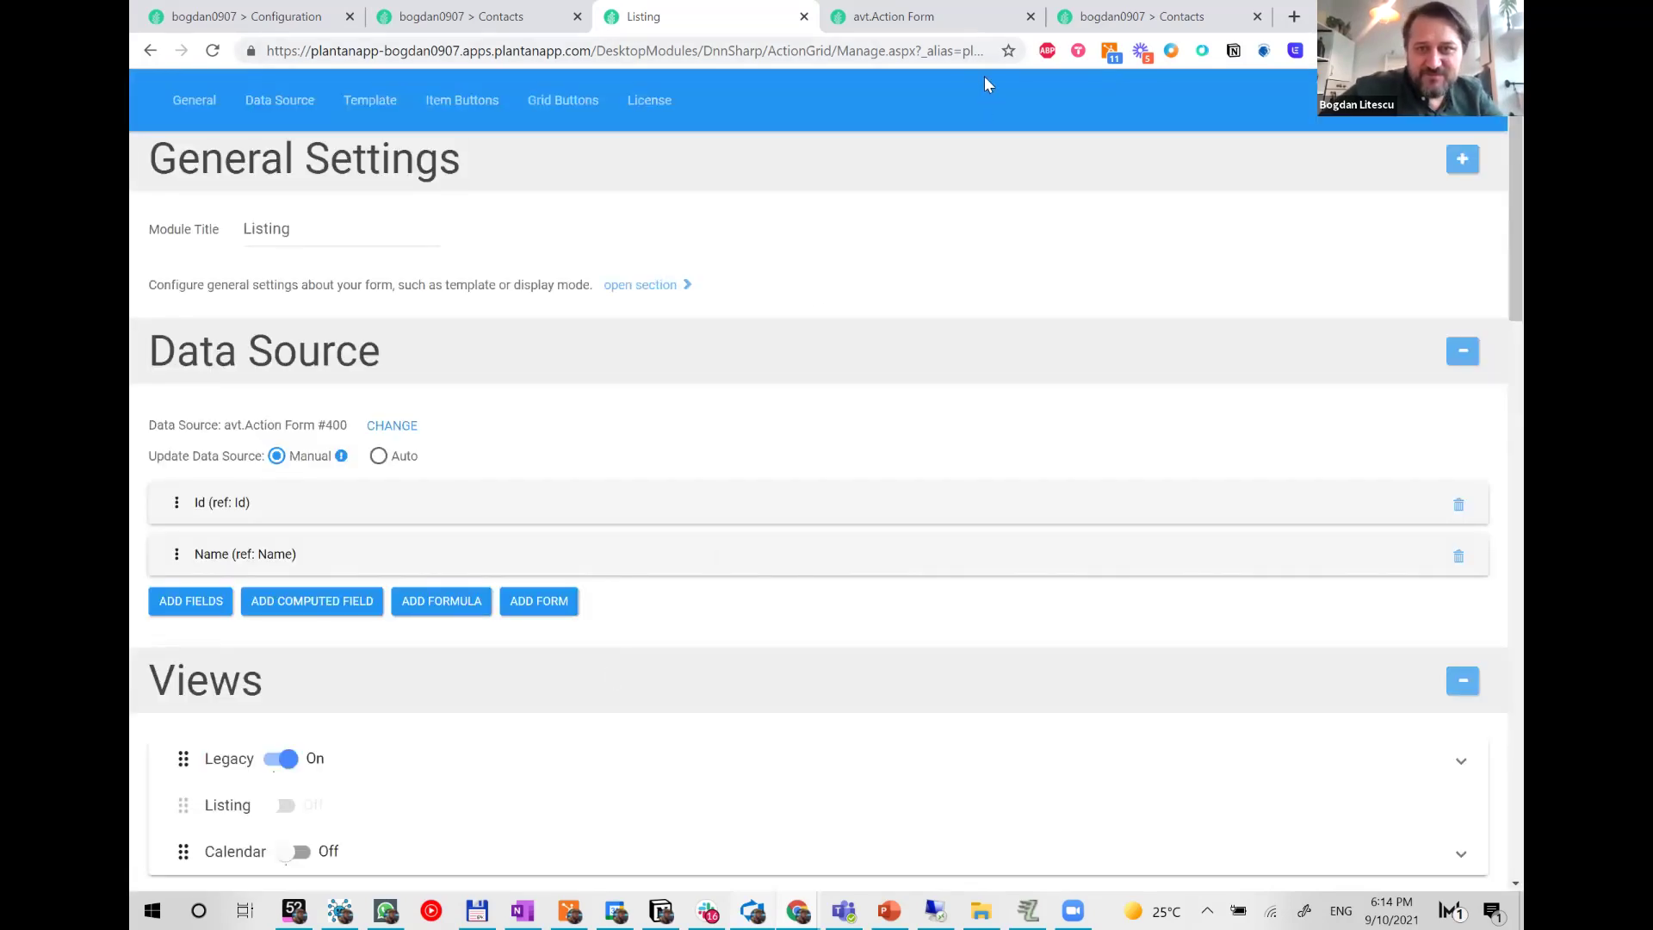
{"action": "key", "text": "ctrl+5"}
{"action": "key", "text": "F5"}
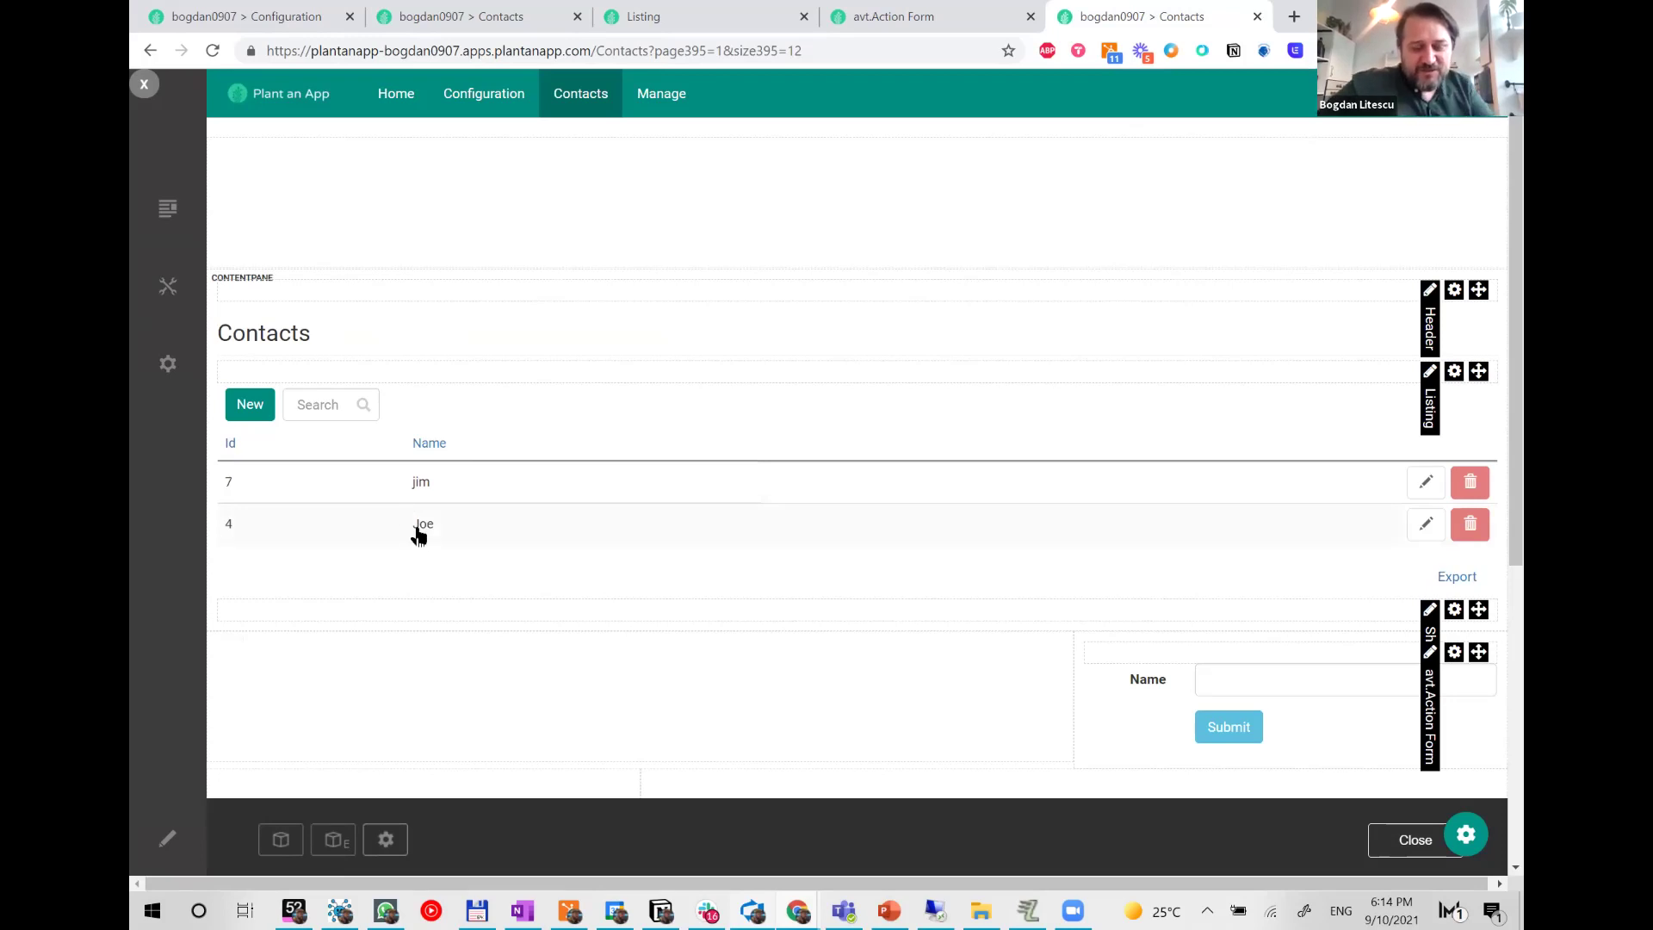
- Switch to the Lucene query syntax documentation and examine the Wildcard Searches section, including the test* example
{"action": "key", "text": "alt+Tab"}
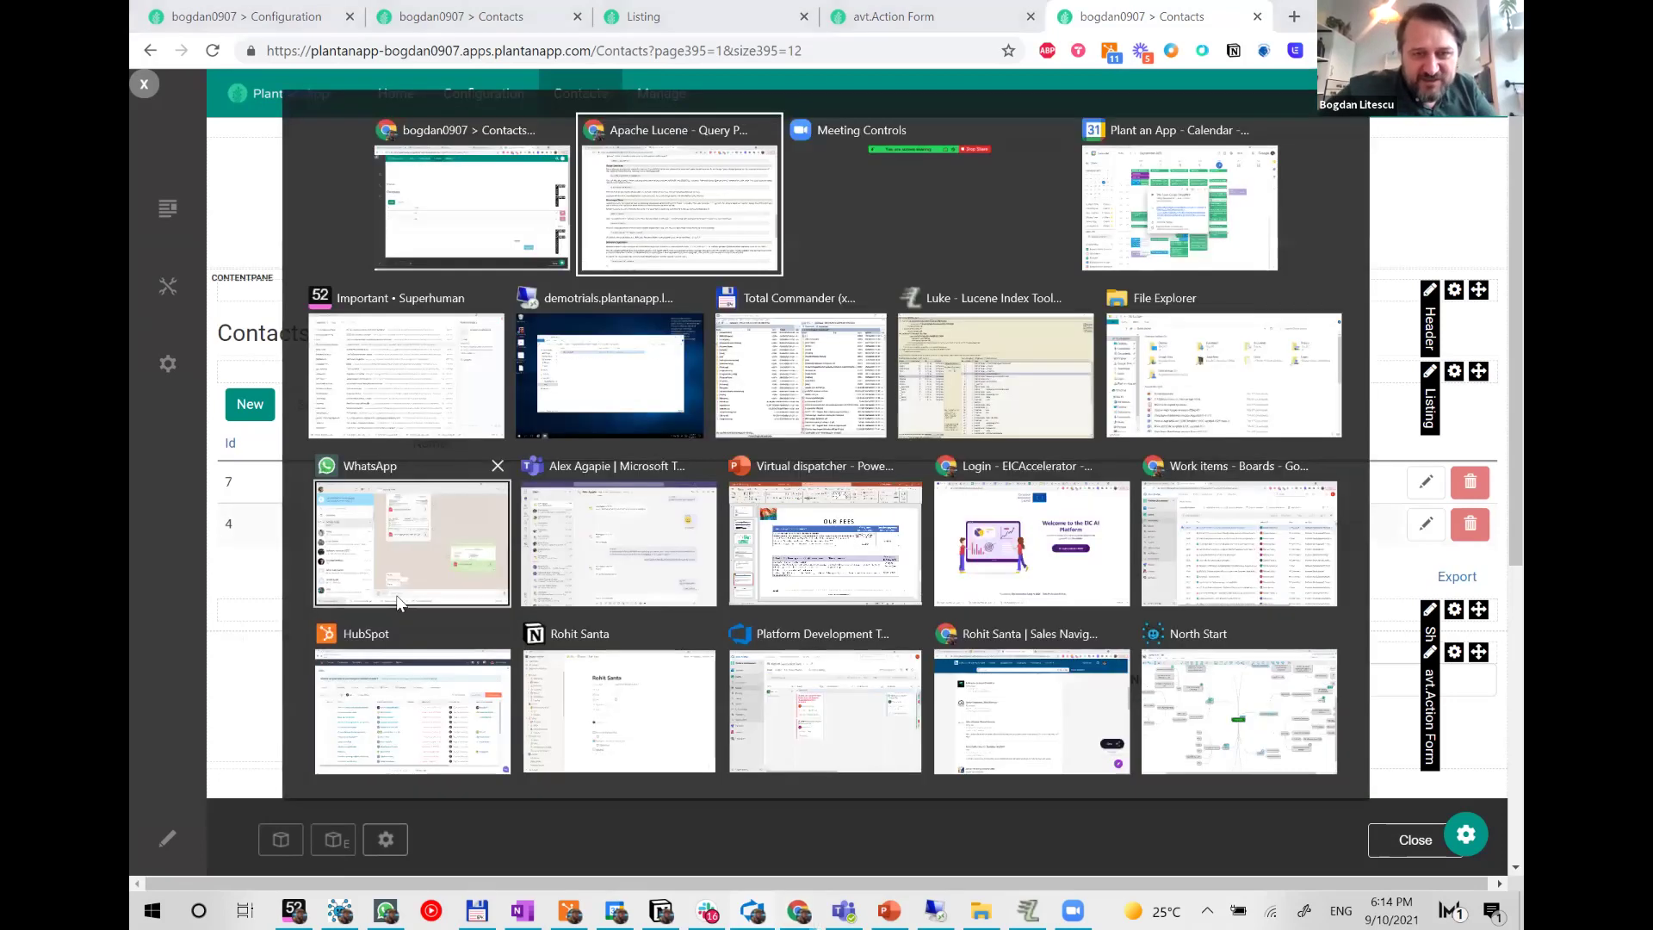
{"action": "scroll", "coordinate": [422, 422], "scroll_direction": "up", "scroll_amount": 5}
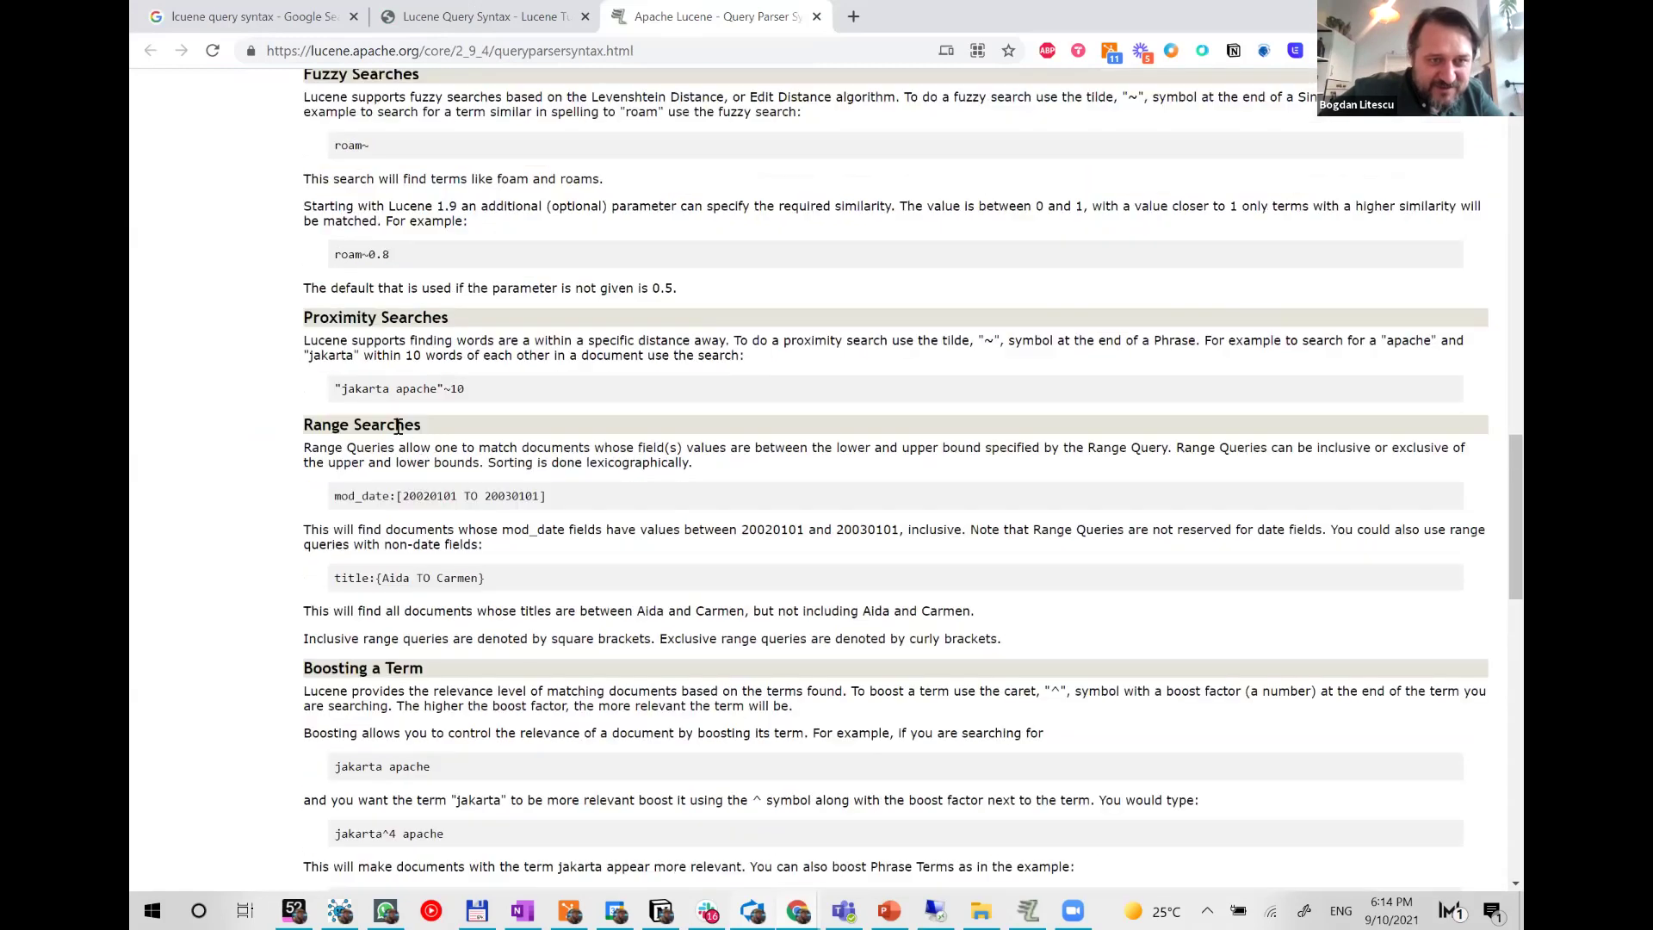
{"action": "scroll", "coordinate": [383, 404], "scroll_direction": "up", "scroll_amount": 3}
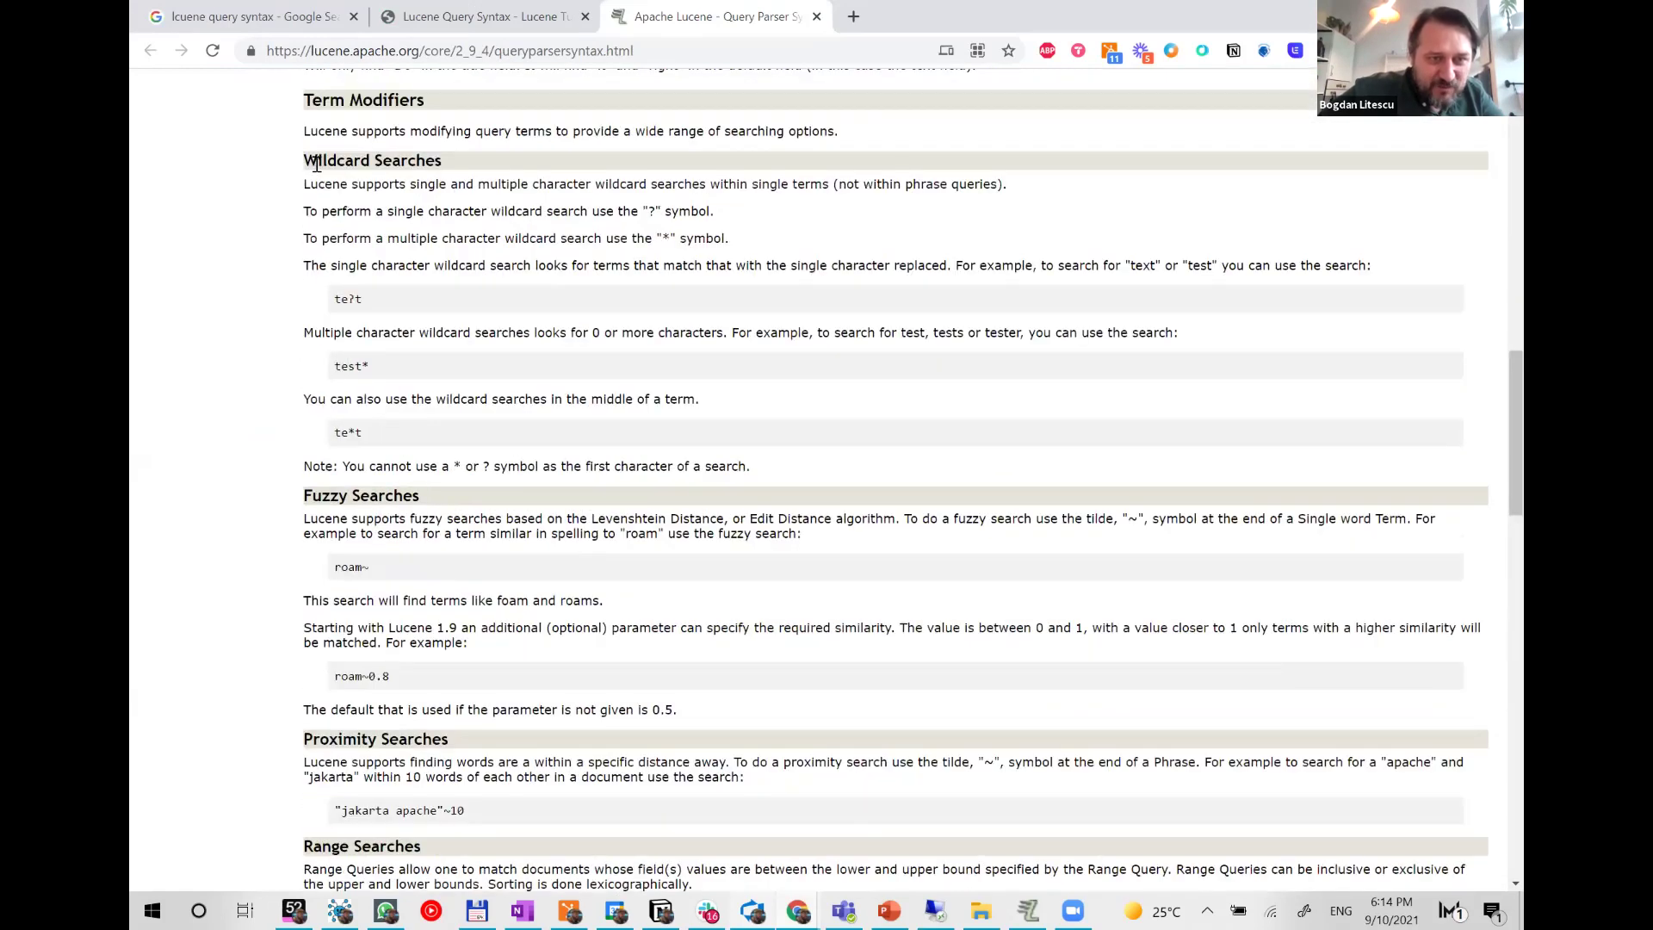
{"action": "left_click_drag", "start_coordinate": [316, 163], "coordinate": [448, 165]}
{"action": "left_click_drag", "start_coordinate": [381, 372], "coordinate": [350, 368]}
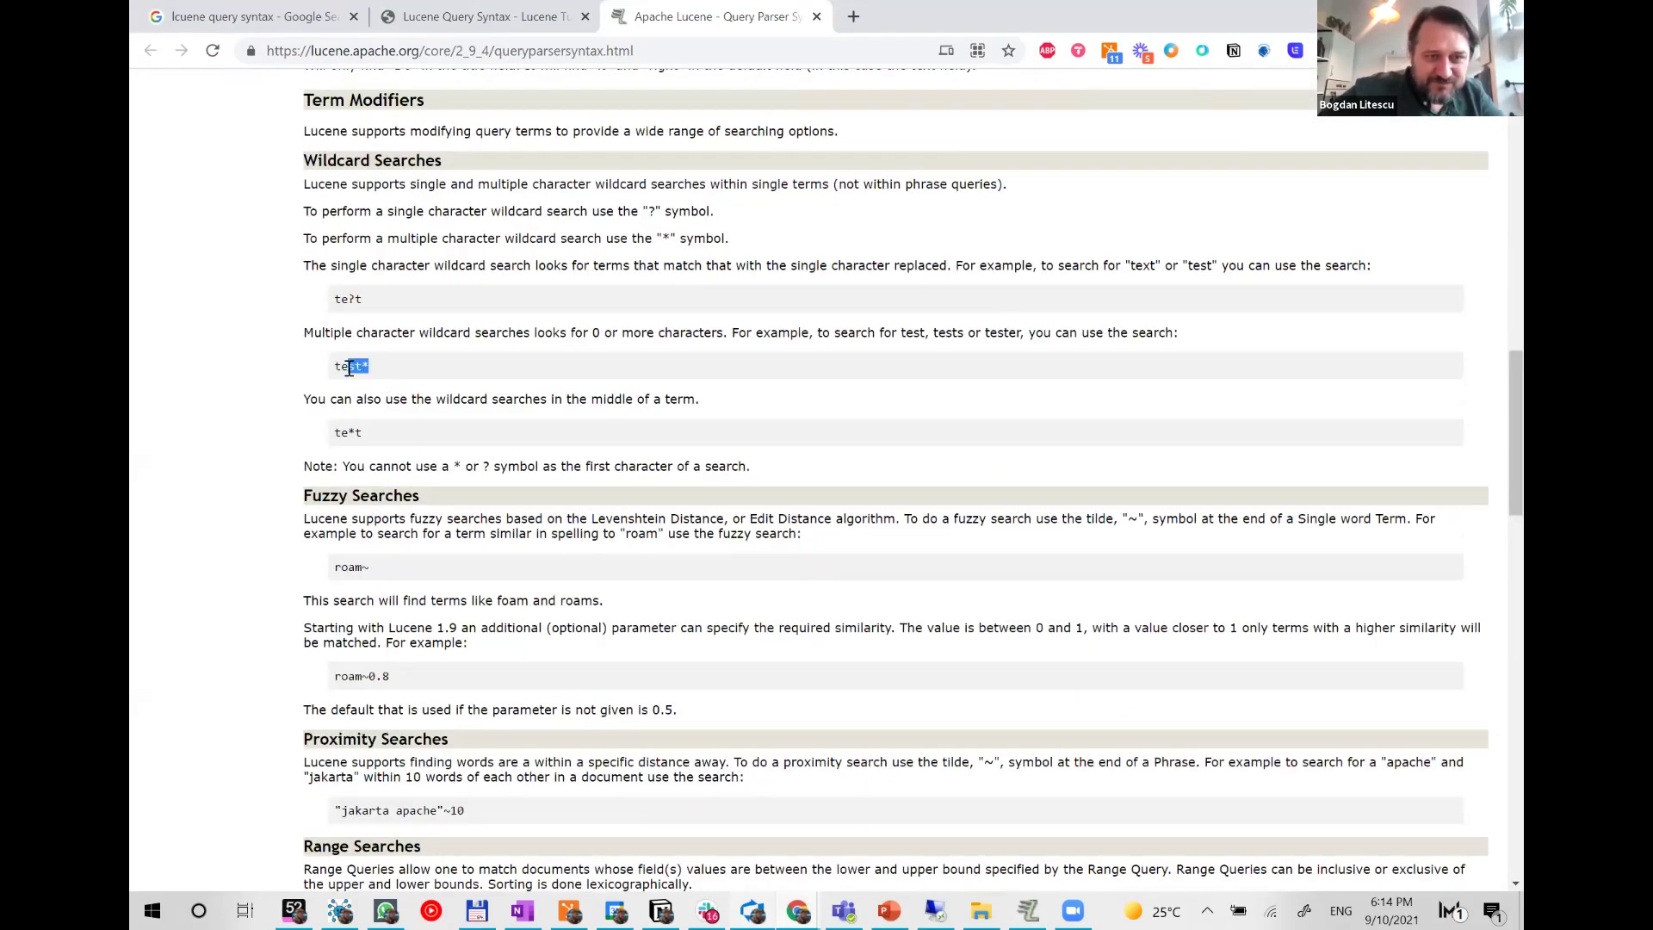
{"action": "left_click", "coordinate": [396, 379]}
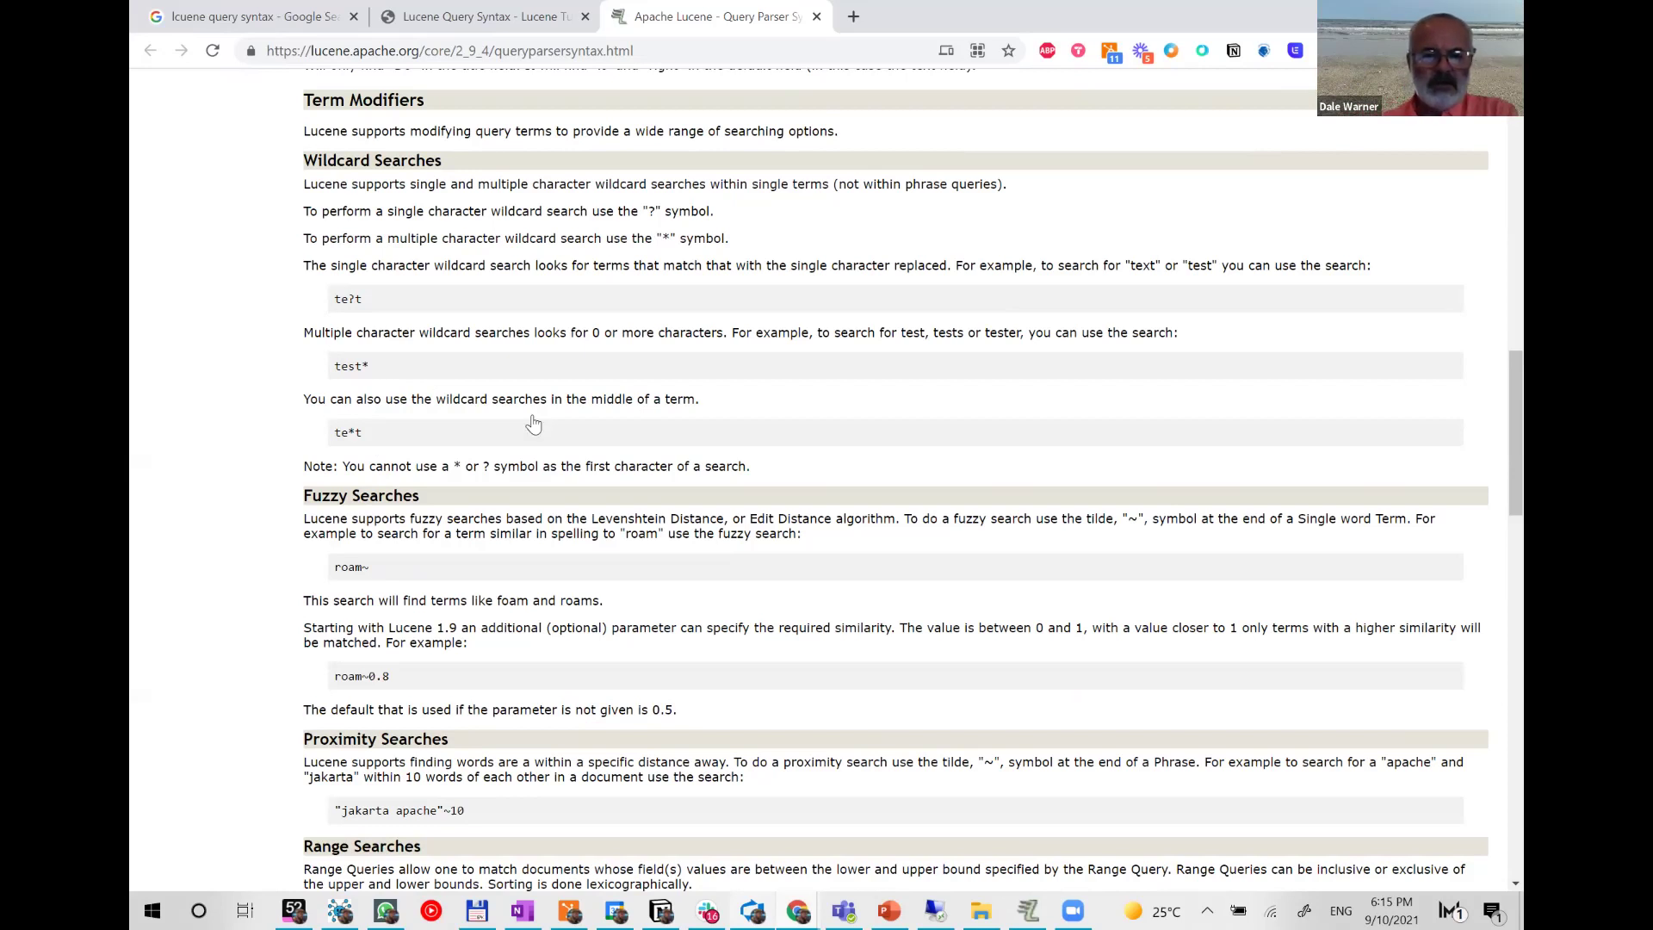
- Return to the Listing's data source settings and replace the wildcard in the Name pre-filtering query with a contact's full first name
{"action": "key", "text": "alt+Tab"}
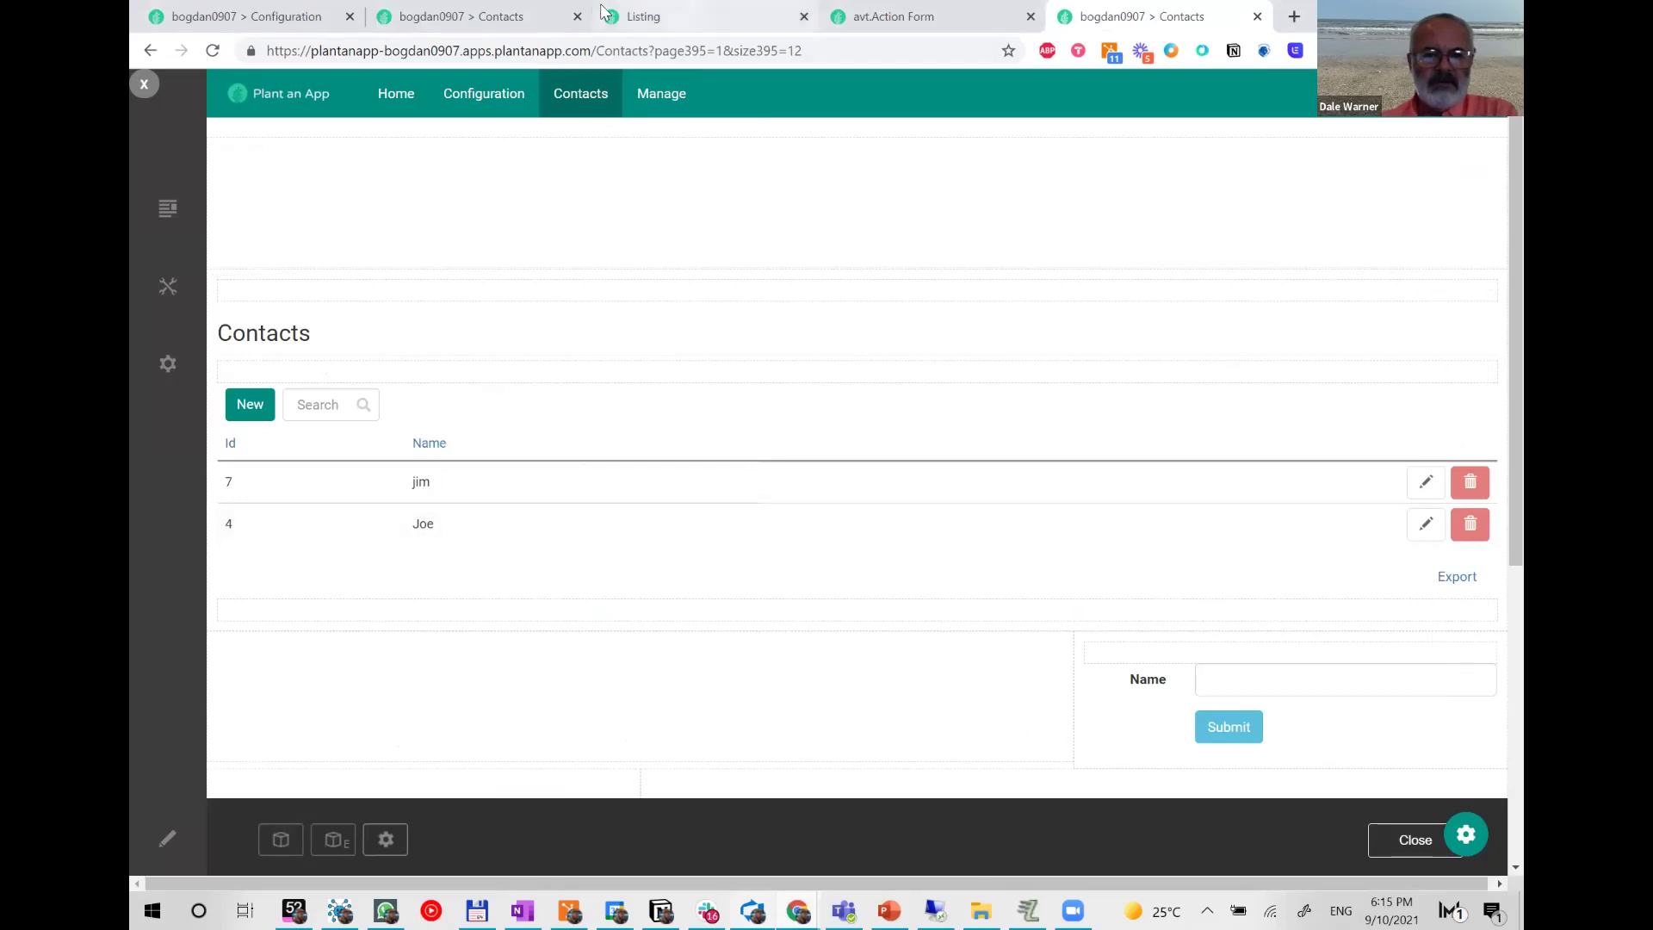
{"action": "left_click", "coordinate": [676, 24]}
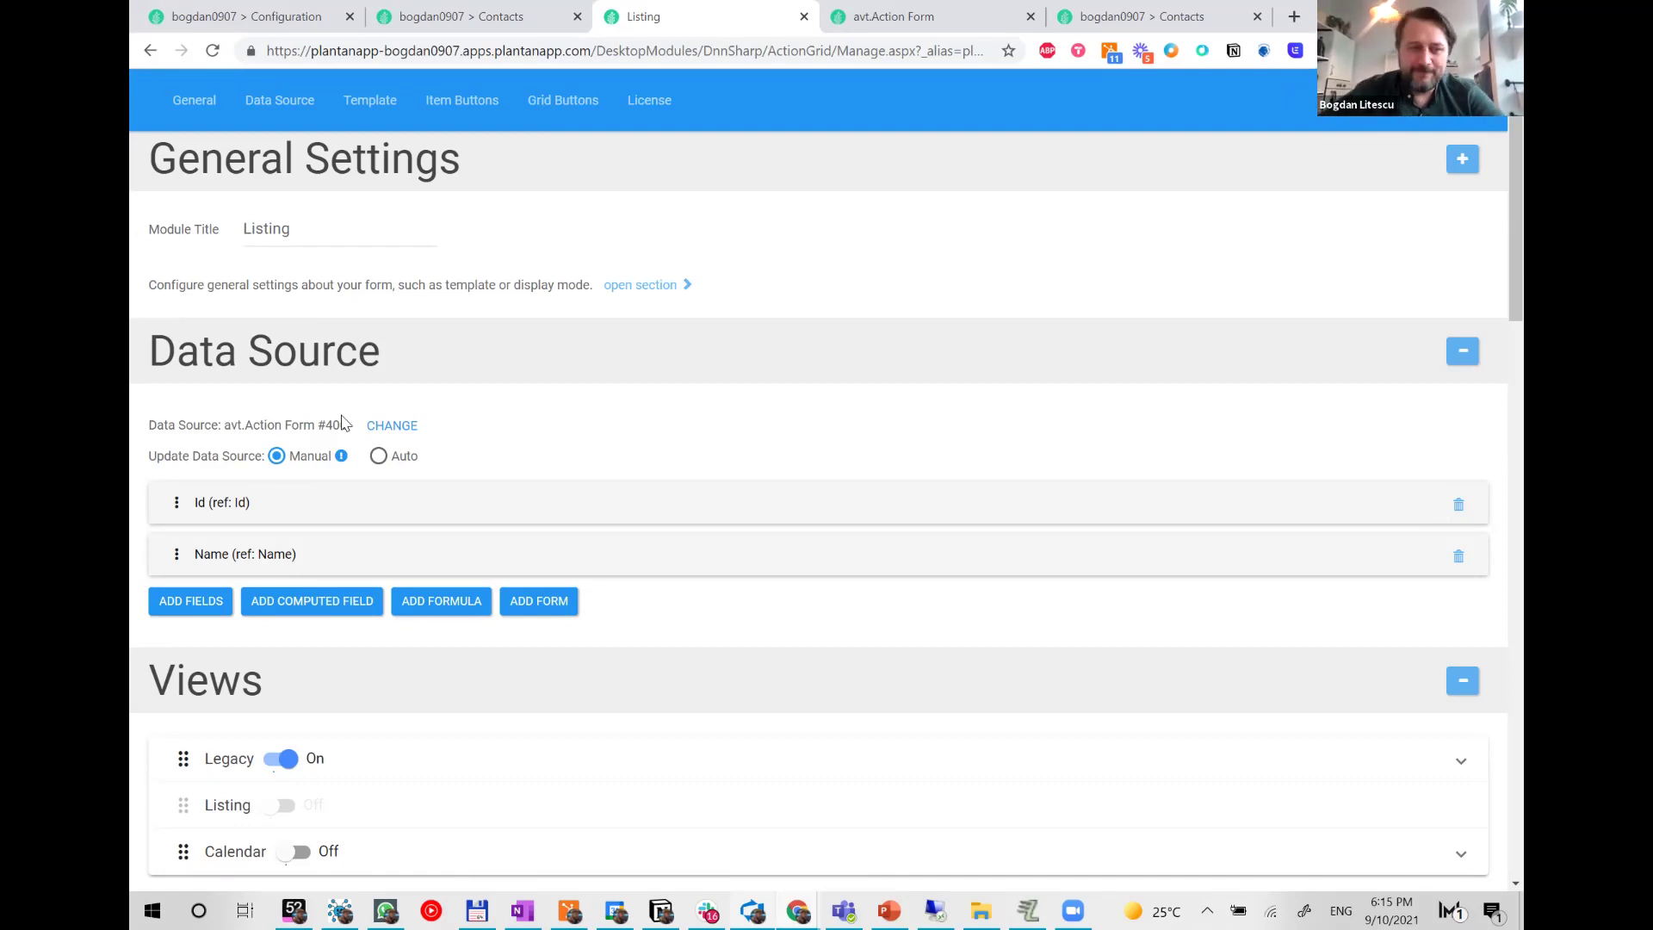
{"action": "left_click", "coordinate": [394, 427]}
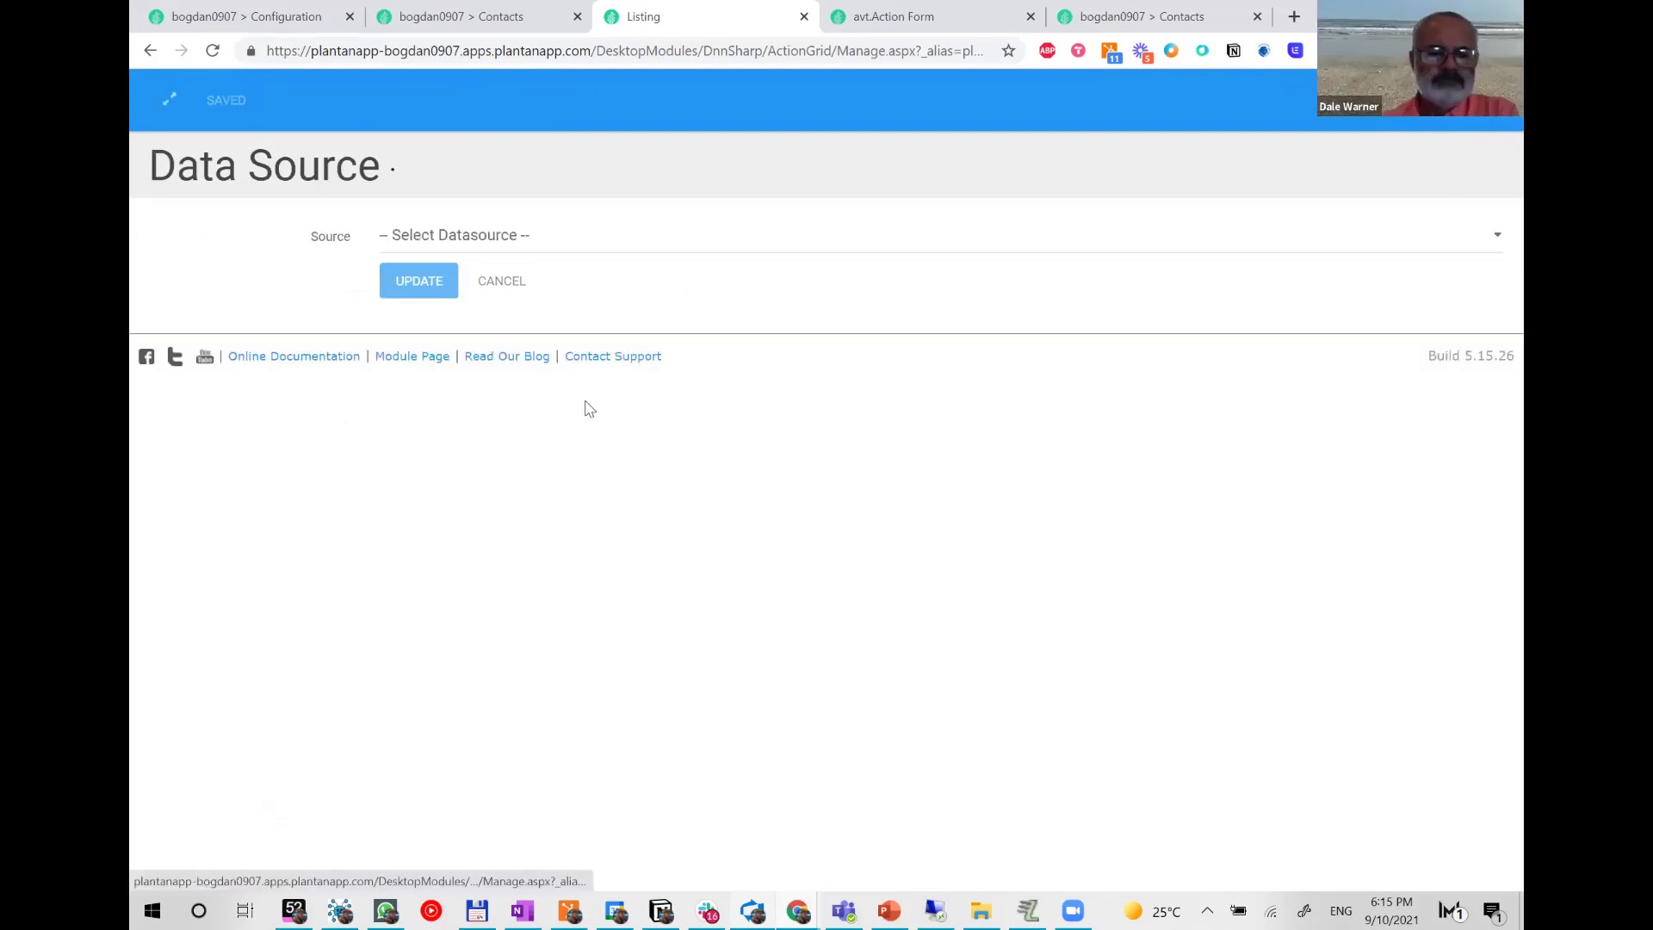
{"action": "left_click", "coordinate": [488, 368]}
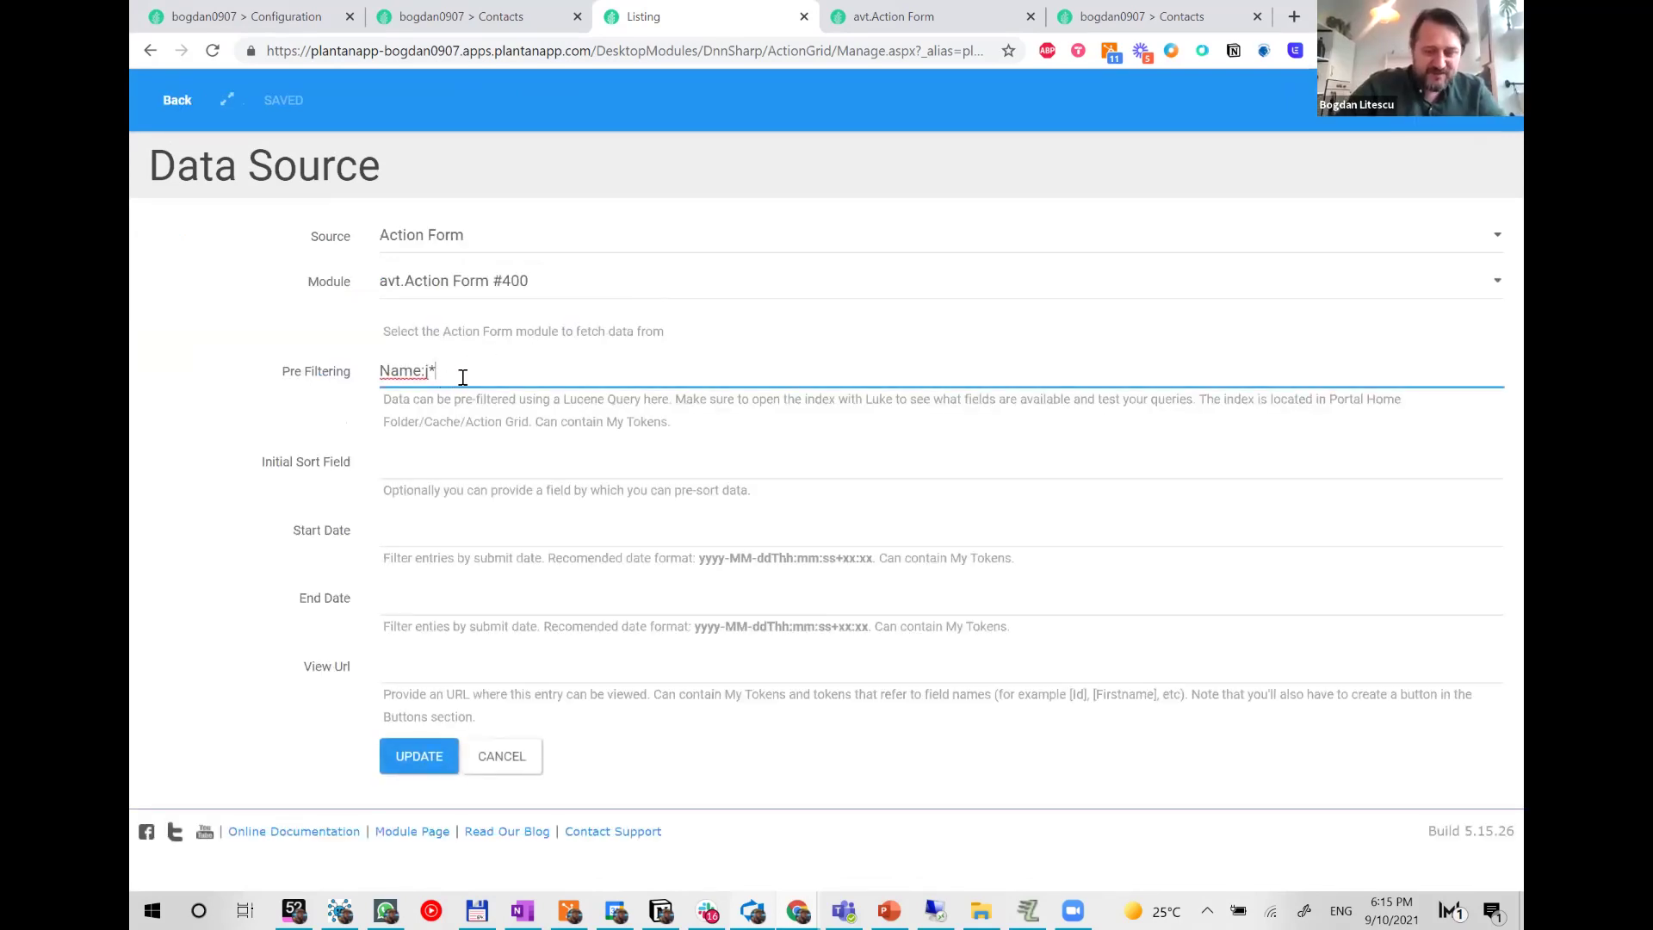
{"action": "key", "text": "BackSpace"}
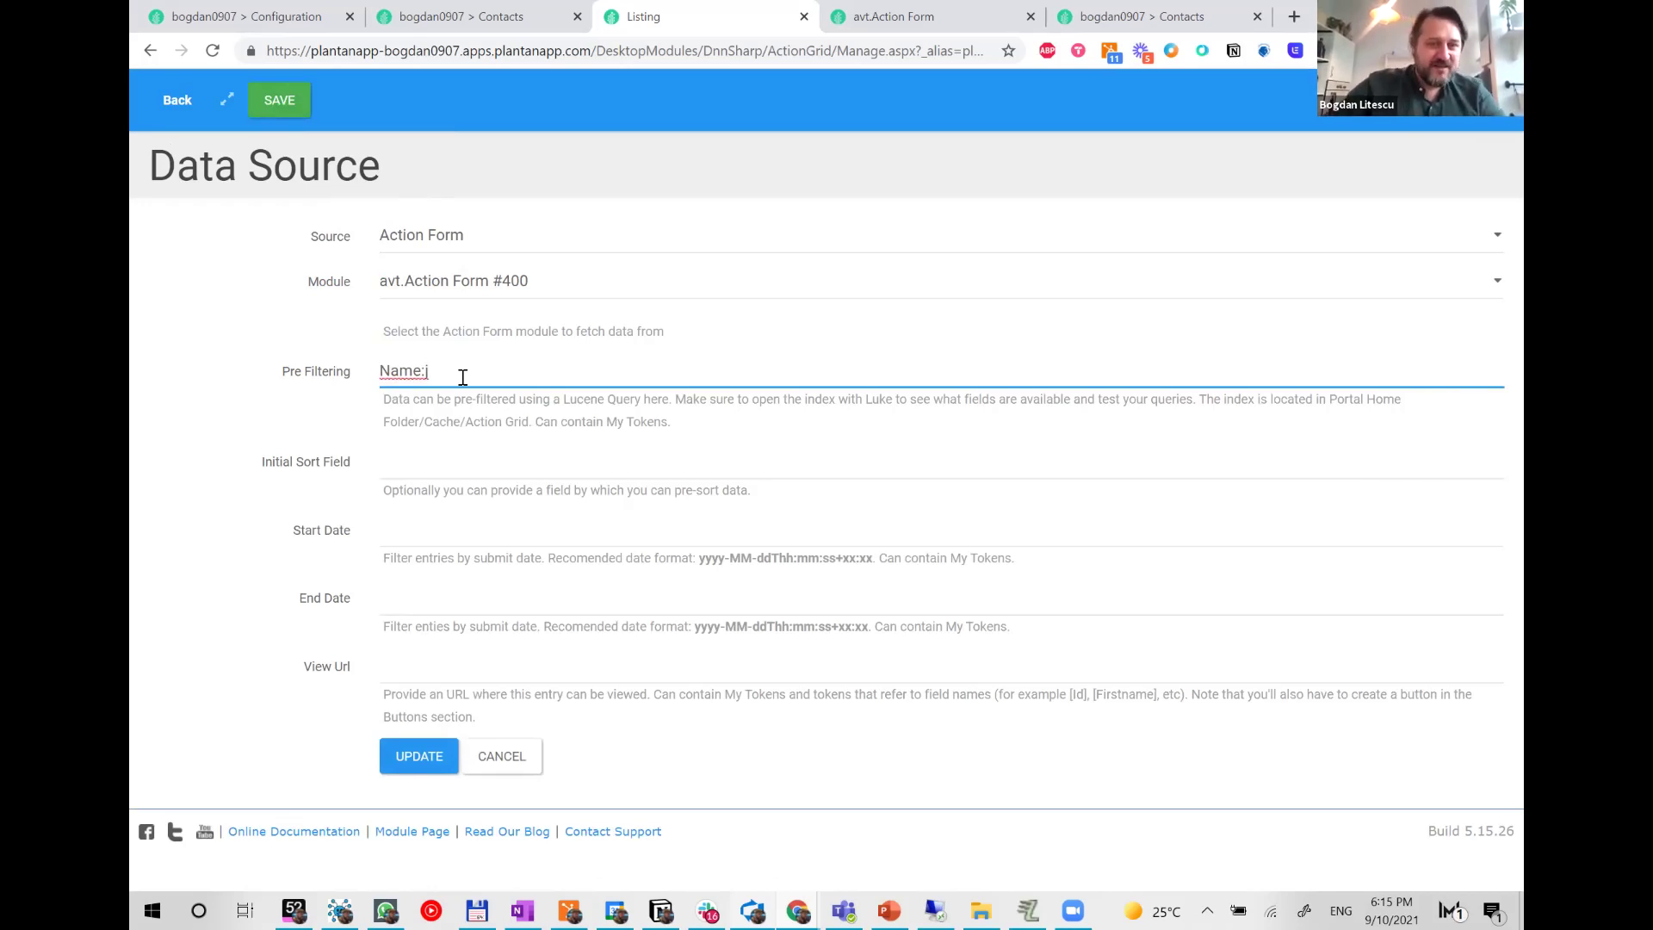
{"action": "key", "text": "BackSpace"}
{"action": "type", "text": "oe"}
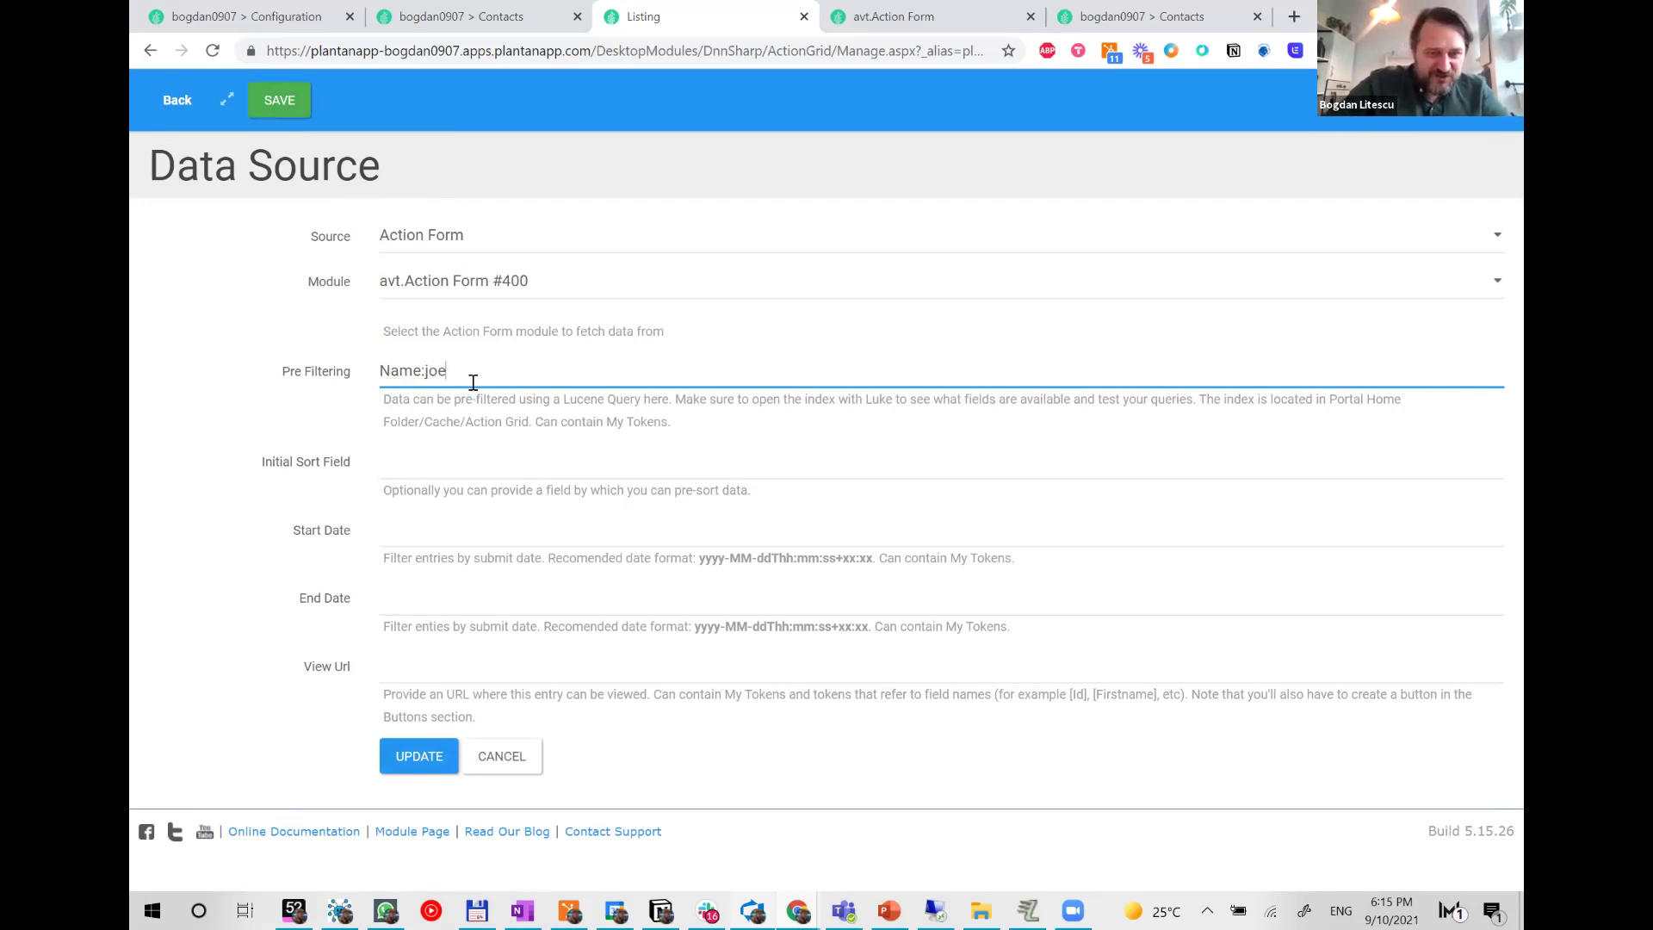
- Highlight the Name prefix in the query and inspect the title and ID of the matching Name text box in the Action Form's fields
{"action": "left_click_drag", "start_coordinate": [426, 371], "coordinate": [365, 380]}
{"action": "left_click", "coordinate": [426, 372]}
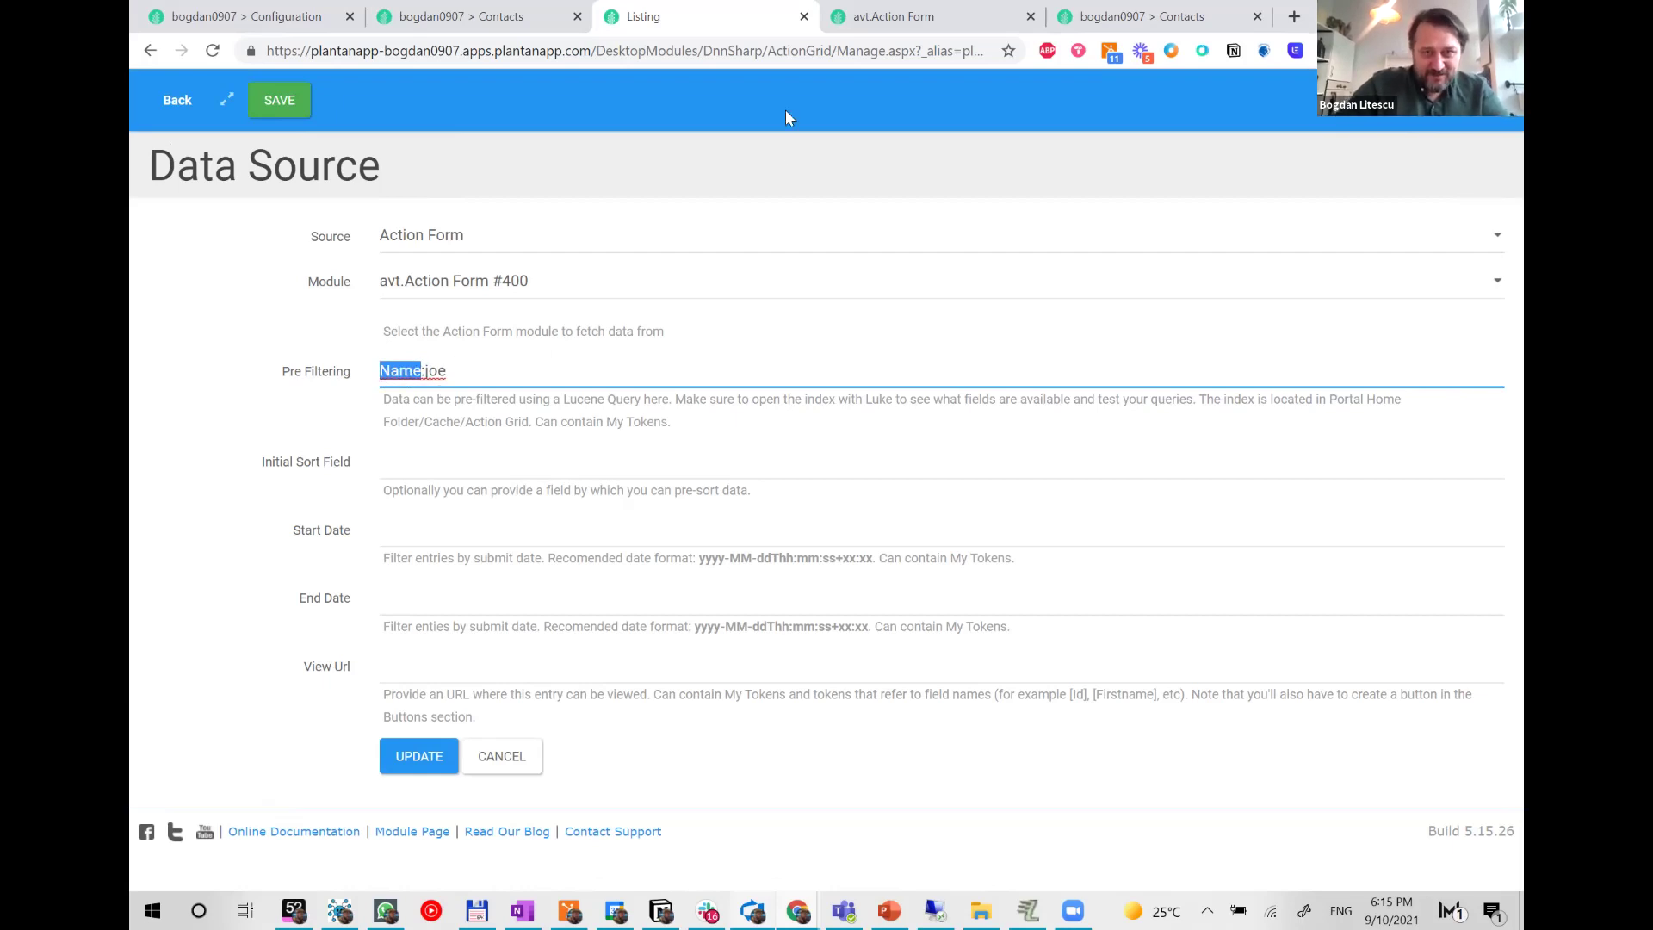
{"action": "left_click", "coordinate": [887, 17]}
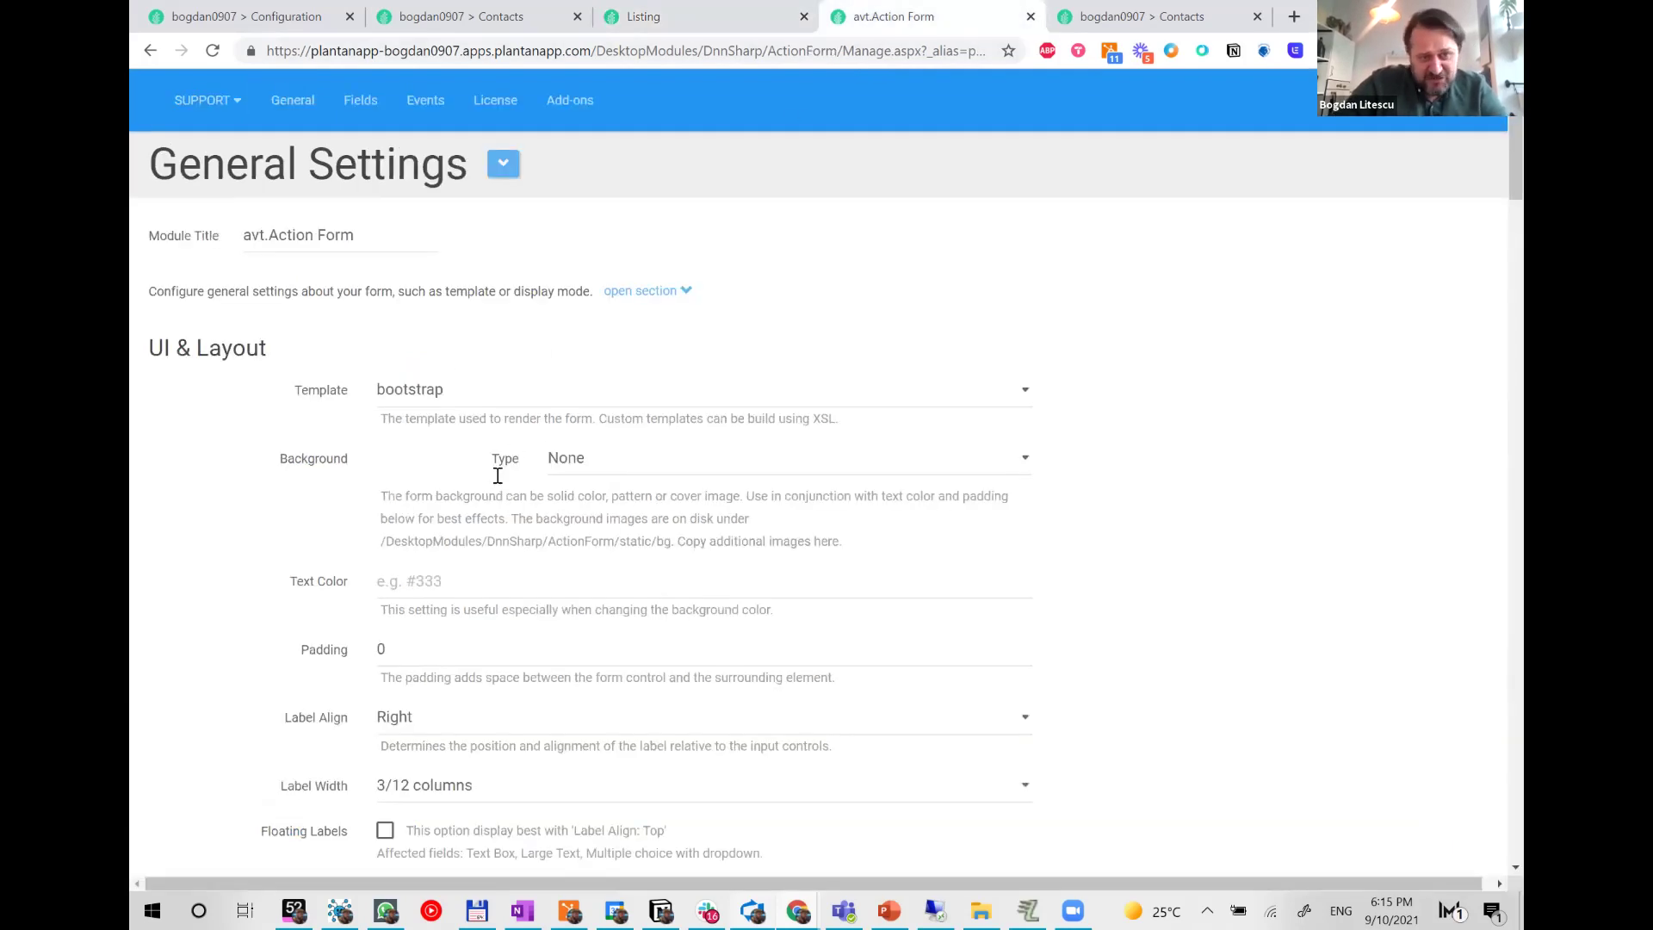
{"action": "scroll", "coordinate": [495, 499], "scroll_direction": "down", "scroll_amount": 15}
{"action": "scroll", "coordinate": [495, 510], "scroll_direction": "down", "scroll_amount": 15}
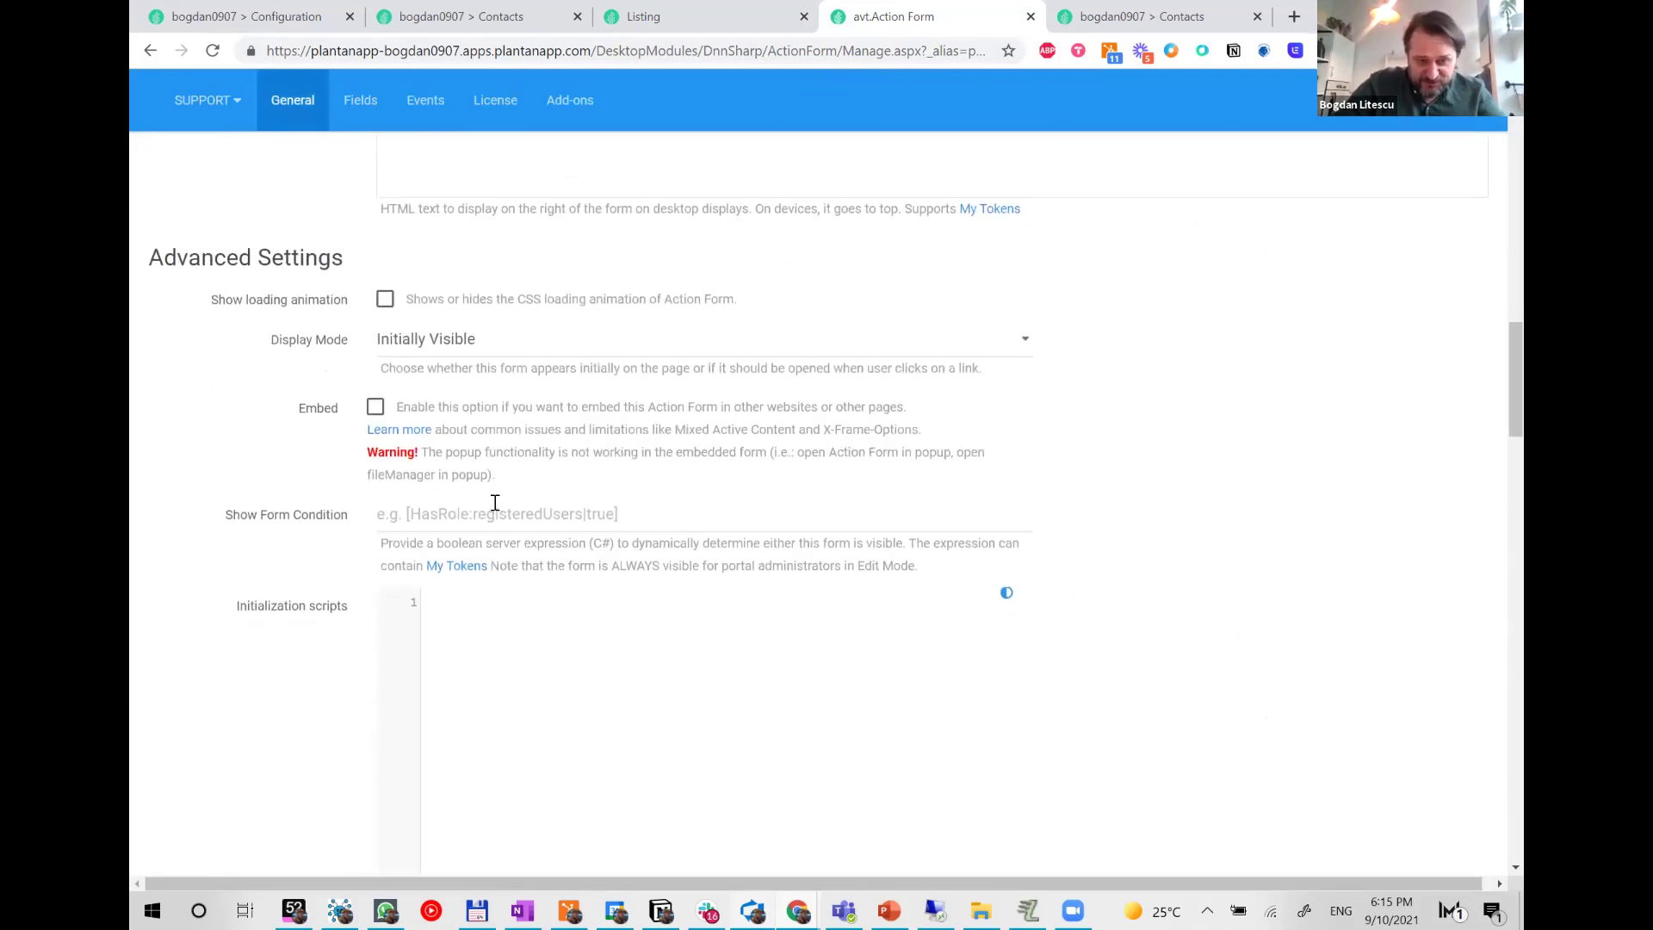
{"action": "scroll", "coordinate": [482, 480], "scroll_direction": "down", "scroll_amount": 8}
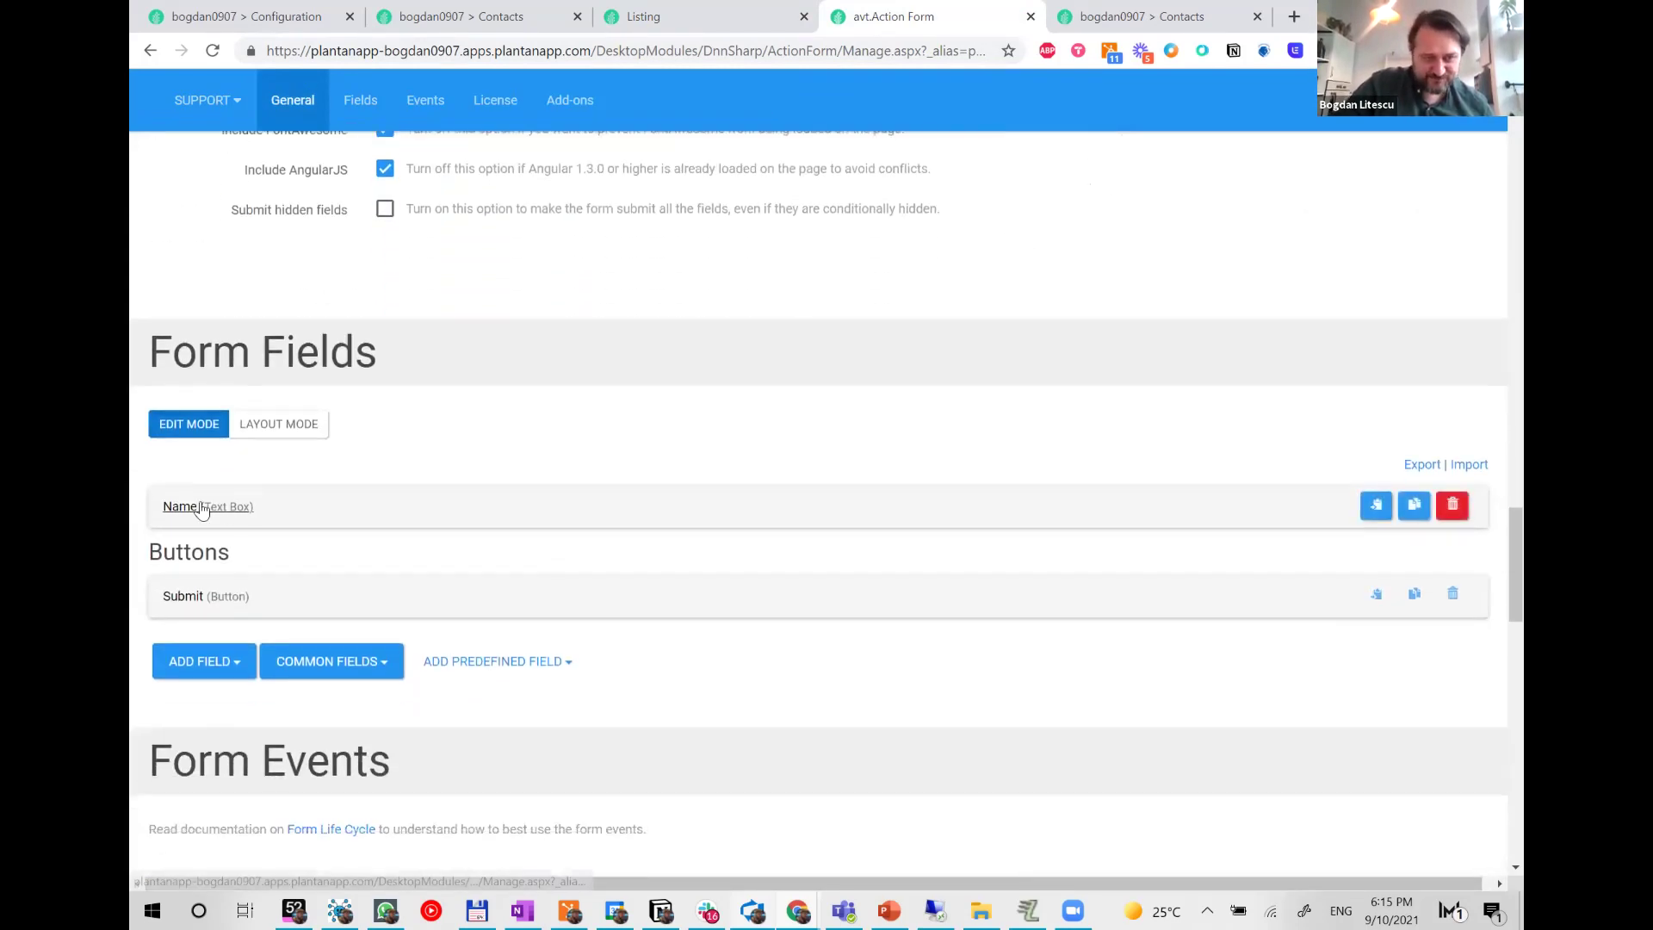
{"action": "left_click", "coordinate": [258, 504]}
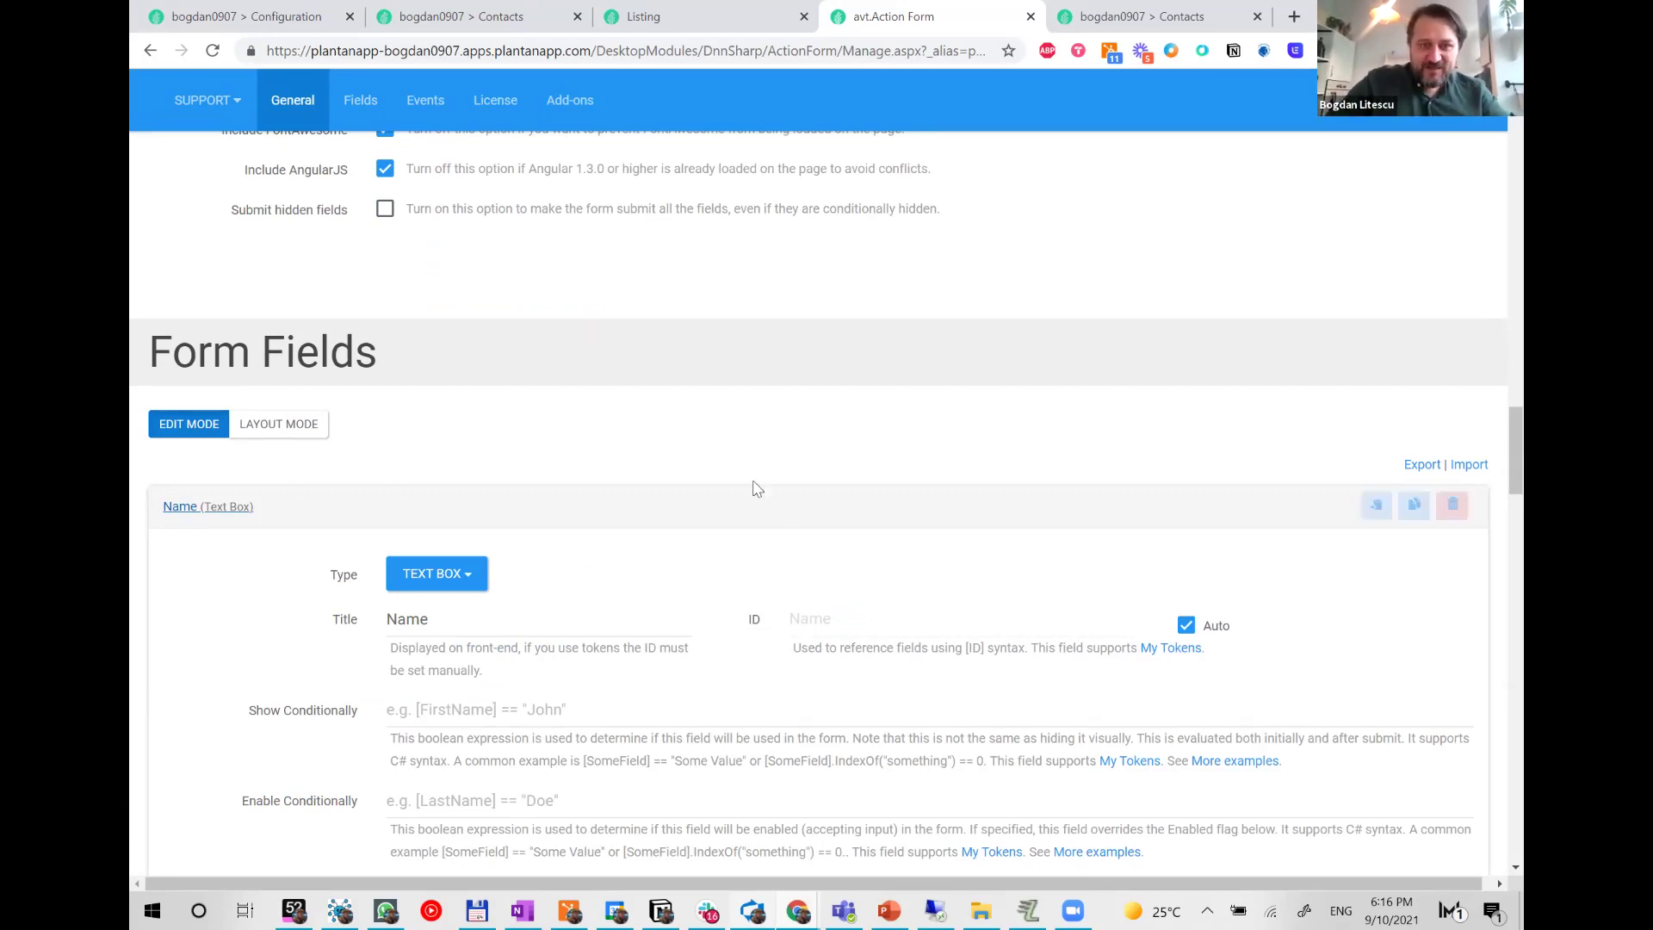
- Return to the Listing's data source and examine the pre-filtering help text, highlighting the index location Portal Home Folder/Cache/Action Grid
{"action": "left_click", "coordinate": [654, 17]}
{"action": "left_click_drag", "start_coordinate": [380, 399], "coordinate": [838, 423]}
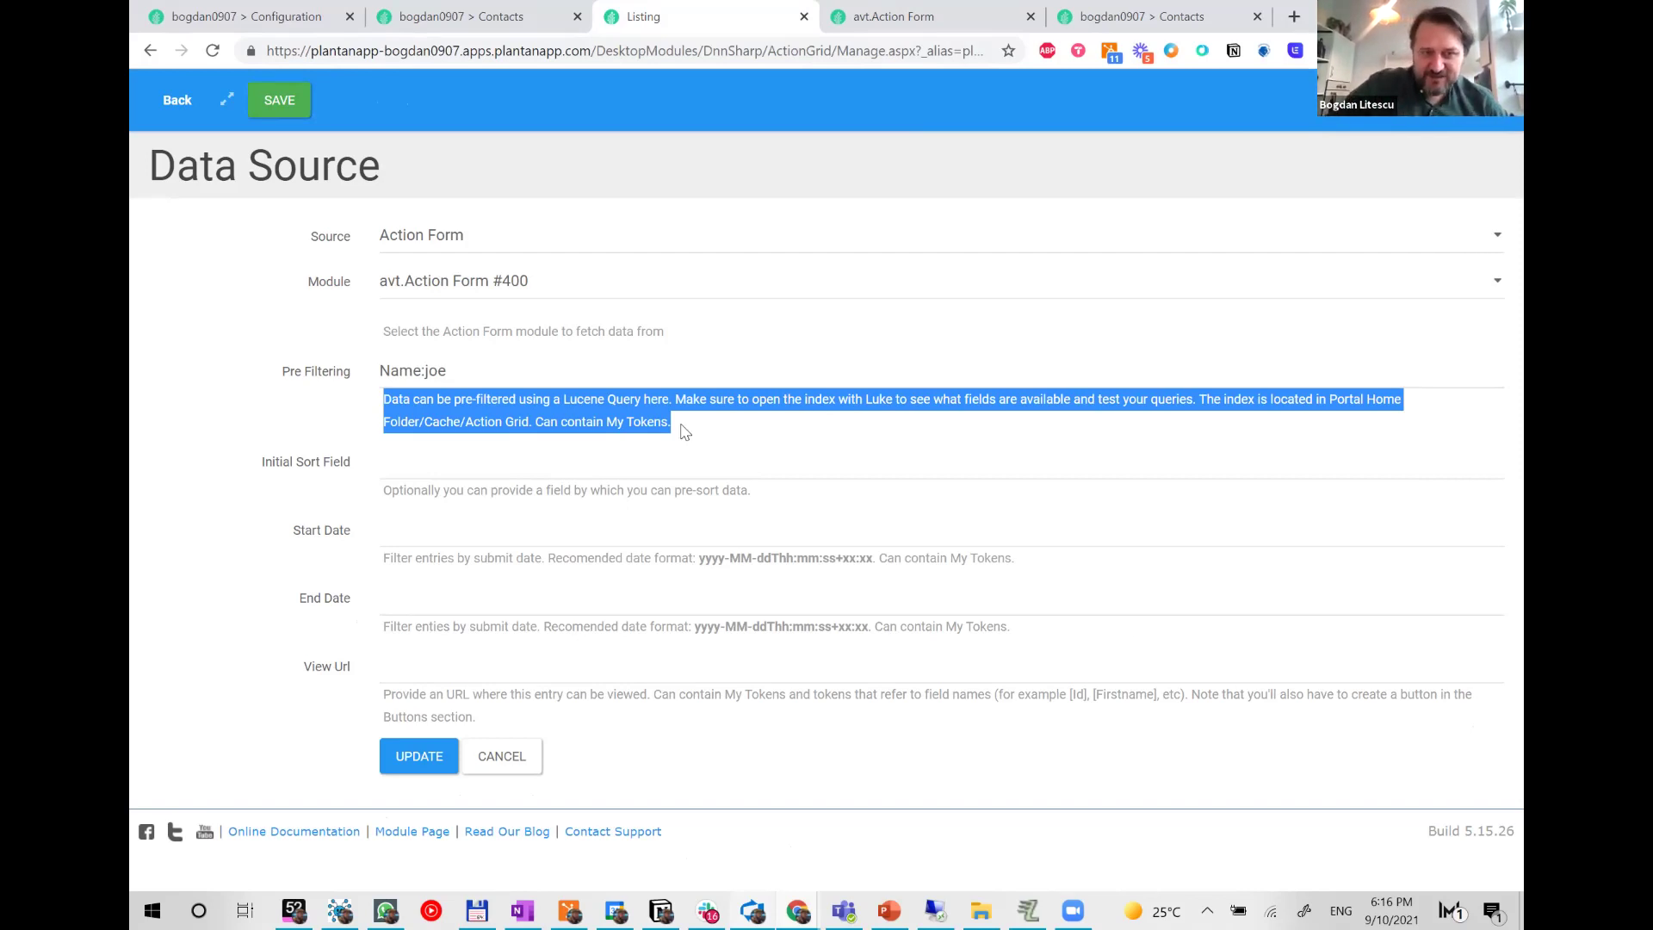
{"action": "left_click", "coordinate": [538, 429]}
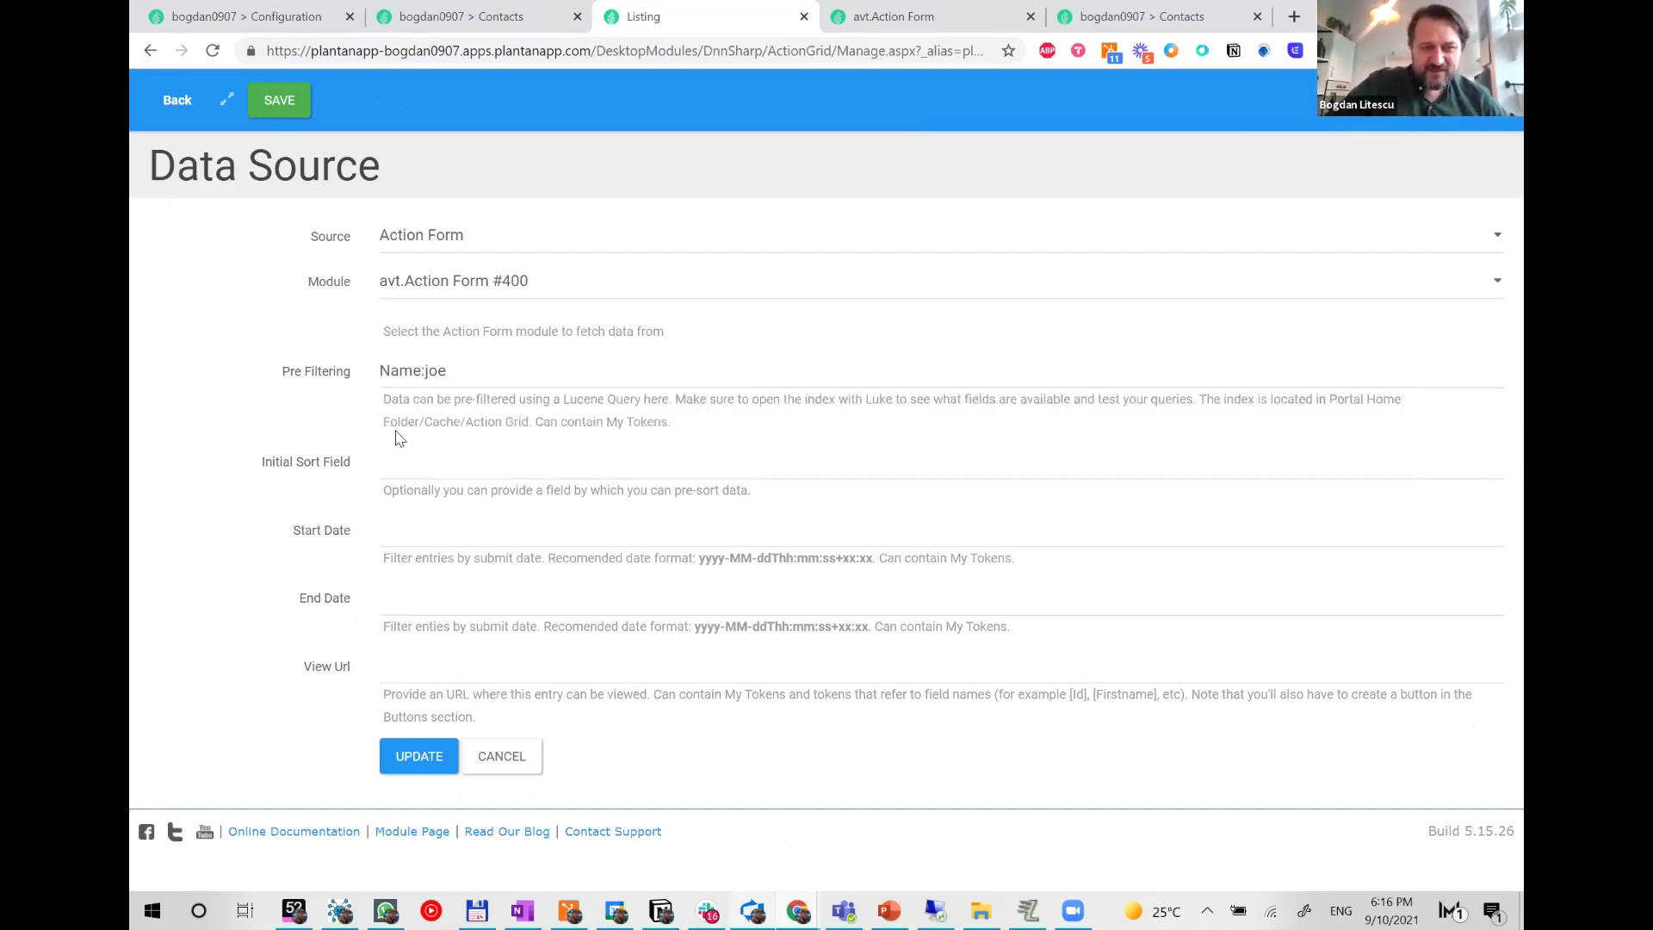
{"action": "left_click_drag", "start_coordinate": [532, 424], "coordinate": [1328, 398]}
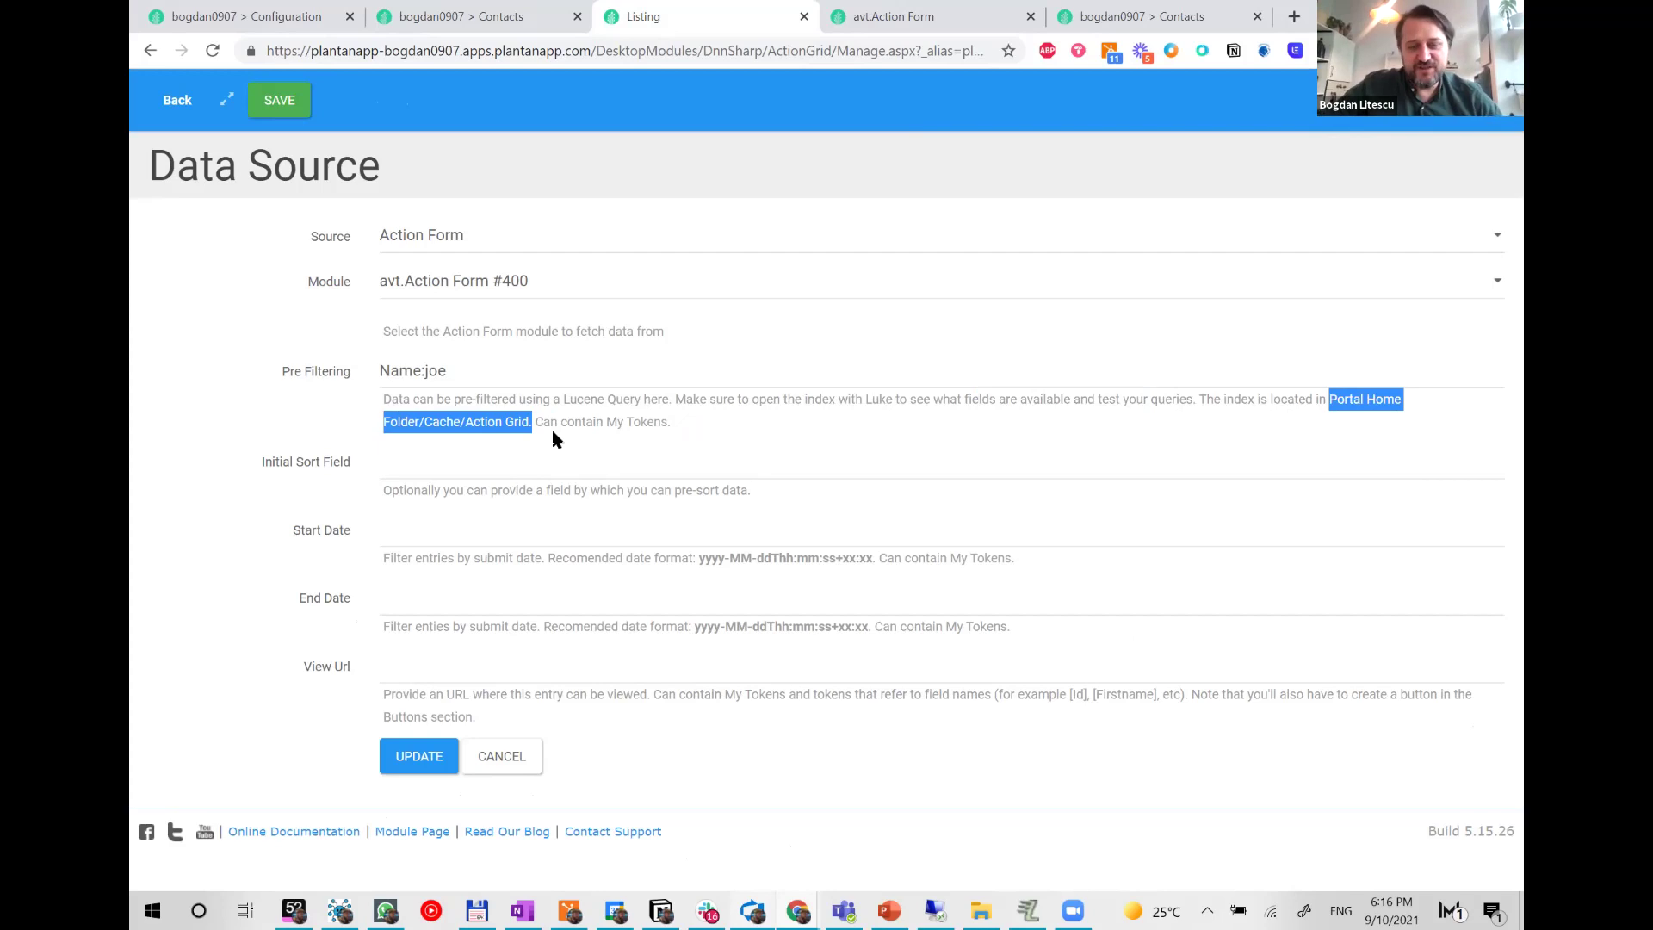
- Switch to Total Commander and examine the index files in the 395-911a3a38 folder under Downloads
{"action": "left_click", "coordinate": [478, 910]}
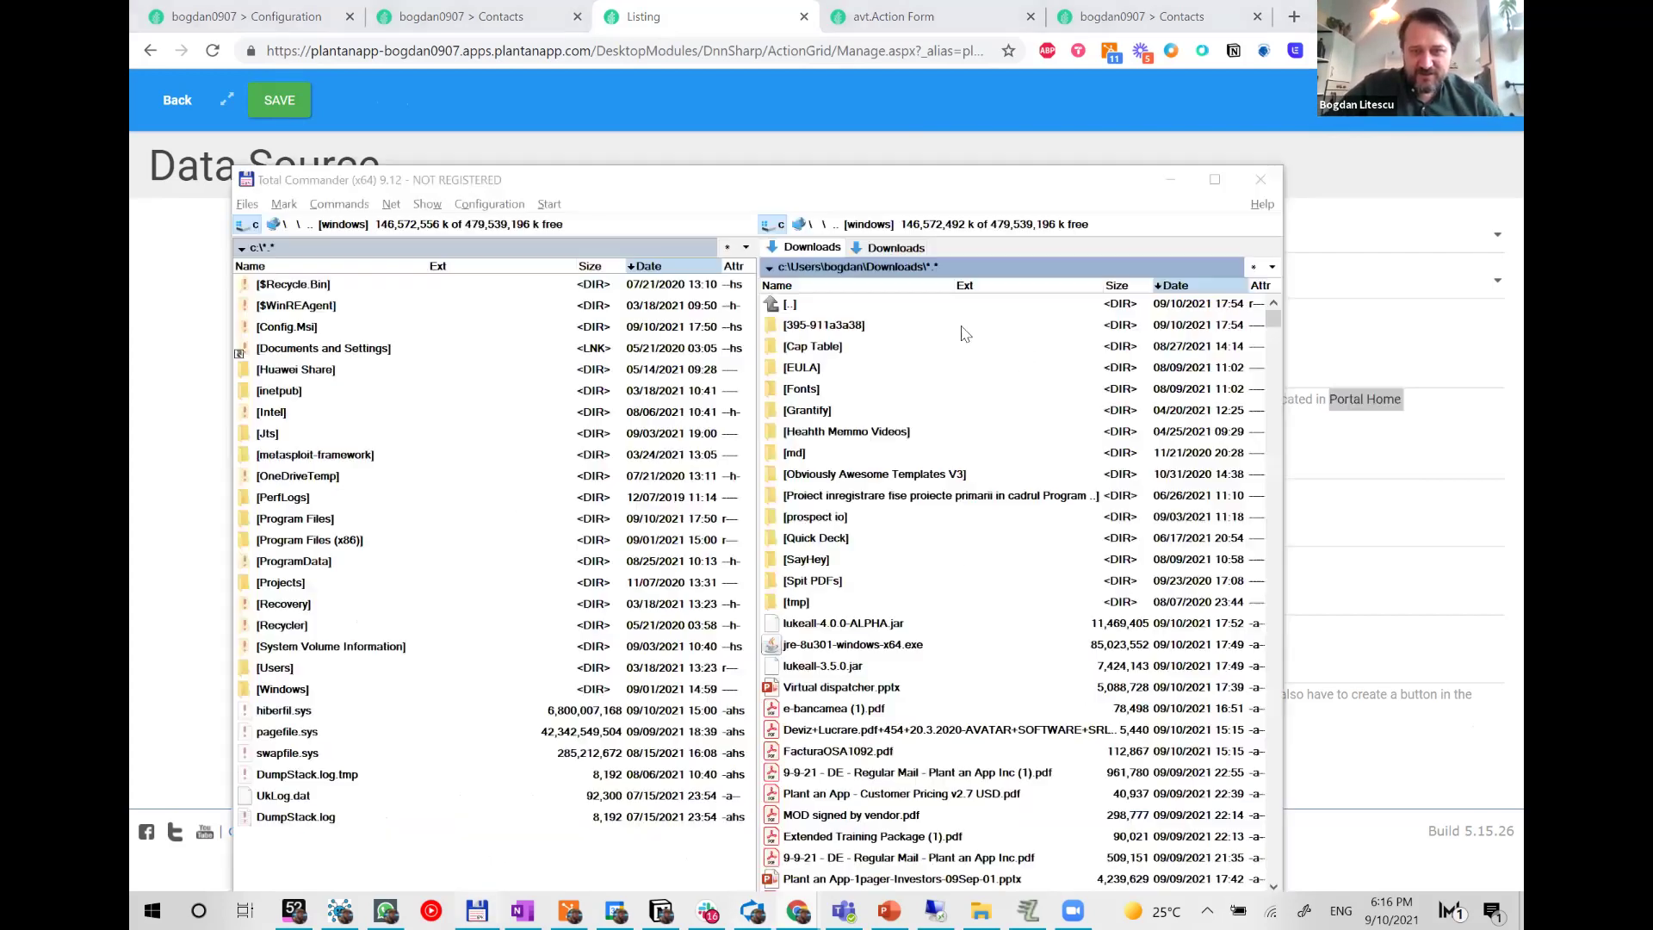
{"action": "left_click", "coordinate": [828, 332]}
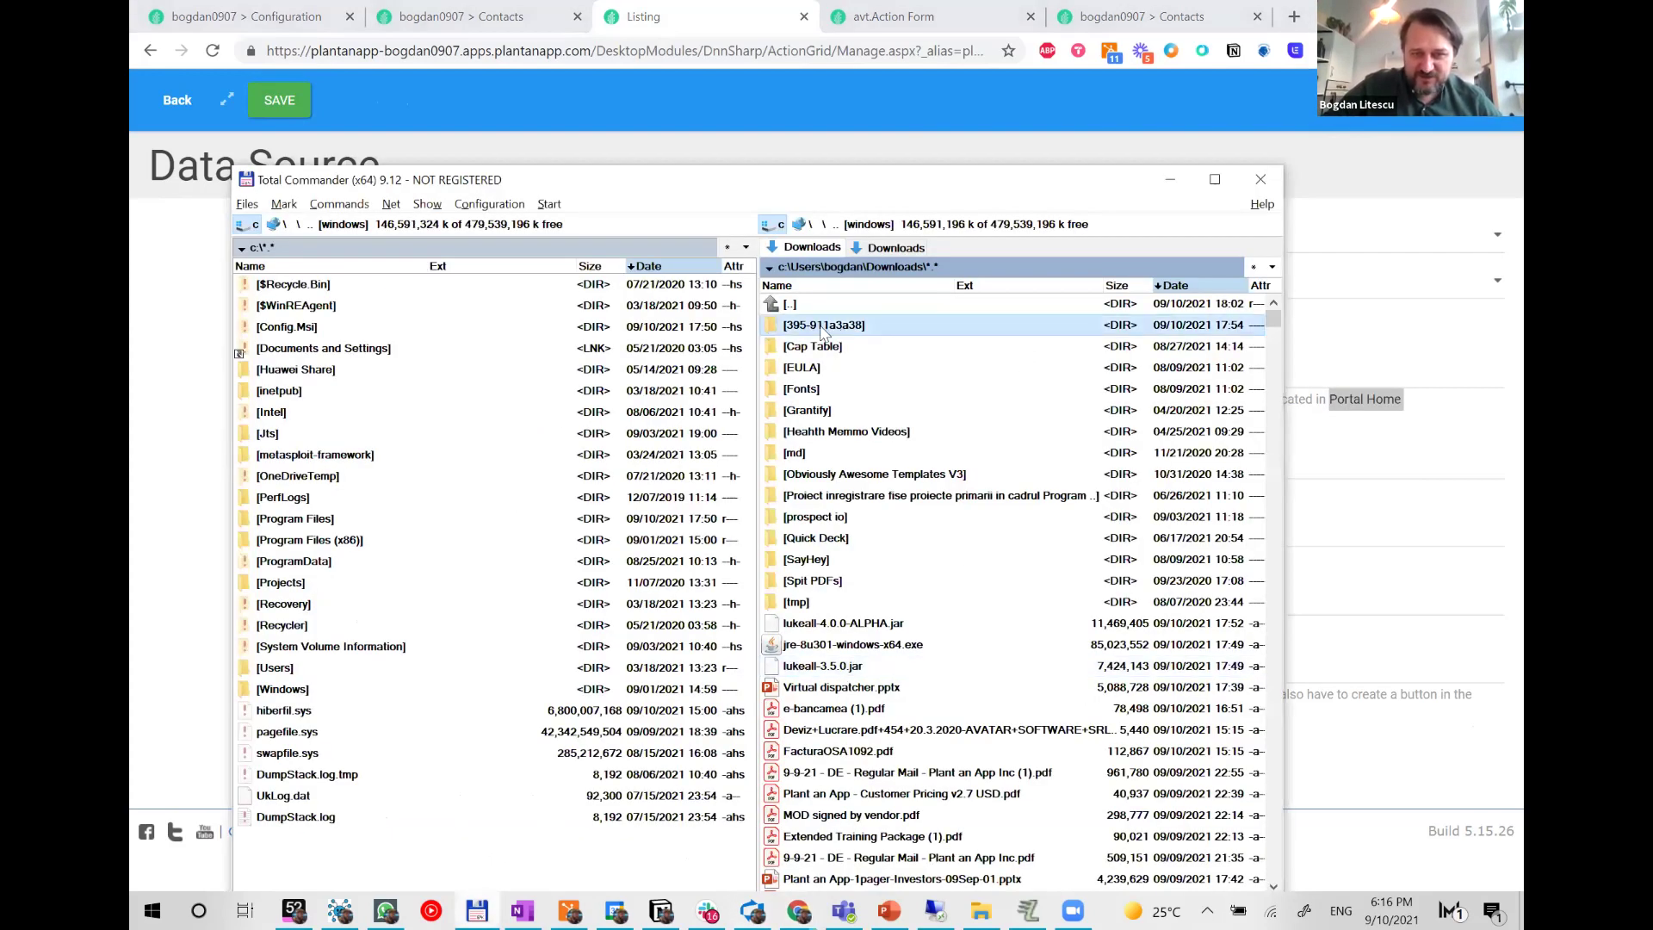
{"action": "double_click", "coordinate": [823, 333]}
{"action": "left_click", "coordinate": [852, 330]}
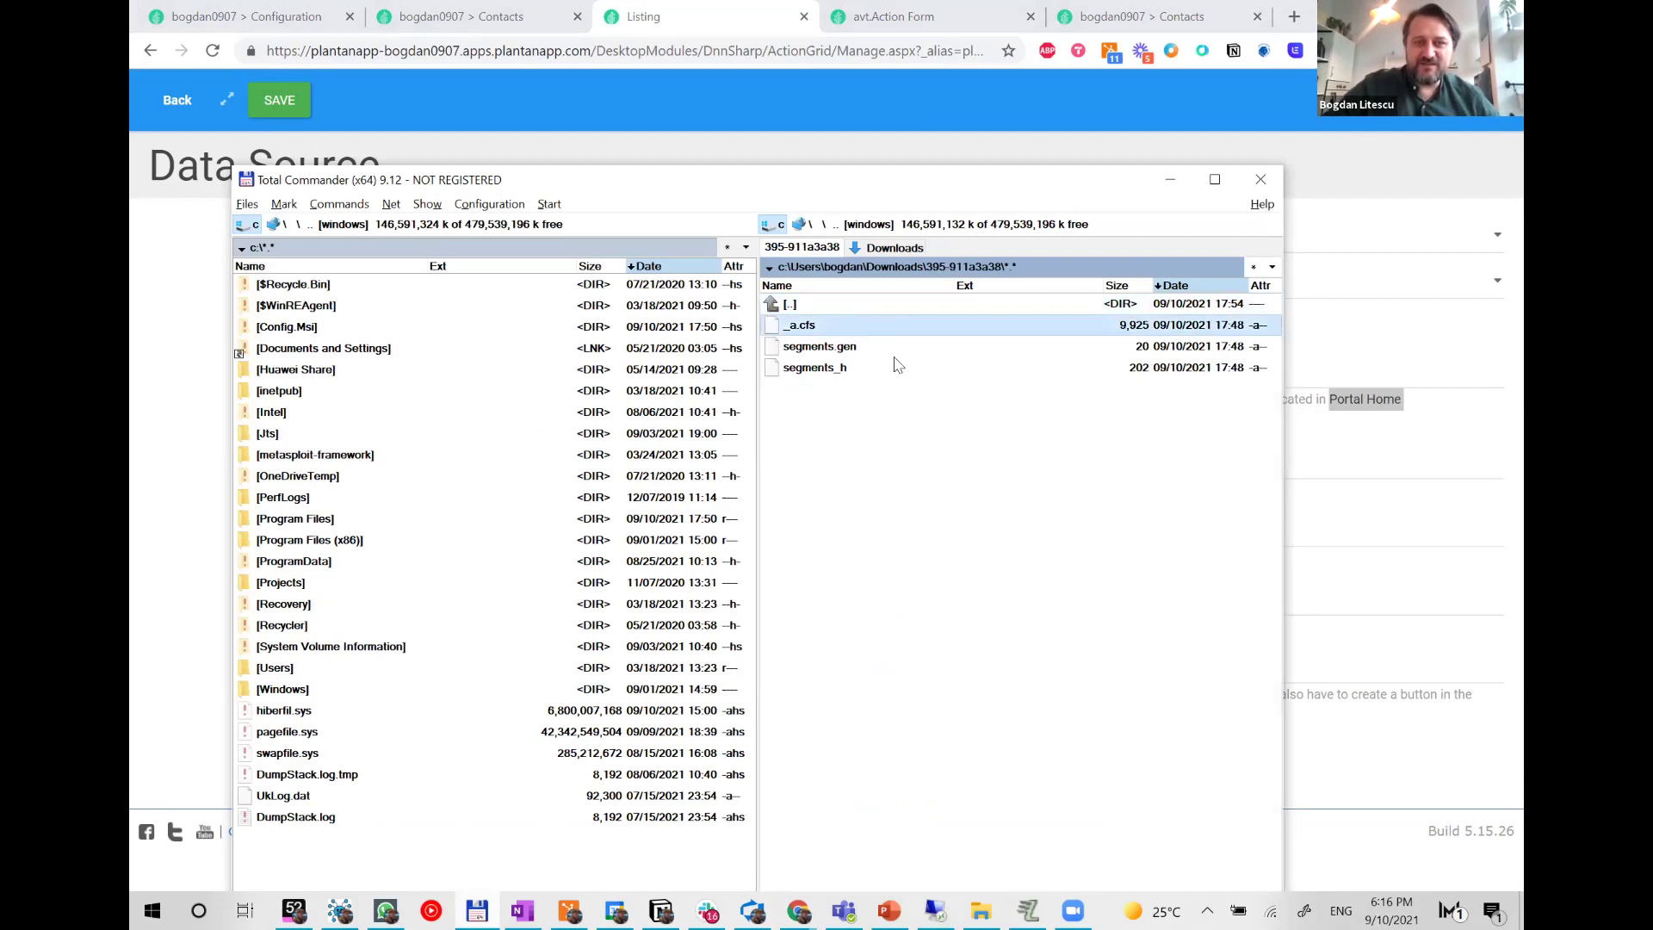
{"action": "left_click", "coordinate": [839, 373]}
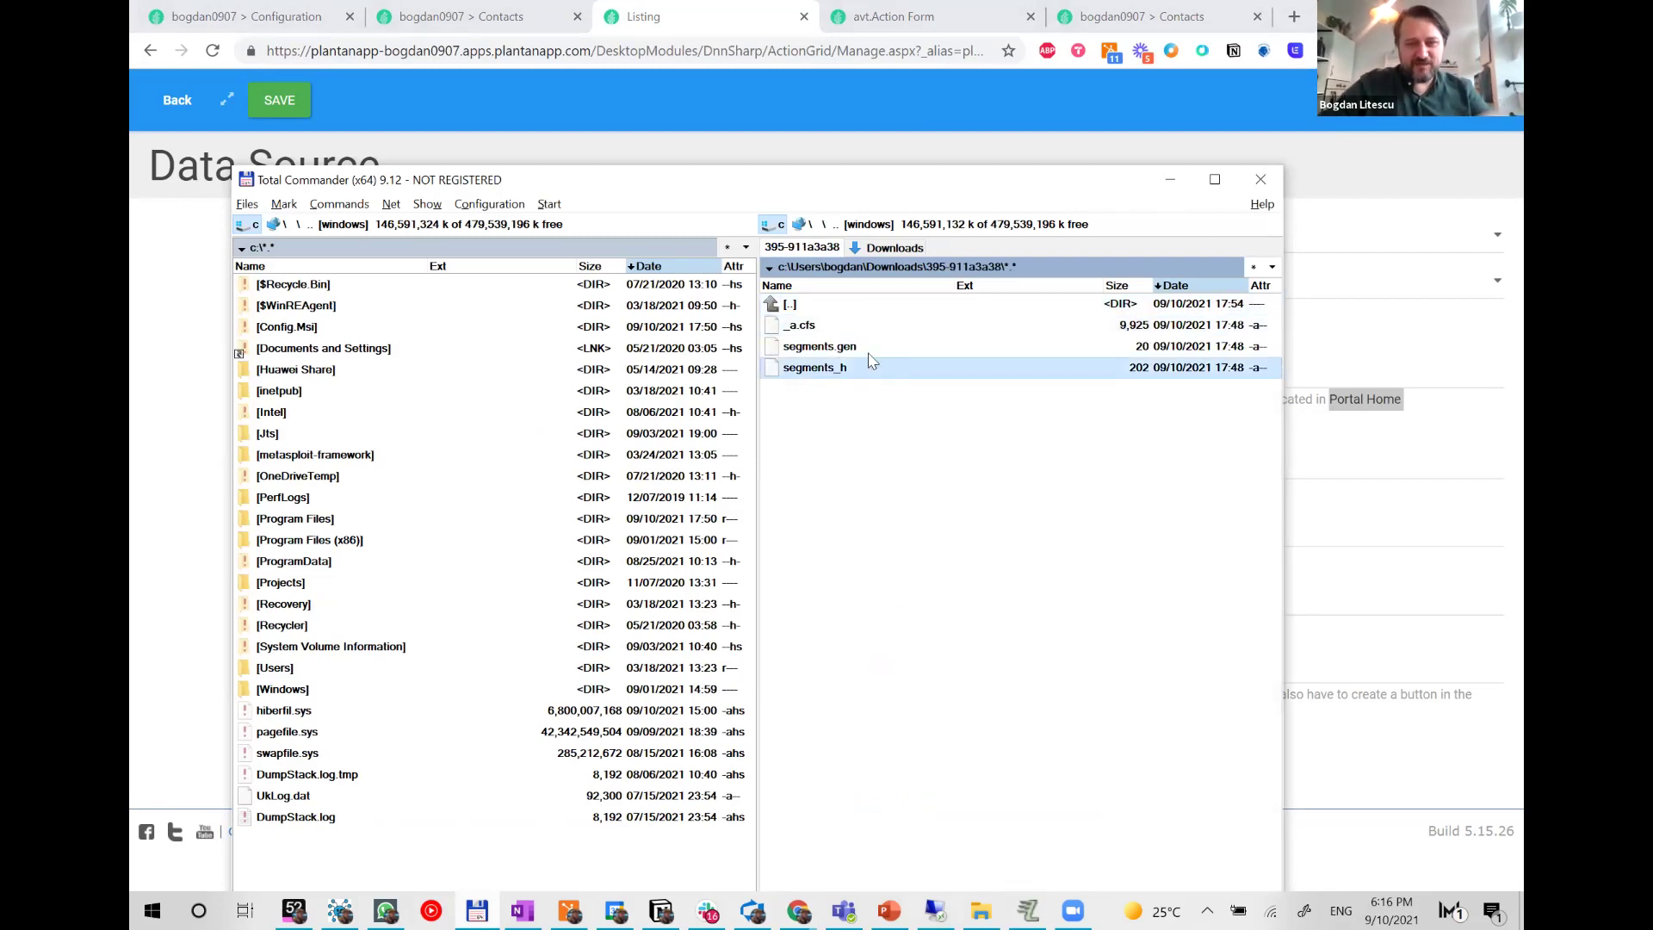
{"action": "left_click", "coordinate": [874, 308]}
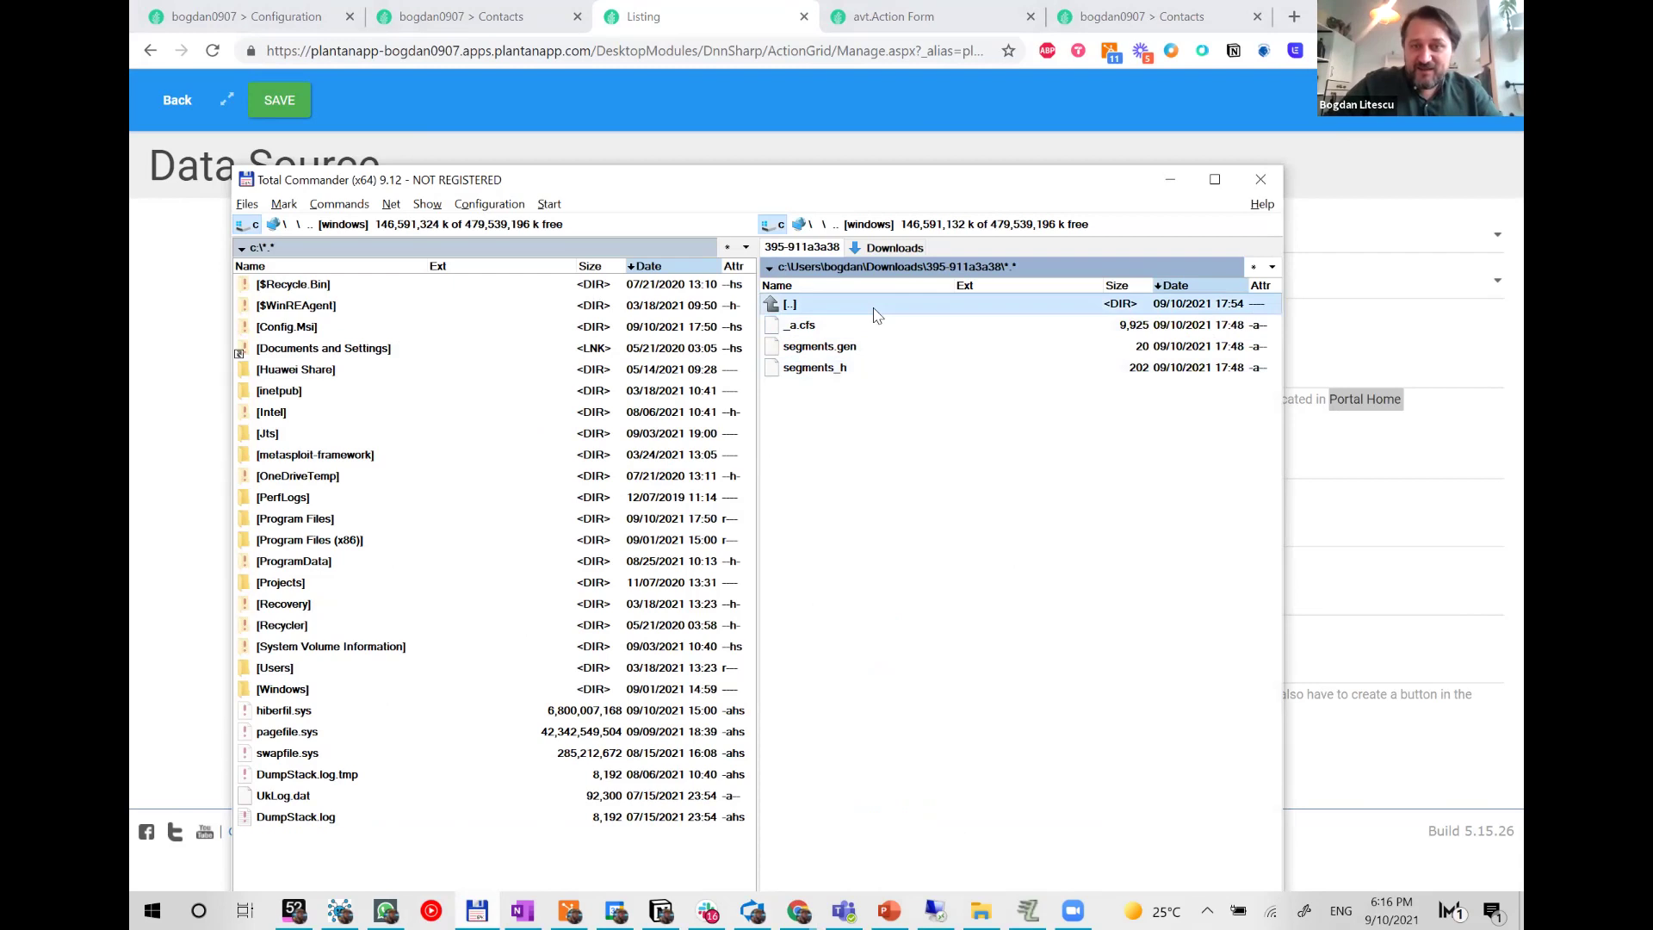
- Return to the Downloads folder, bring up Luke briefly, and search for luke lucene in a new browser tab to reach Luke's project page
{"action": "double_click", "coordinate": [874, 308]}
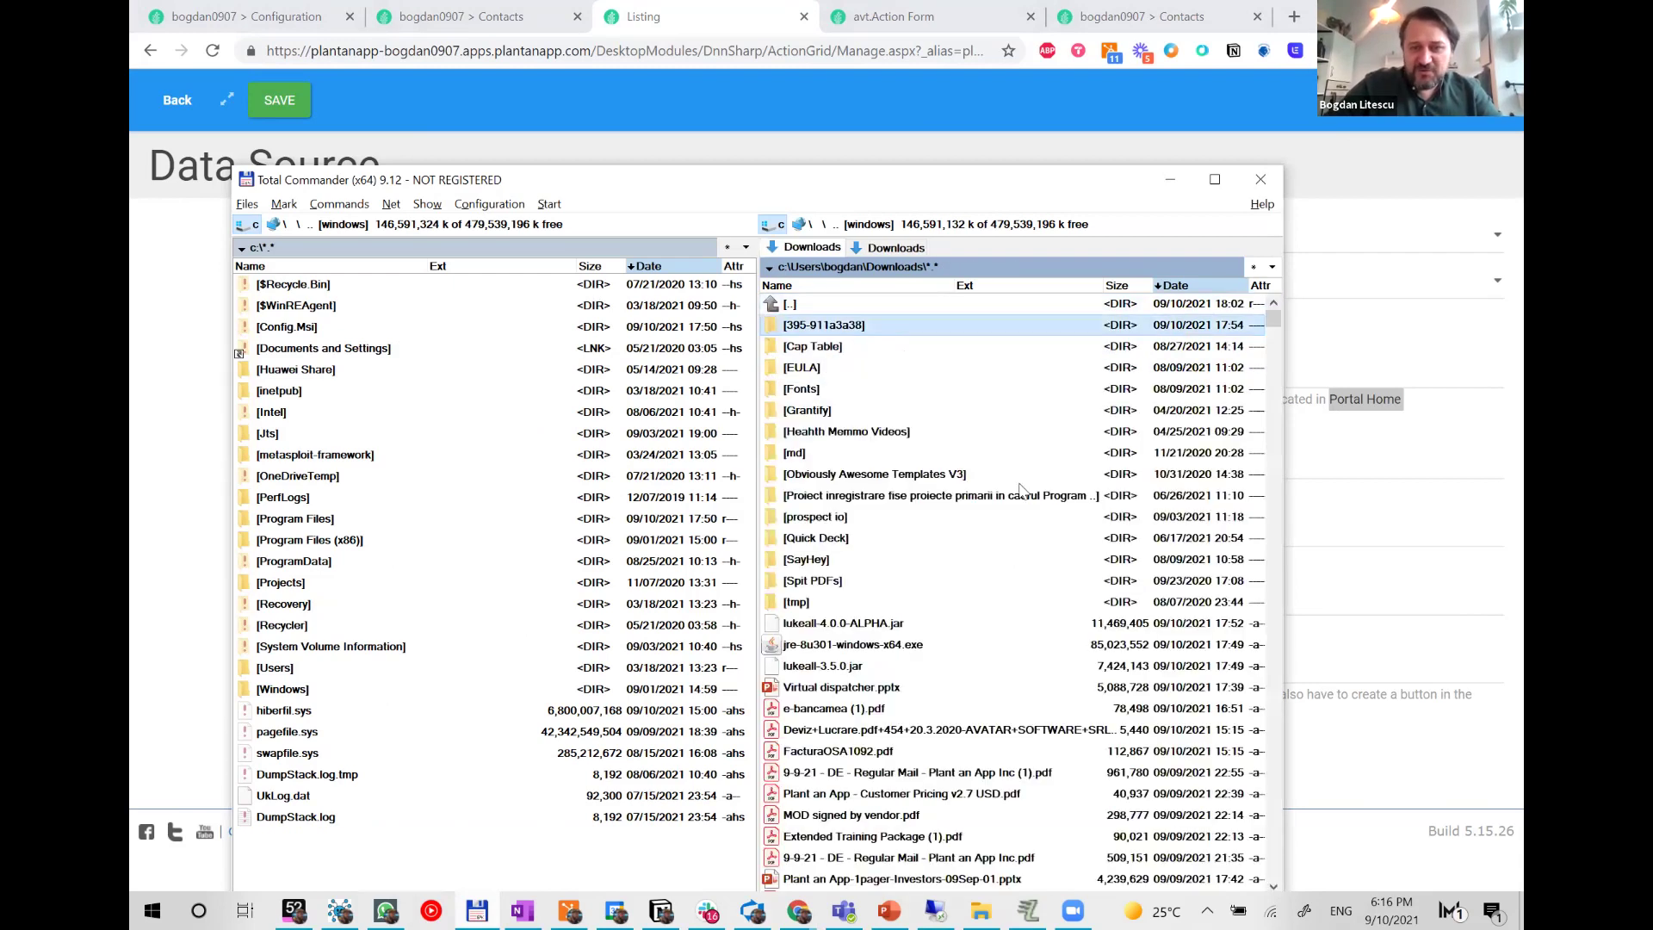
{"action": "left_click", "coordinate": [1027, 910]}
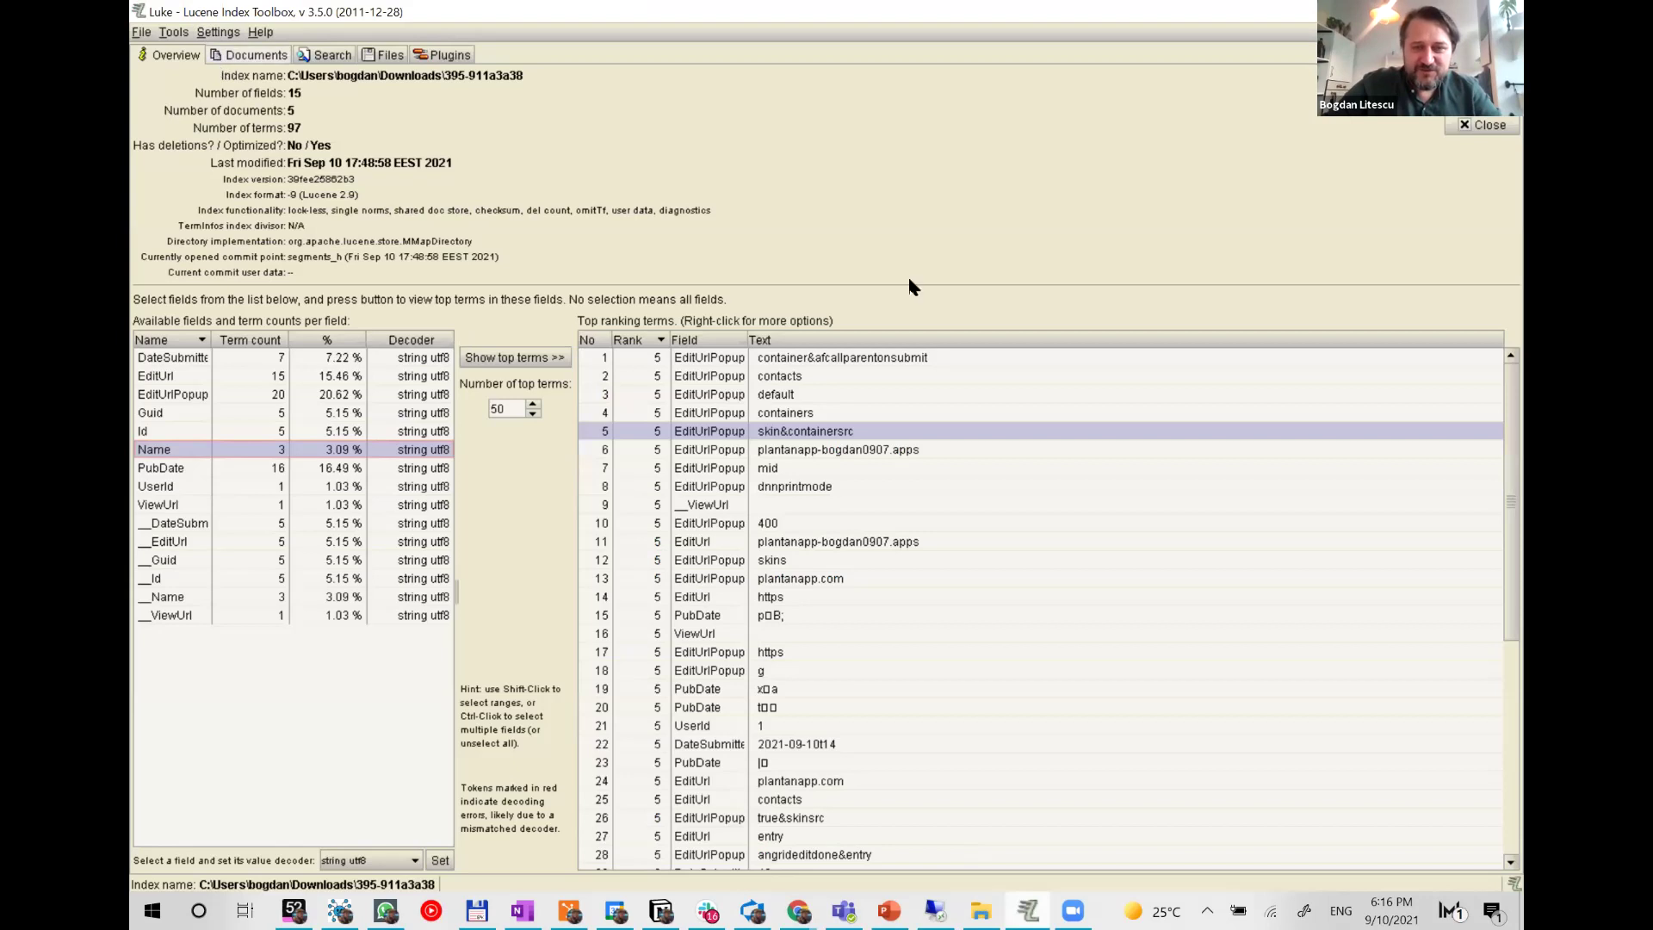
{"action": "key", "text": "alt+Tab"}
{"action": "key", "text": "ctrl+t"}
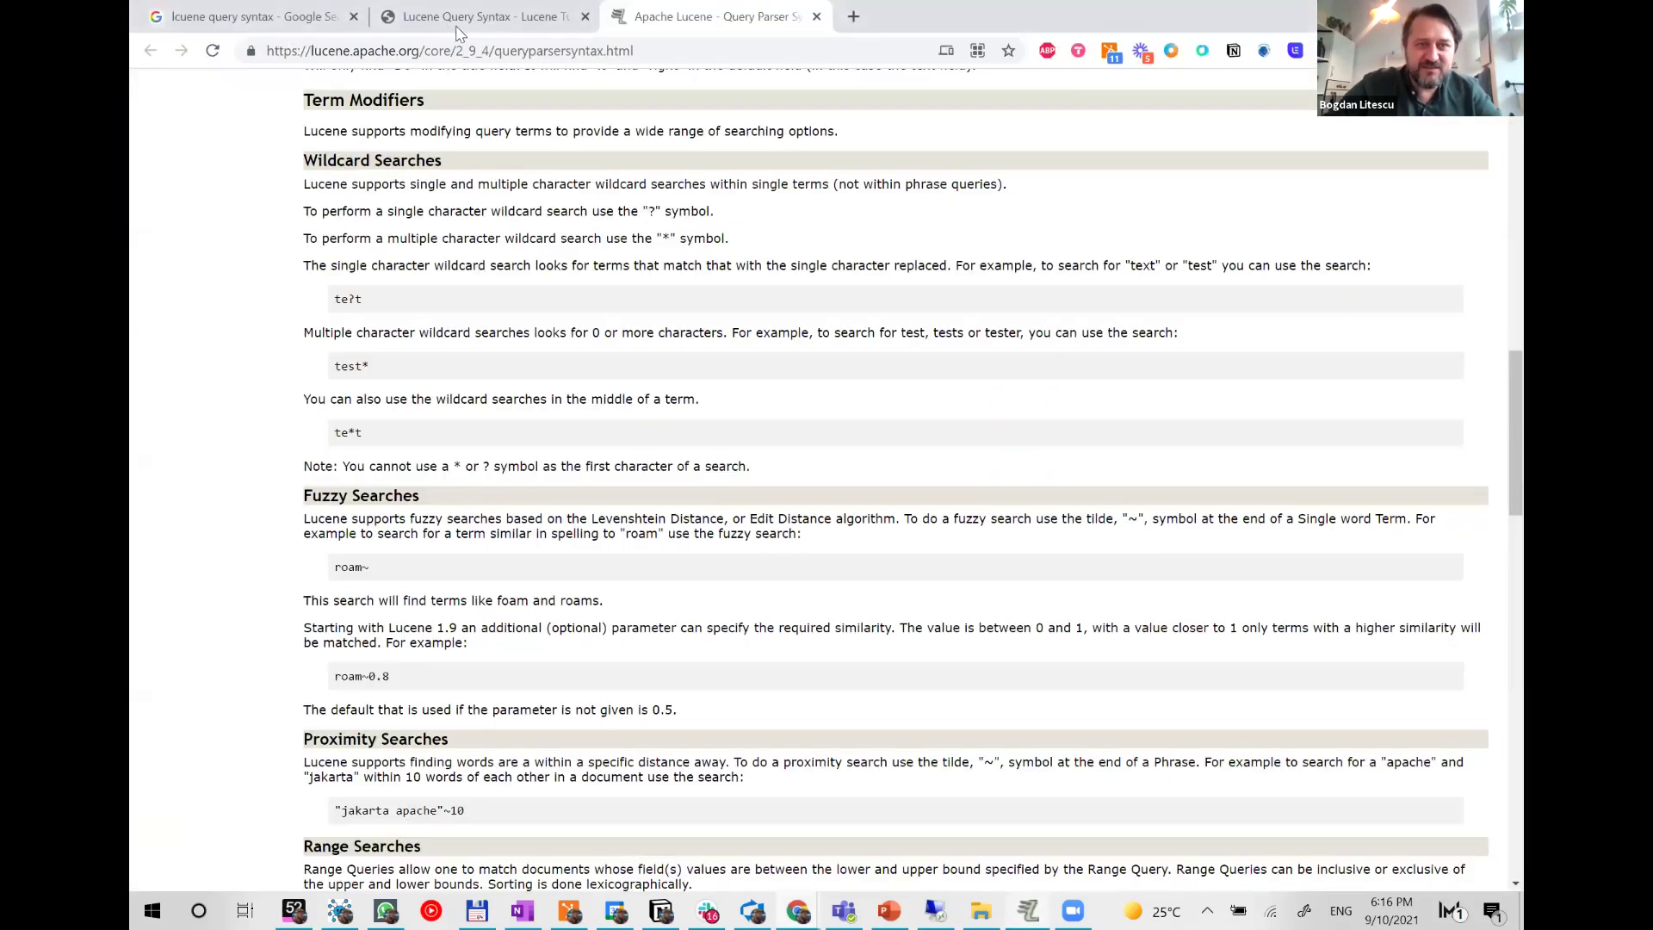
{"action": "type", "text": "luke lucene"}
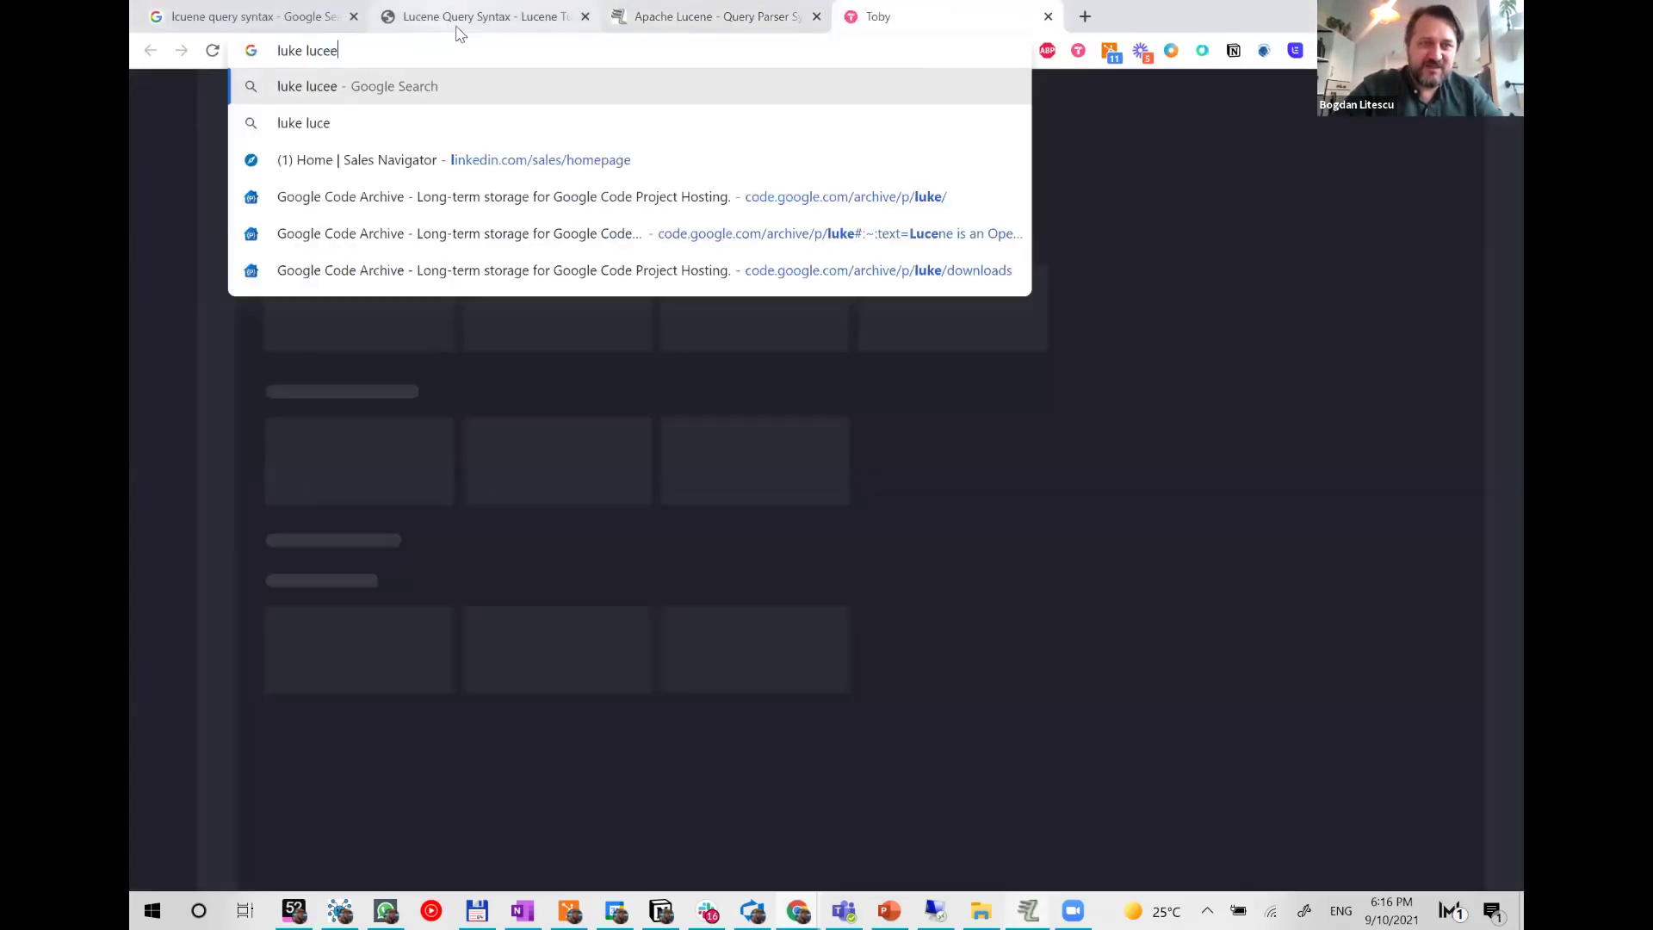
{"action": "key", "text": "Return"}
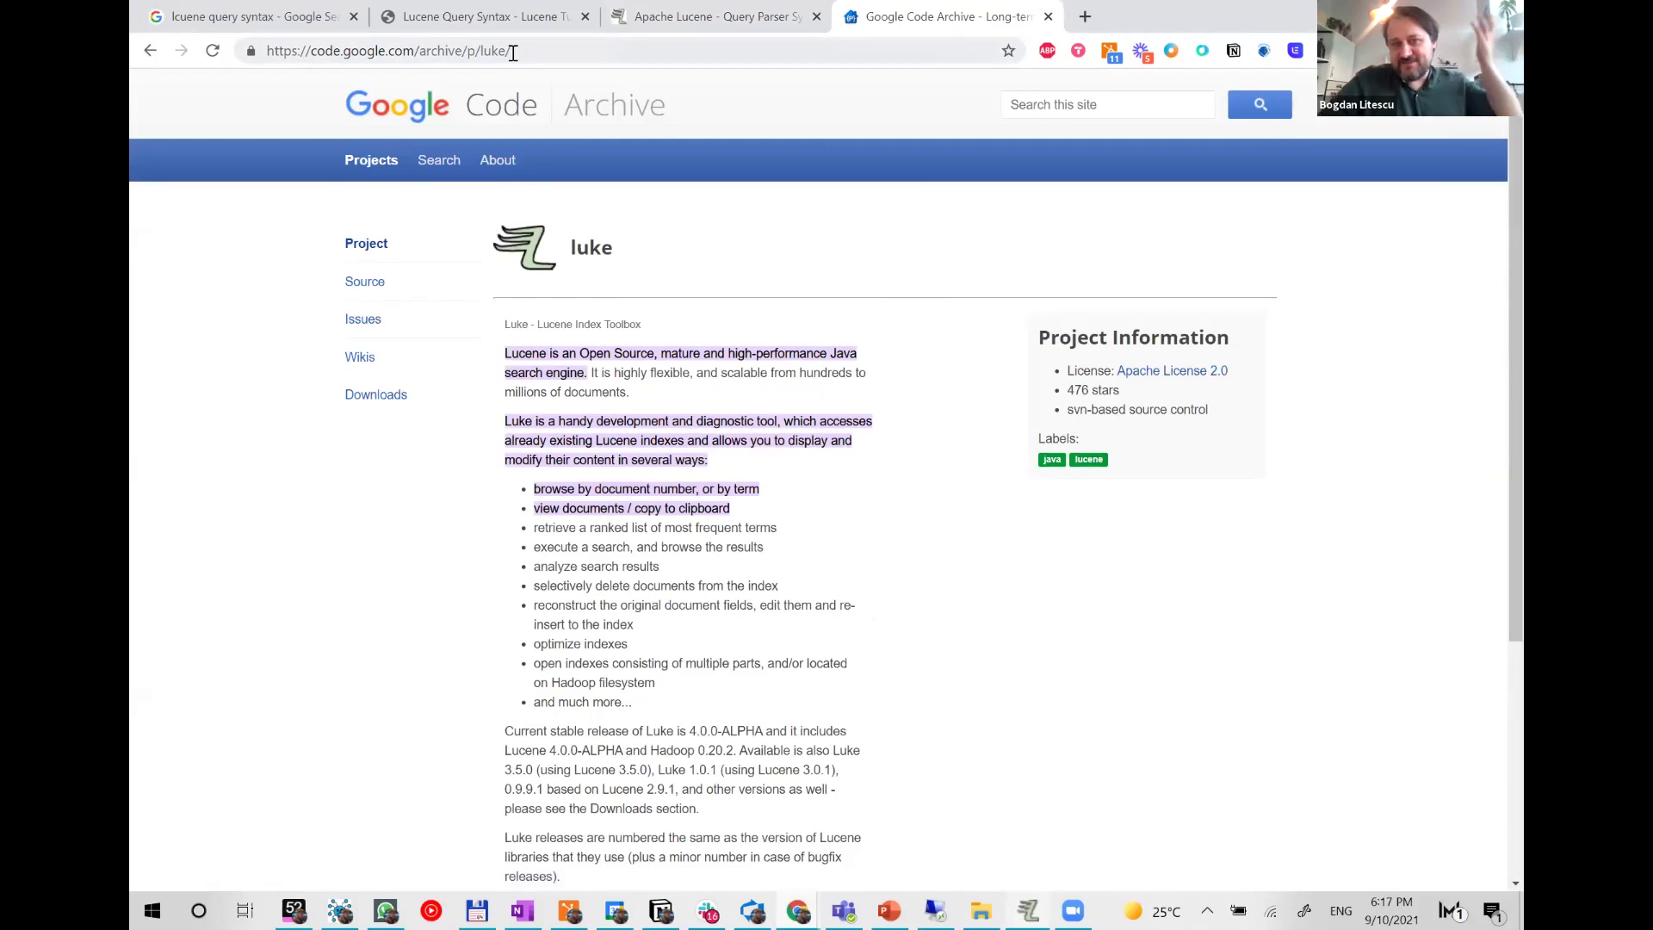
- Open the Luke project's downloads on Google Code Archive and examine the available lukeall releases
{"action": "left_click", "coordinate": [524, 50]}
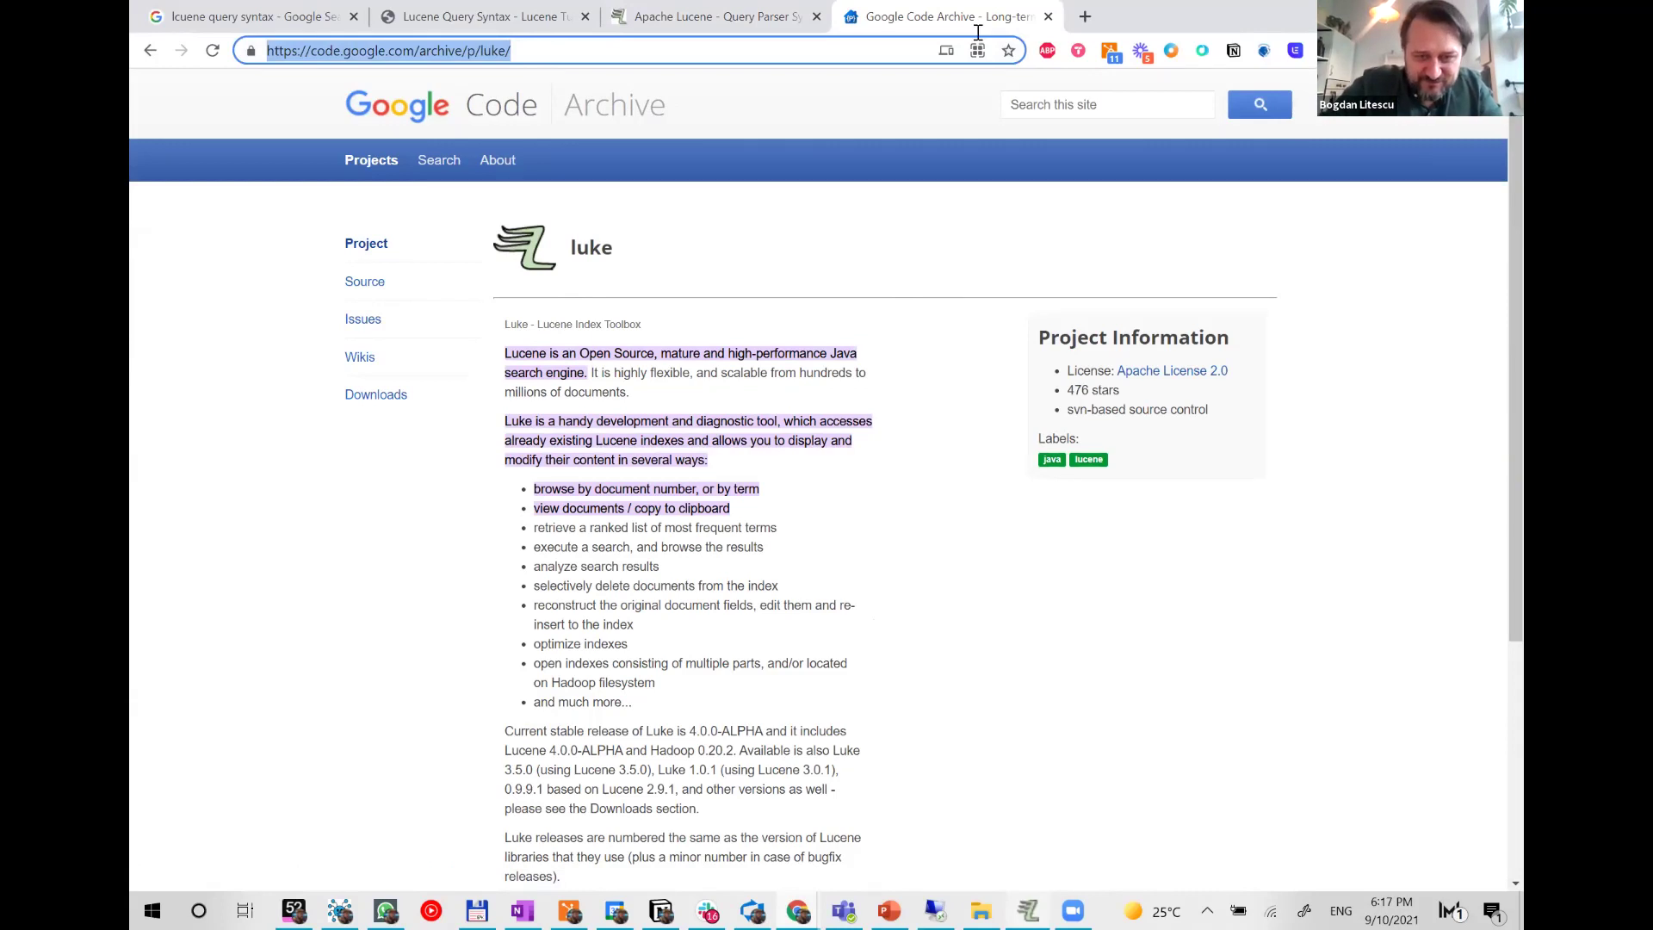
{"action": "left_click", "coordinate": [797, 574]}
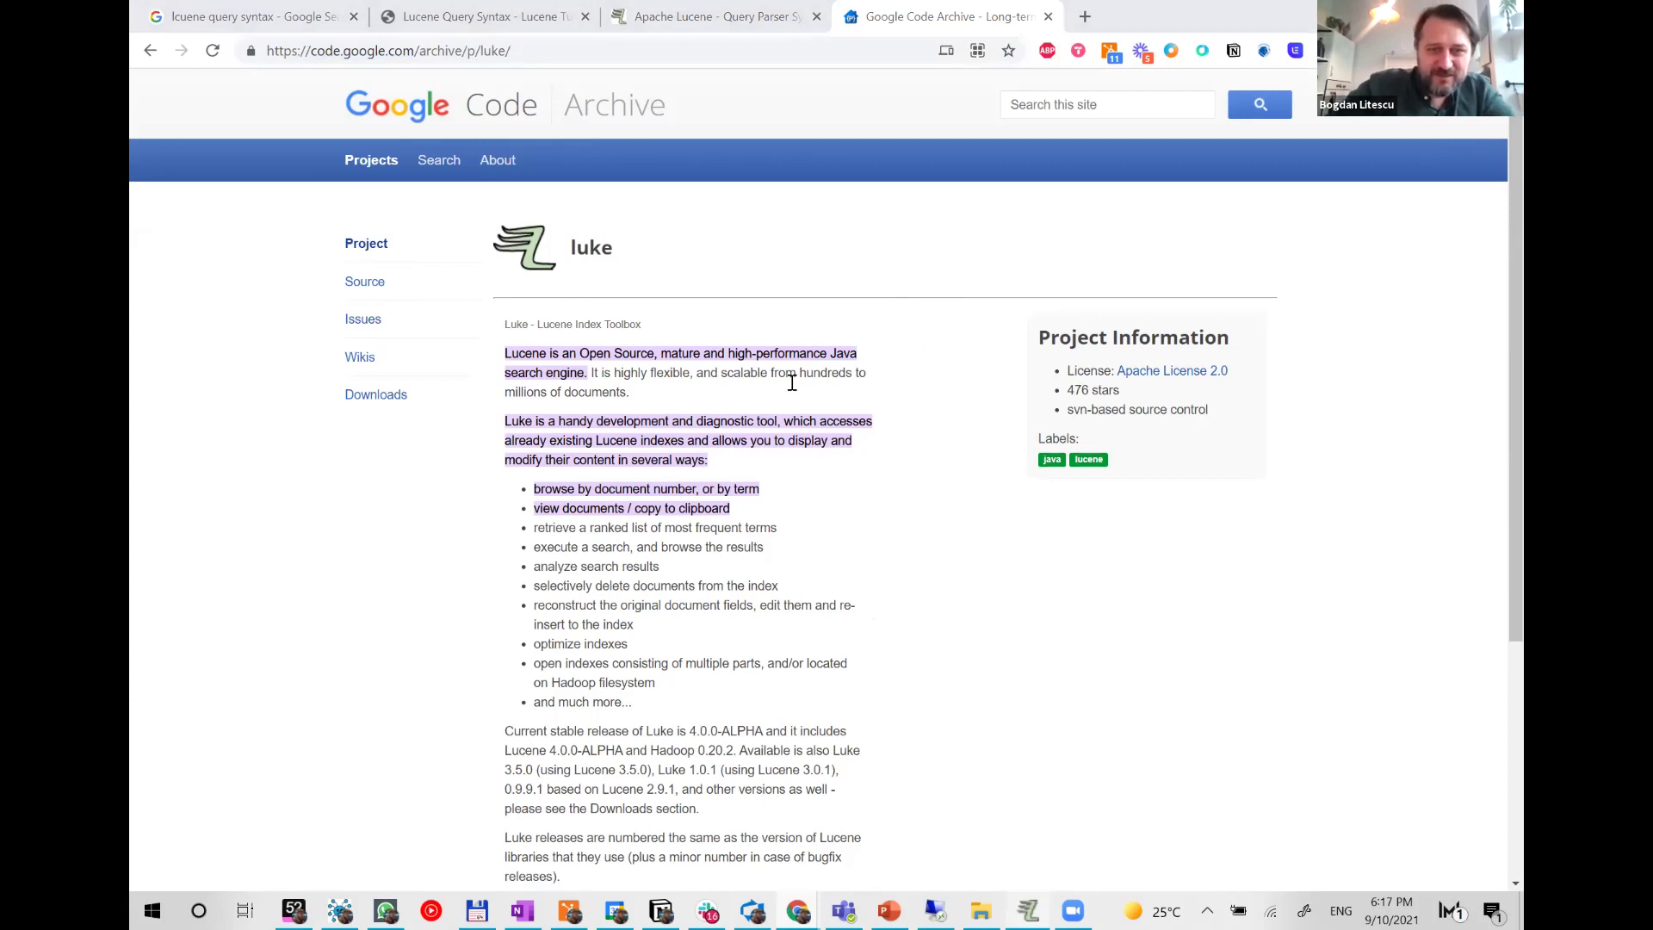
{"action": "scroll", "coordinate": [793, 411], "scroll_direction": "down", "scroll_amount": 3}
{"action": "scroll", "coordinate": [794, 412], "scroll_direction": "up", "scroll_amount": 3}
{"action": "left_click", "coordinate": [379, 396]}
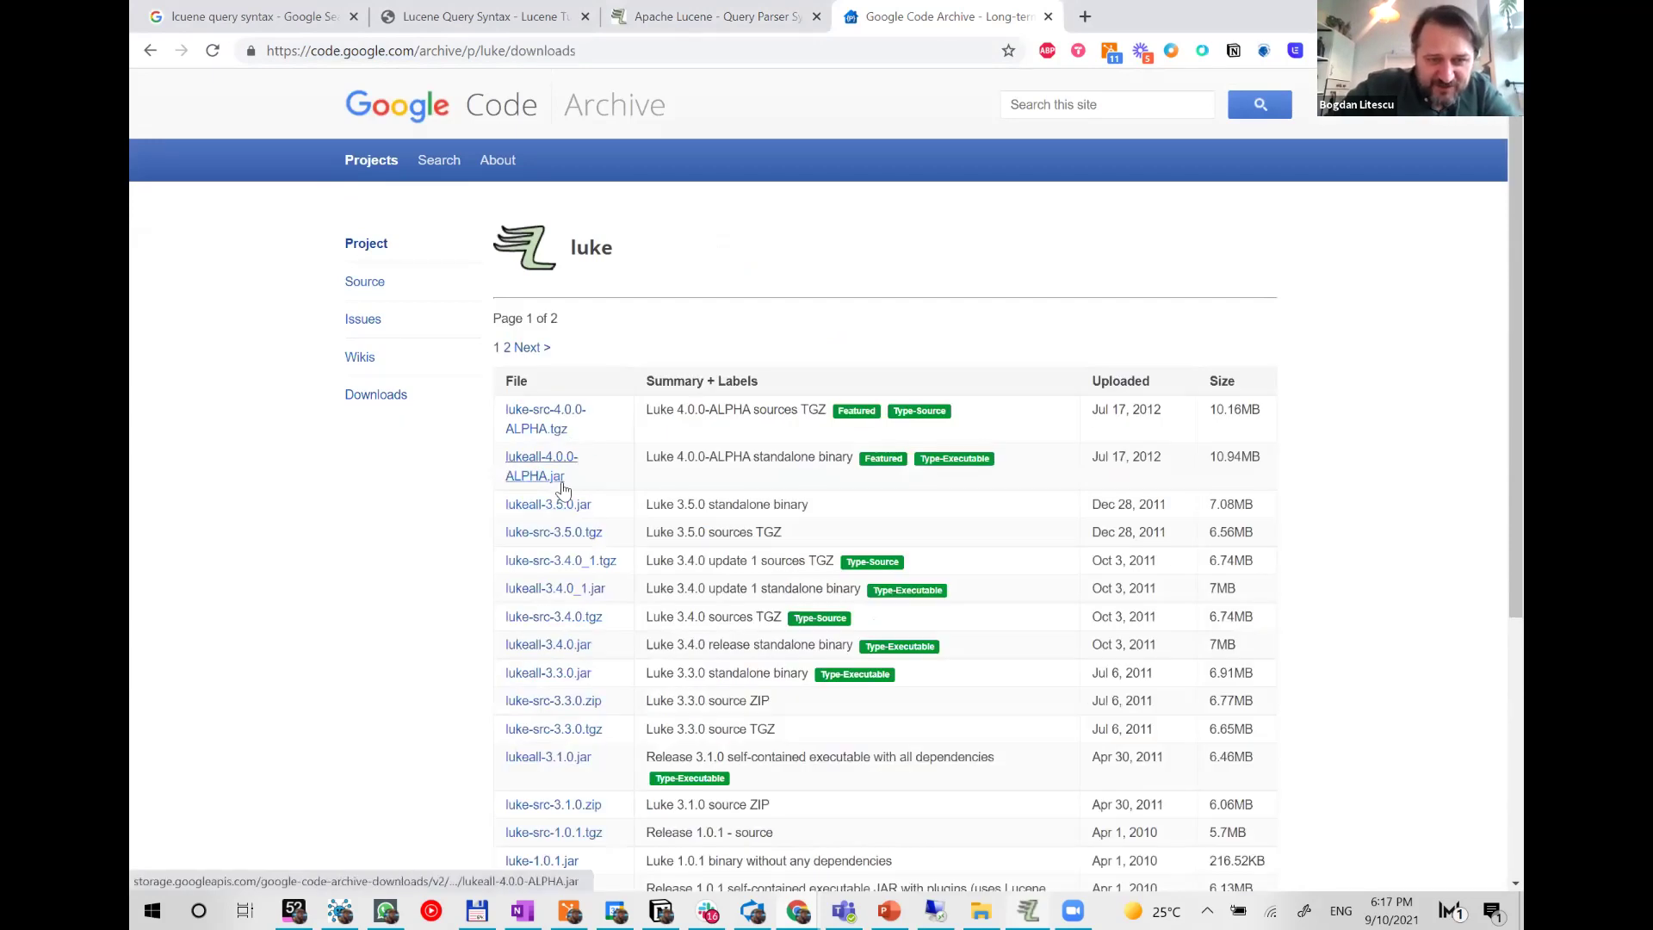
{"action": "left_click_drag", "start_coordinate": [607, 516], "coordinate": [641, 509]}
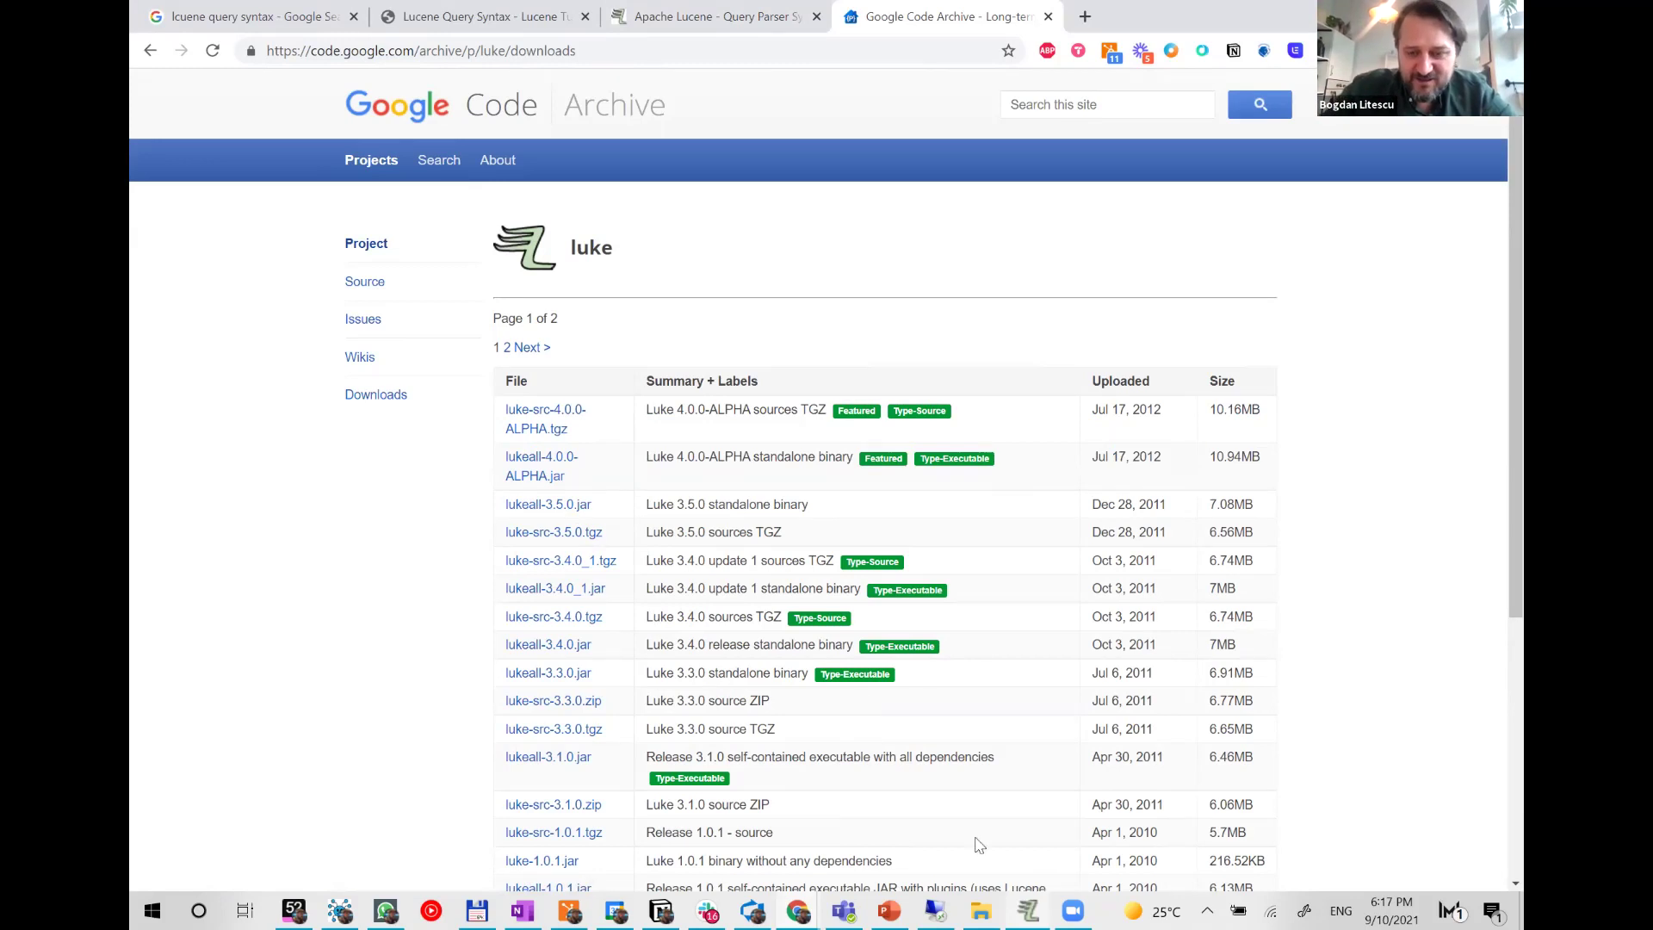
- Close the running Luke window and launch lukeall-3.5.0.jar from the Downloads folder in Total Commander
{"action": "left_click", "coordinate": [1030, 910]}
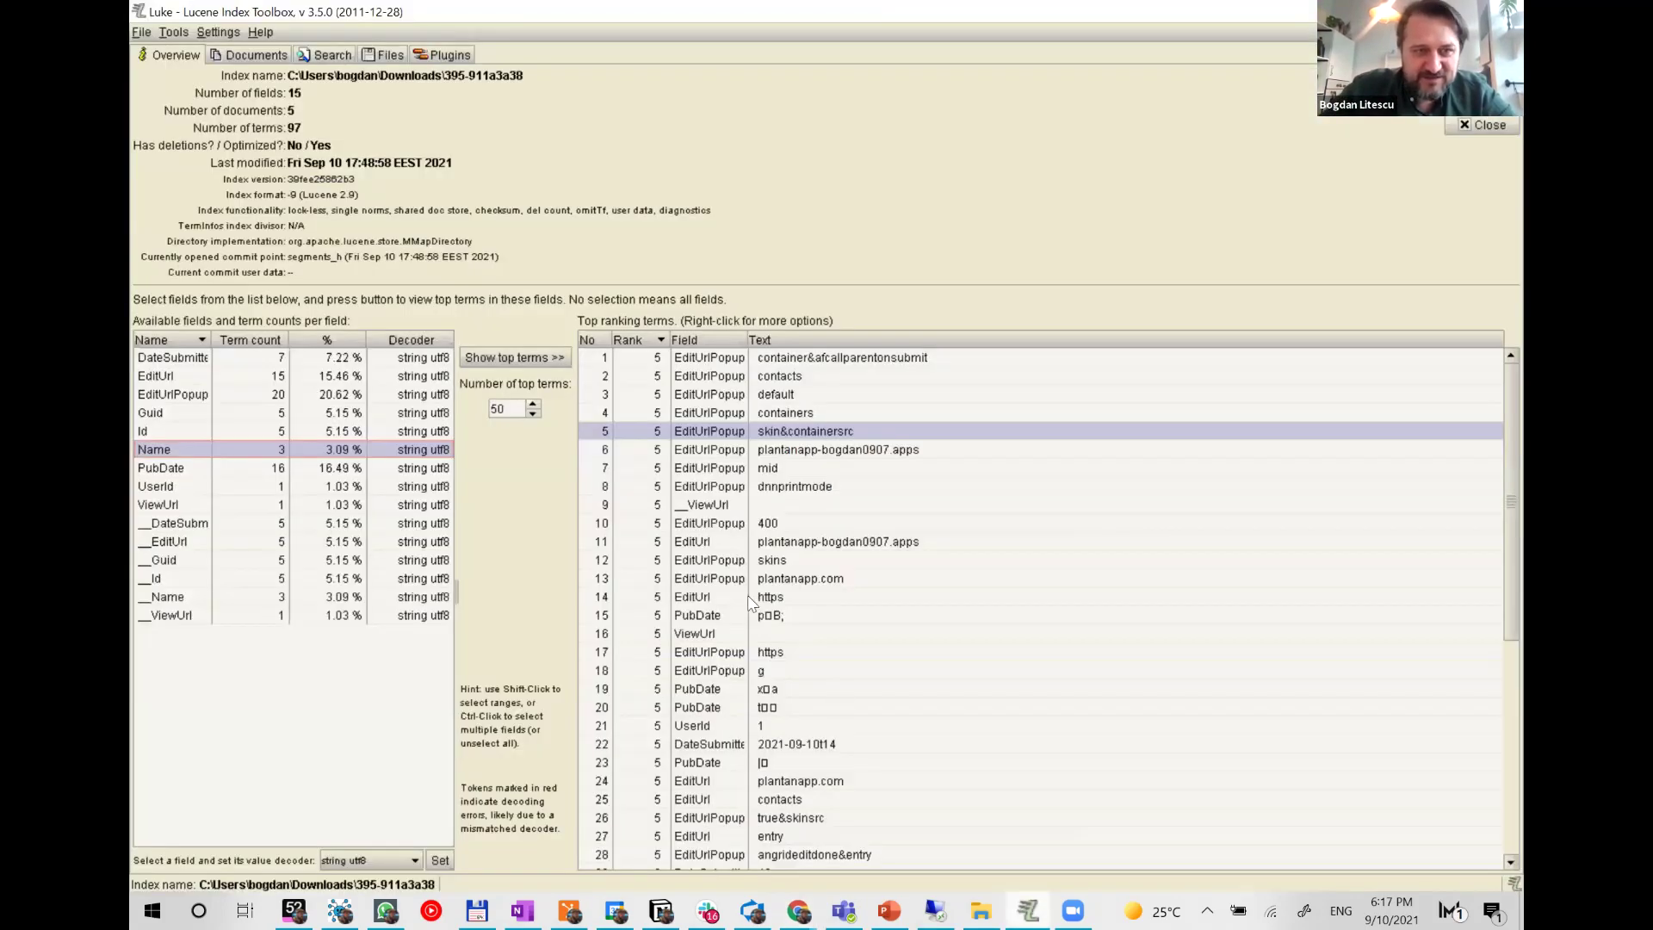
{"action": "key", "text": "alt+Tab"}
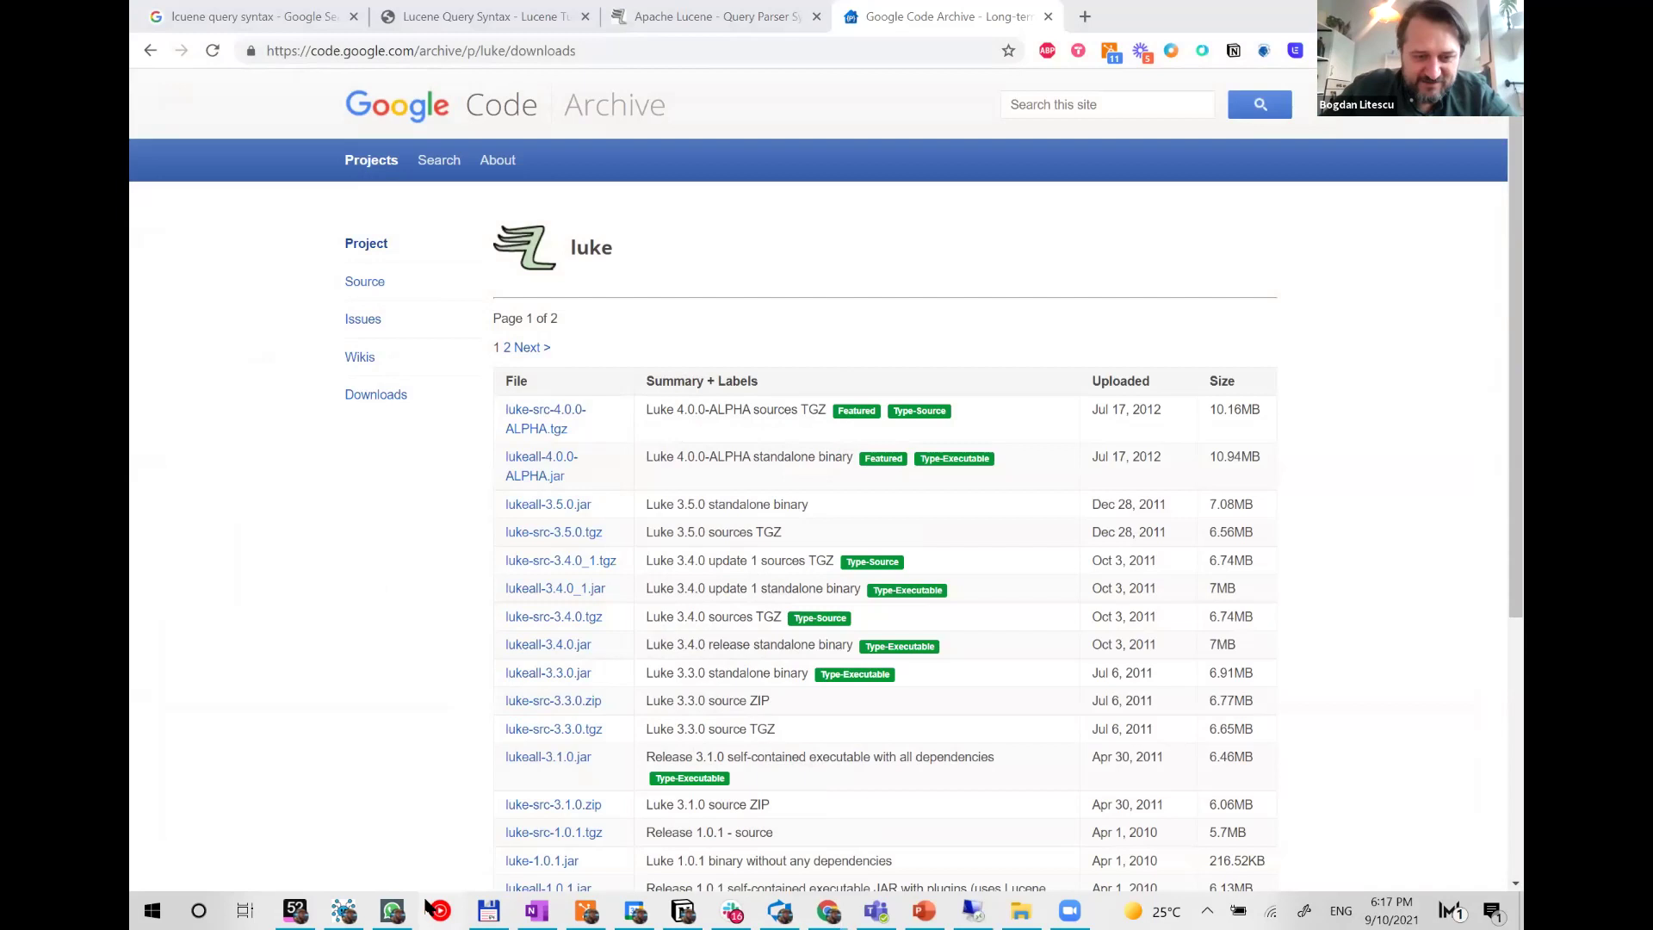
{"action": "key", "text": "alt+Tab"}
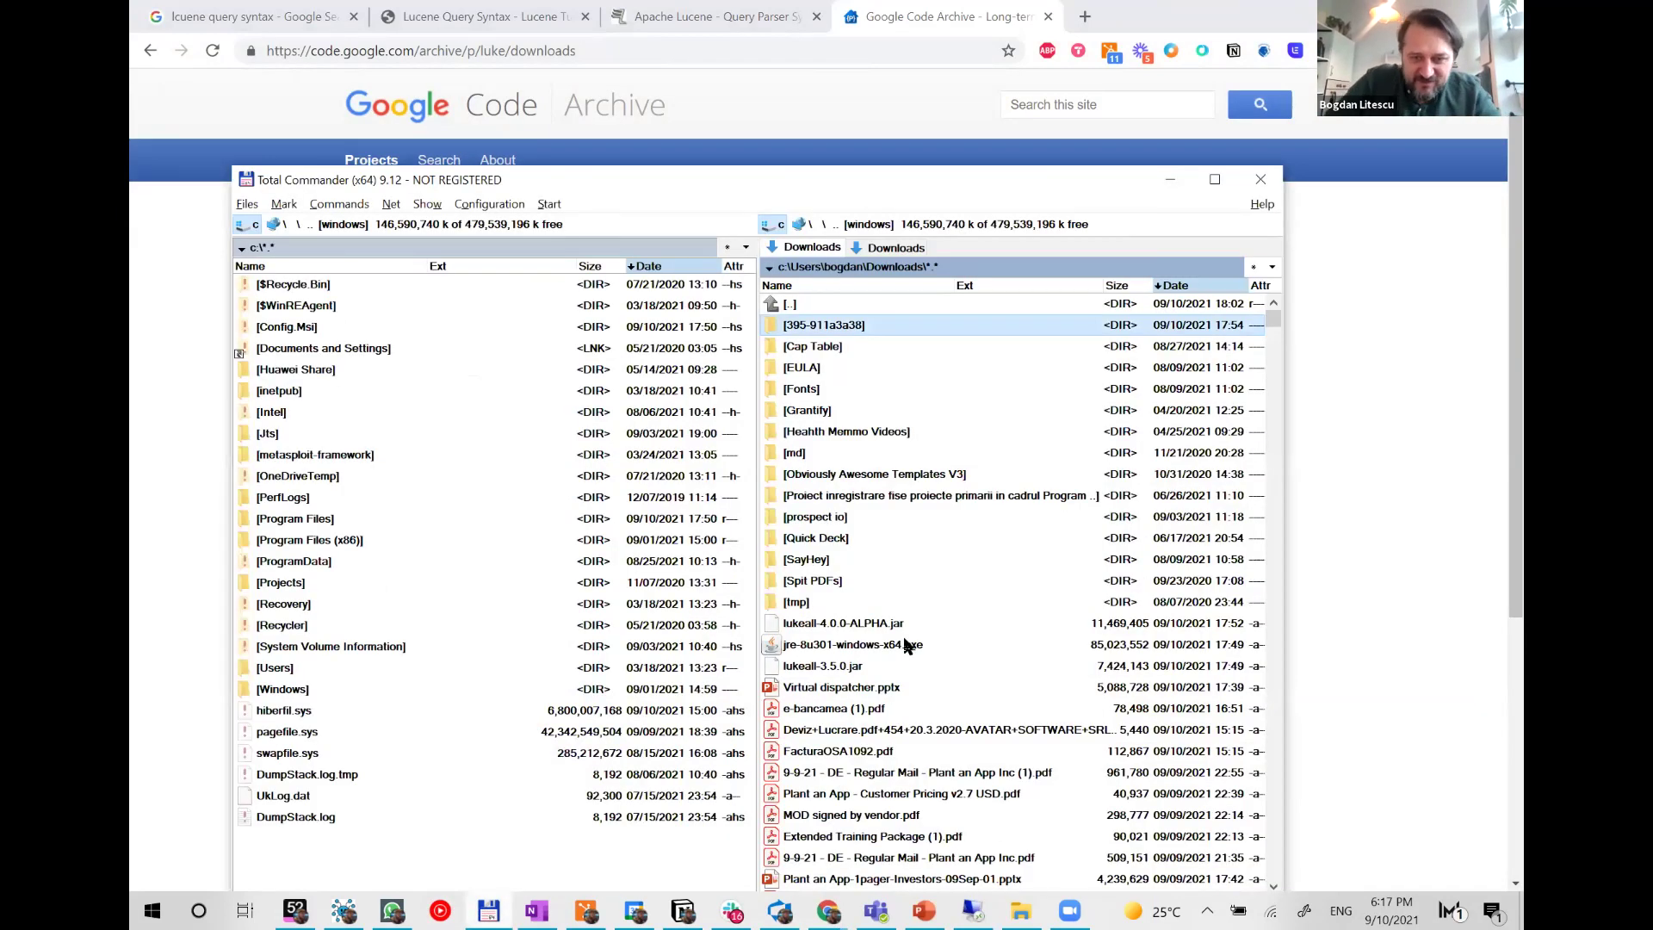
{"action": "left_click", "coordinate": [875, 625]}
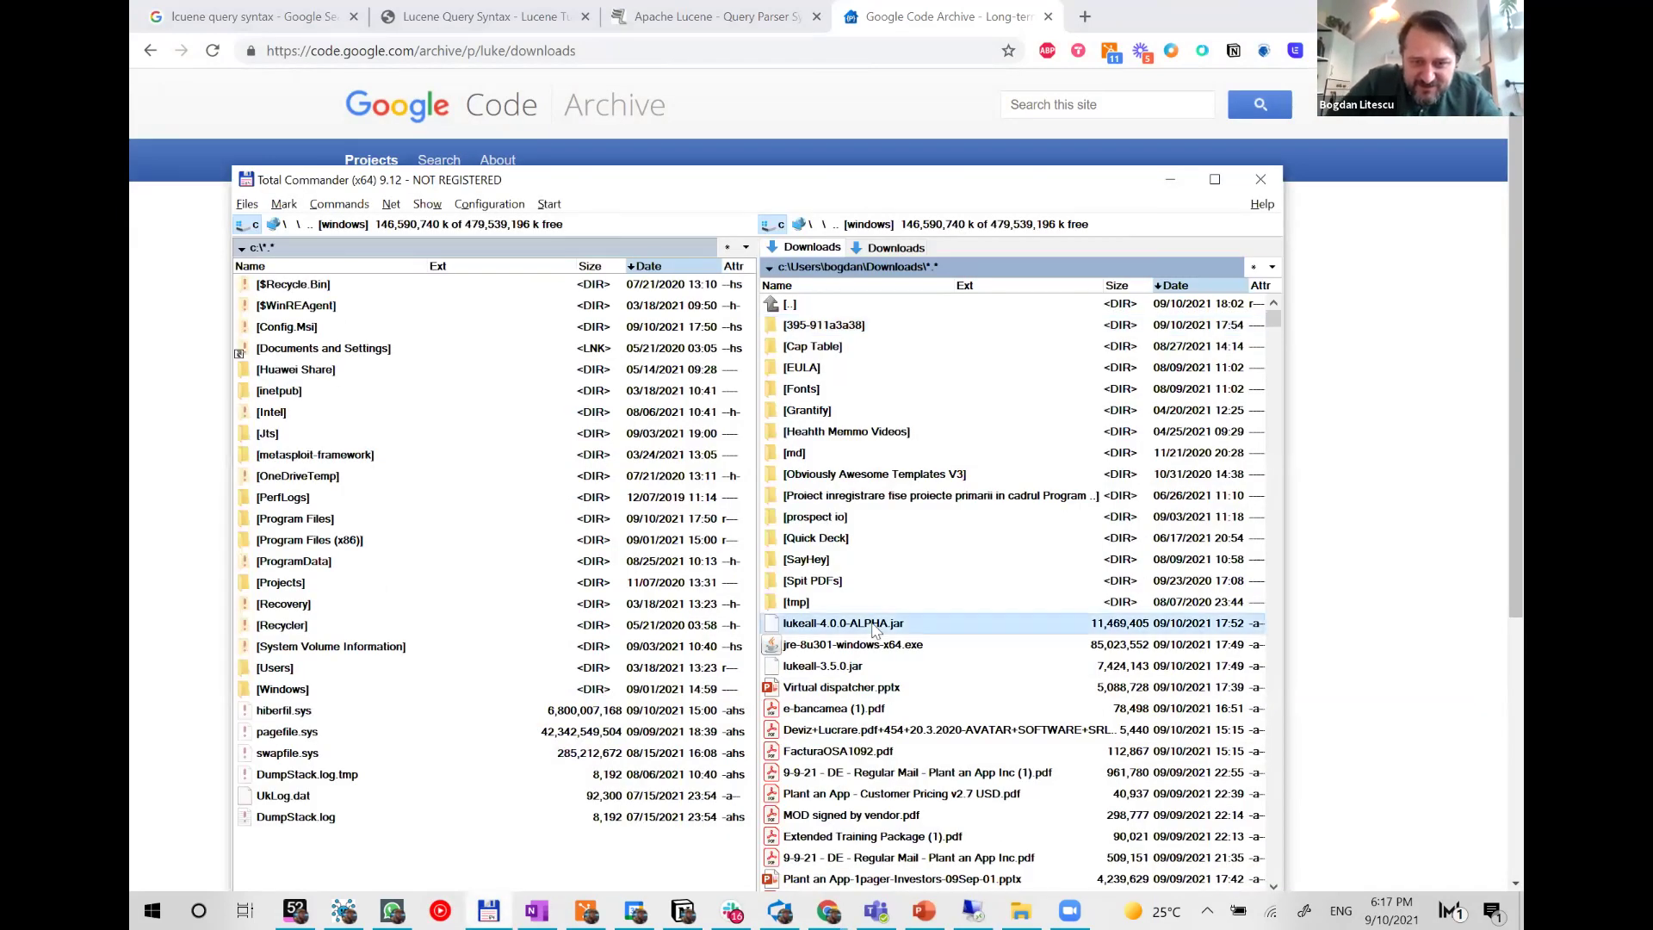
{"action": "left_click", "coordinate": [852, 669]}
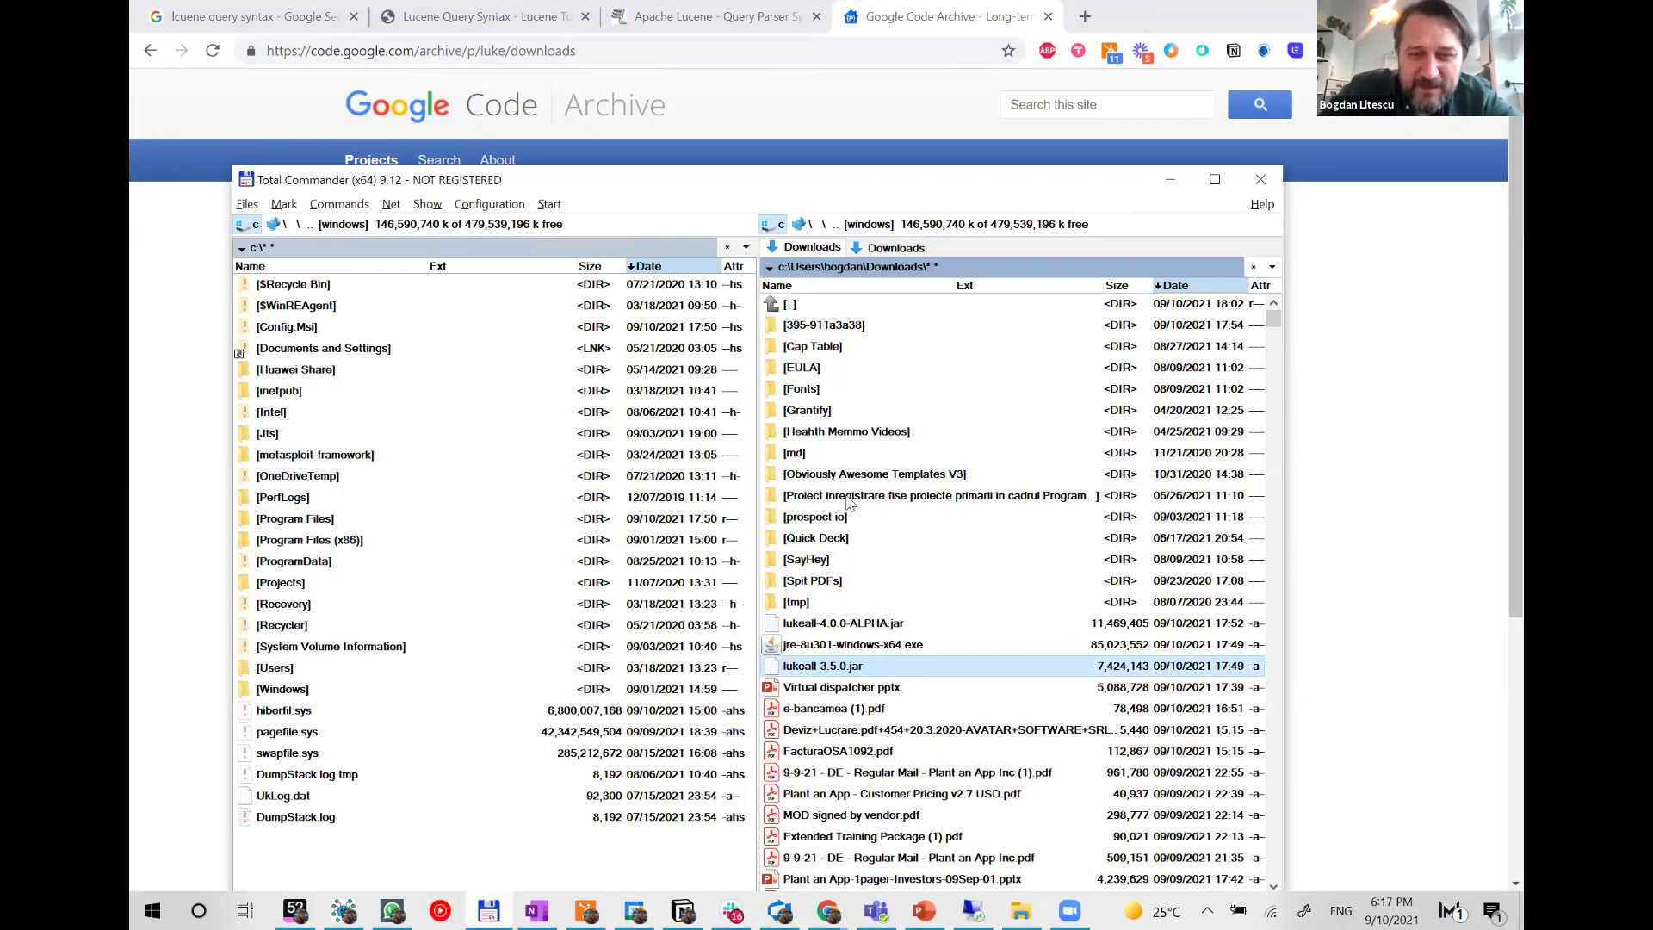
{"action": "double_click", "coordinate": [952, 665]}
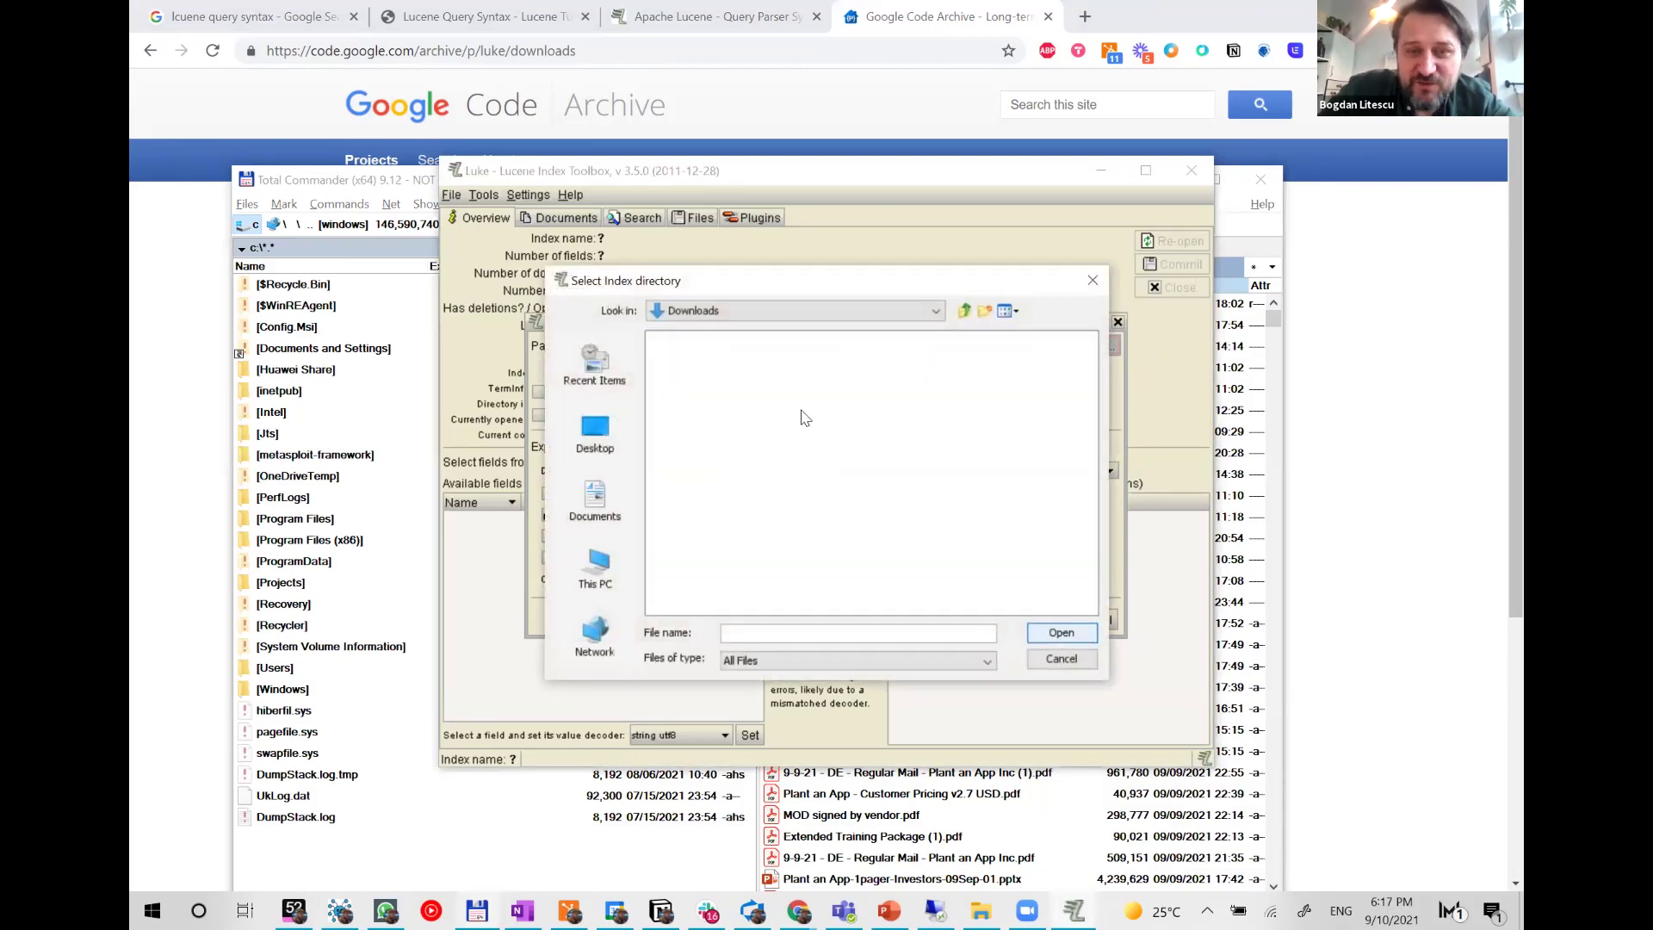
- Open the 395-911a3a38 folder from Downloads as the index in Luke and maximise the window
{"action": "left_click", "coordinate": [714, 343]}
{"action": "left_click", "coordinate": [1053, 632]}
{"action": "left_click", "coordinate": [1046, 619]}
{"action": "left_click", "coordinate": [1145, 170]}
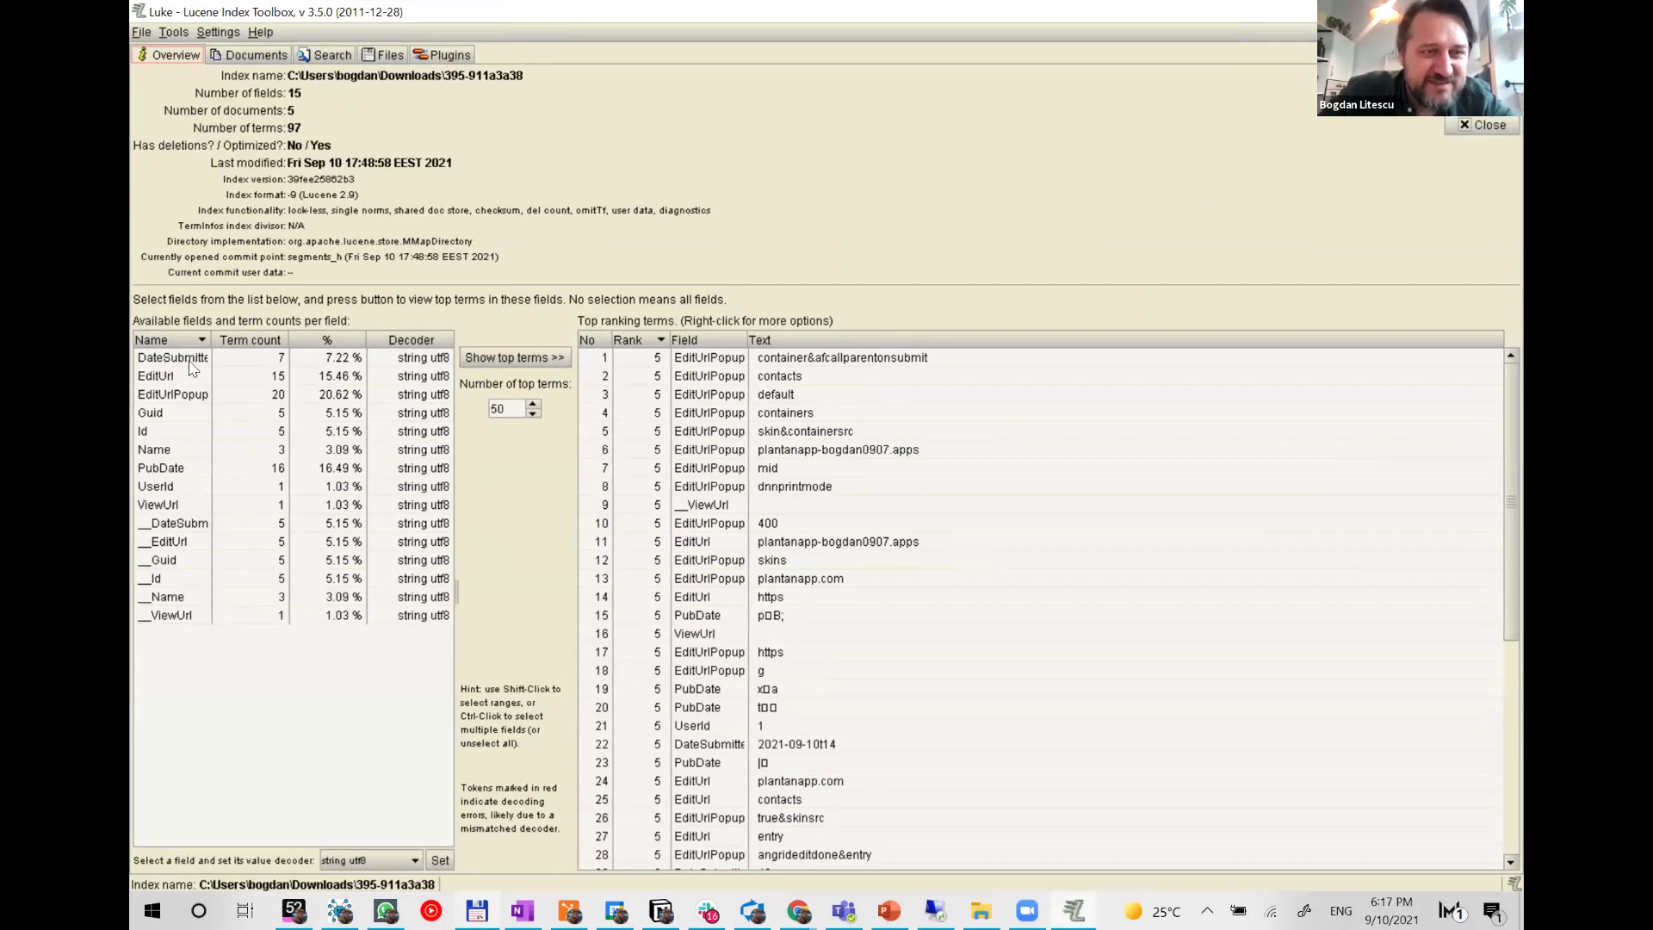
- Widen the Name column of the available fields list and select the index's Name field
{"action": "left_click_drag", "start_coordinate": [211, 342], "coordinate": [241, 342]}
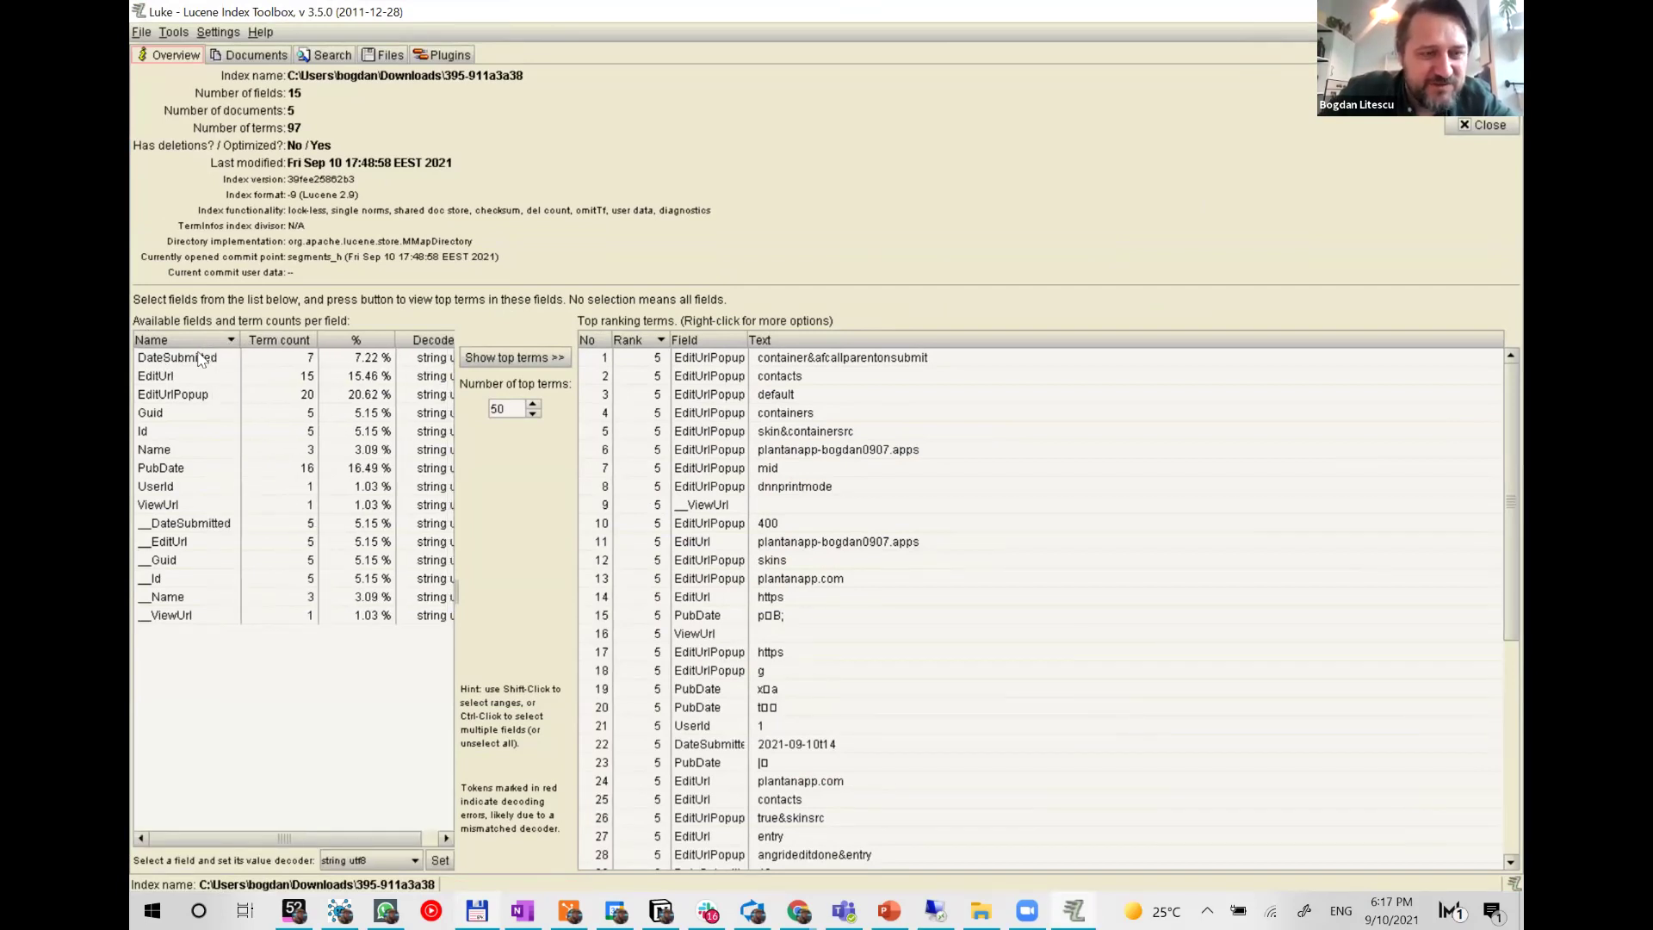
{"action": "left_click", "coordinate": [179, 466]}
{"action": "left_click", "coordinate": [177, 451]}
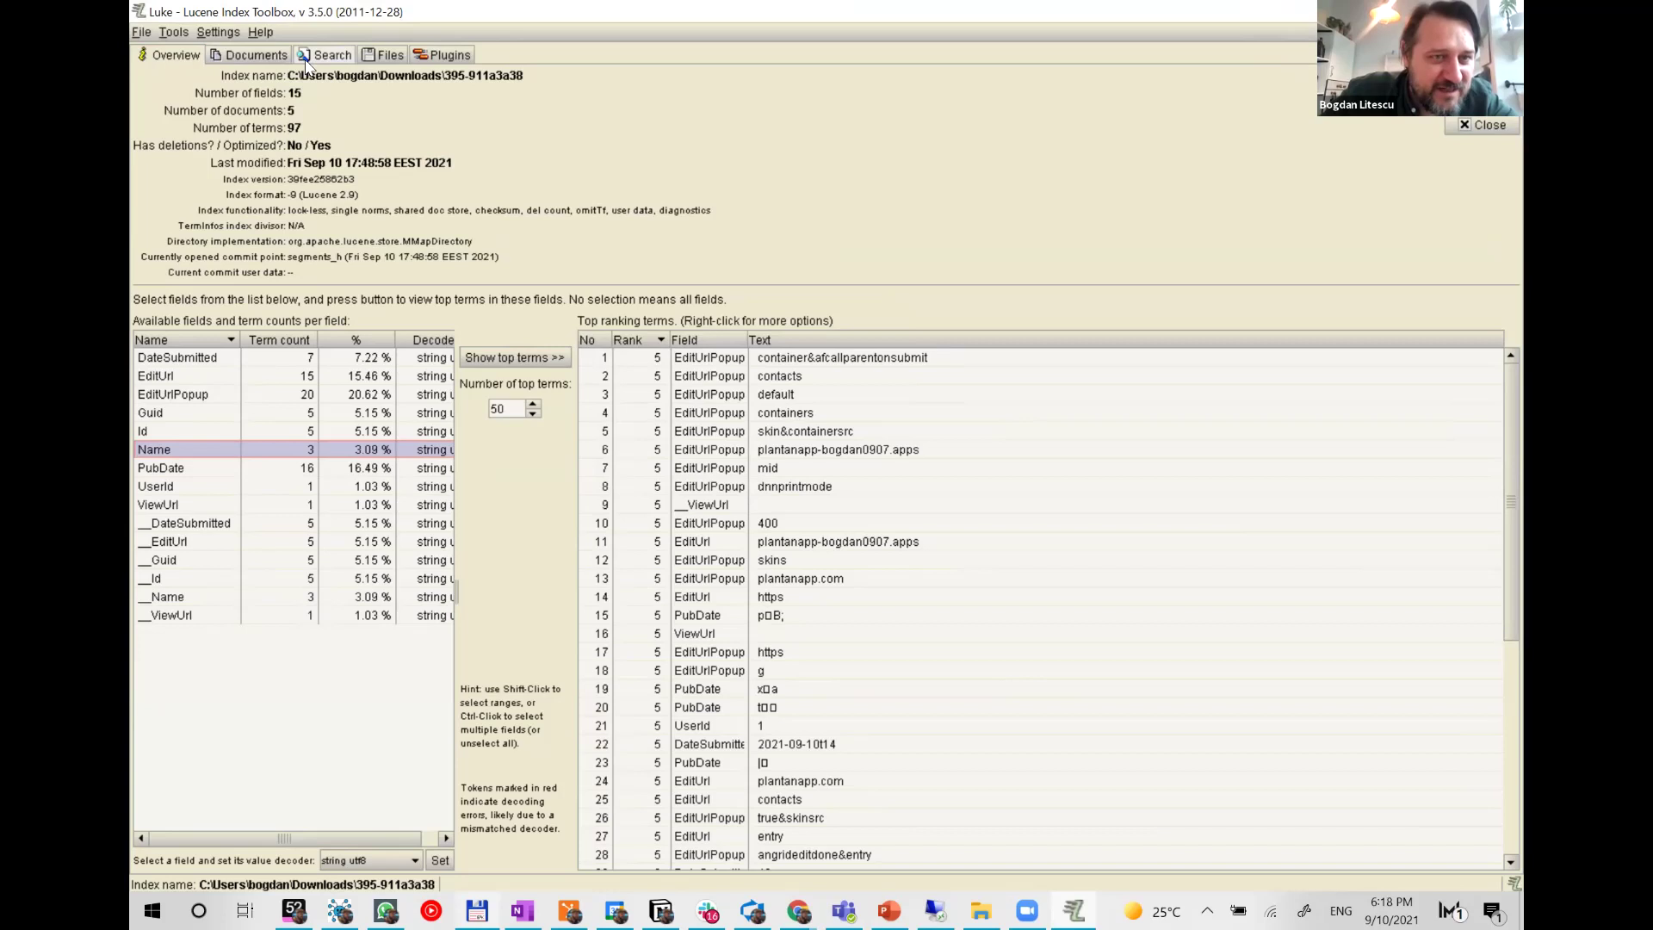
- Display document 0 of the index and inspect its EditUrl, ViewUrl and UserId fields
{"action": "left_click", "coordinate": [256, 55]}
{"action": "left_click", "coordinate": [673, 100]}
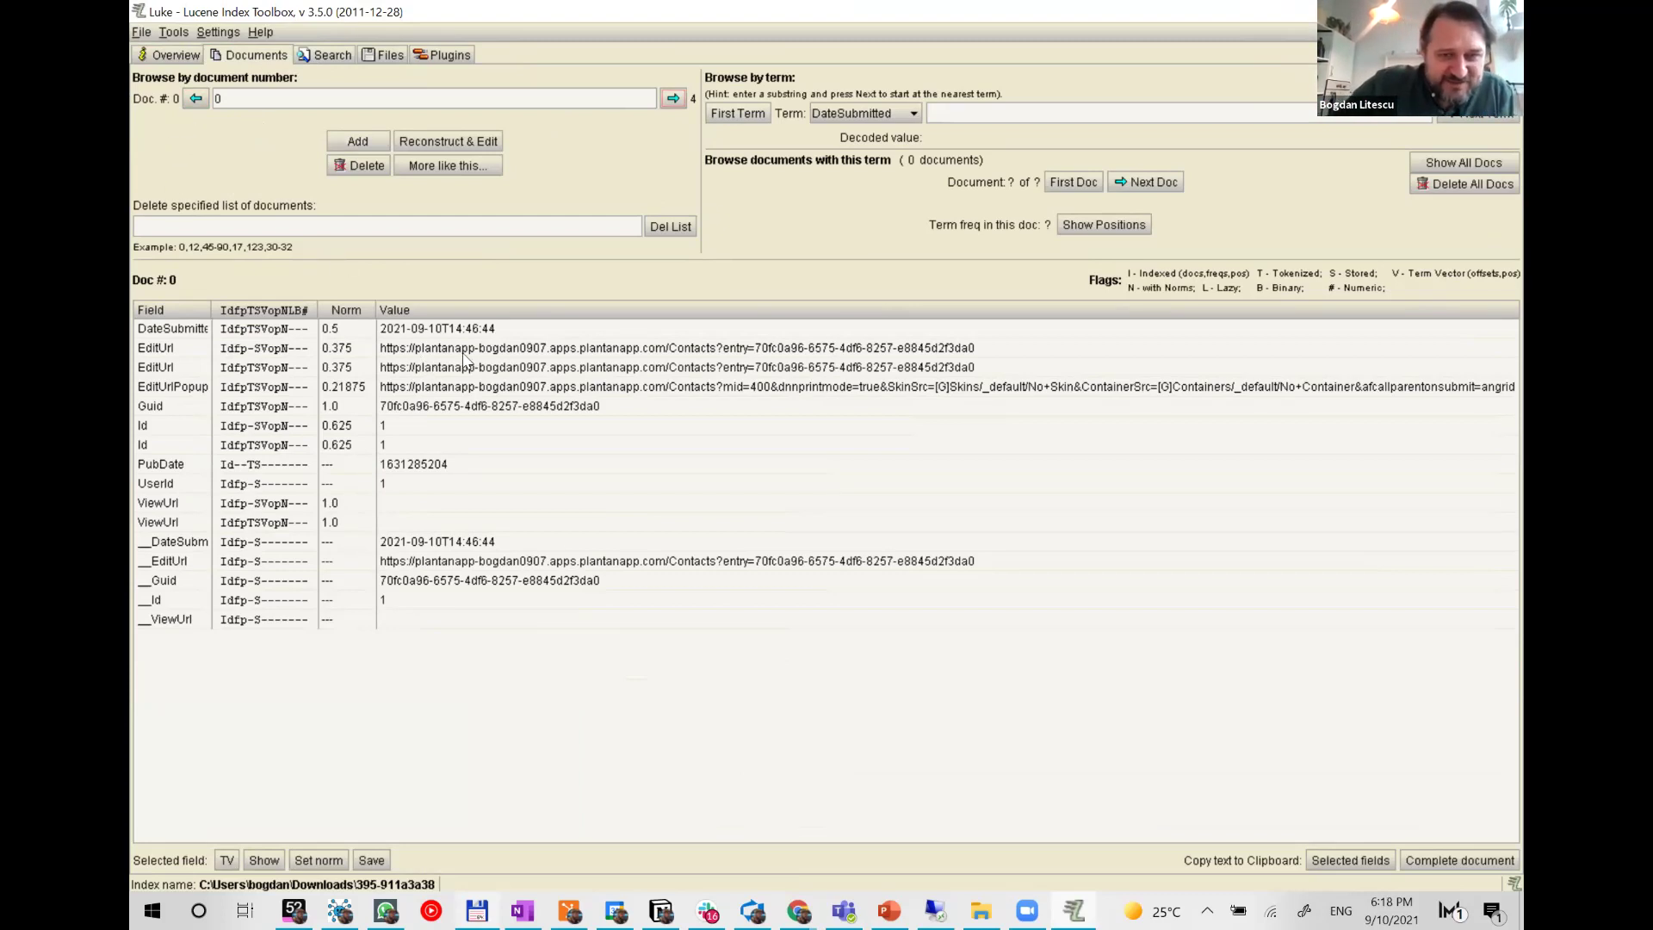
{"action": "left_click", "coordinate": [159, 349]}
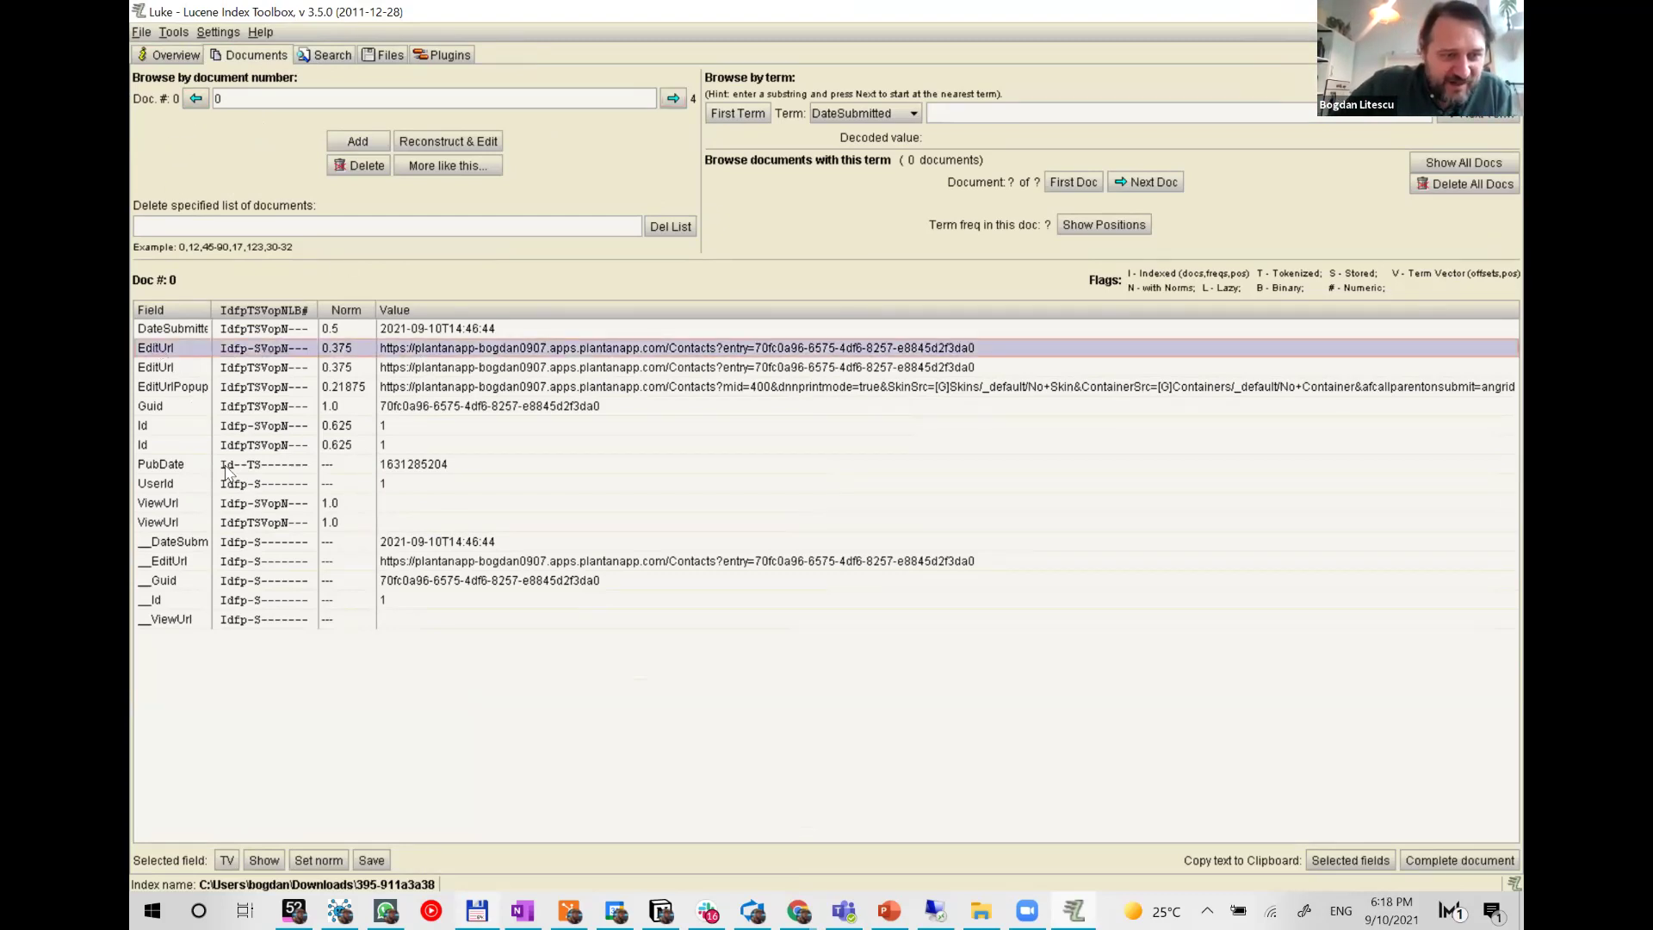
{"action": "left_click", "coordinate": [186, 523]}
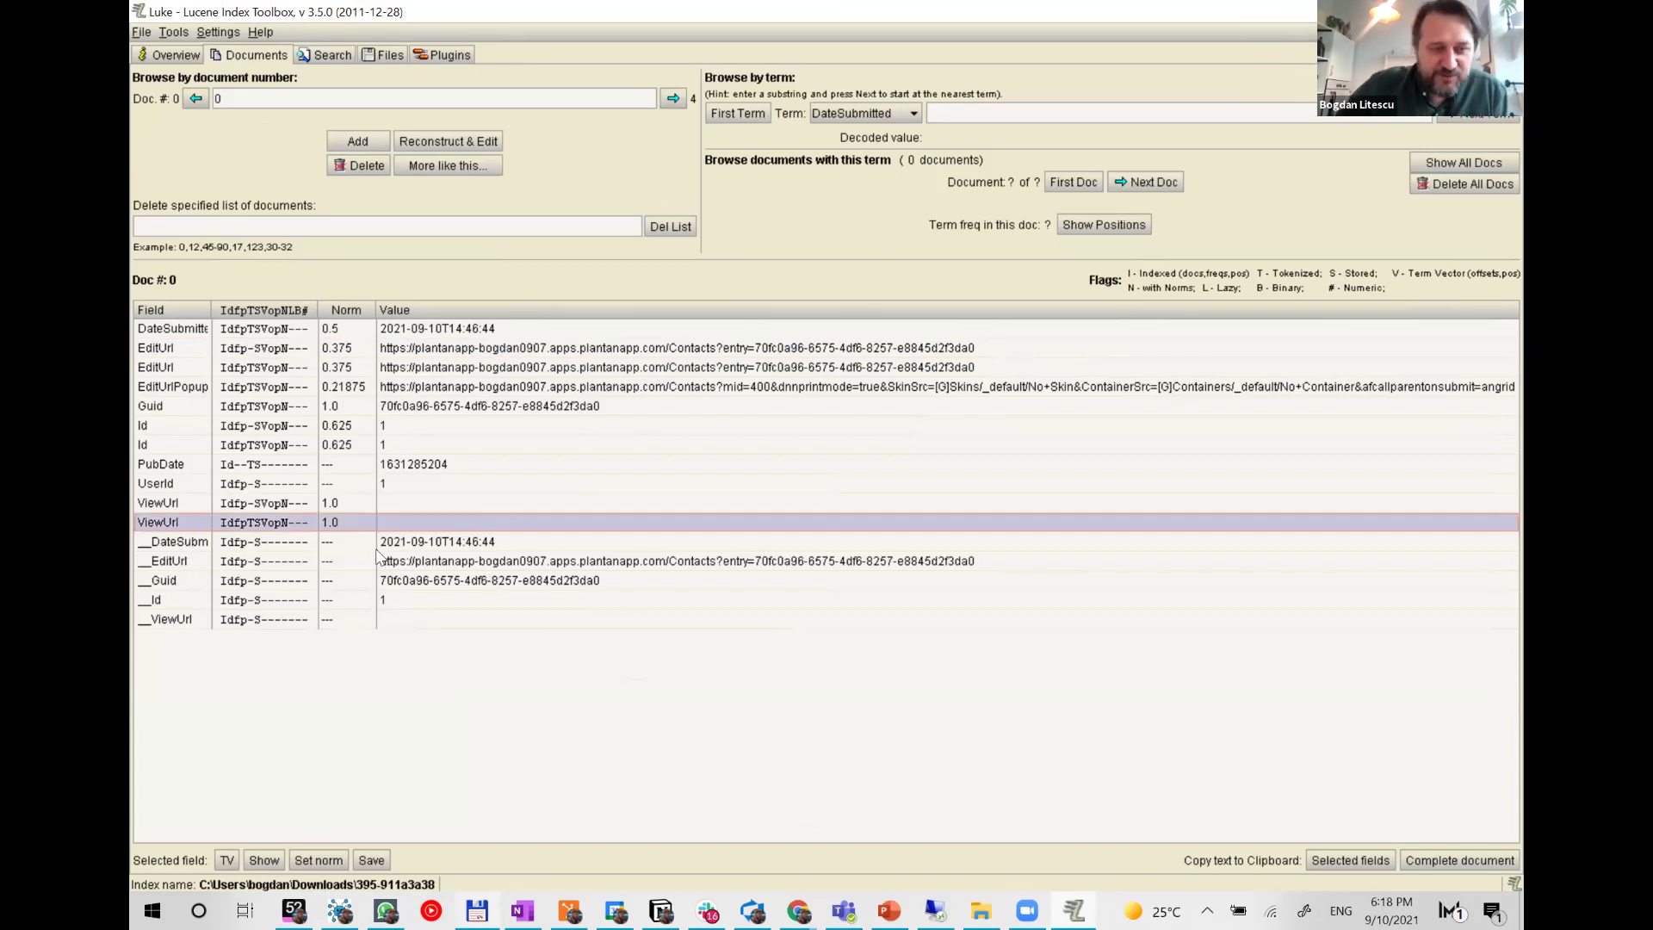
{"action": "left_click", "coordinate": [171, 485]}
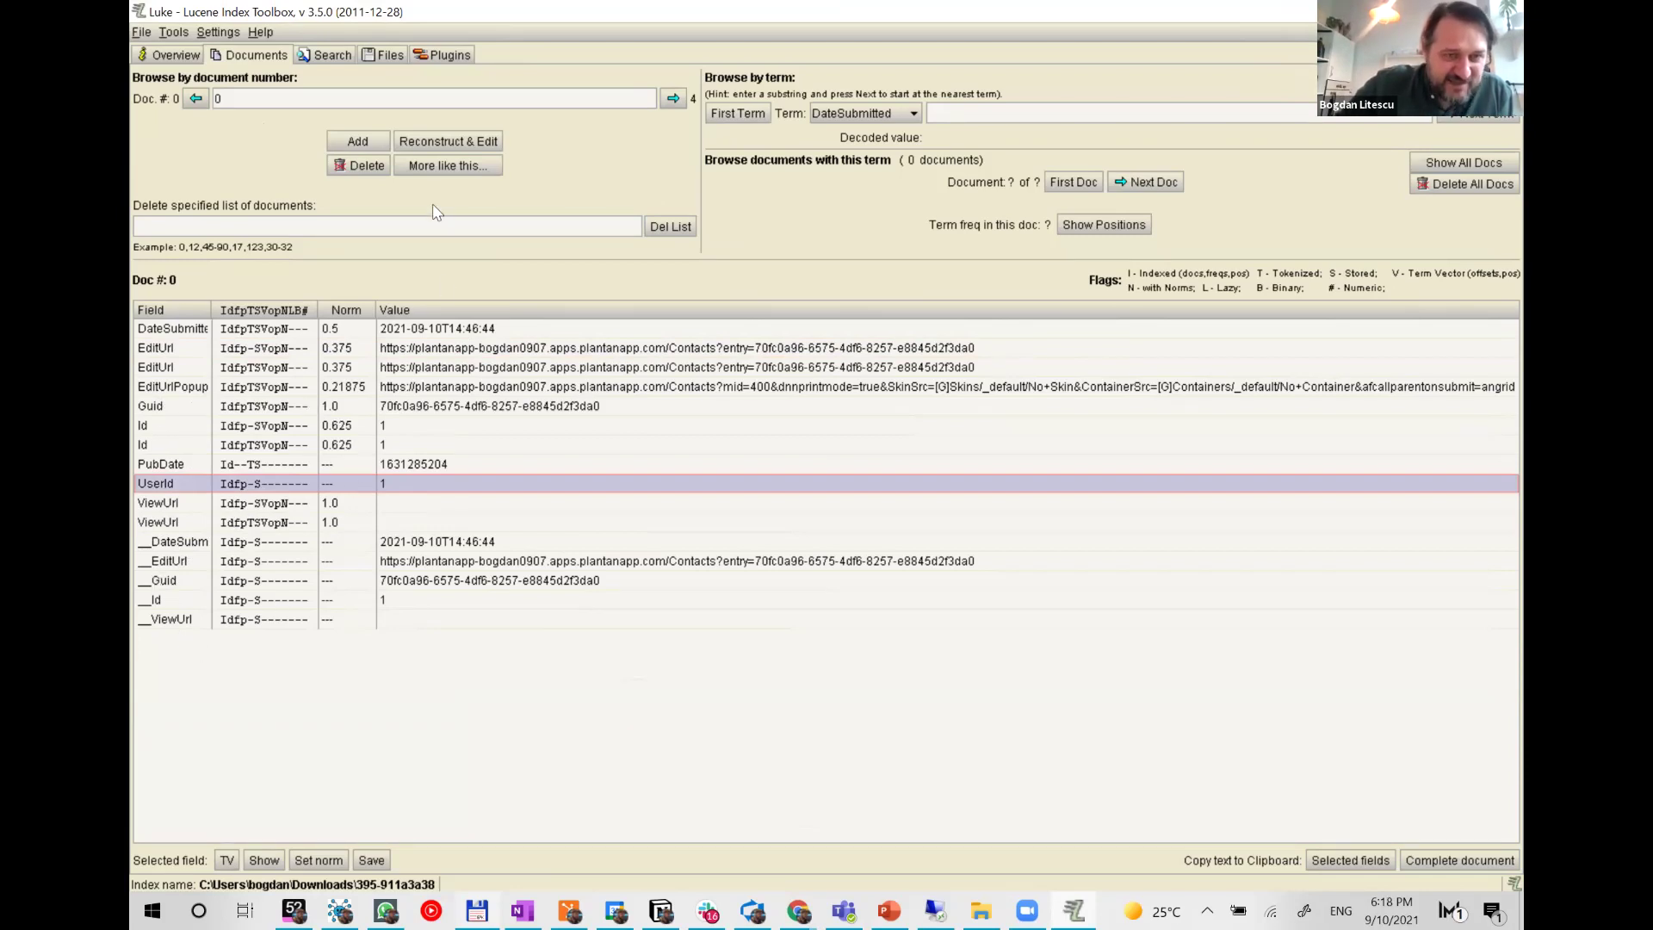
- Advance to document 2 of the index and compare its Name field with the __Name field
{"action": "left_click", "coordinate": [674, 97]}
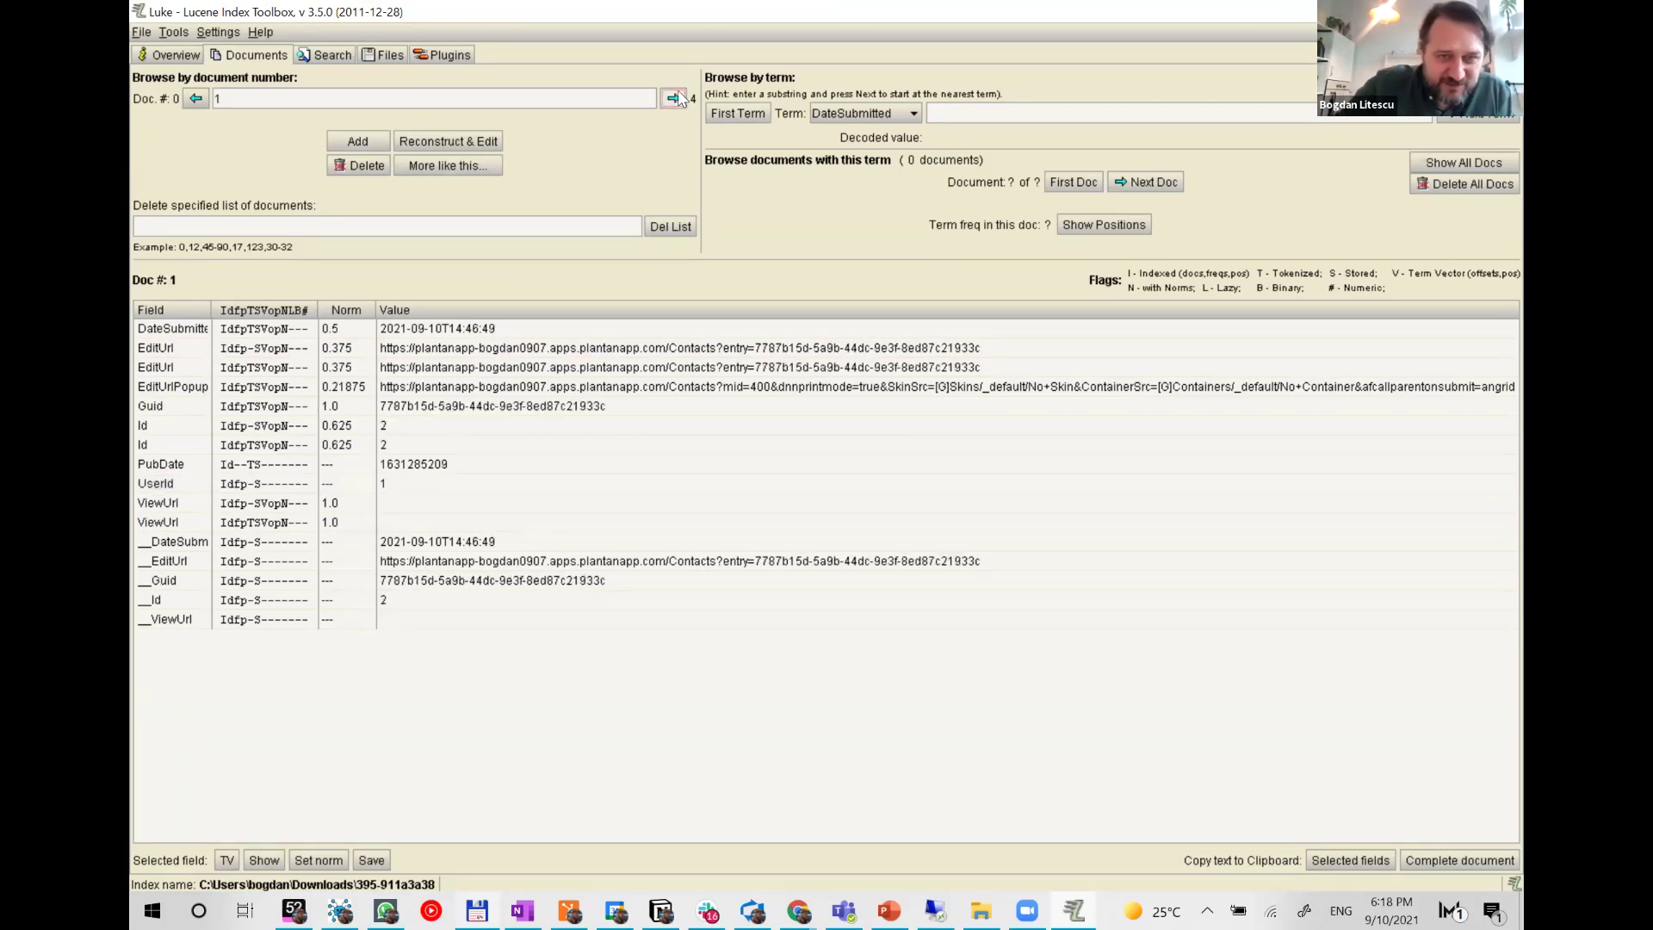
{"action": "left_click", "coordinate": [678, 91]}
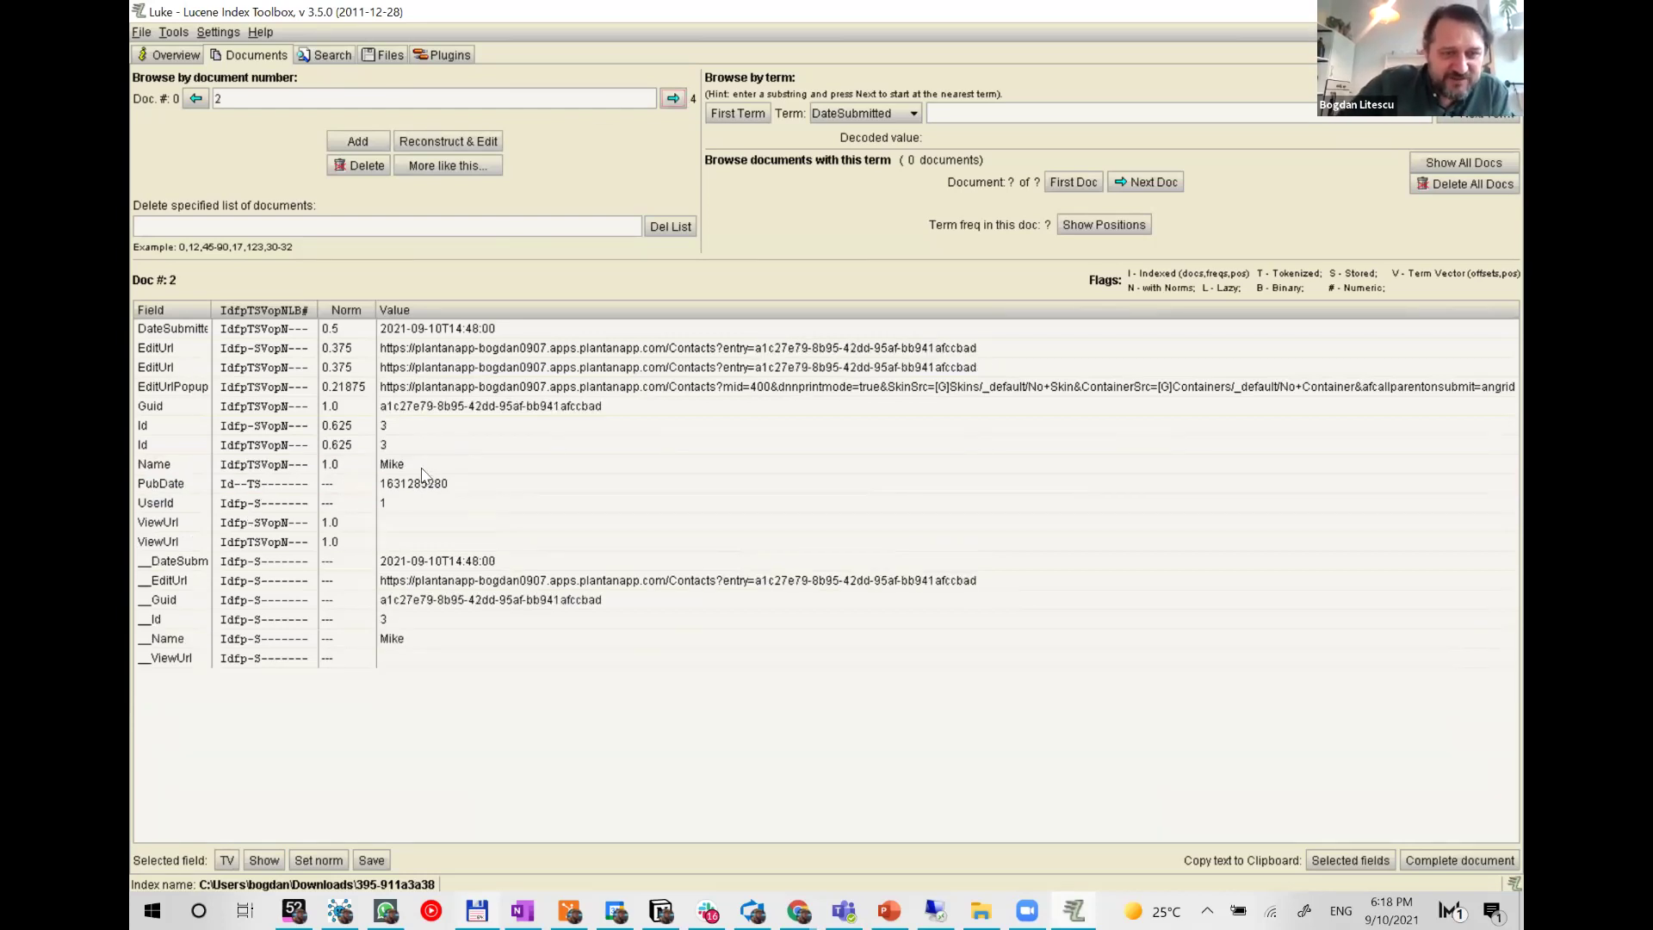
{"action": "left_click", "coordinate": [184, 468]}
{"action": "left_click", "coordinate": [182, 485]}
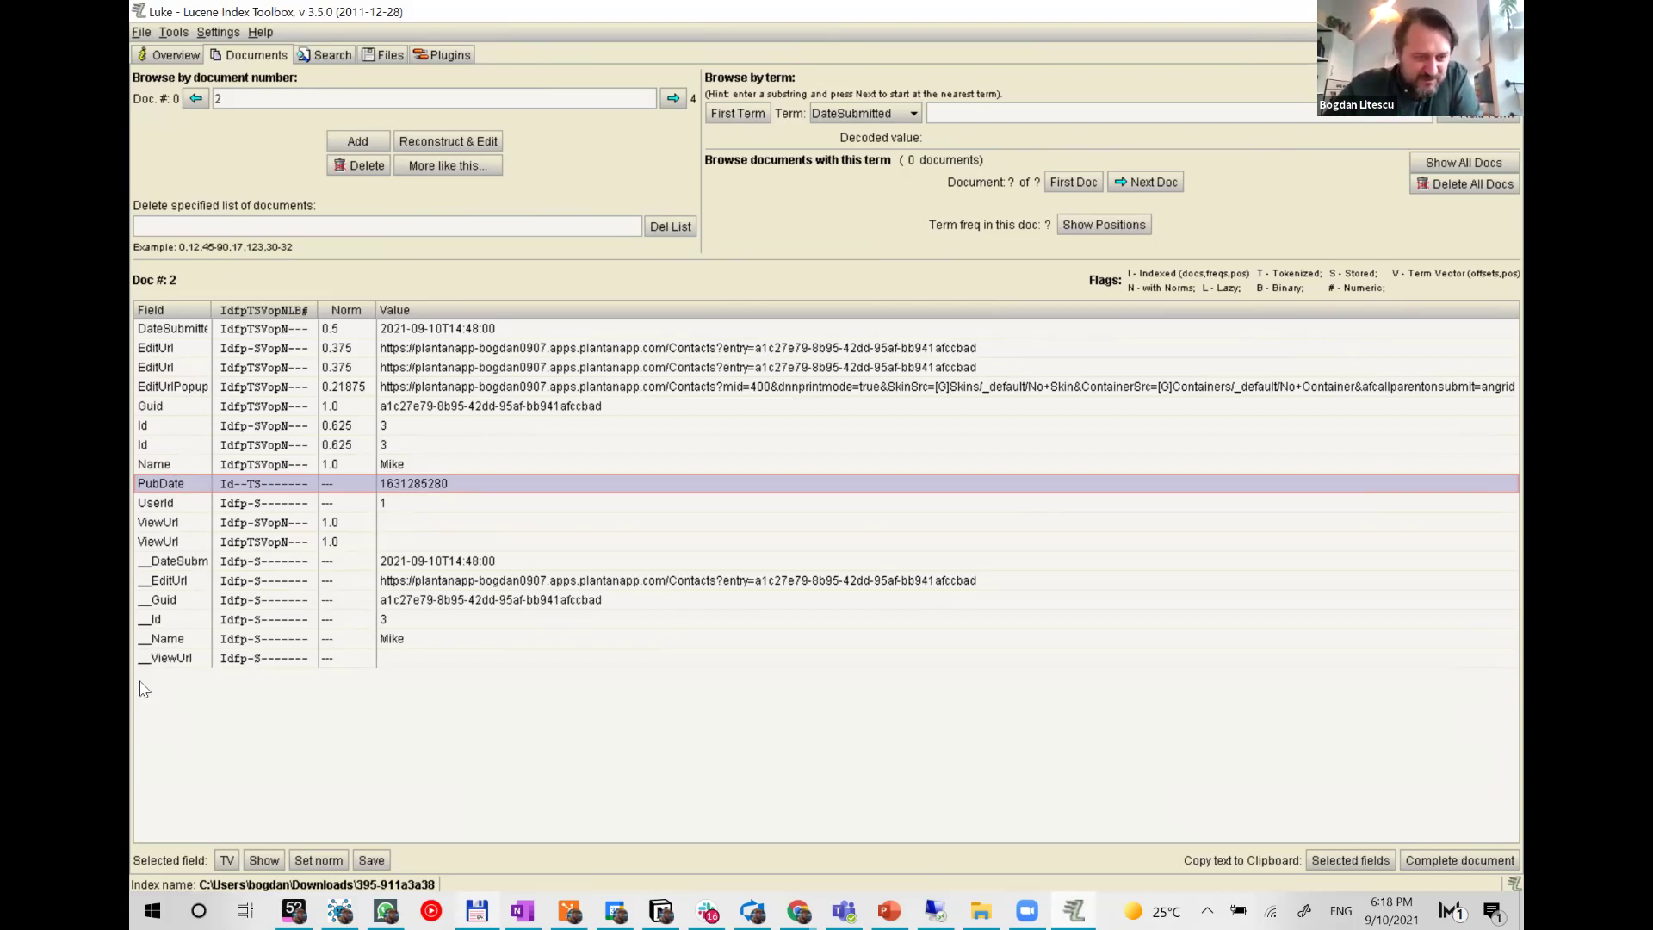
{"action": "left_click", "coordinate": [177, 644]}
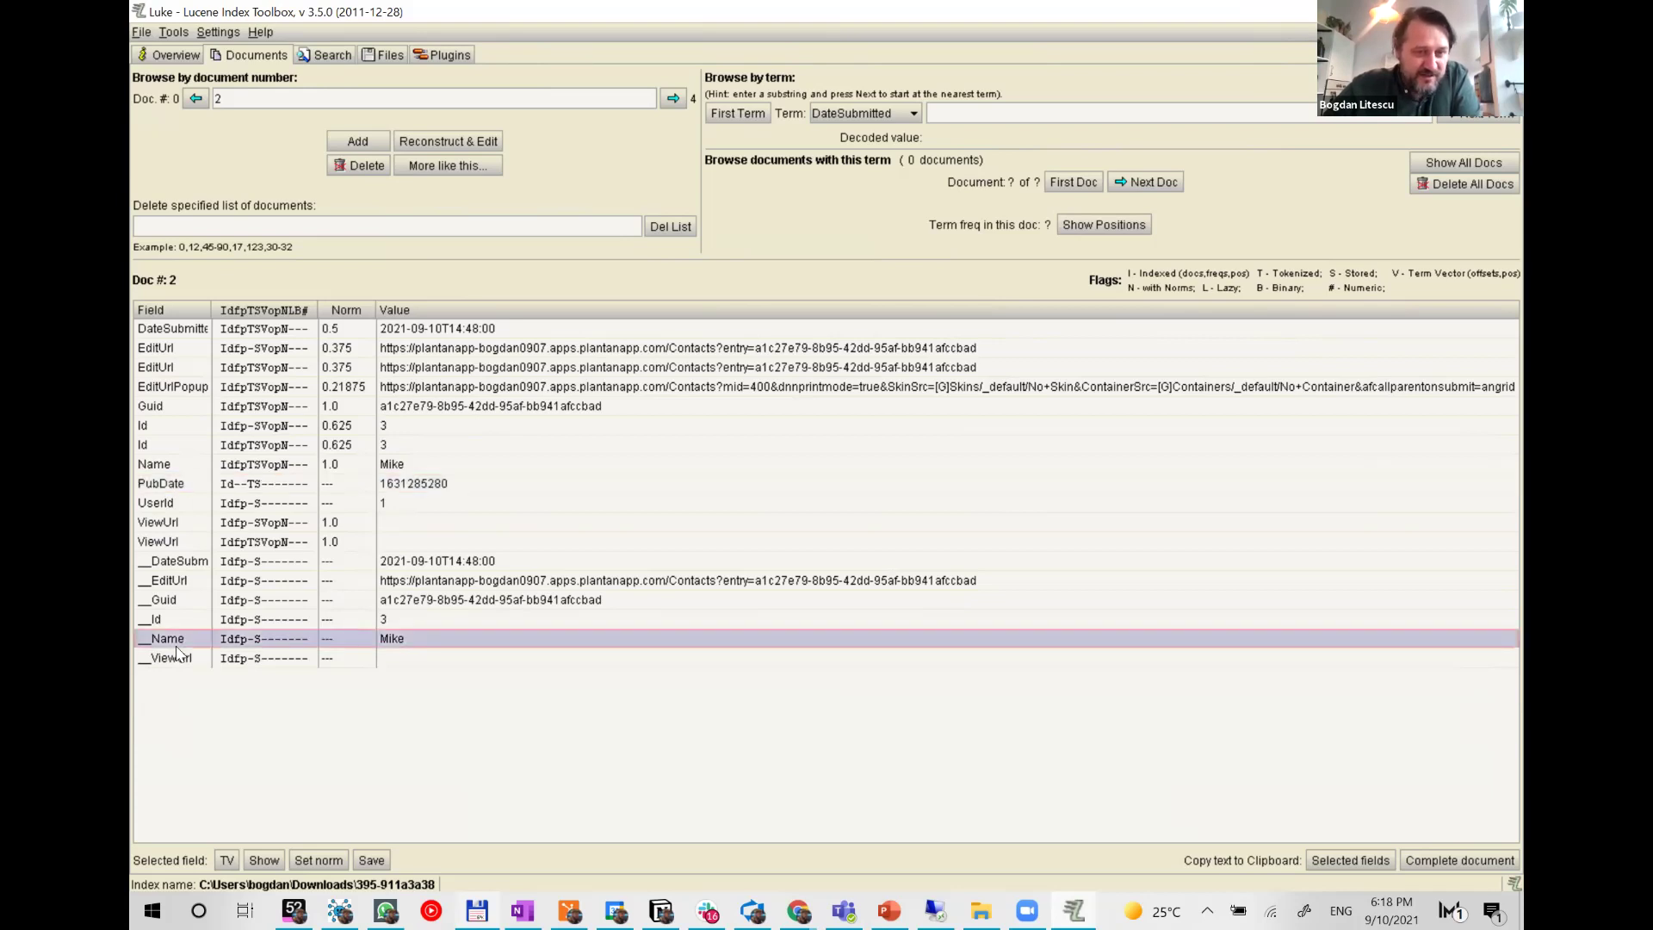
{"action": "left_click", "coordinate": [176, 465]}
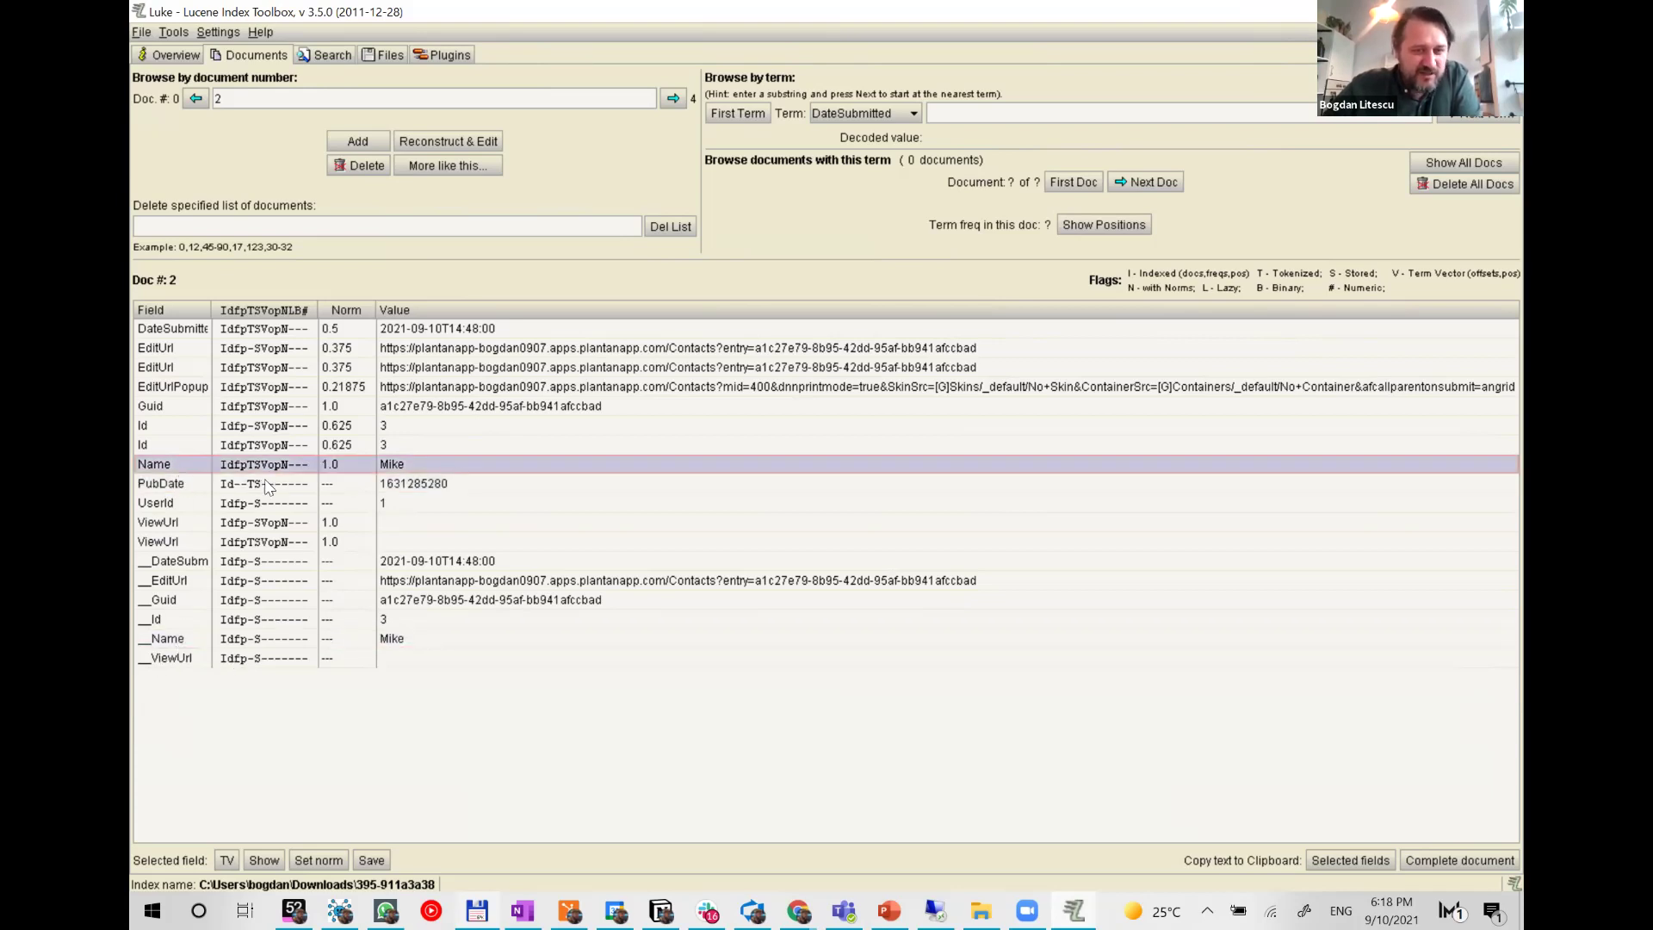
{"action": "left_click", "coordinate": [446, 659]}
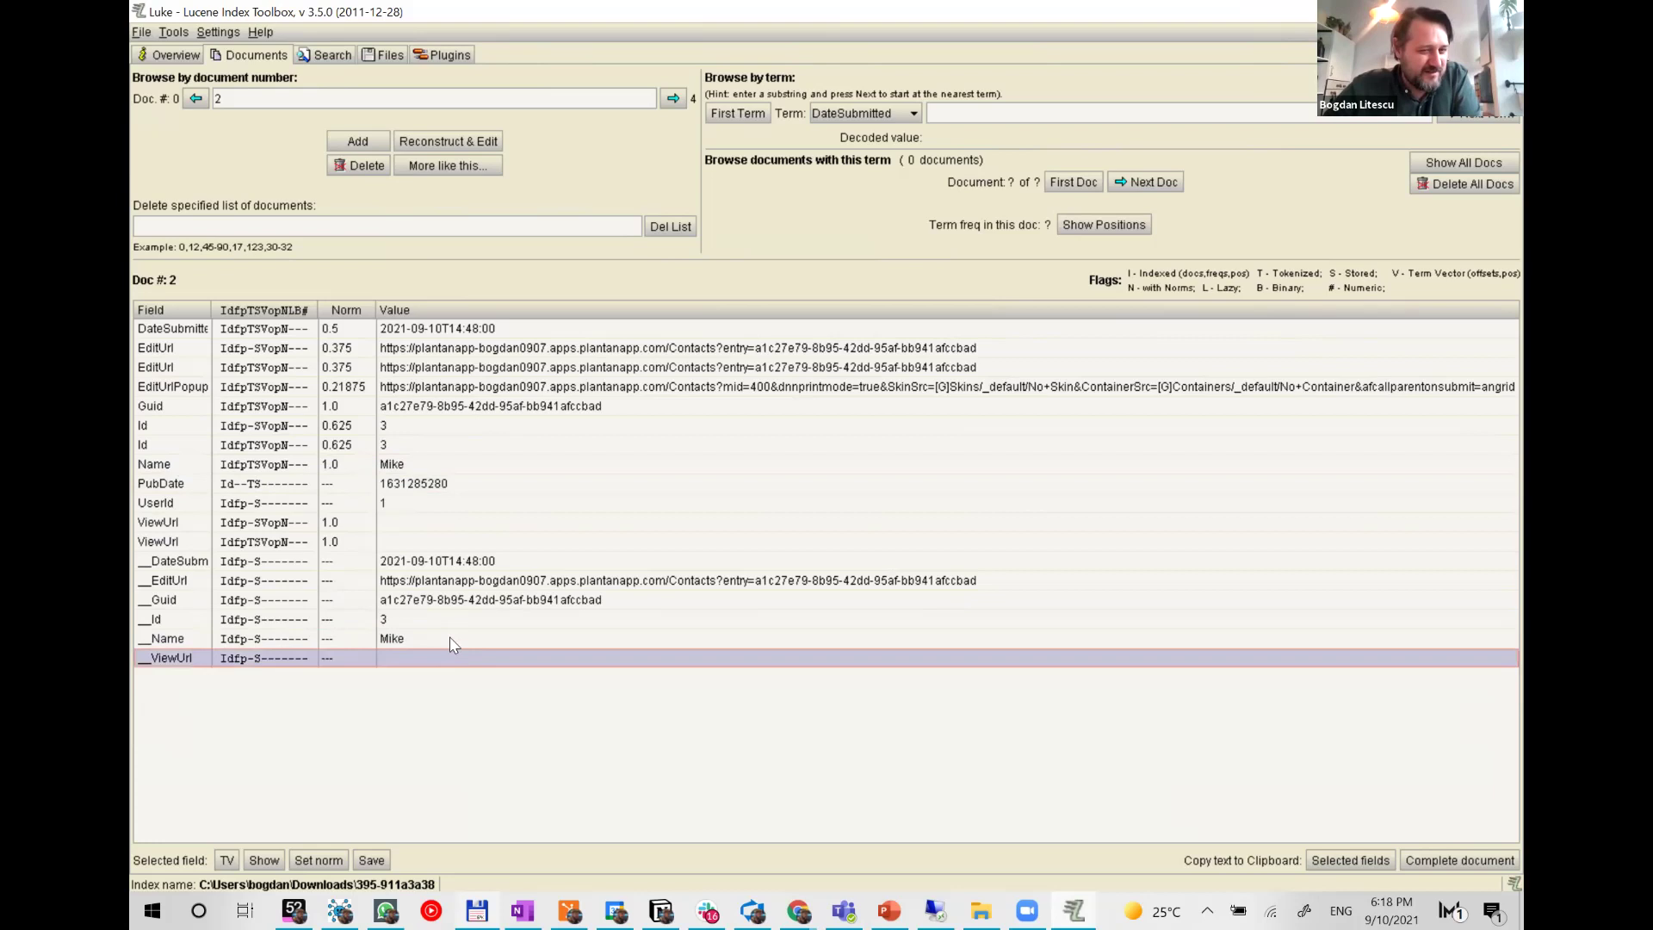
{"action": "left_click", "coordinate": [450, 638]}
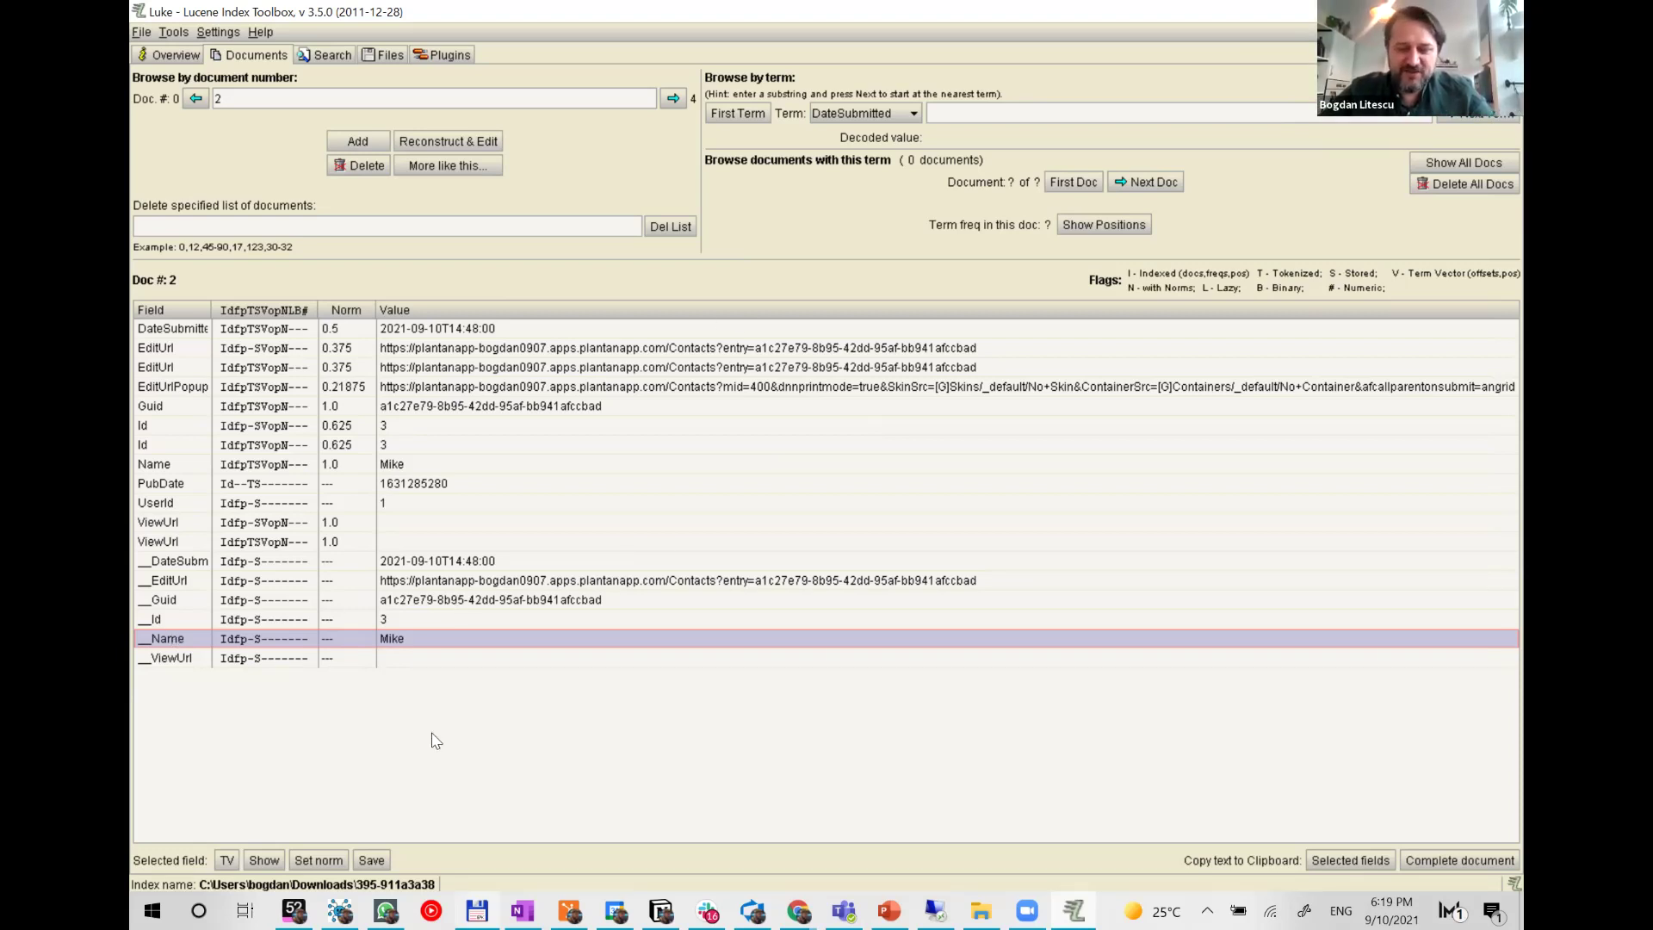
- Switch back to the browser and open the Search settings in the Plant an App Configuration
{"action": "key", "text": "alt+Tab"}
{"action": "key", "text": "alt+Tab"}
{"action": "key", "text": "alt+Tab"}
{"action": "key", "text": "alt+Tab"}
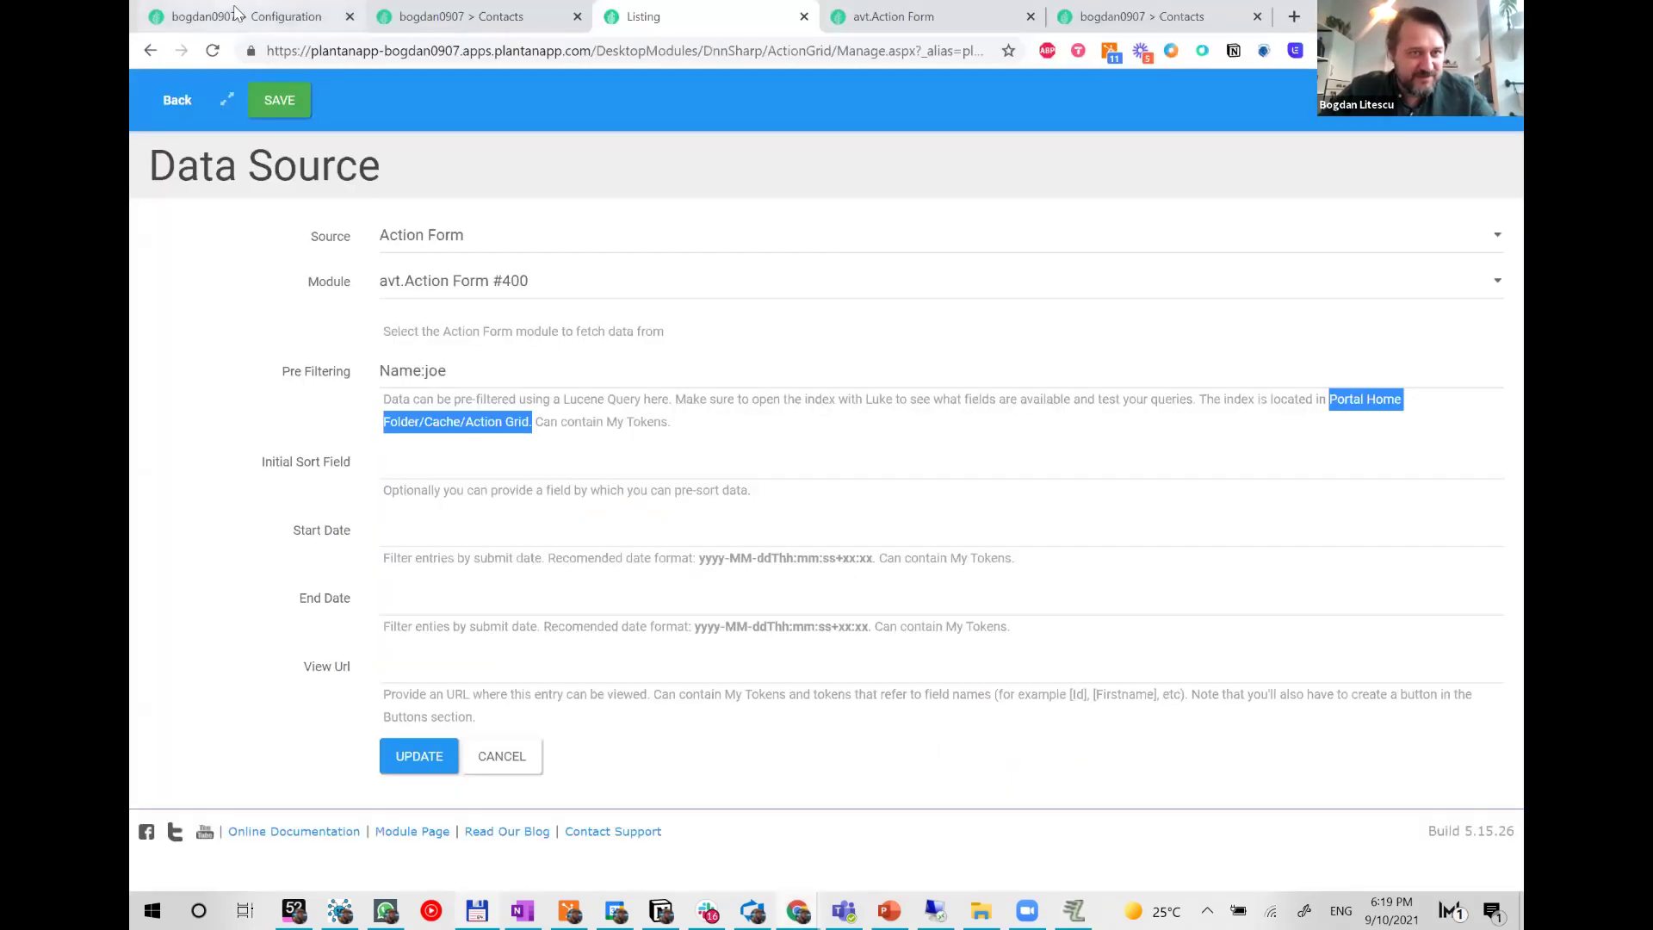
{"action": "key", "text": "ctrl+1"}
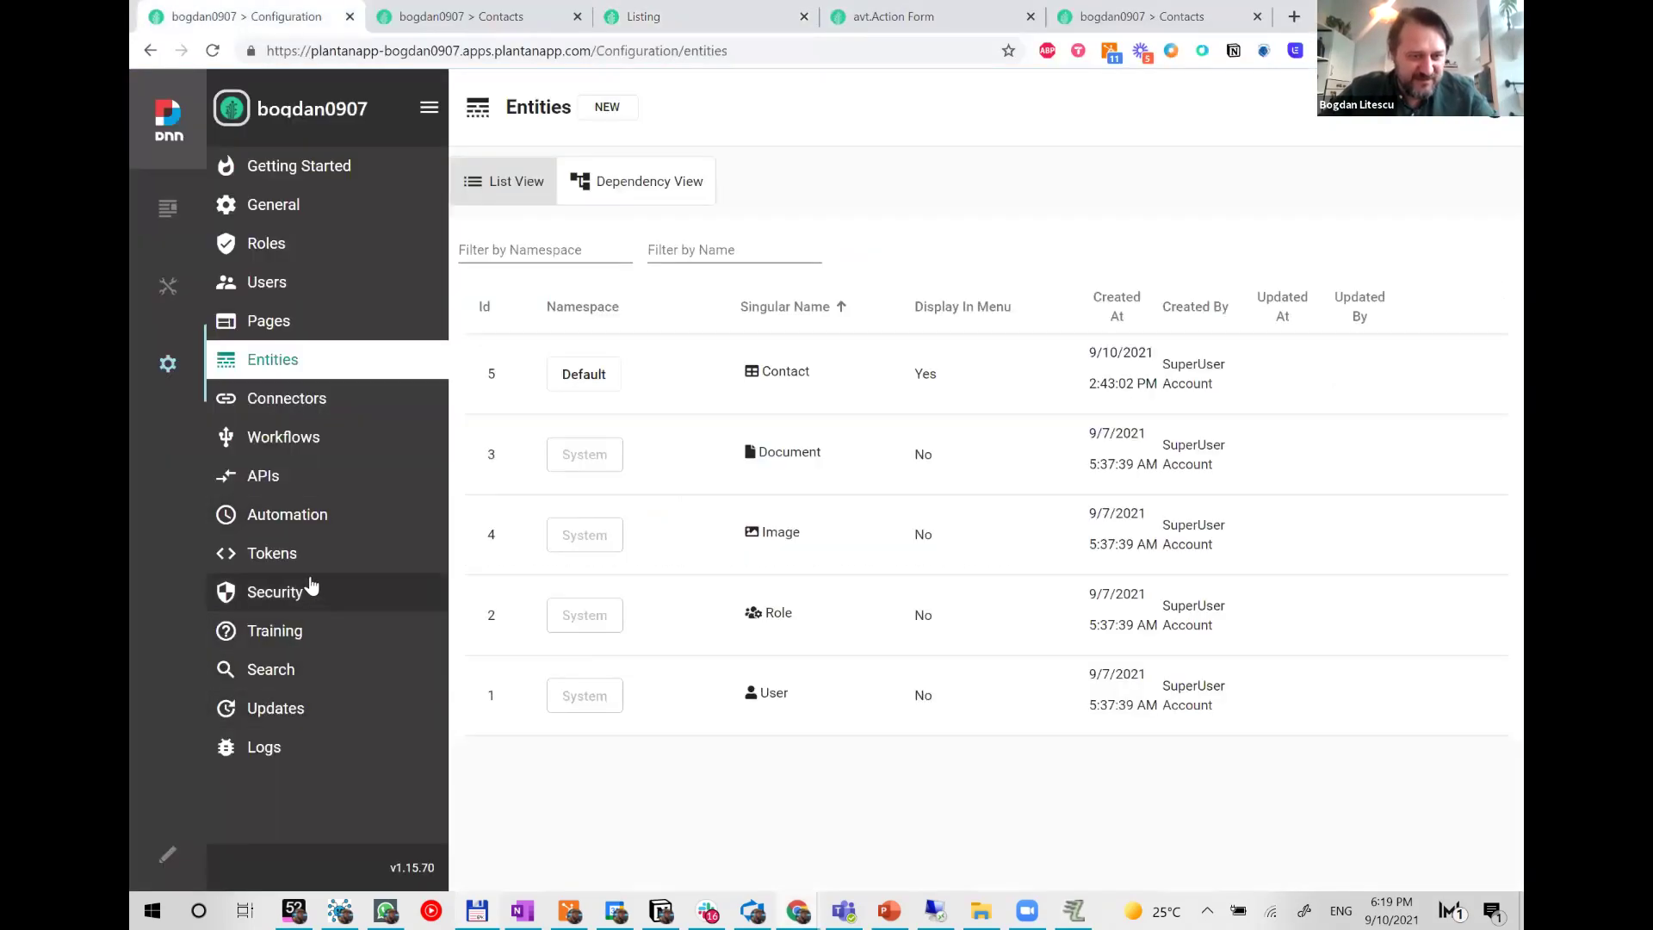
{"action": "left_click", "coordinate": [314, 670]}
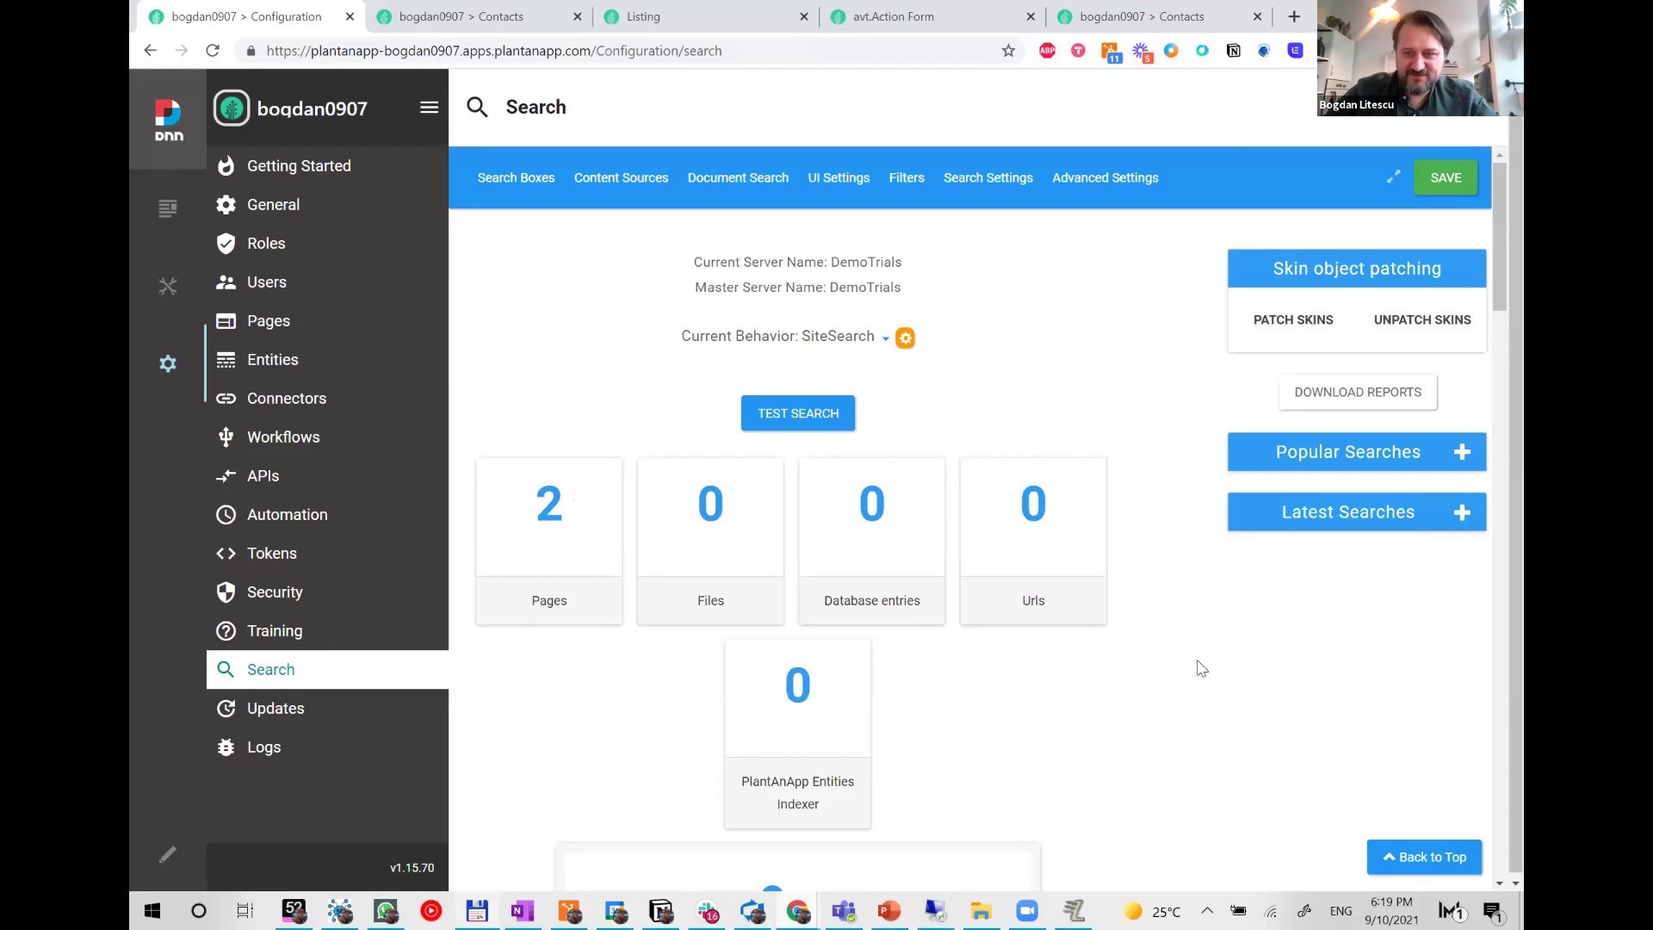
- Find the text adva on the Search configuration page and expand the Advanced Settings section
{"action": "scroll", "coordinate": [1202, 646], "scroll_direction": "down", "scroll_amount": 5}
{"action": "key", "text": "ctrl+f"}
{"action": "type", "text": "adva"}
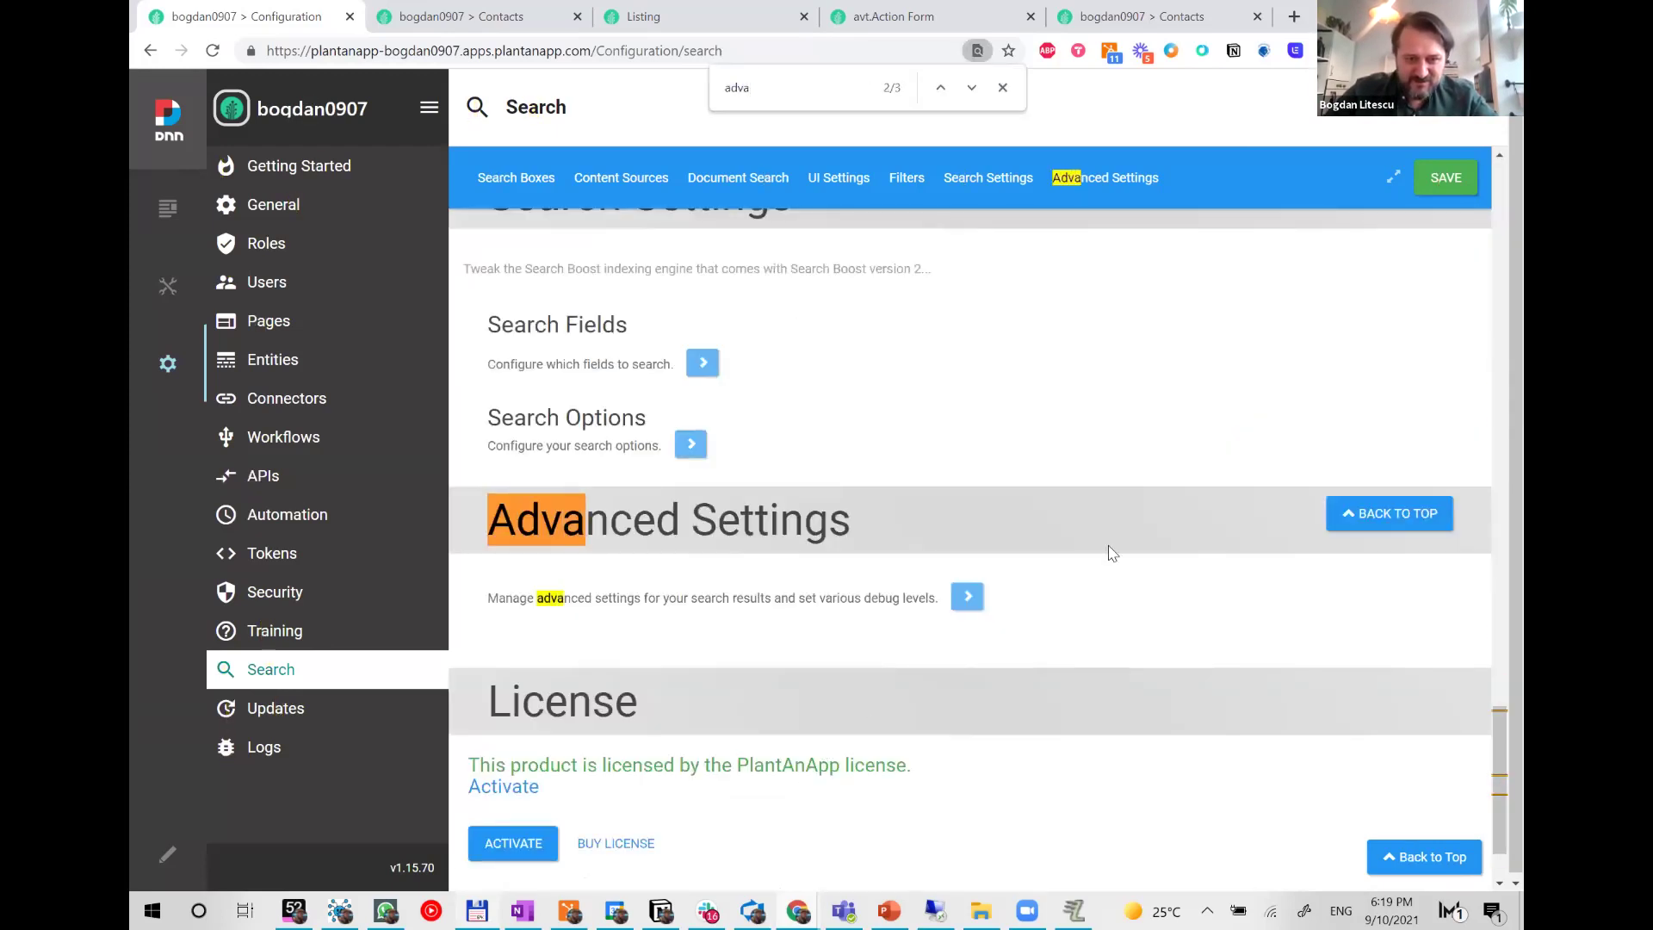
{"action": "left_click", "coordinate": [967, 596]}
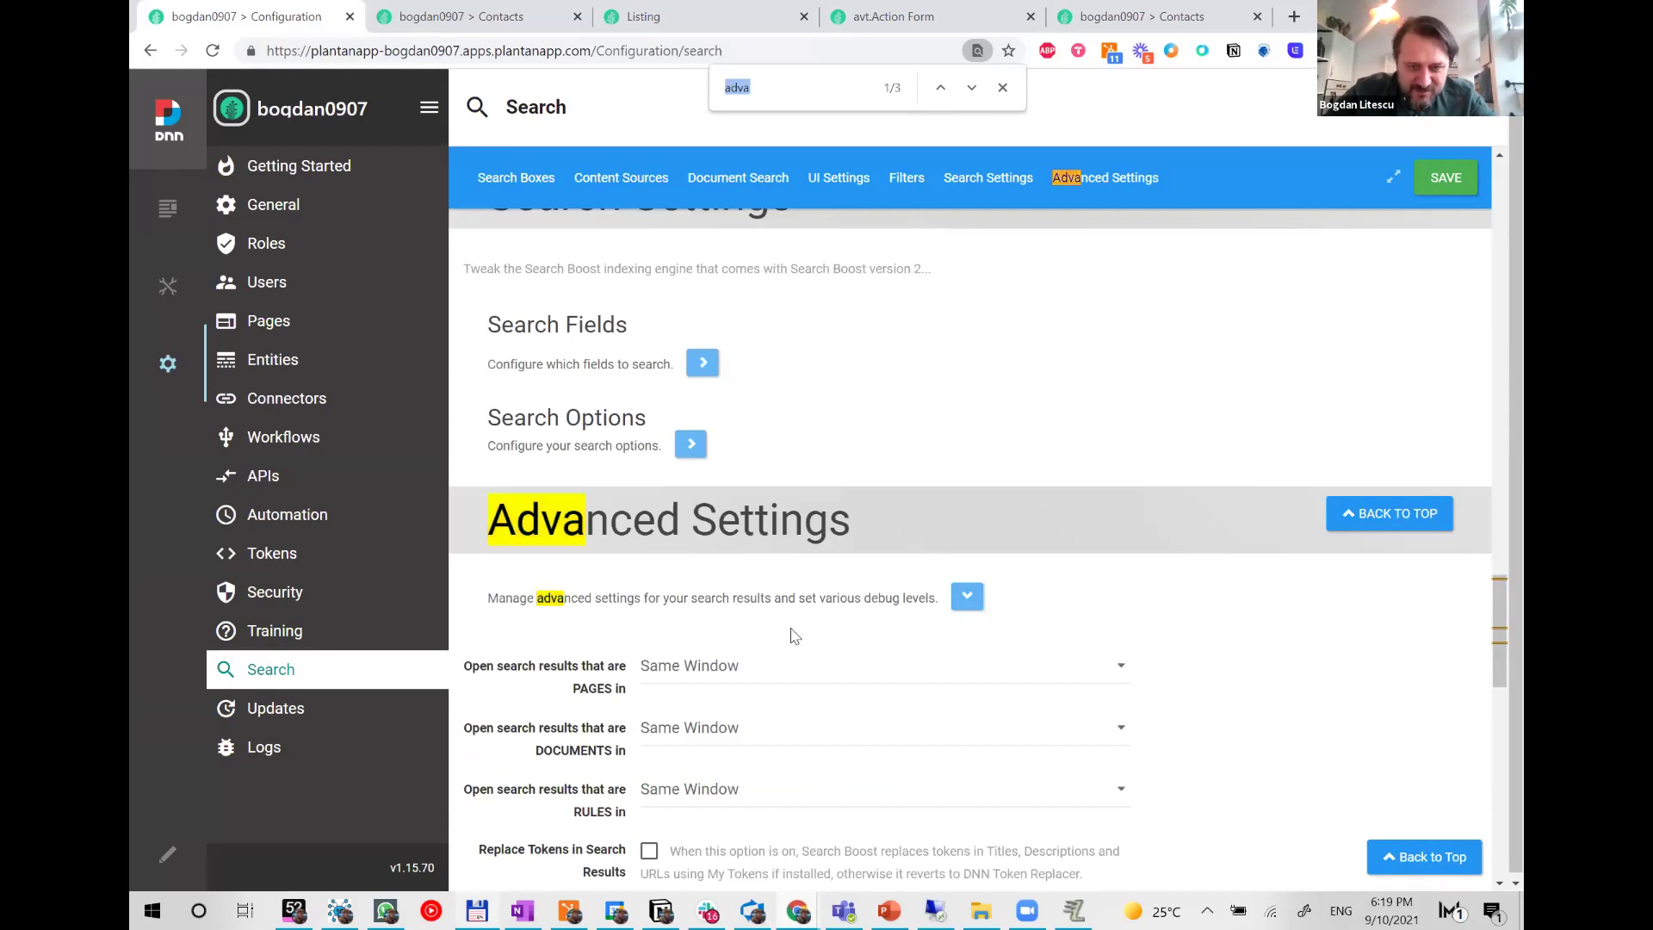
- Expand the Search Fields and Search Options sections and examine the matching, module result, boost and stop word settings
{"action": "key", "text": "shift+Return"}
{"action": "left_click", "coordinate": [690, 443]}
{"action": "key", "text": "Escape"}
{"action": "scroll", "coordinate": [754, 491], "scroll_direction": "up", "scroll_amount": 3}
{"action": "scroll", "coordinate": [755, 491], "scroll_direction": "up", "scroll_amount": 6}
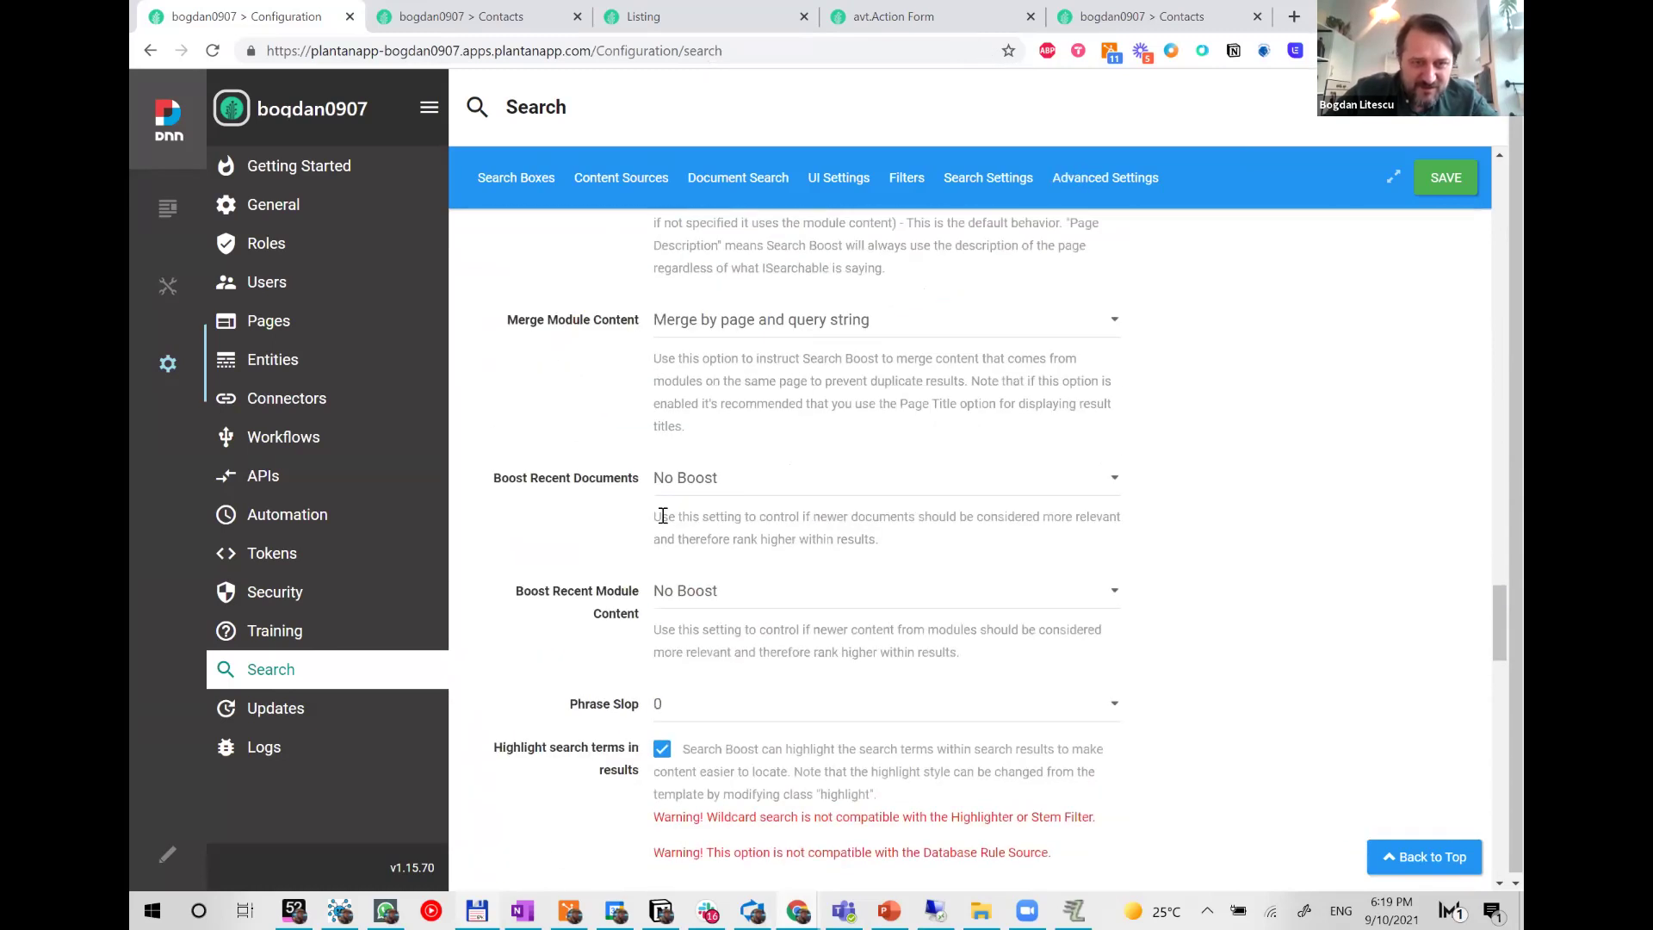
{"action": "scroll", "coordinate": [723, 590], "scroll_direction": "up", "scroll_amount": 10}
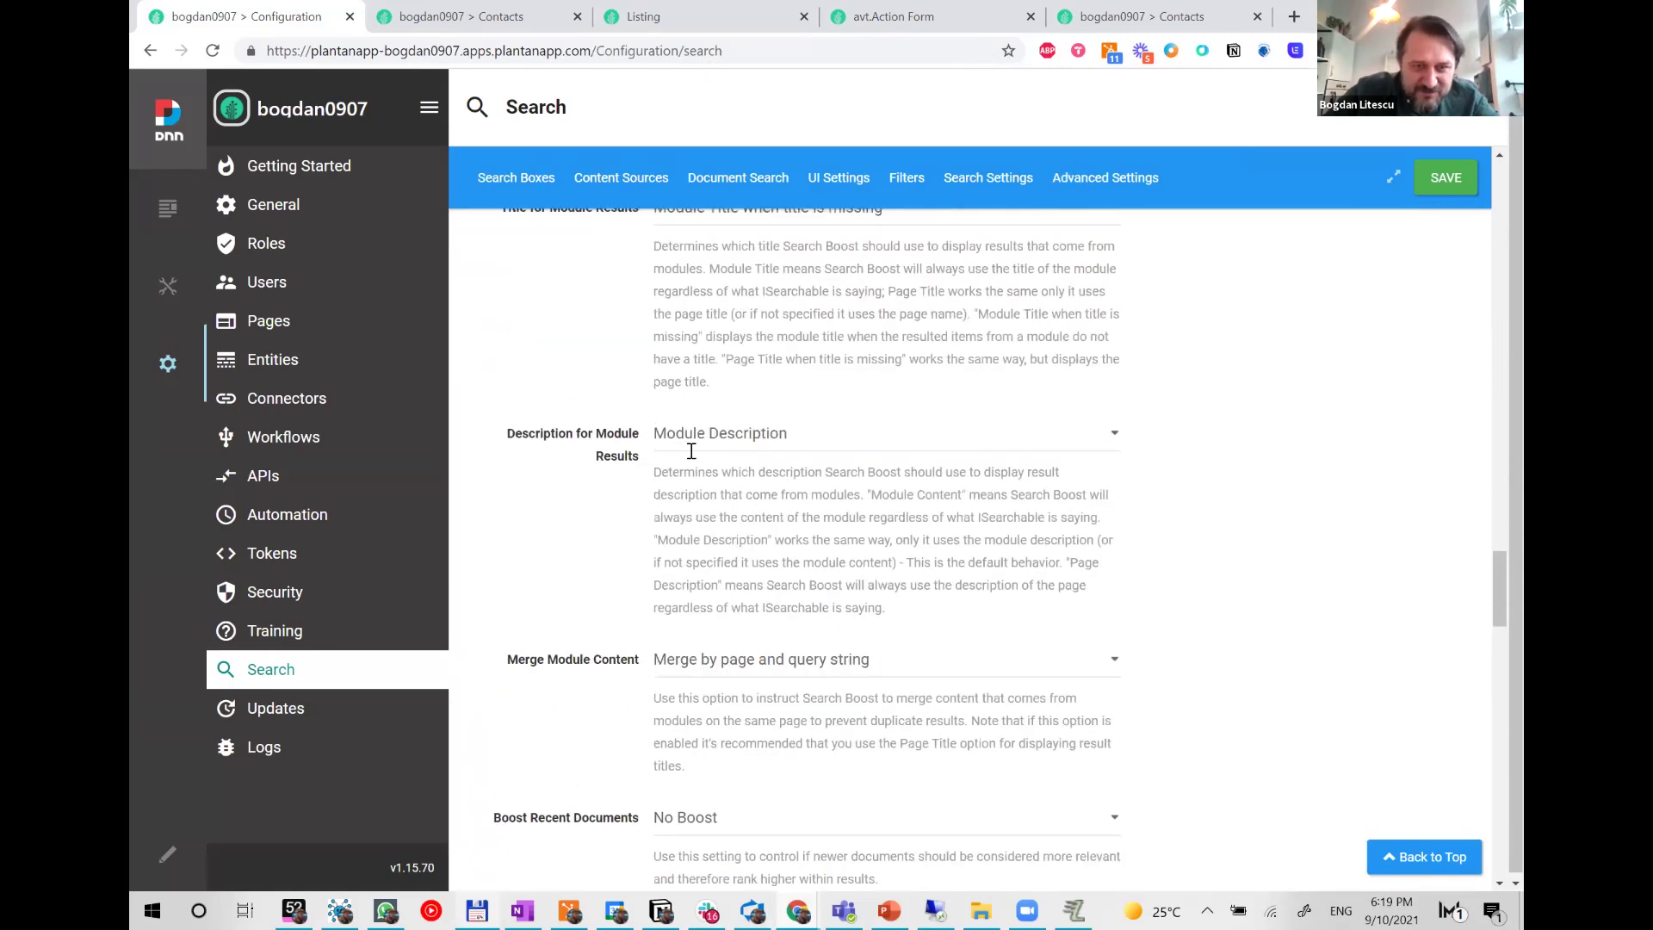
{"action": "scroll", "coordinate": [689, 417], "scroll_direction": "up", "scroll_amount": 4}
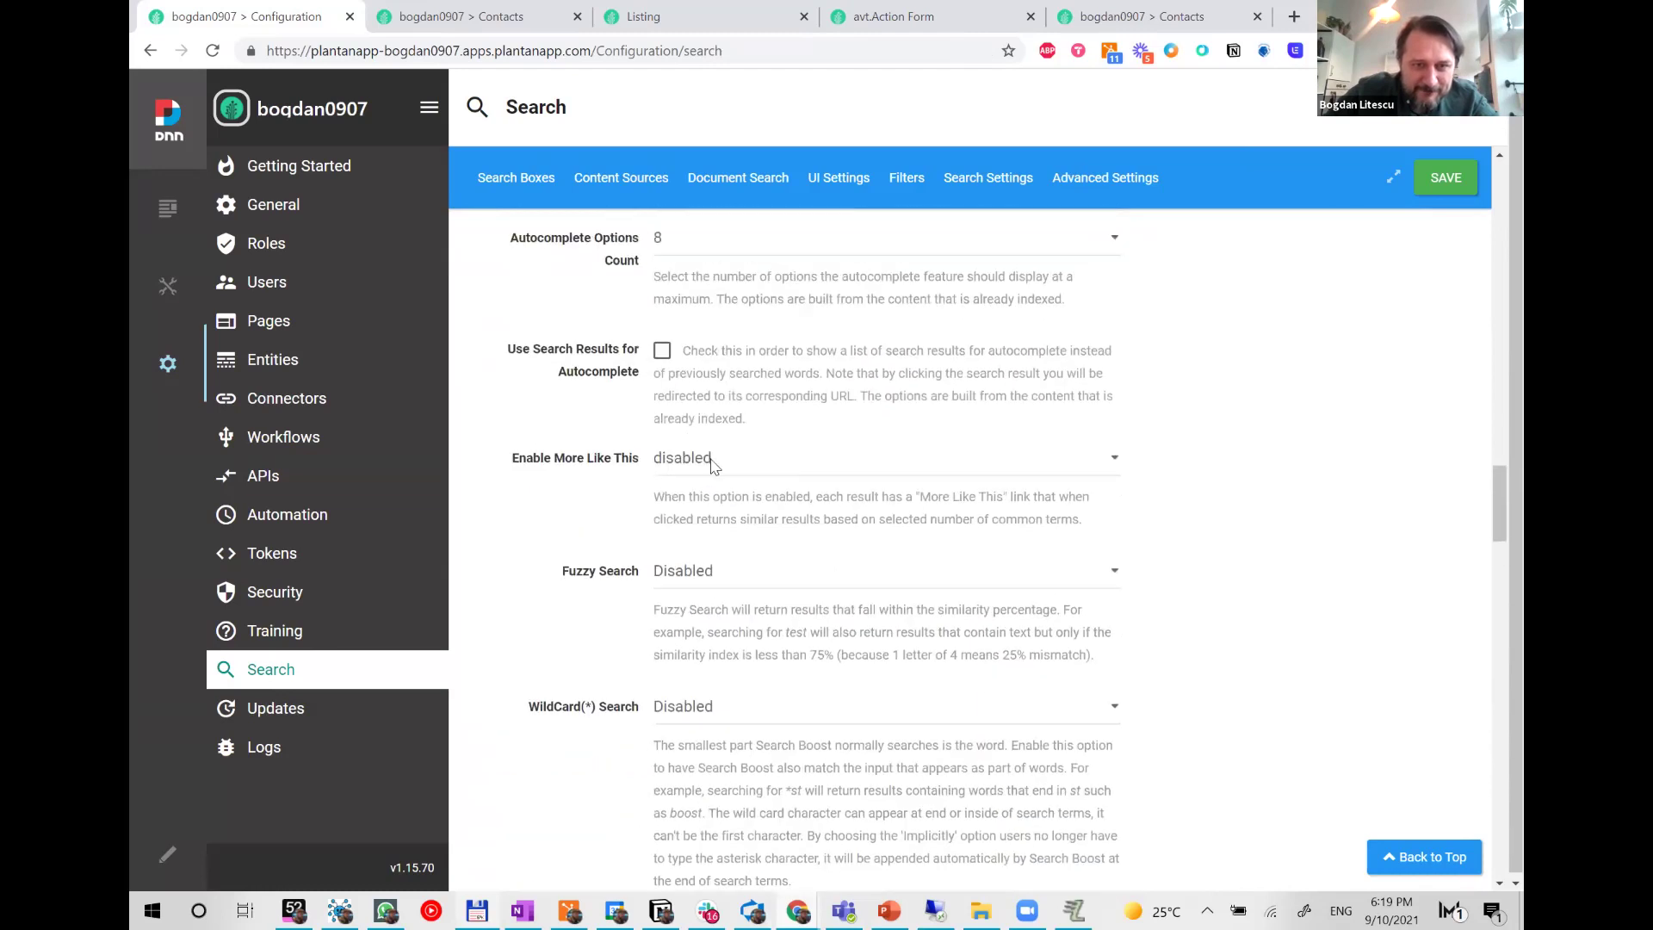
{"action": "scroll", "coordinate": [689, 387], "scroll_direction": "up", "scroll_amount": 3}
{"action": "scroll", "coordinate": [741, 482], "scroll_direction": "down", "scroll_amount": 4}
{"action": "scroll", "coordinate": [746, 533], "scroll_direction": "down", "scroll_amount": 4}
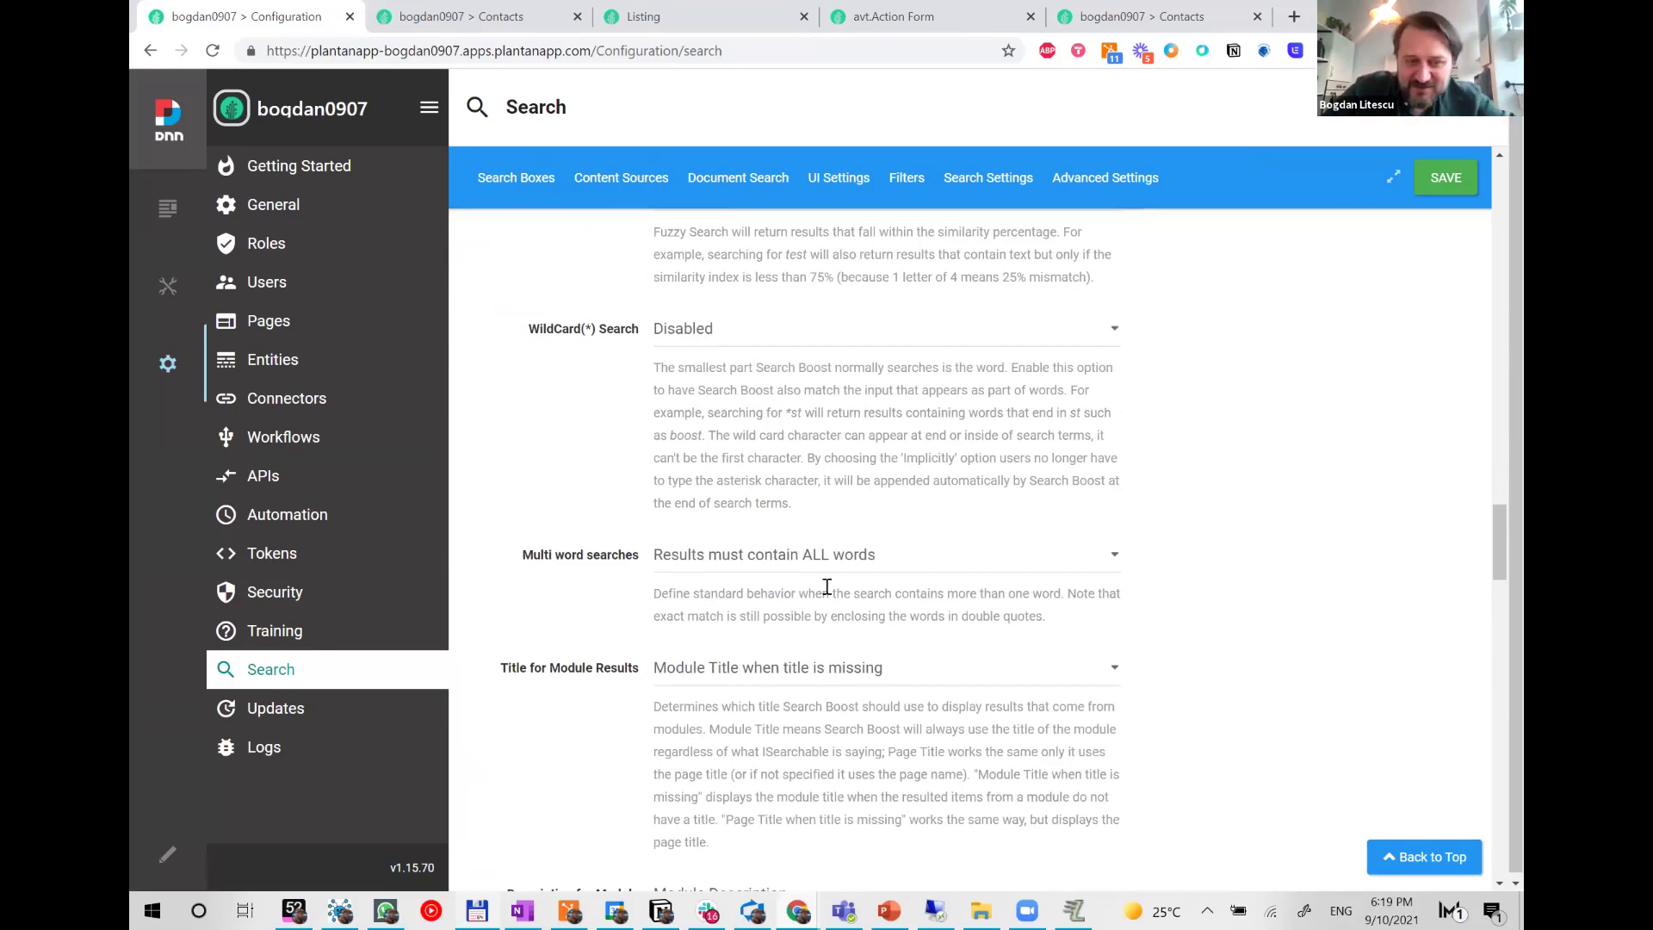
{"action": "scroll", "coordinate": [827, 587], "scroll_direction": "down", "scroll_amount": 5}
{"action": "scroll", "coordinate": [1153, 570], "scroll_direction": "down", "scroll_amount": 6}
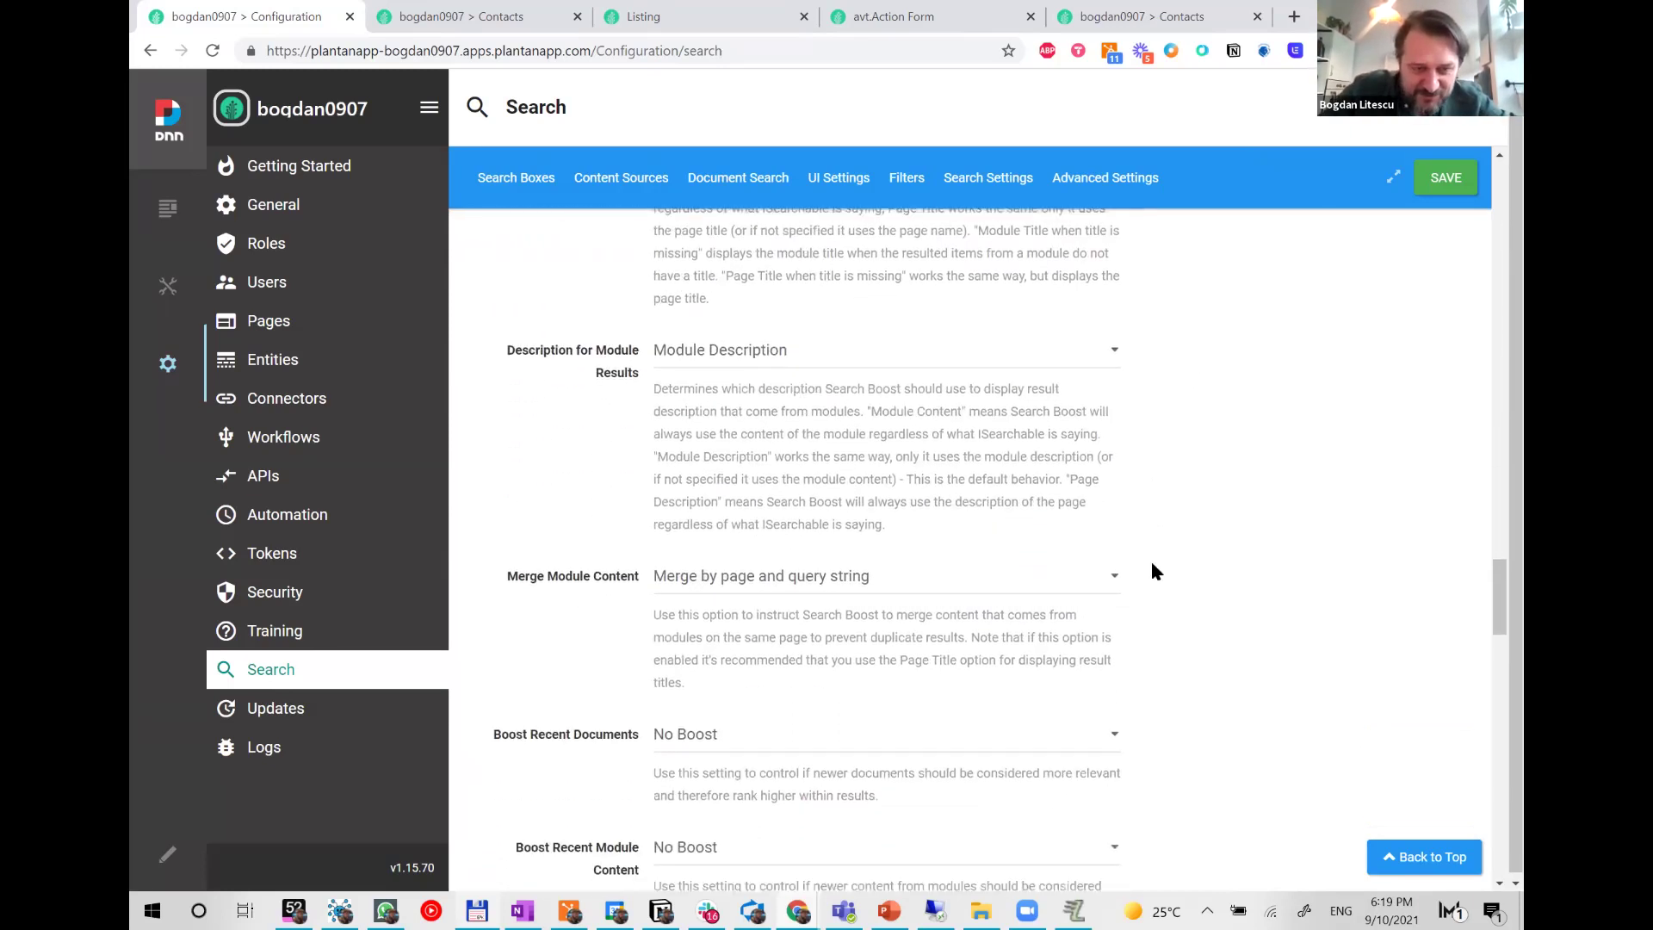
{"action": "scroll", "coordinate": [1158, 580], "scroll_direction": "down", "scroll_amount": 4}
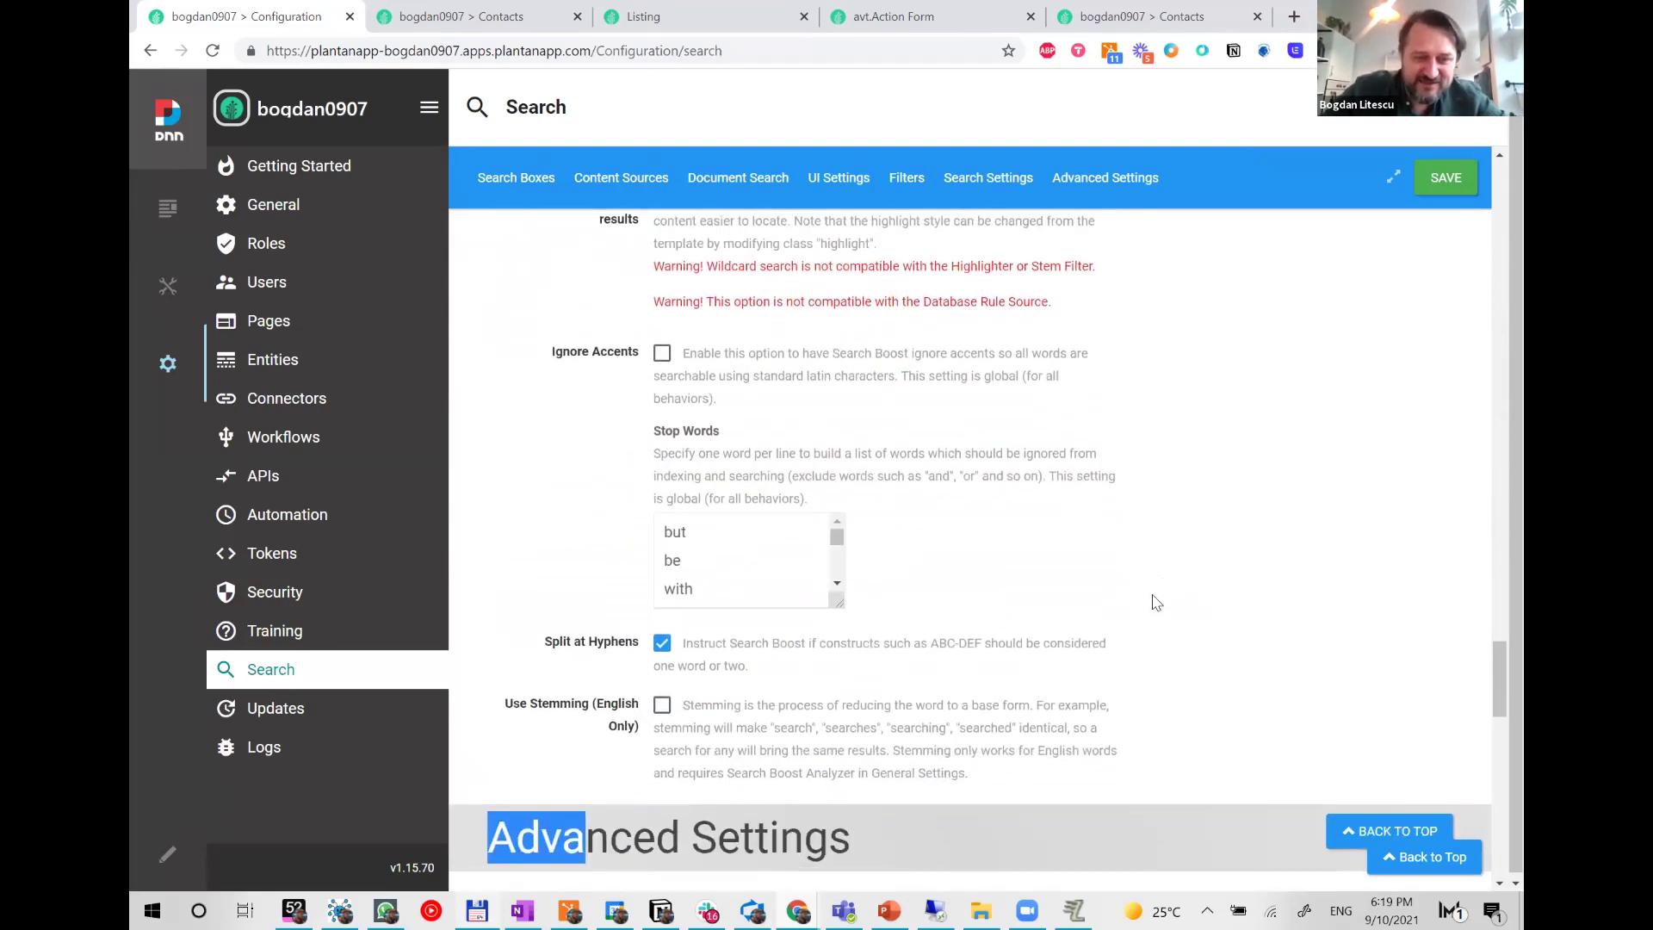
{"action": "scroll", "coordinate": [1162, 620], "scroll_direction": "down", "scroll_amount": 3}
- Examine the Filters, Document Search, Content Sources and Search Boxes sections of the search configuration
{"action": "scroll", "coordinate": [1154, 624], "scroll_direction": "up", "scroll_amount": 5}
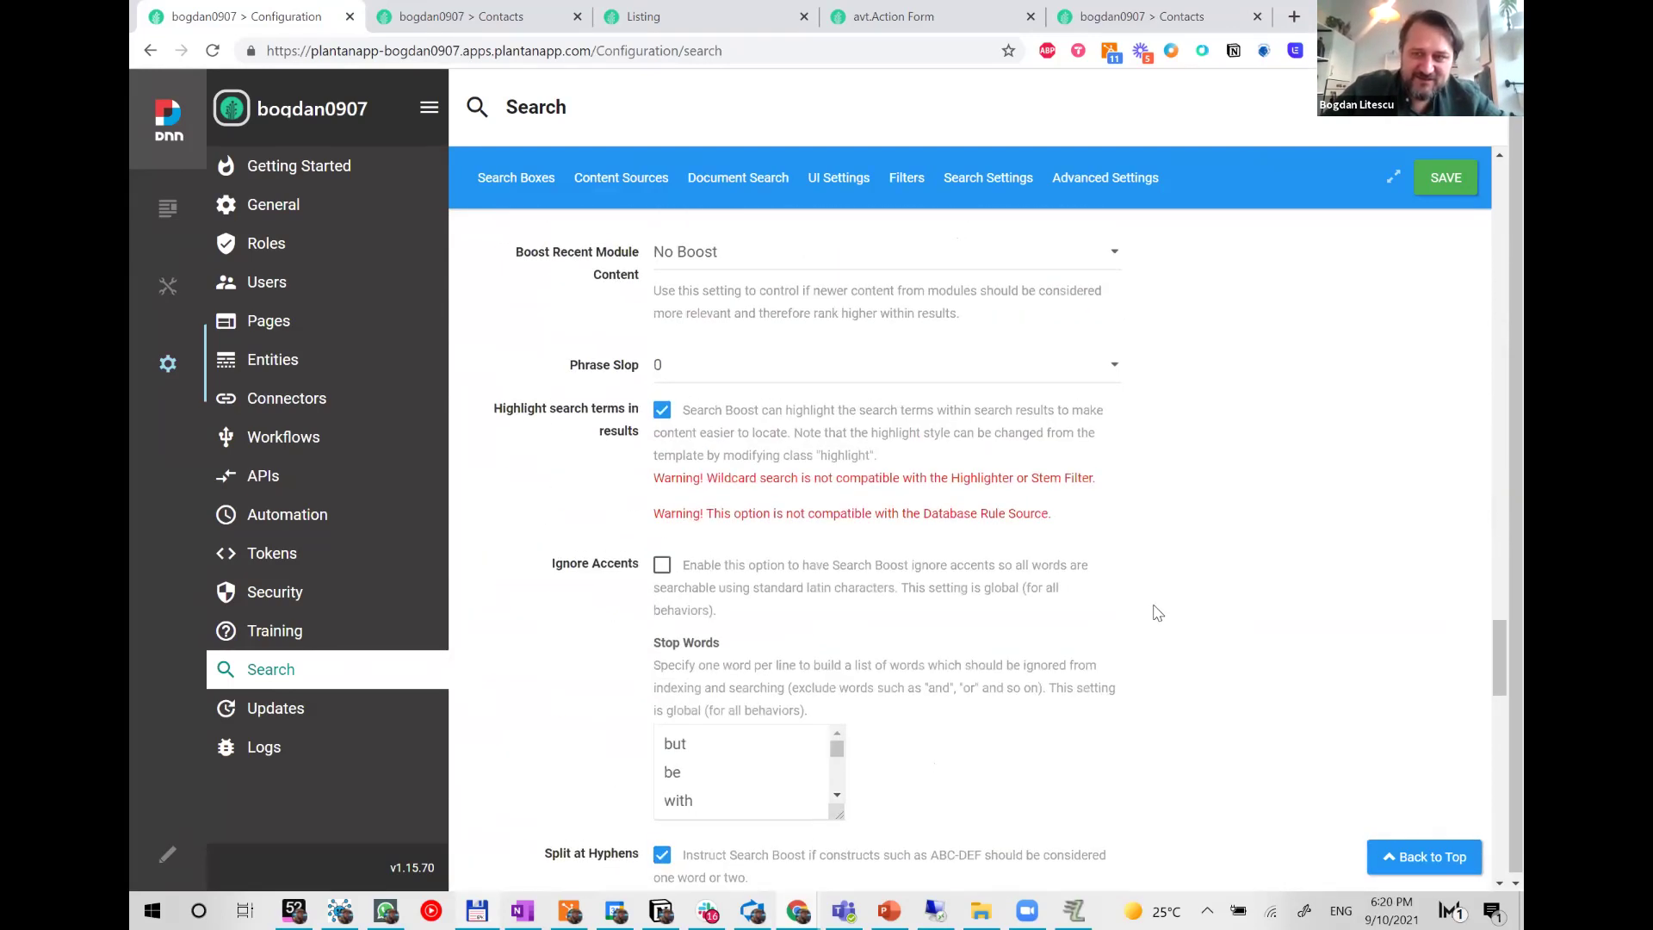
{"action": "scroll", "coordinate": [1158, 613], "scroll_direction": "up", "scroll_amount": 10}
{"action": "scroll", "coordinate": [1173, 613], "scroll_direction": "up", "scroll_amount": 10}
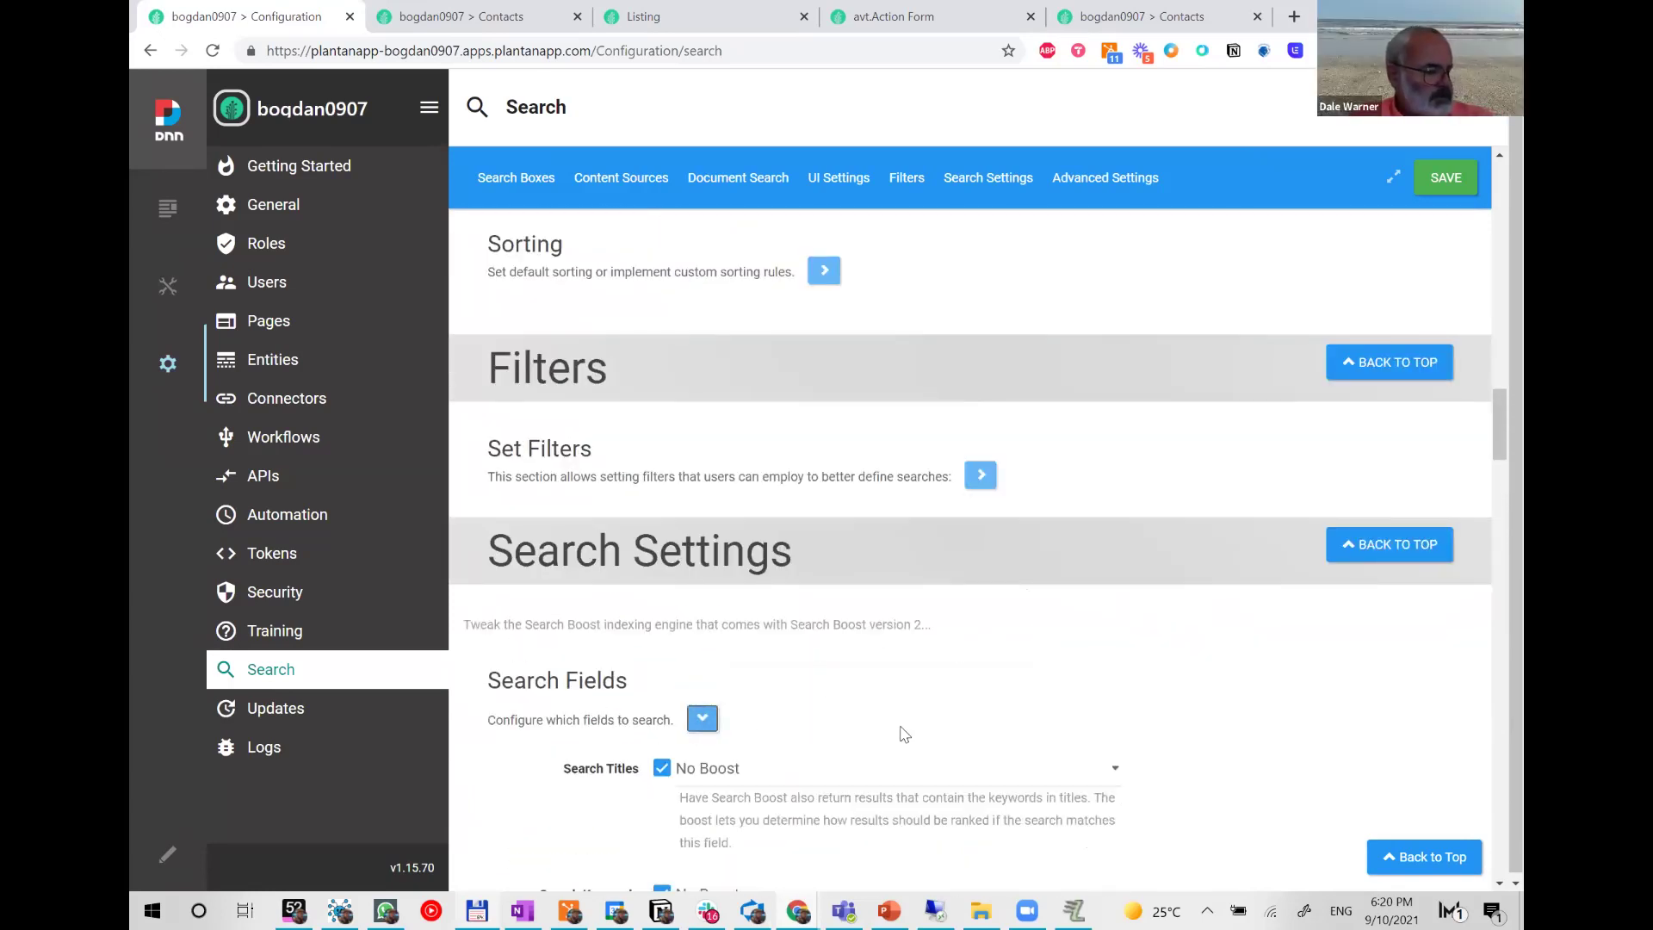
{"action": "scroll", "coordinate": [904, 733], "scroll_direction": "down", "scroll_amount": 8}
{"action": "scroll", "coordinate": [944, 634], "scroll_direction": "down", "scroll_amount": 4}
{"action": "scroll", "coordinate": [955, 611], "scroll_direction": "up", "scroll_amount": 15}
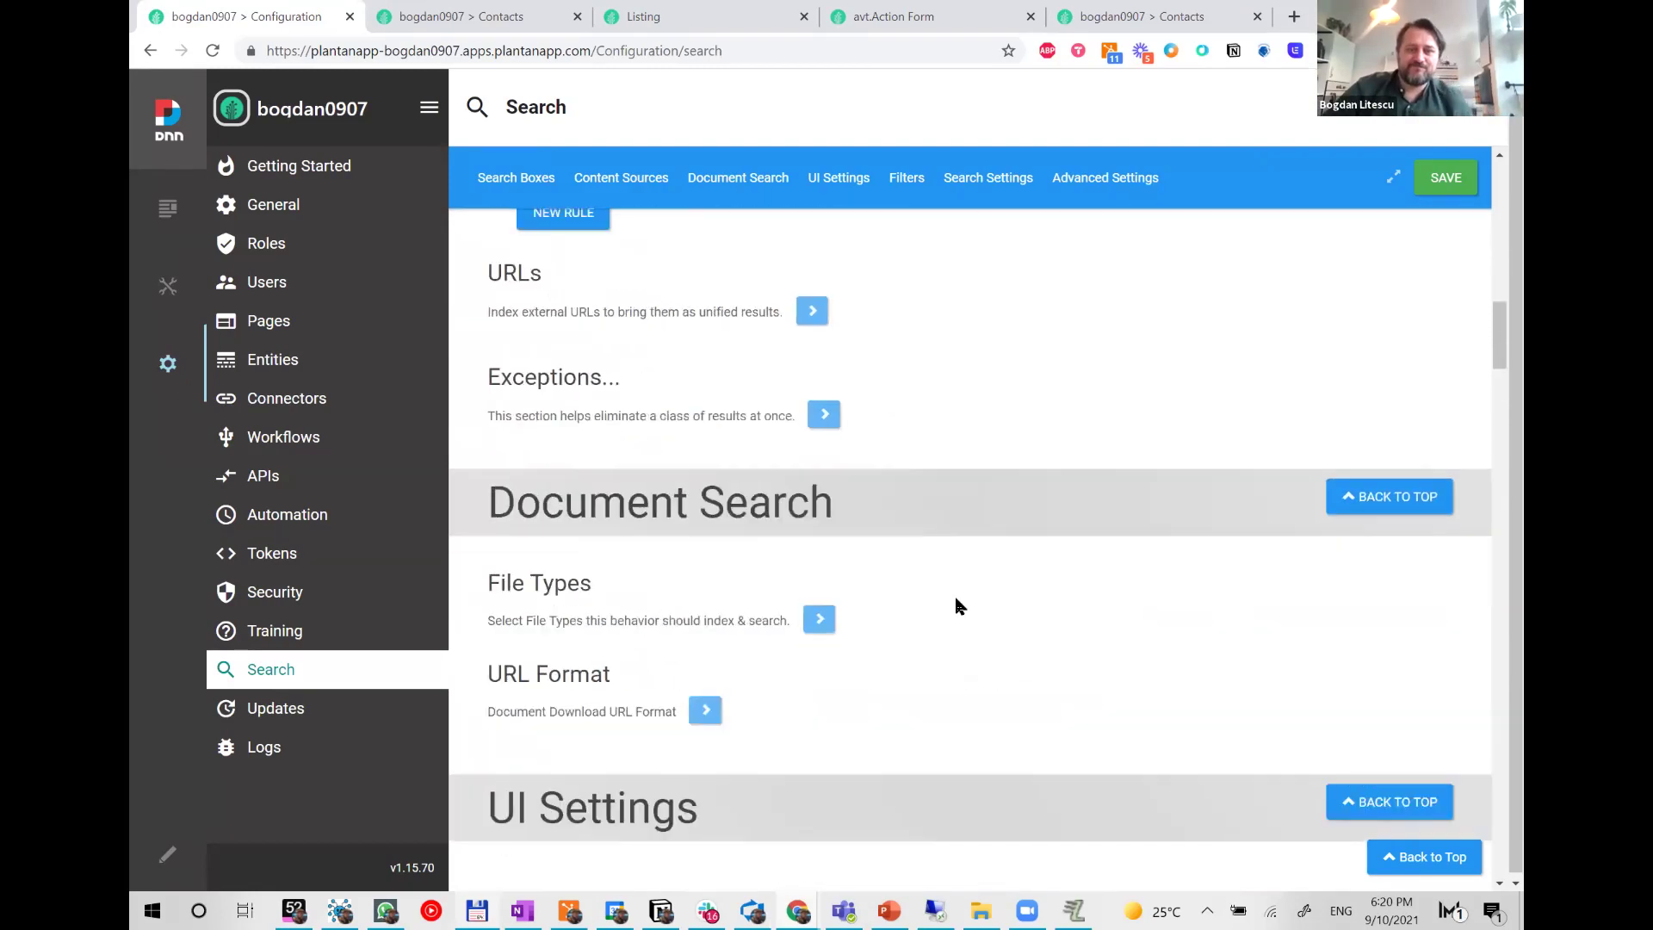
{"action": "right_click", "coordinate": [956, 603]}
{"action": "scroll", "coordinate": [925, 620], "scroll_direction": "up", "scroll_amount": 6}
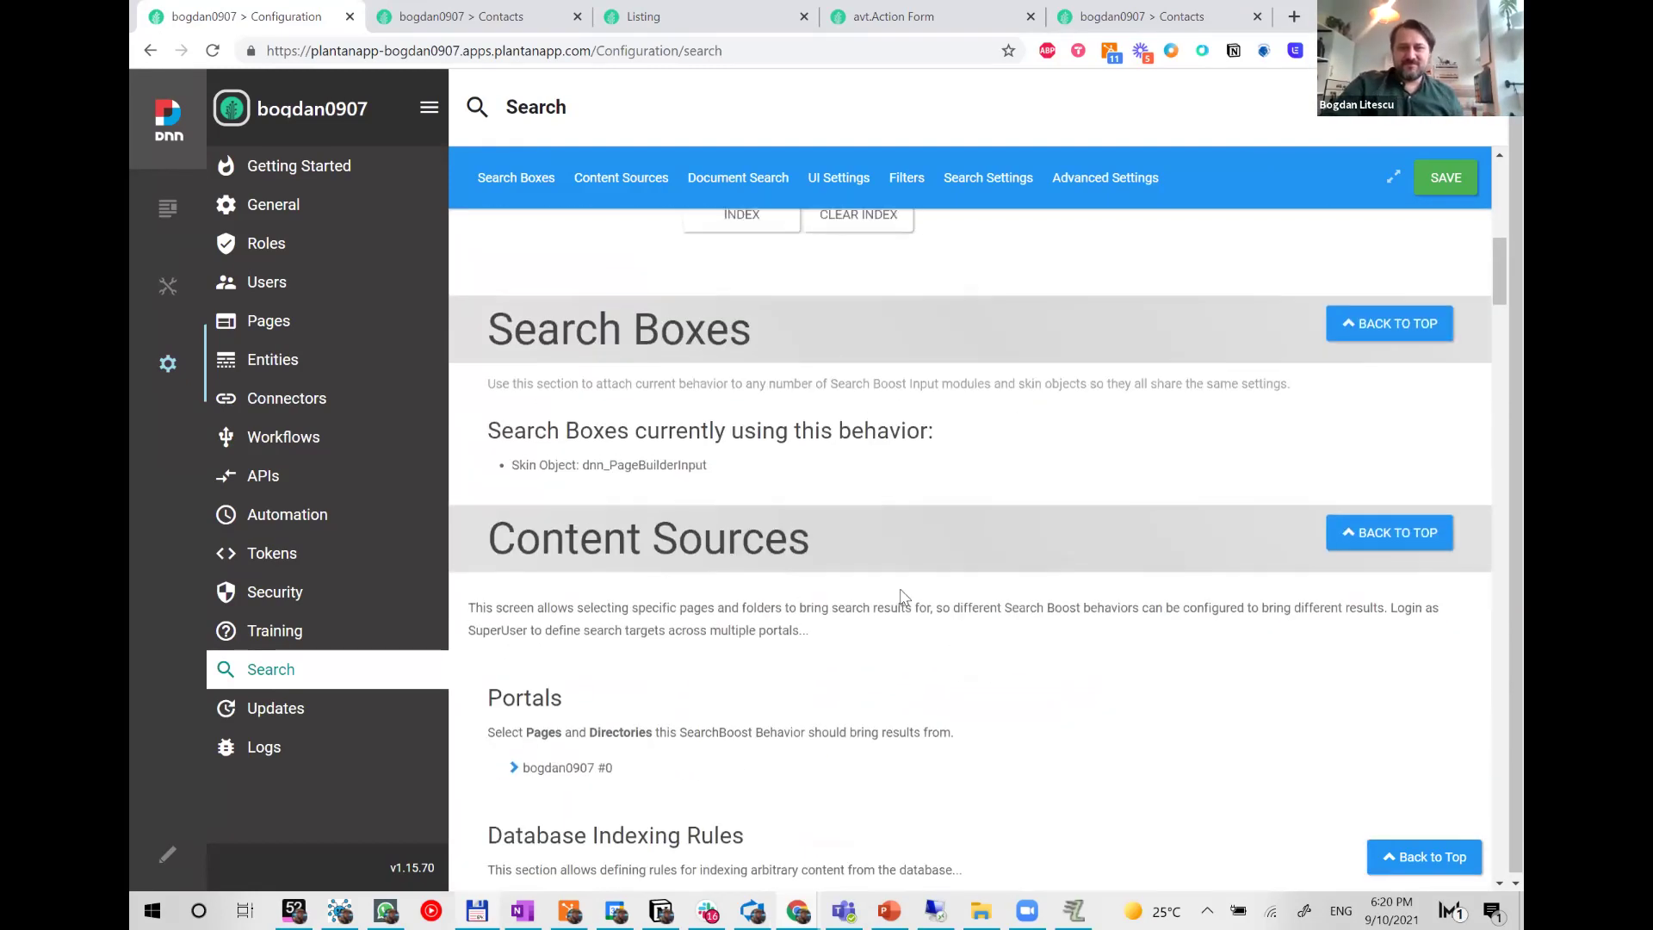
{"action": "scroll", "coordinate": [902, 594], "scroll_direction": "up", "scroll_amount": 5}
- Return to the Listing's Data Source settings and update them with the Name:joe pre-filter
{"action": "left_click", "coordinate": [641, 17]}
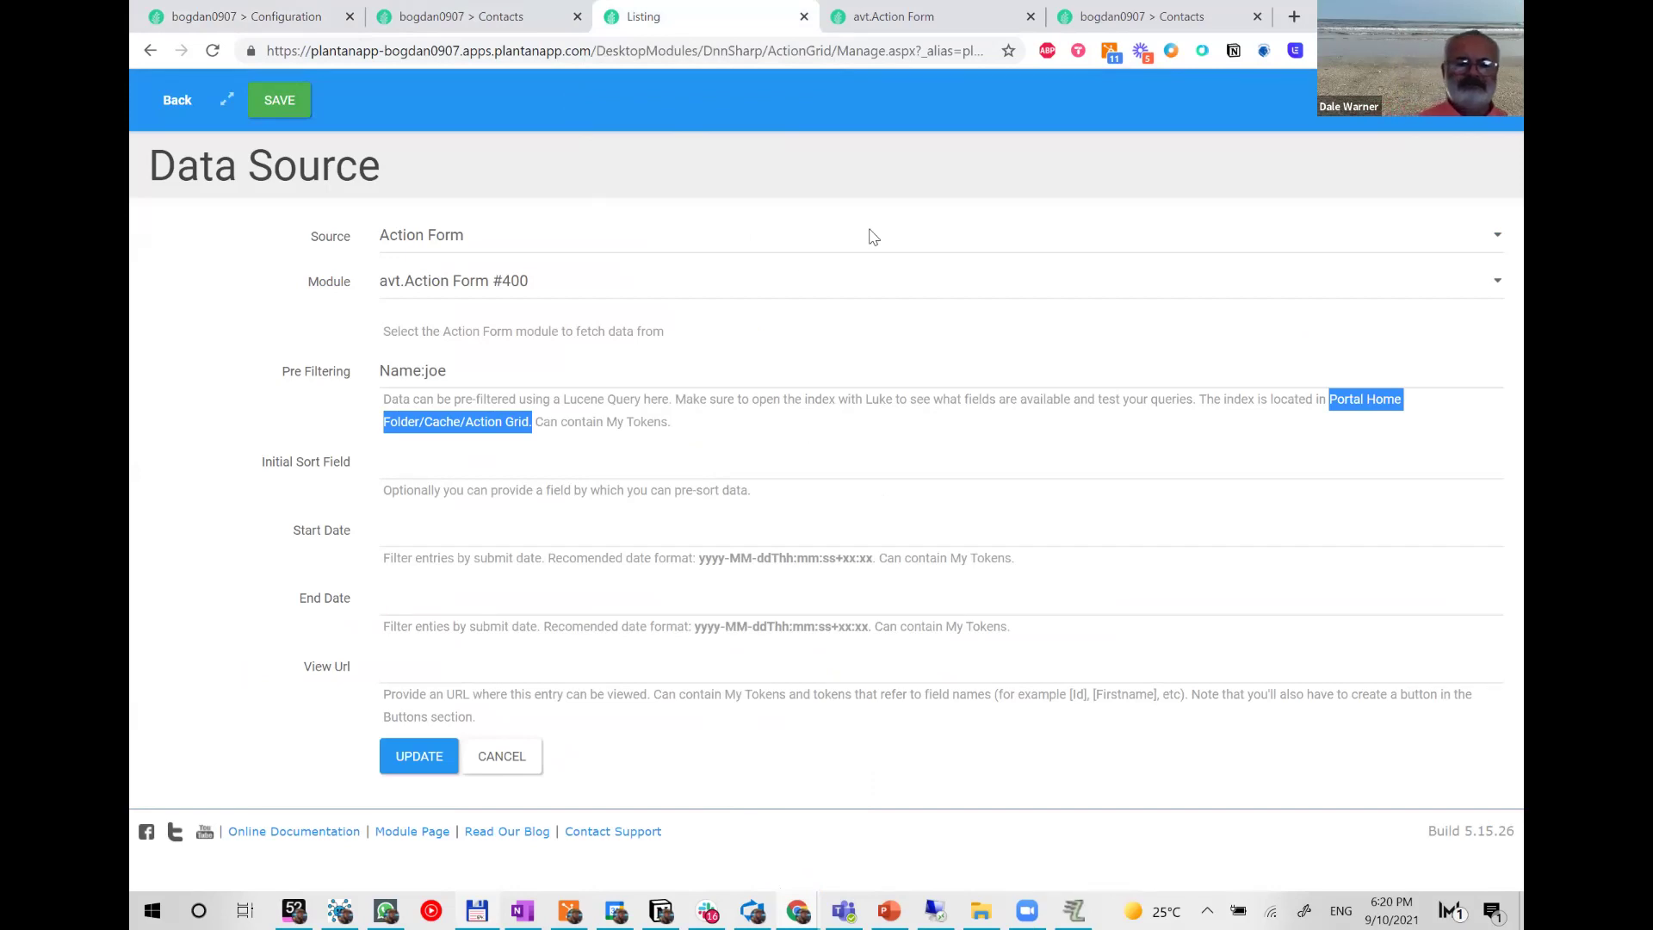
{"action": "left_click", "coordinate": [810, 360]}
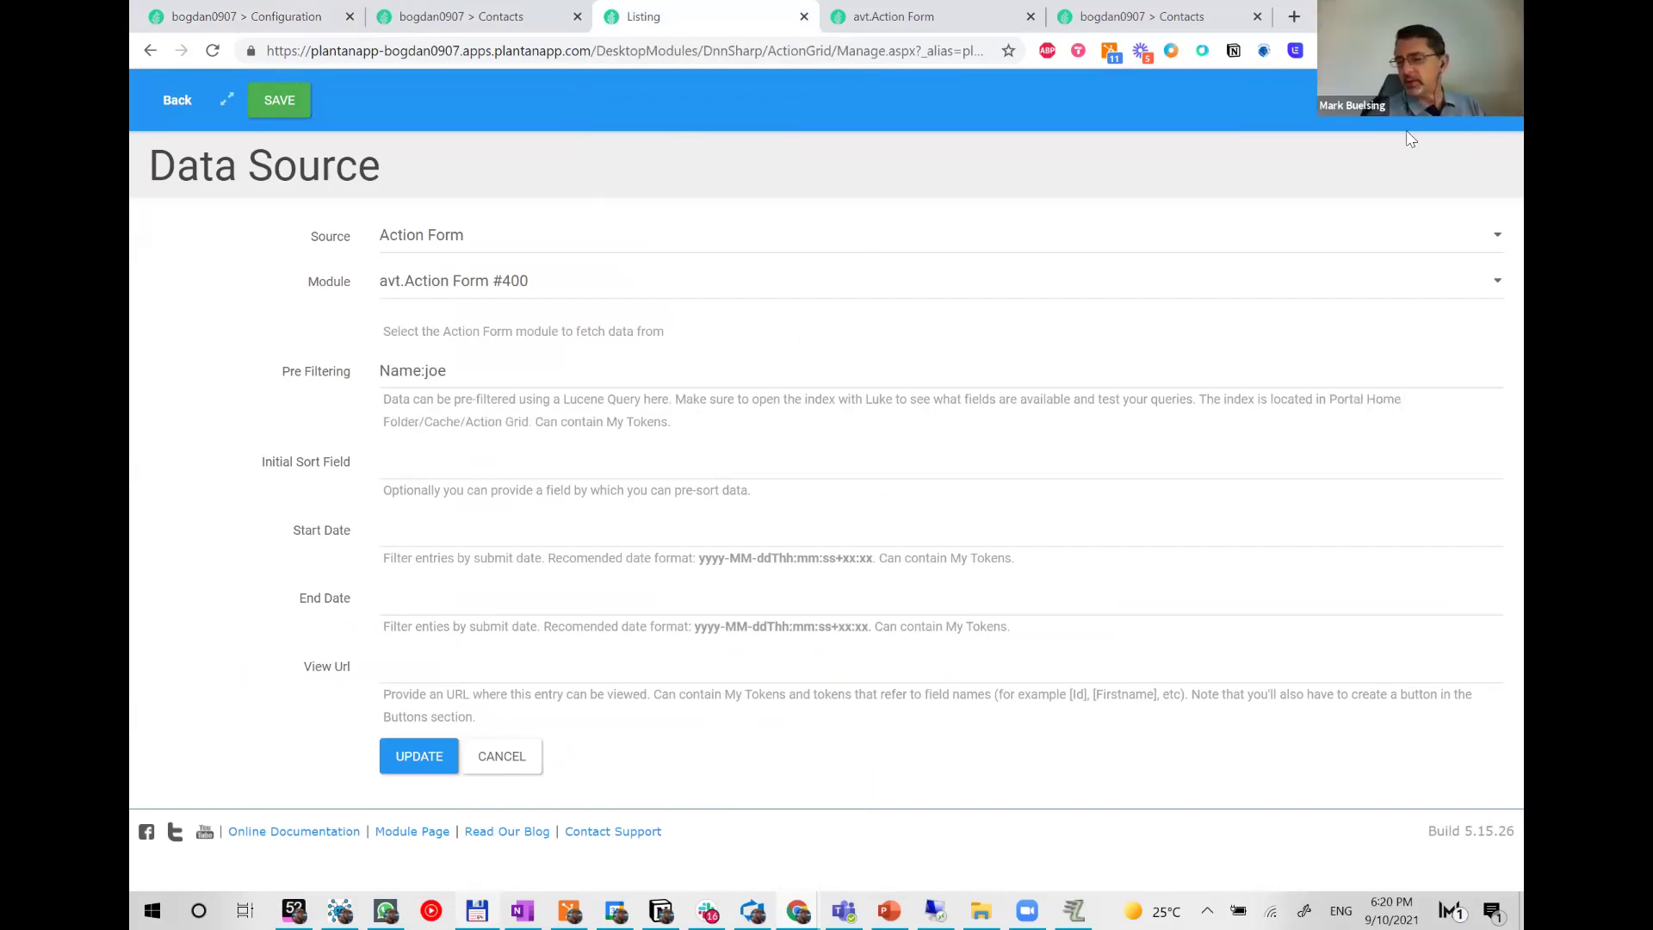
{"action": "left_click", "coordinate": [419, 756]}
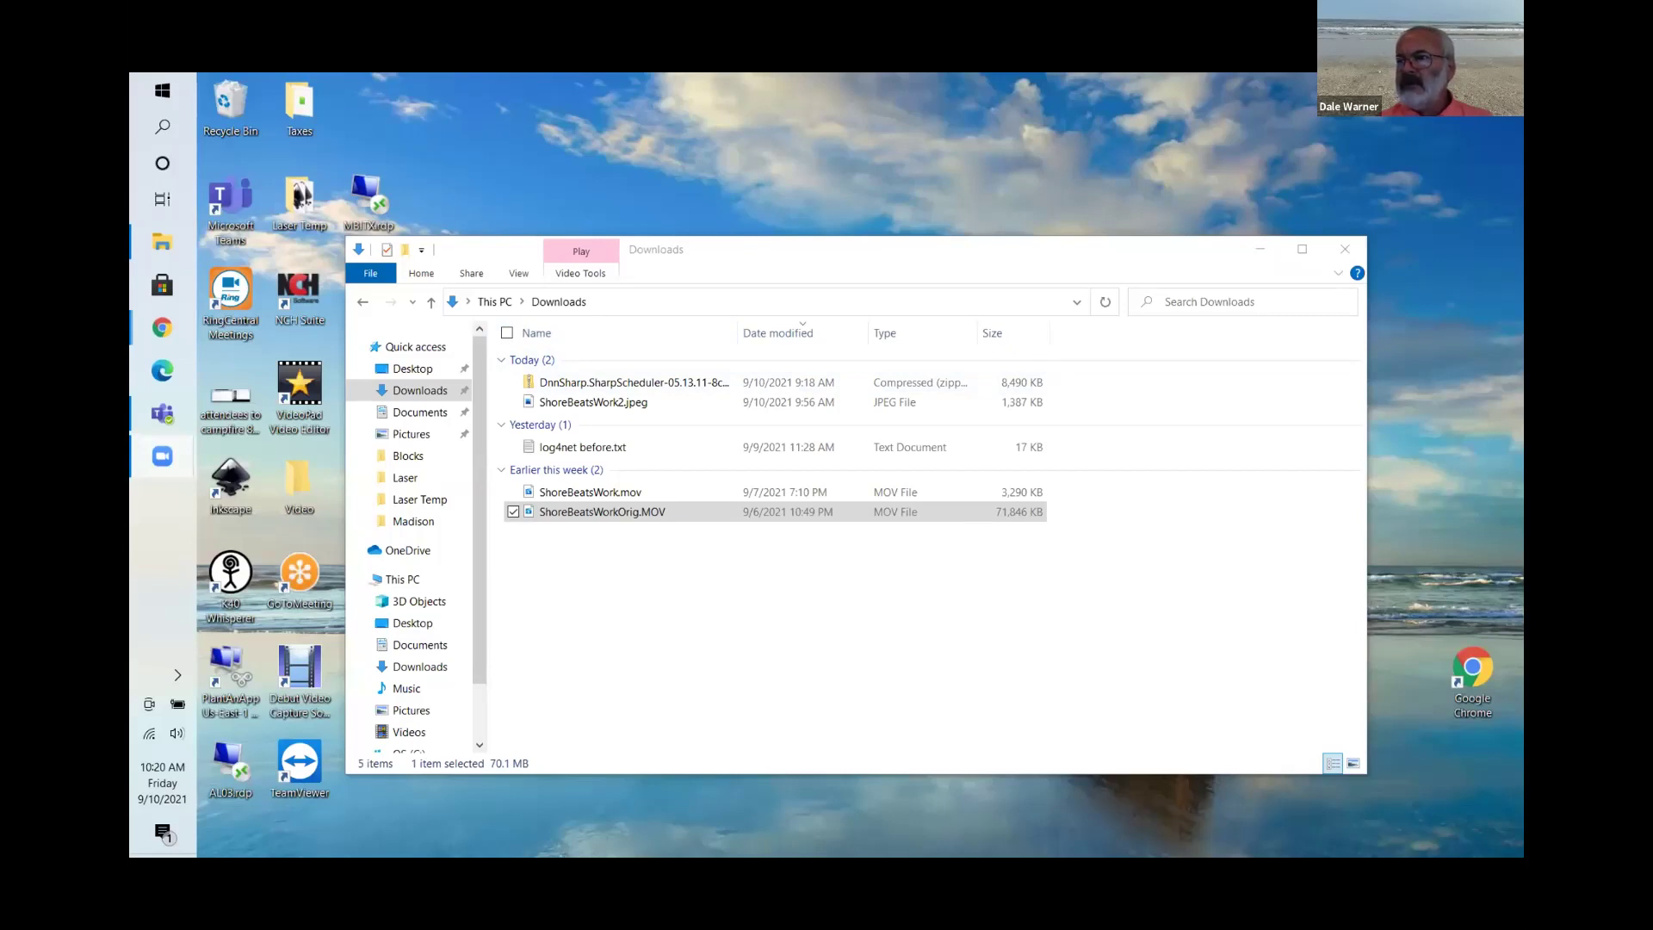
- Switch to the Ep18 Campfire slide deck and show slide 13 about recording data values changed in a workflow
{"action": "key", "text": "alt+Tab"}
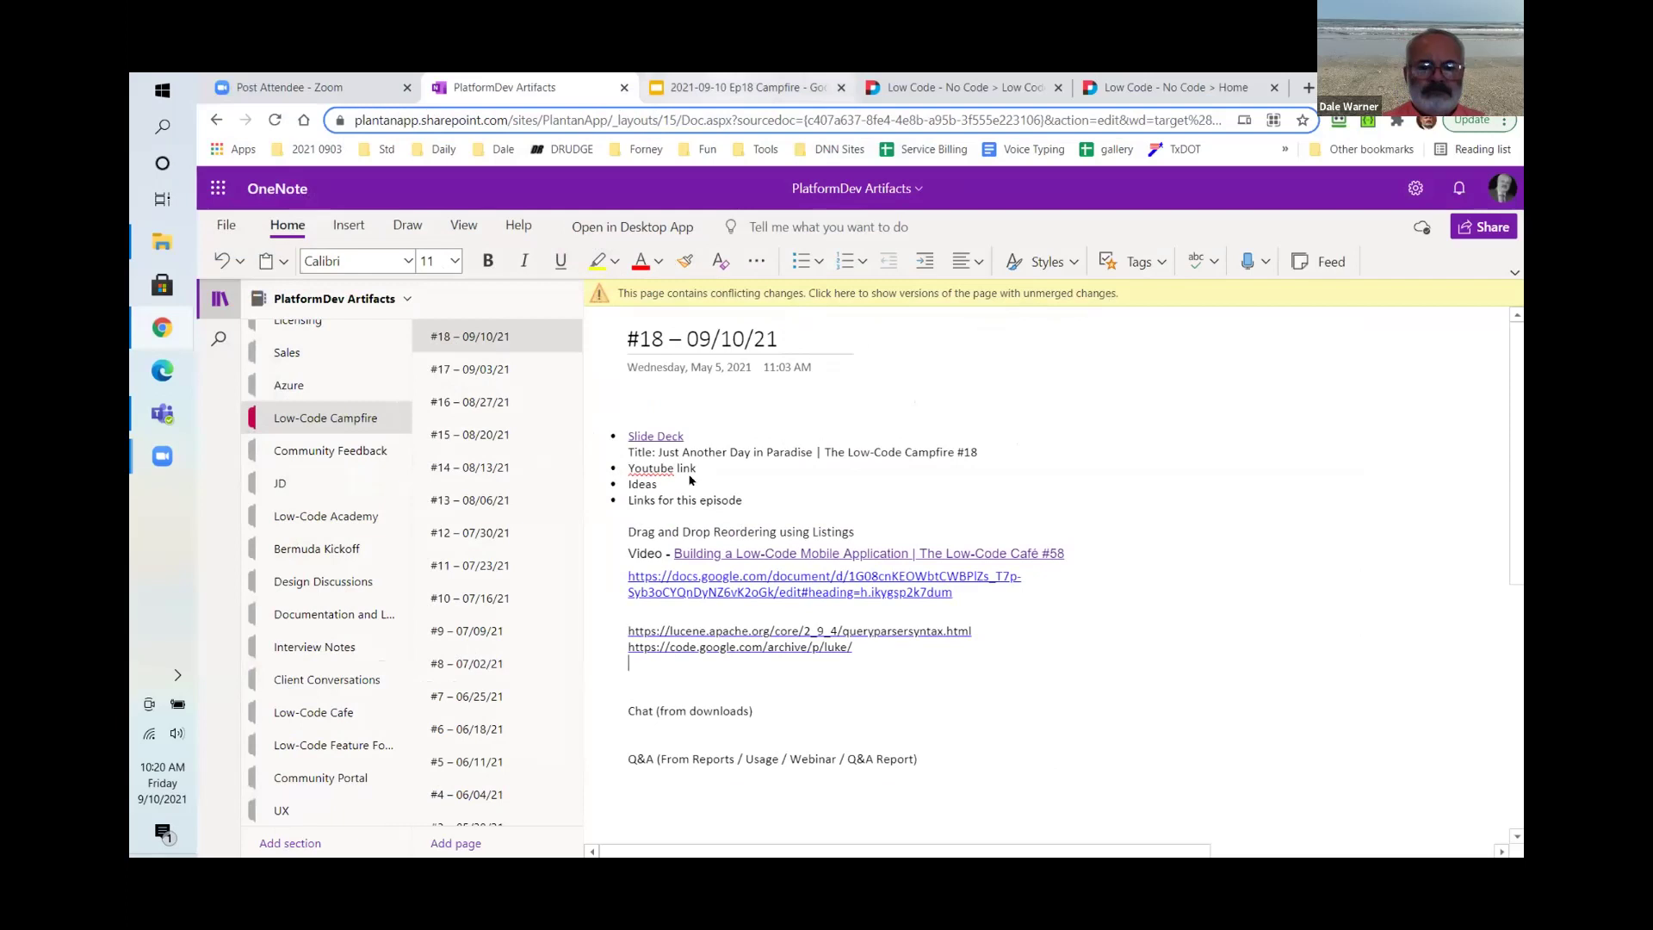
{"action": "key", "text": "ctrl+Tab"}
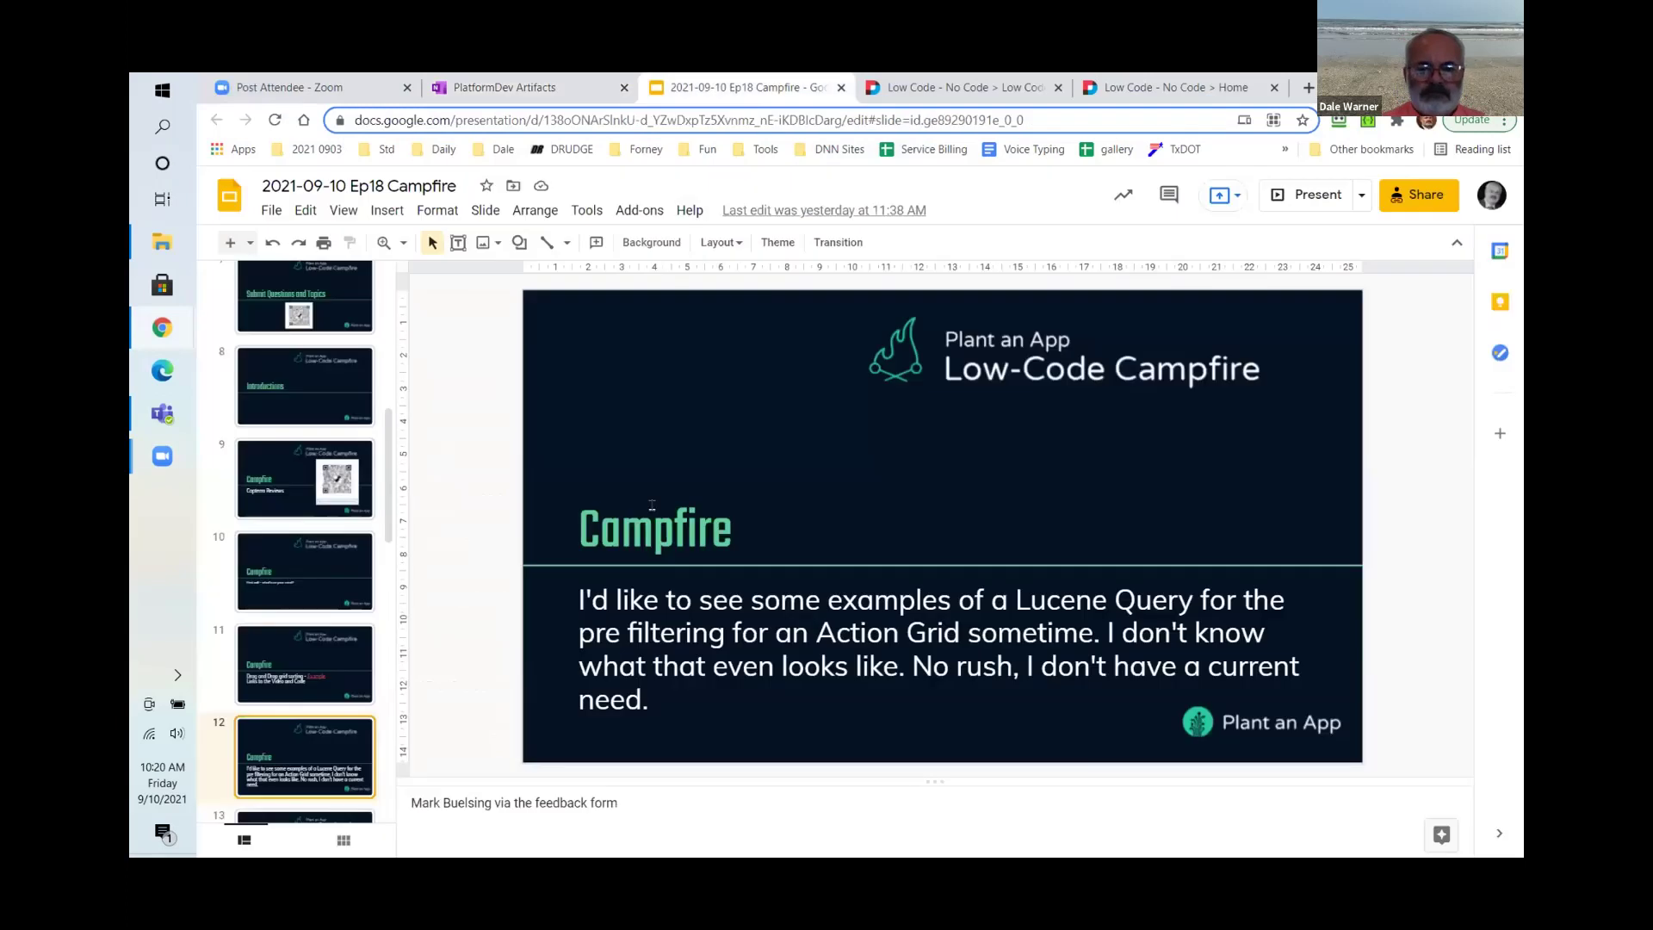
{"action": "scroll", "coordinate": [243, 595], "scroll_direction": "down", "scroll_amount": 2}
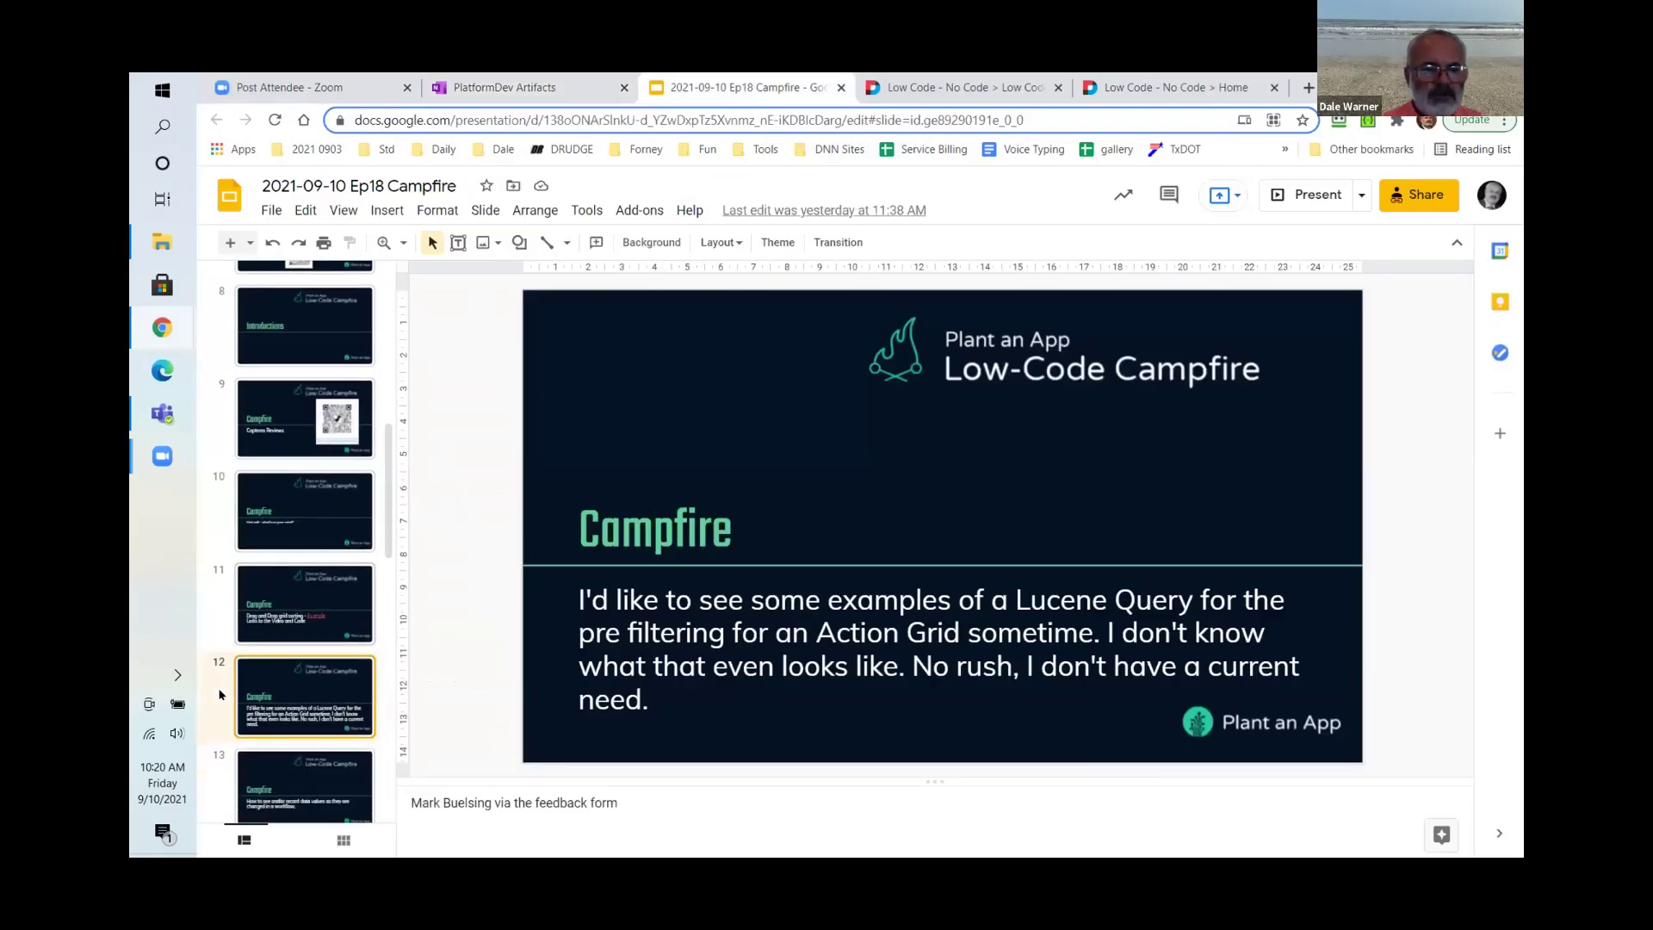
{"action": "left_click", "coordinate": [228, 654]}
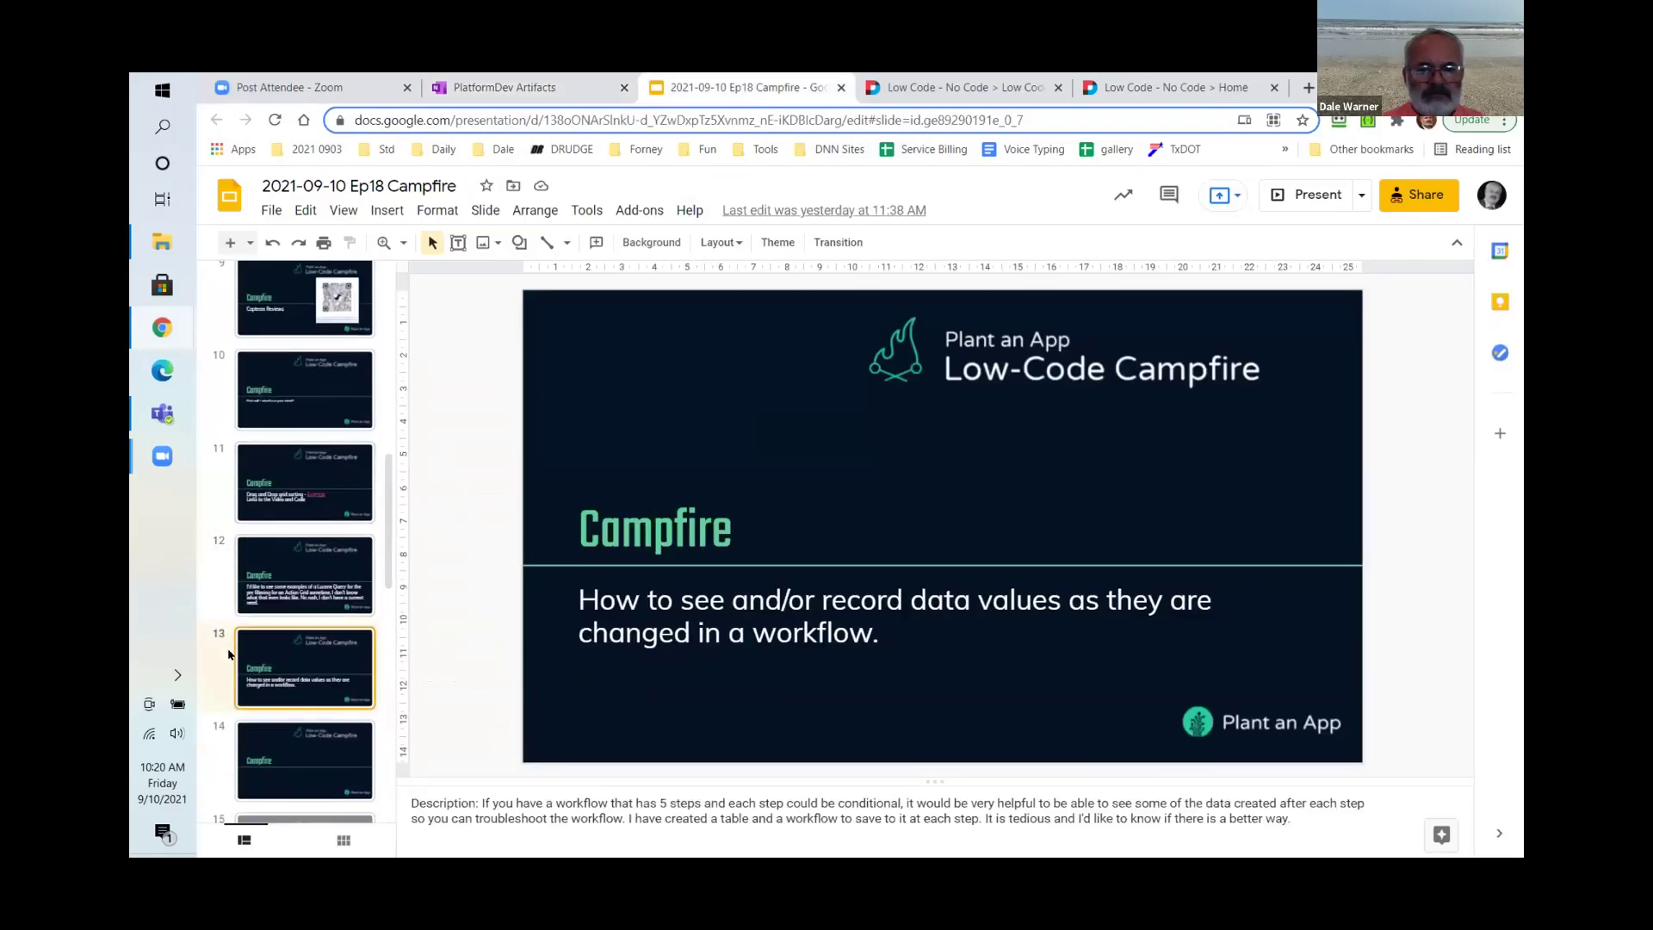
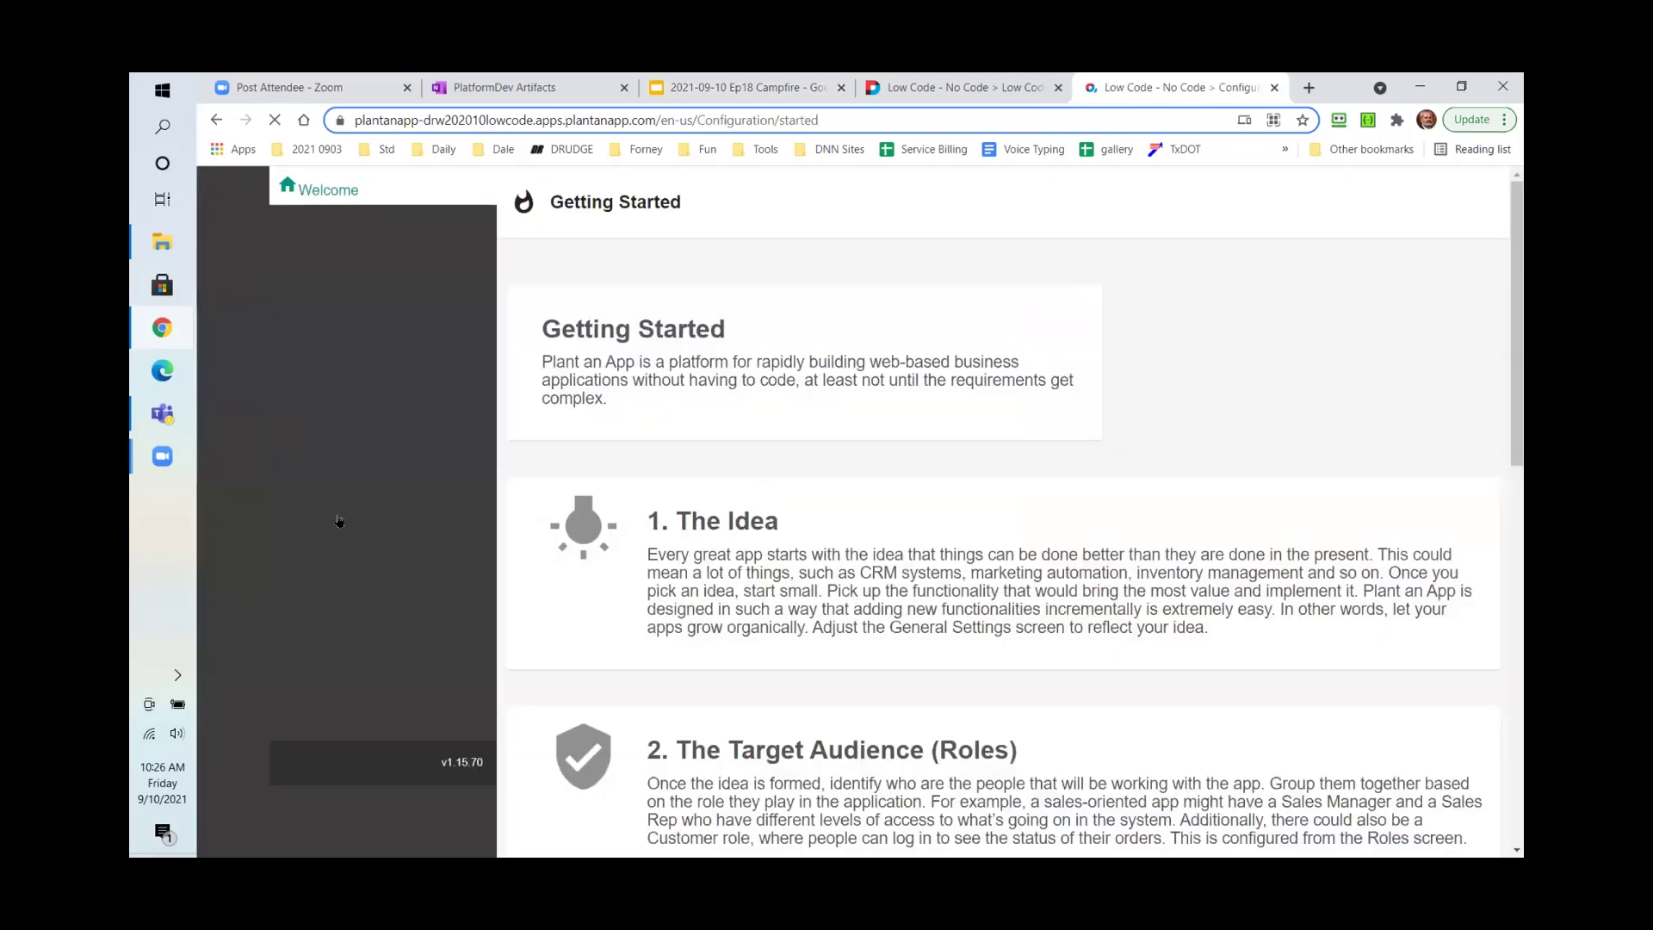
- Create a new workflow from the Workflows configuration and assign it to the Default namespace
{"action": "left_click", "coordinate": [332, 549]}
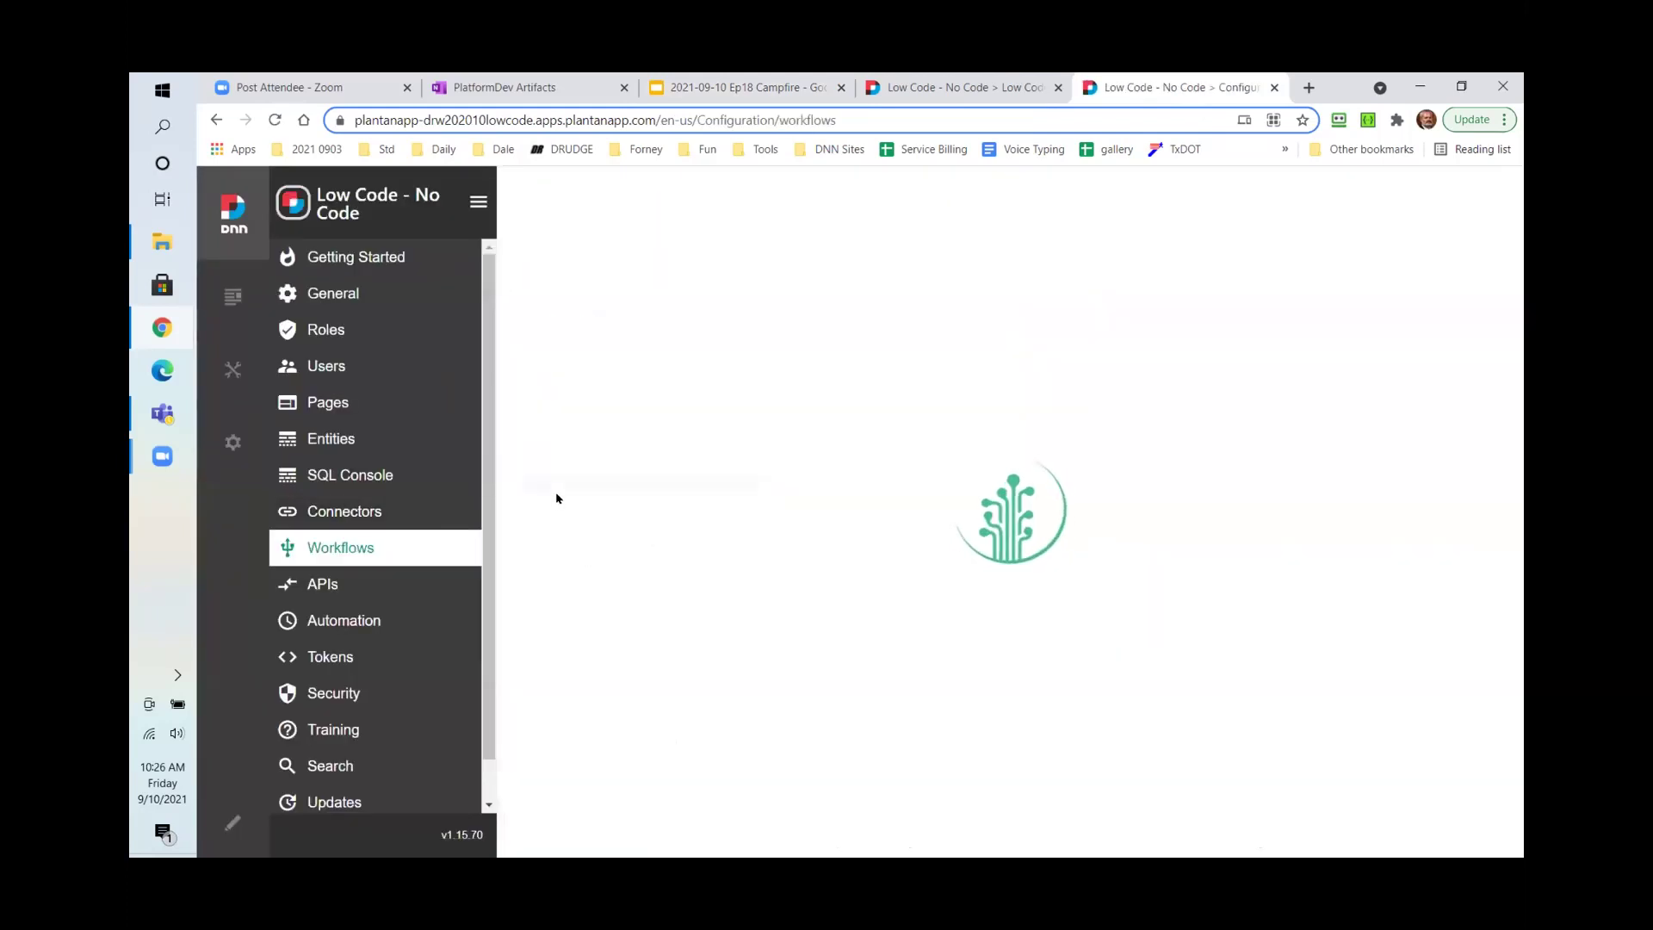
{"action": "left_click", "coordinate": [797, 208]}
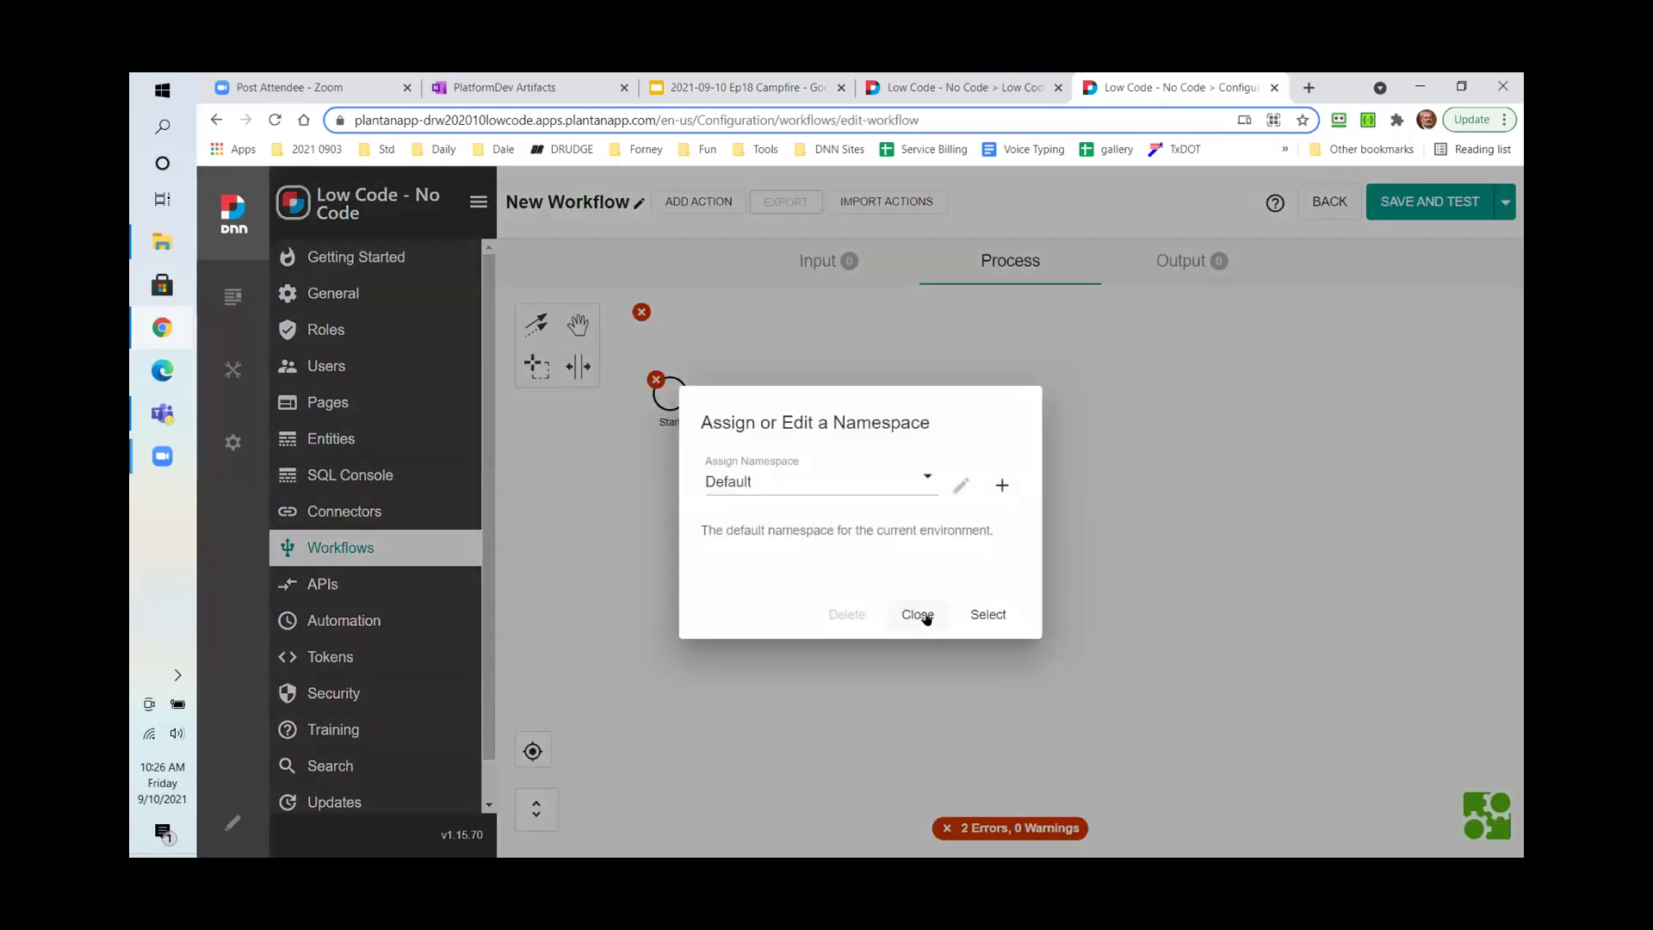
{"action": "left_click", "coordinate": [964, 605]}
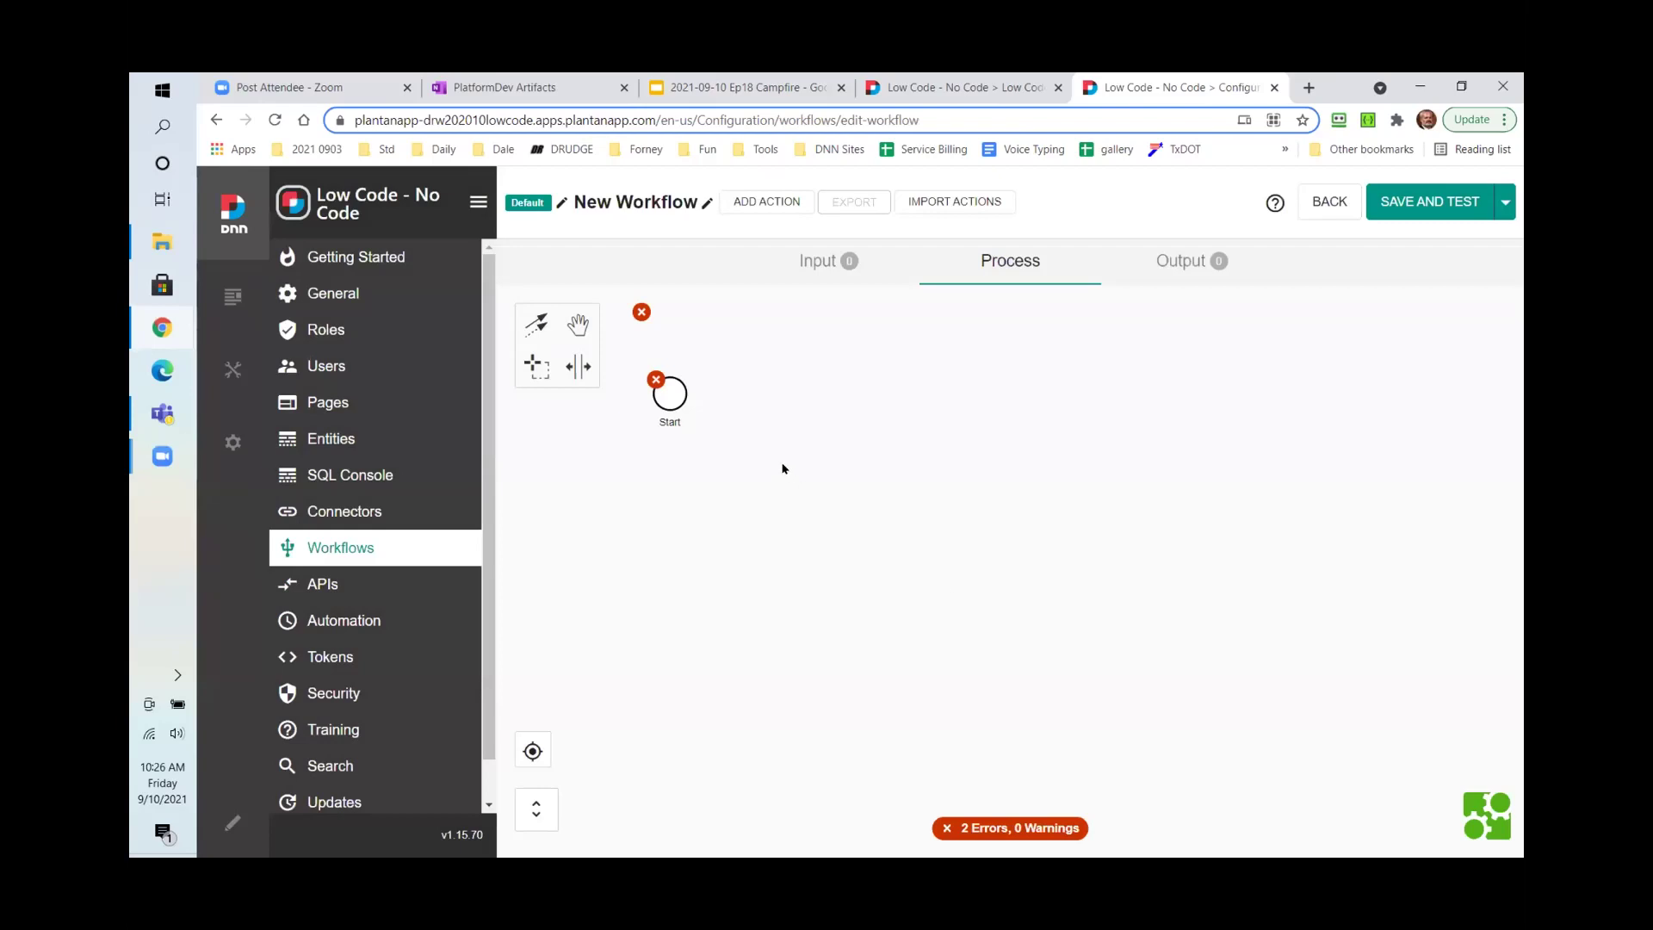
- Add an action after the workflow's Start event, search the actions for log, and set it to Log Event
{"action": "left_click", "coordinate": [668, 389]}
{"action": "left_click", "coordinate": [711, 379]}
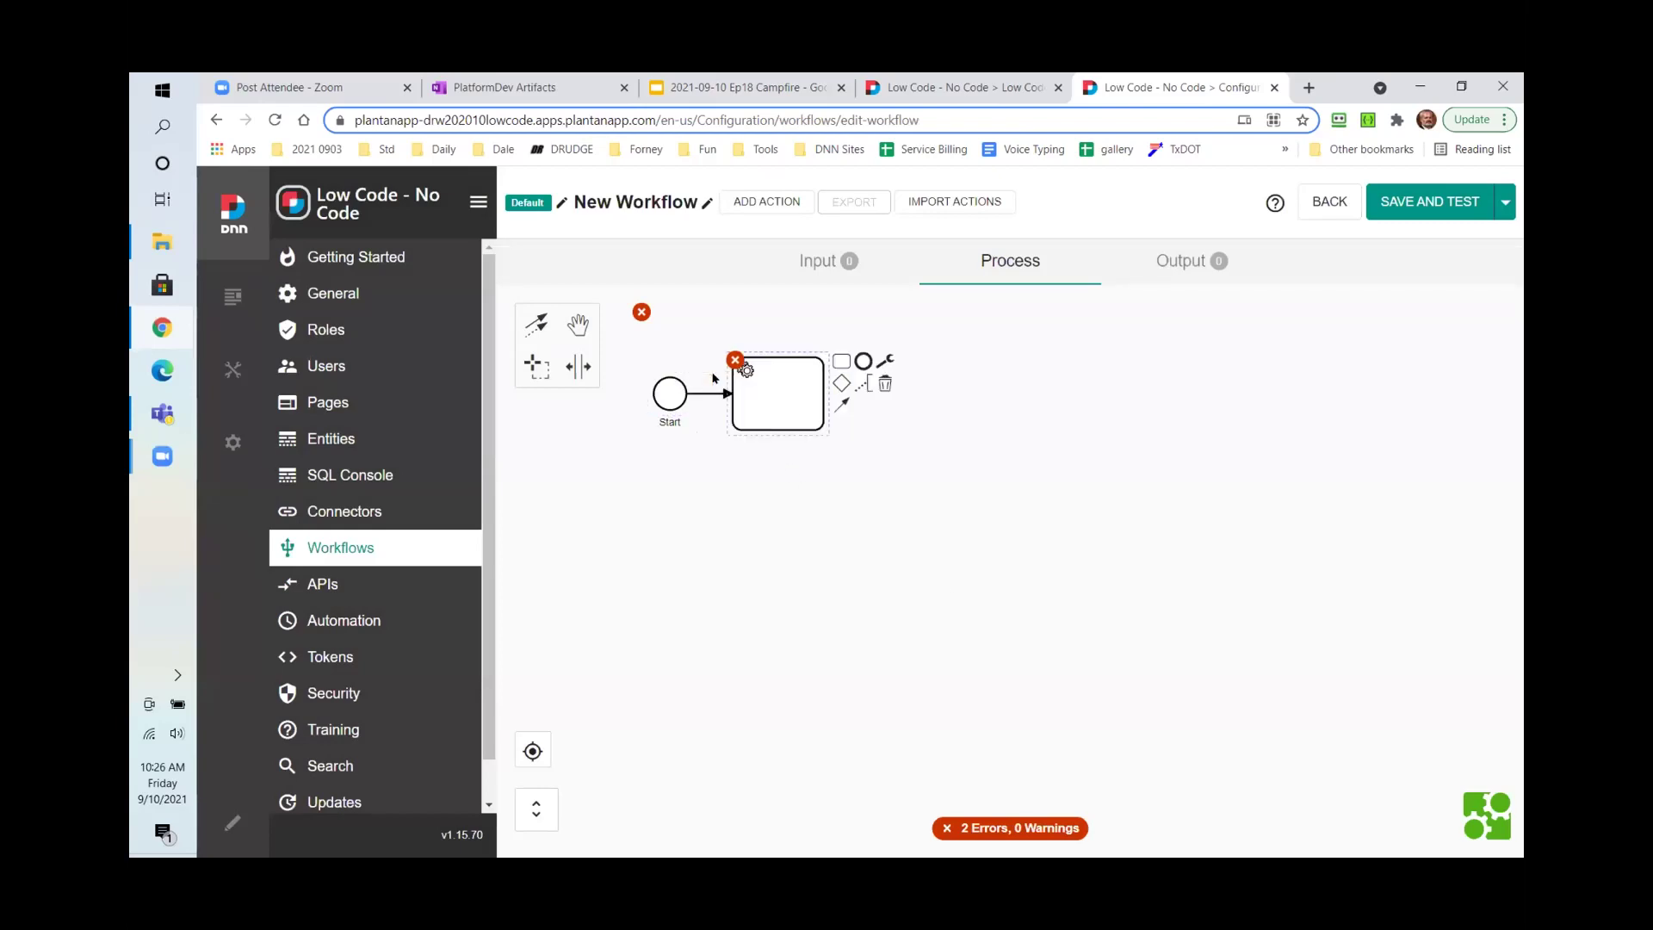
{"action": "left_click", "coordinate": [744, 368]}
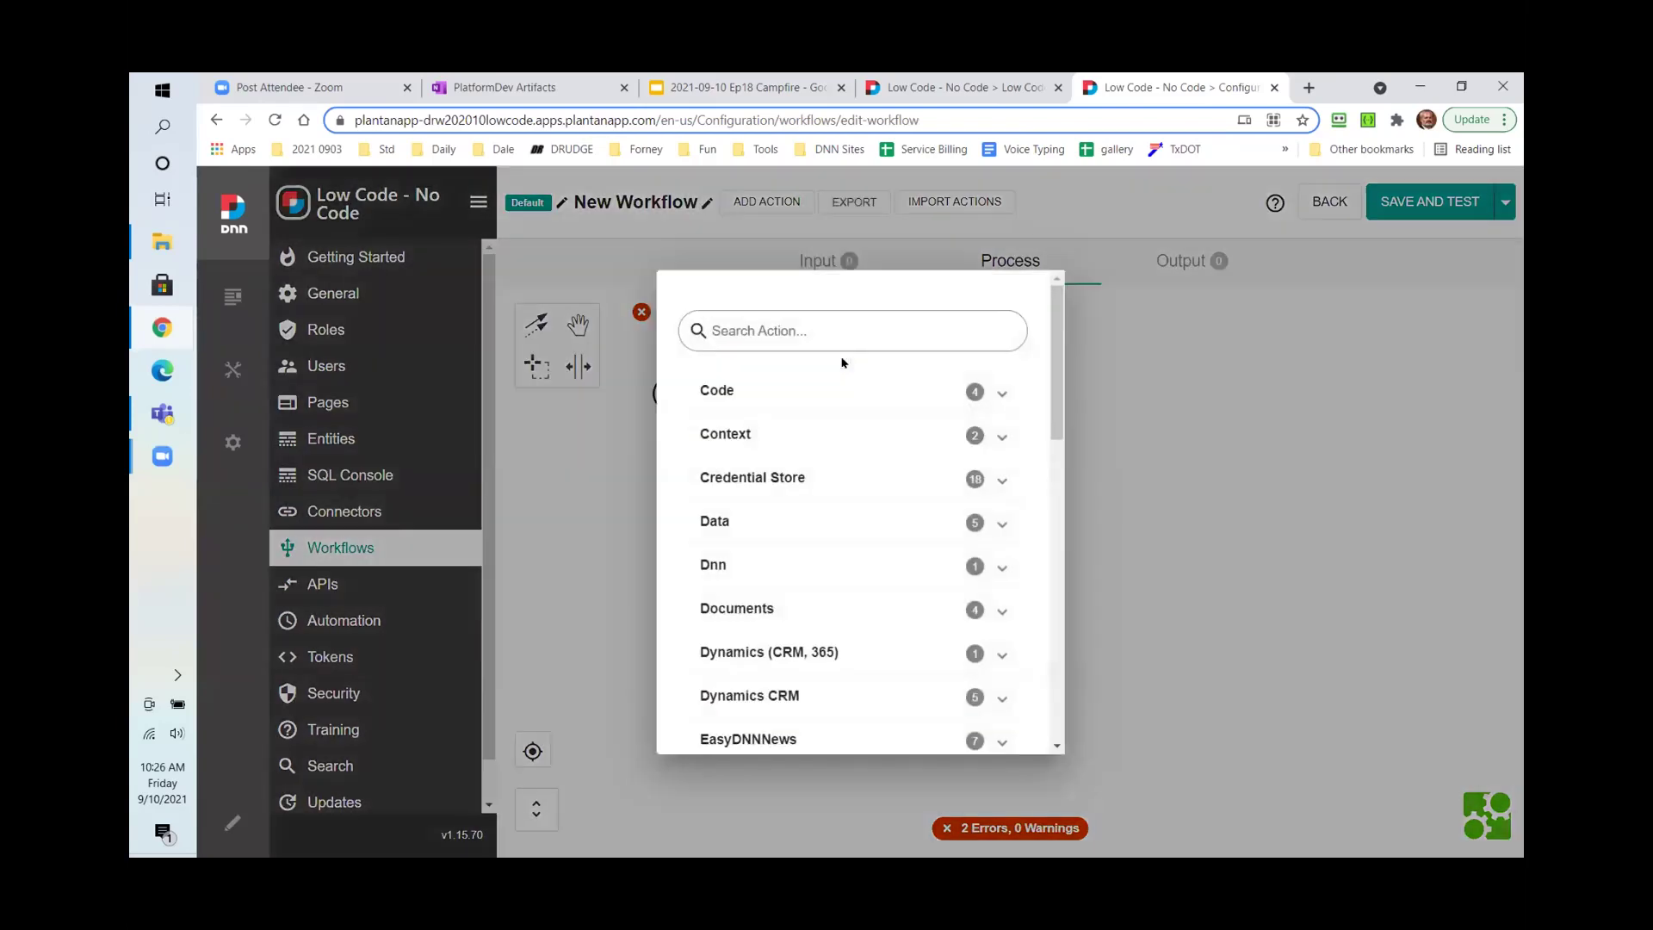
{"action": "type", "text": "log"}
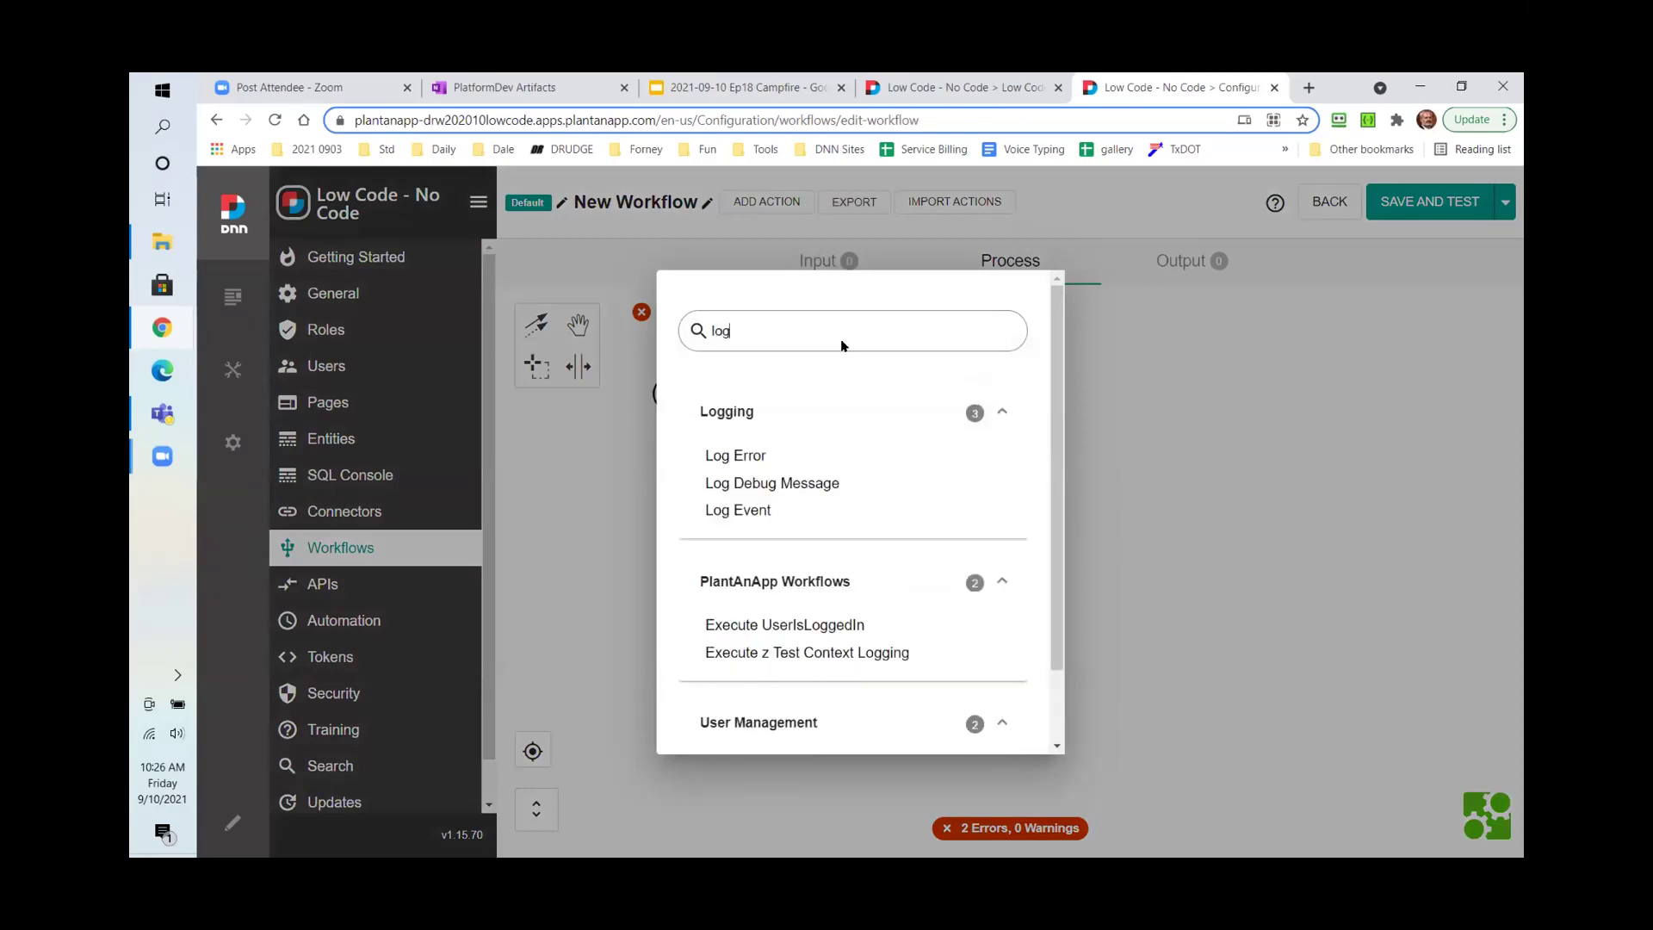
{"action": "left_click", "coordinate": [752, 511]}
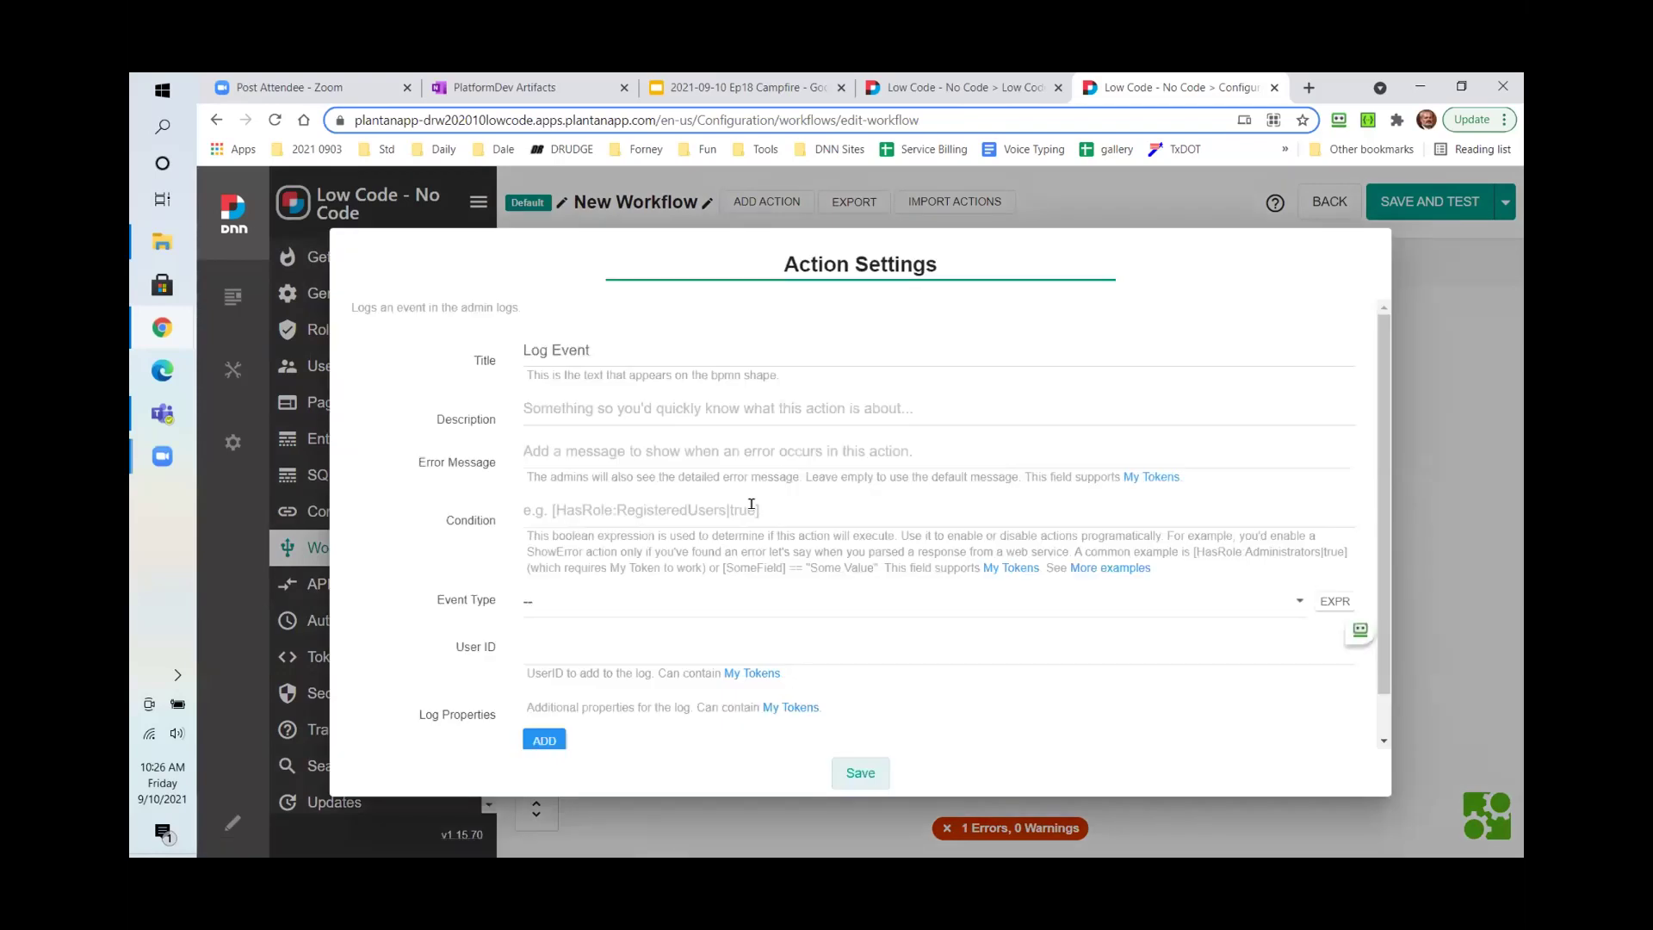
- Review the Log Event action's Event Type options without choosing one and add two empty log property rows
{"action": "left_click", "coordinate": [627, 602]}
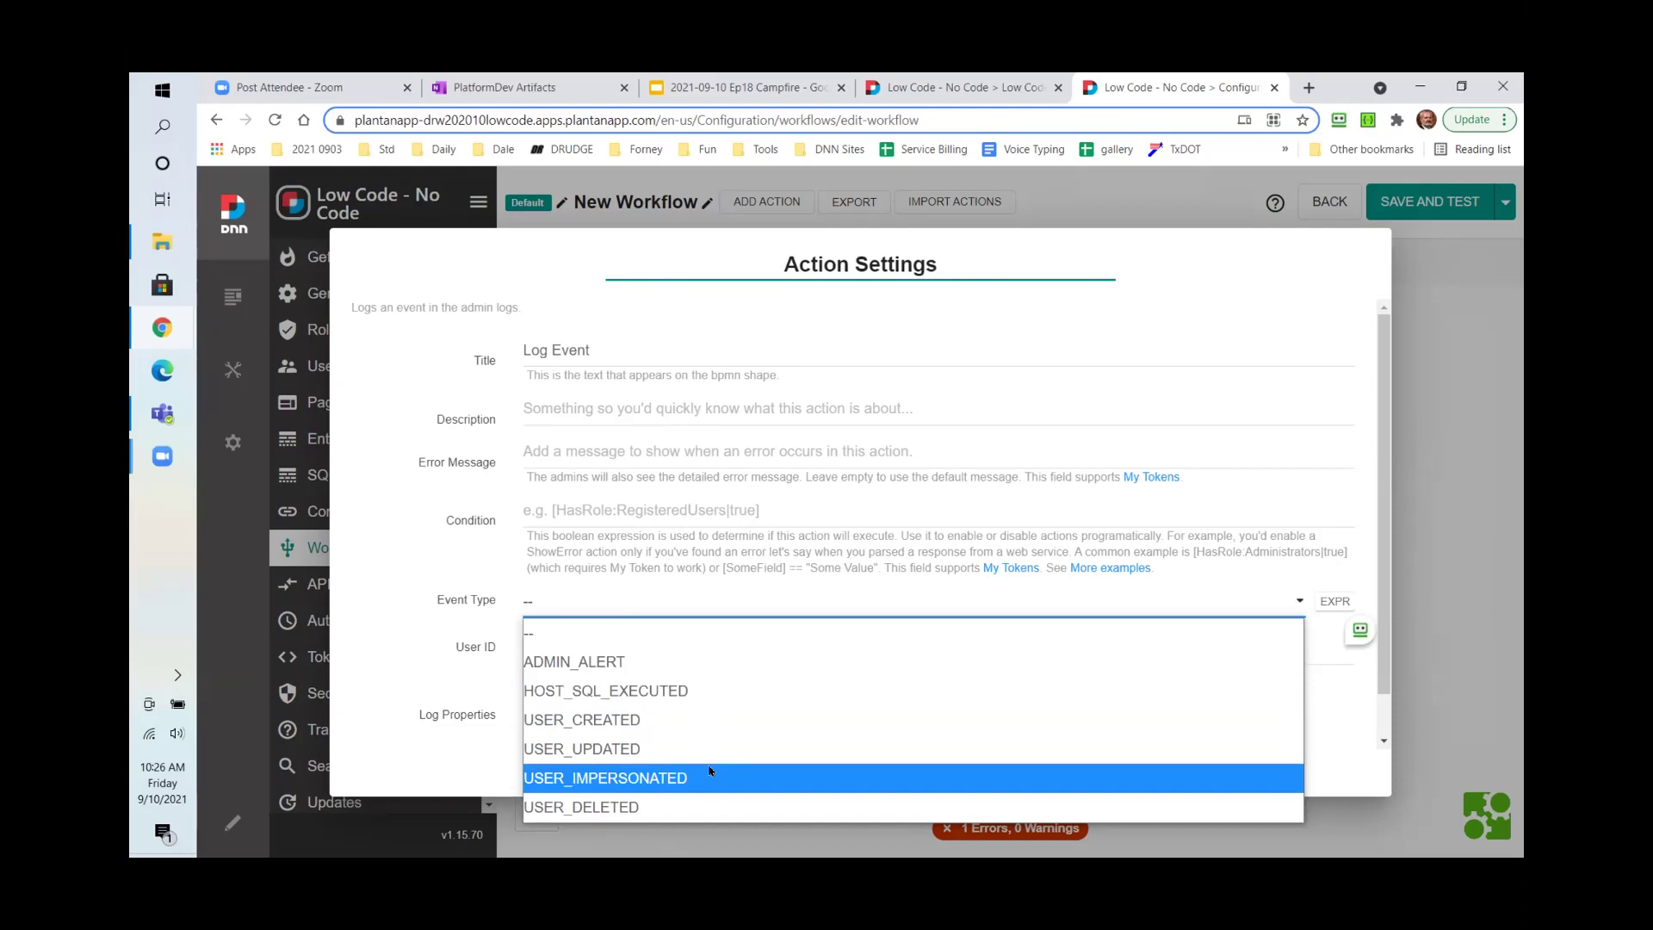
{"action": "left_click", "coordinate": [563, 583]}
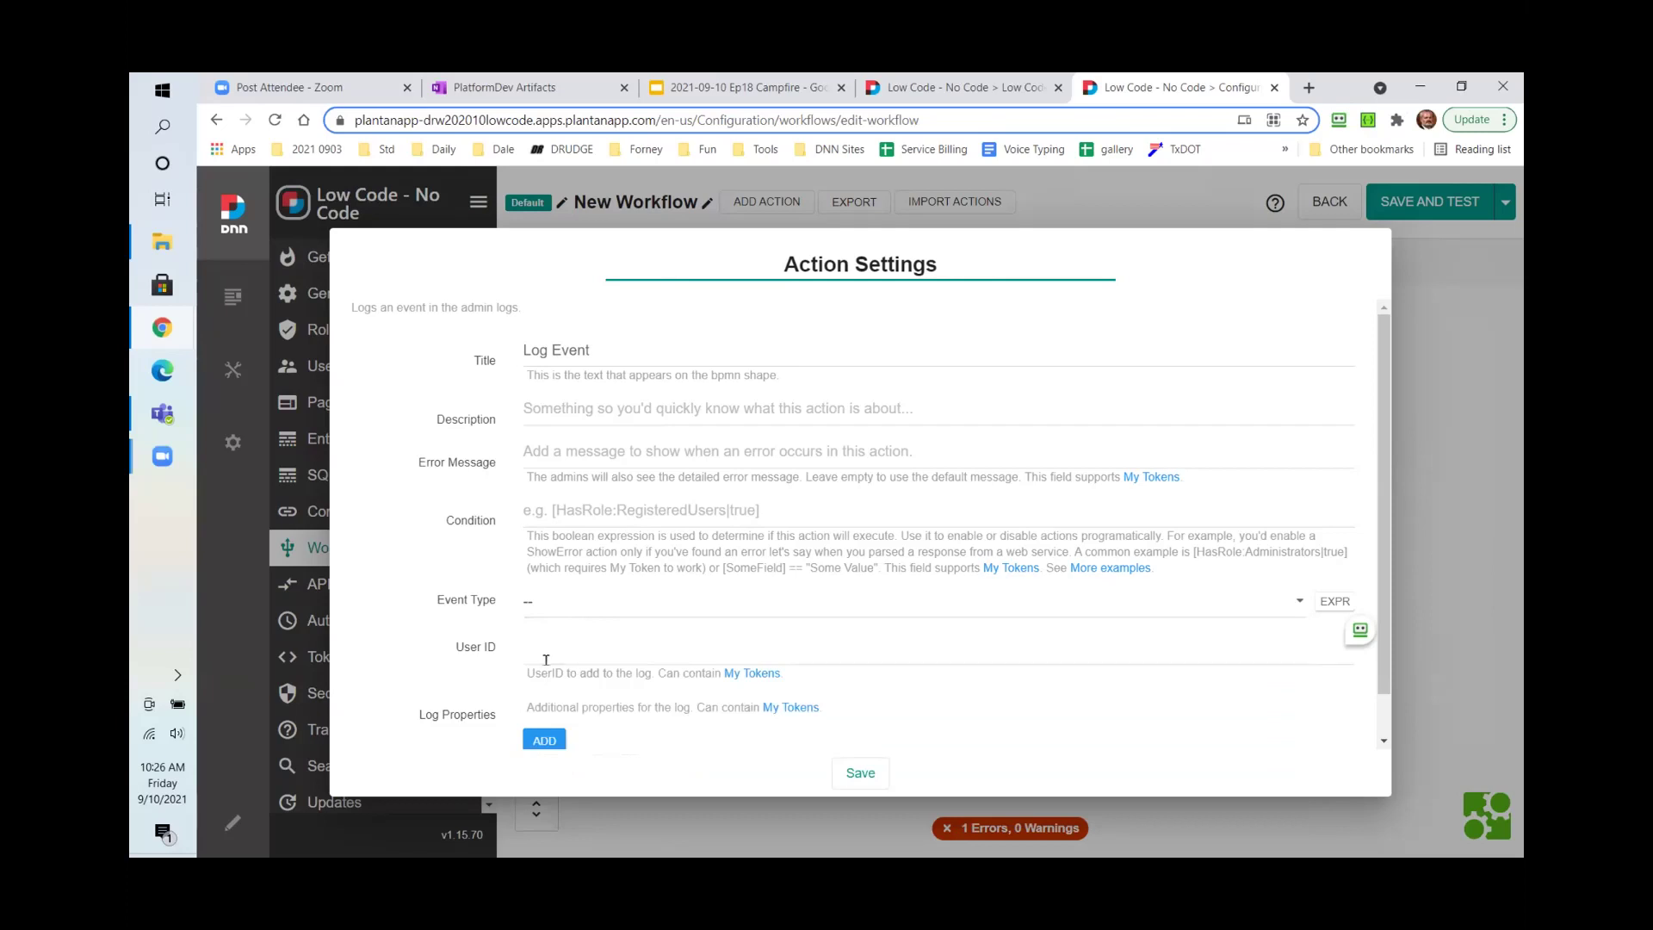
{"action": "scroll", "coordinate": [543, 689], "scroll_direction": "down", "scroll_amount": 1}
{"action": "left_click", "coordinate": [546, 704]}
{"action": "scroll", "coordinate": [544, 699], "scroll_direction": "down", "scroll_amount": 1}
{"action": "left_click", "coordinate": [543, 693]}
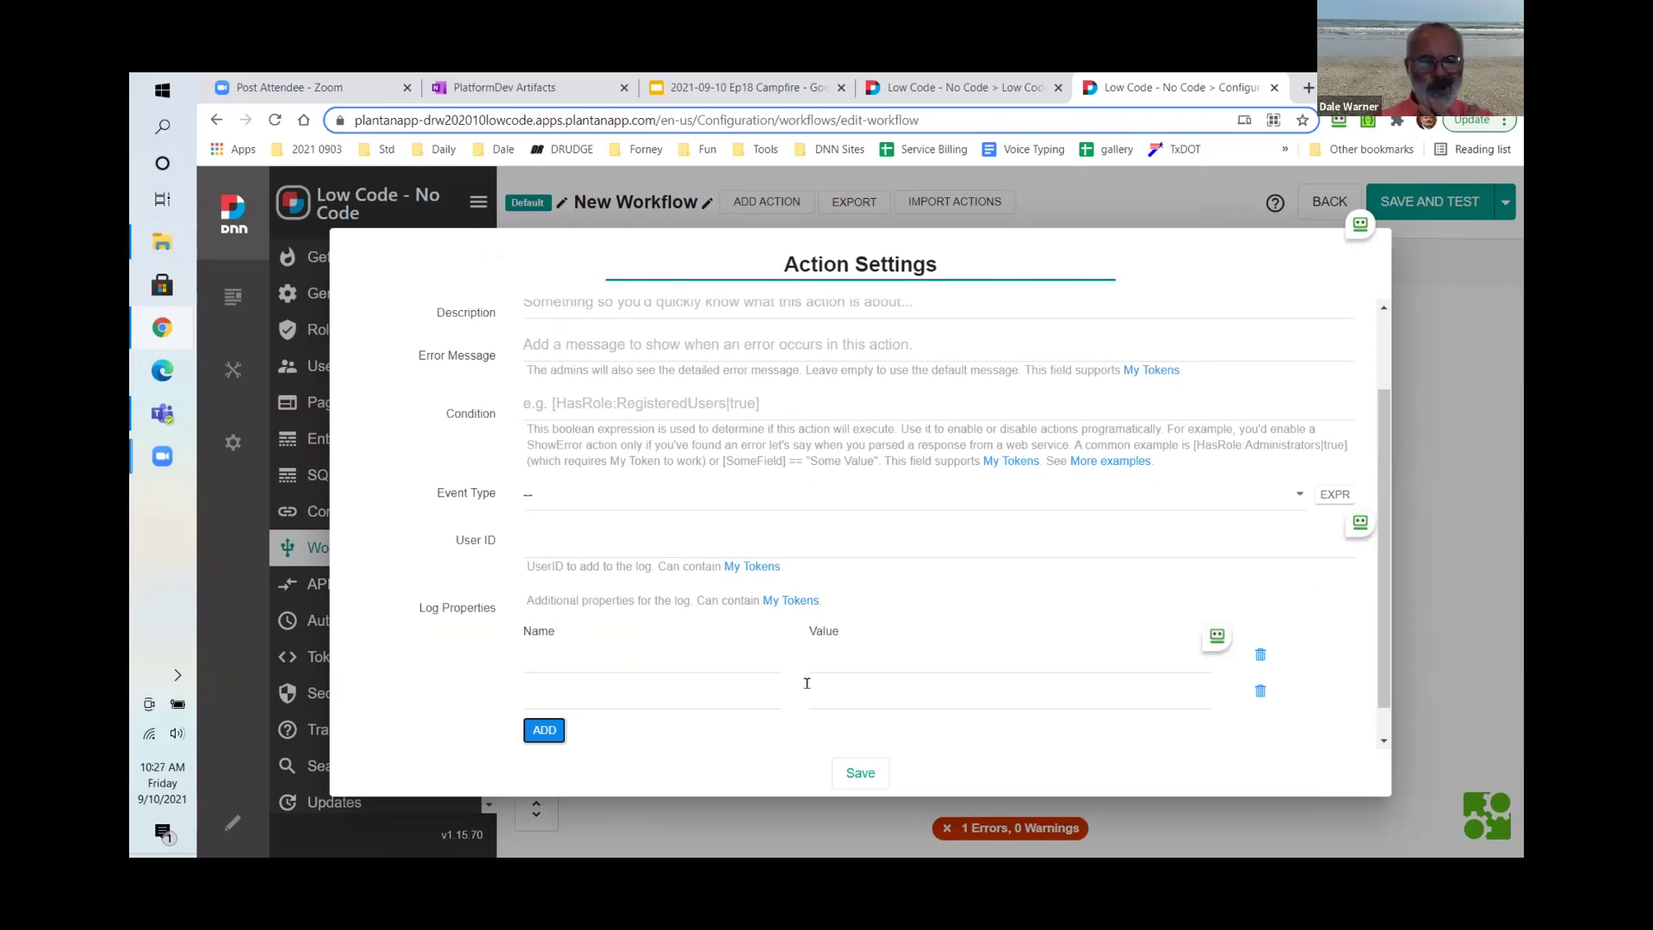
- Open the 20-Execute Set Cookies UAC action in the AutomaticLogin workflow, review its cookie input fields, and save it
{"action": "left_click", "coordinate": [752, 409]}
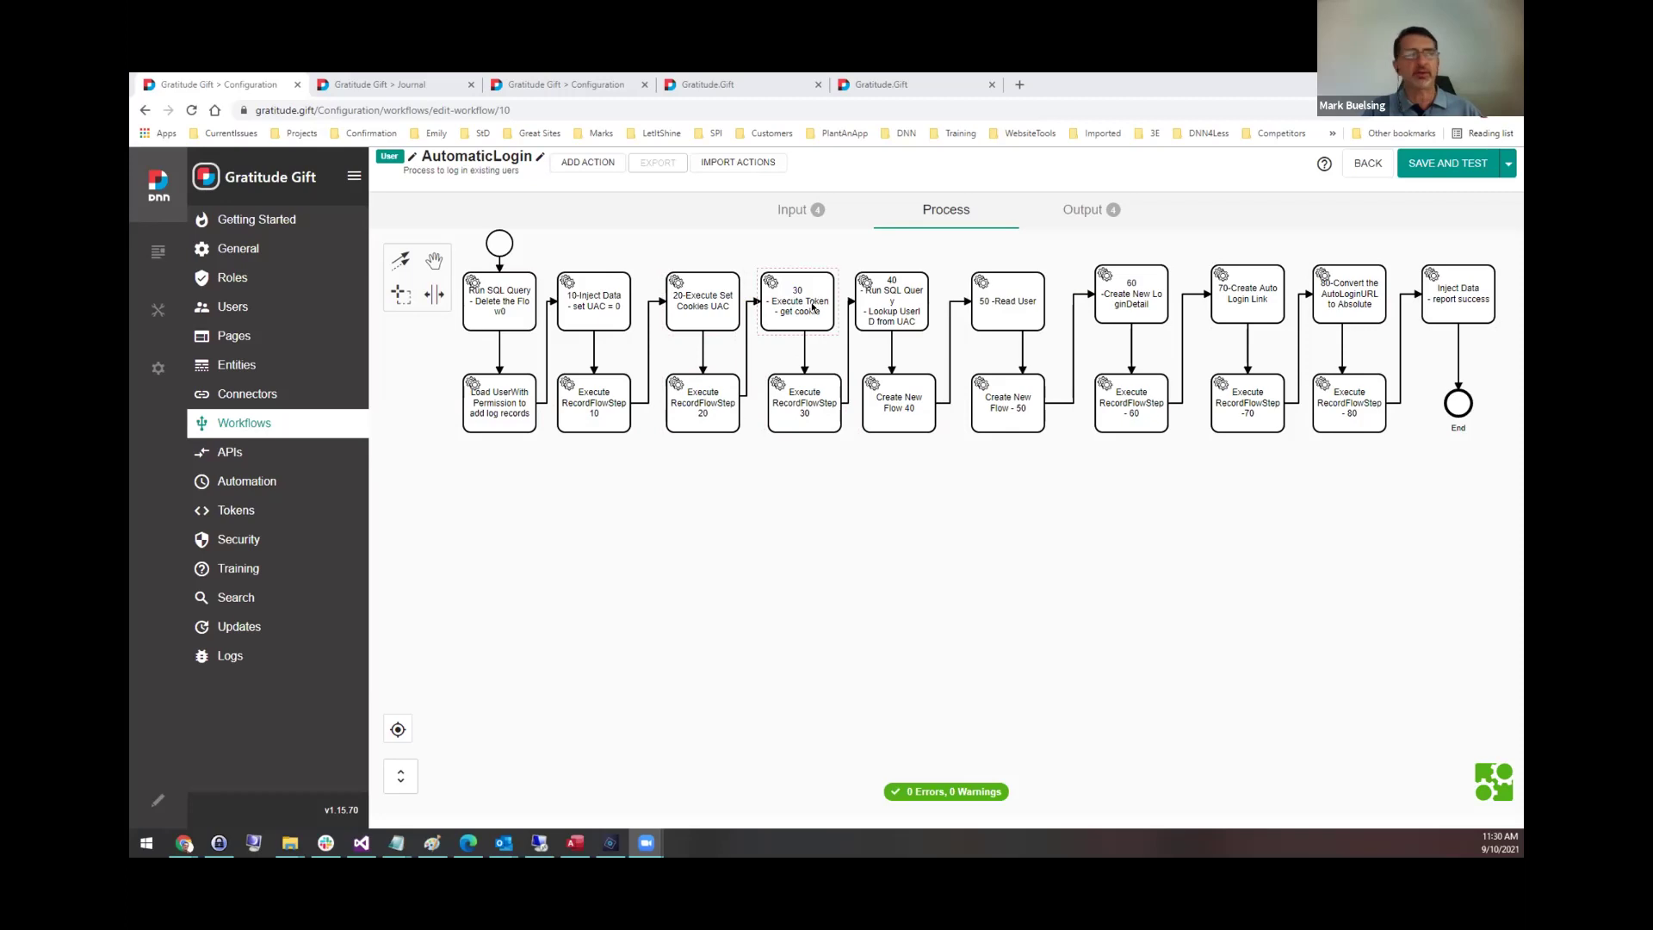
{"action": "double_click", "coordinate": [703, 309]}
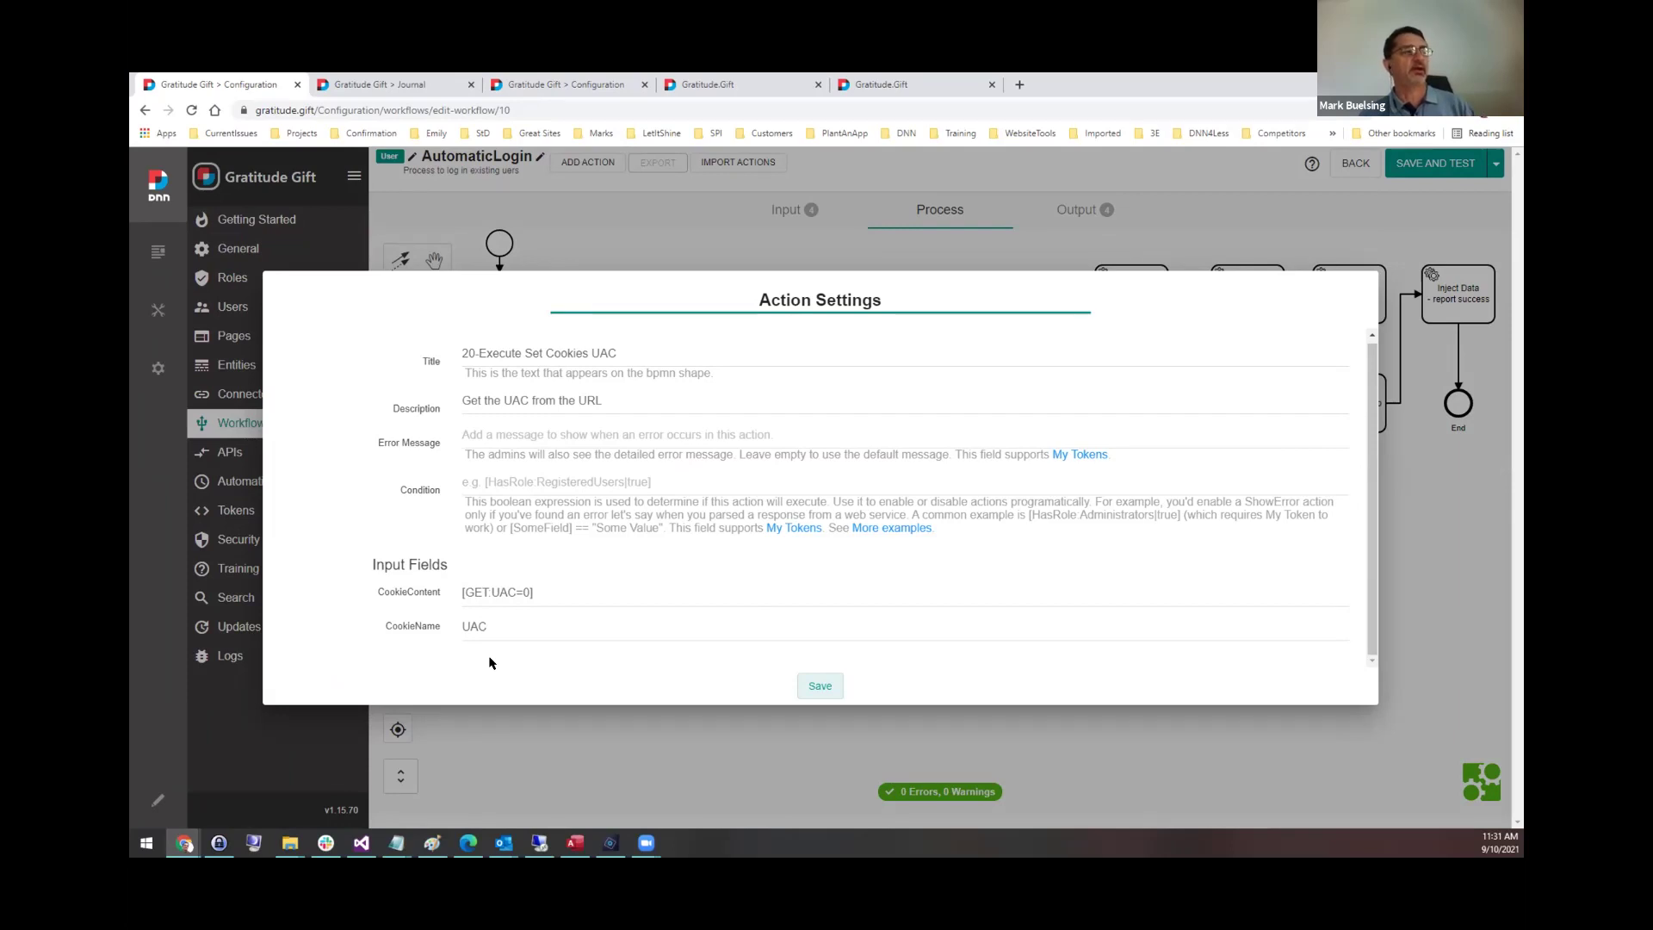
{"action": "left_click", "coordinate": [820, 685]}
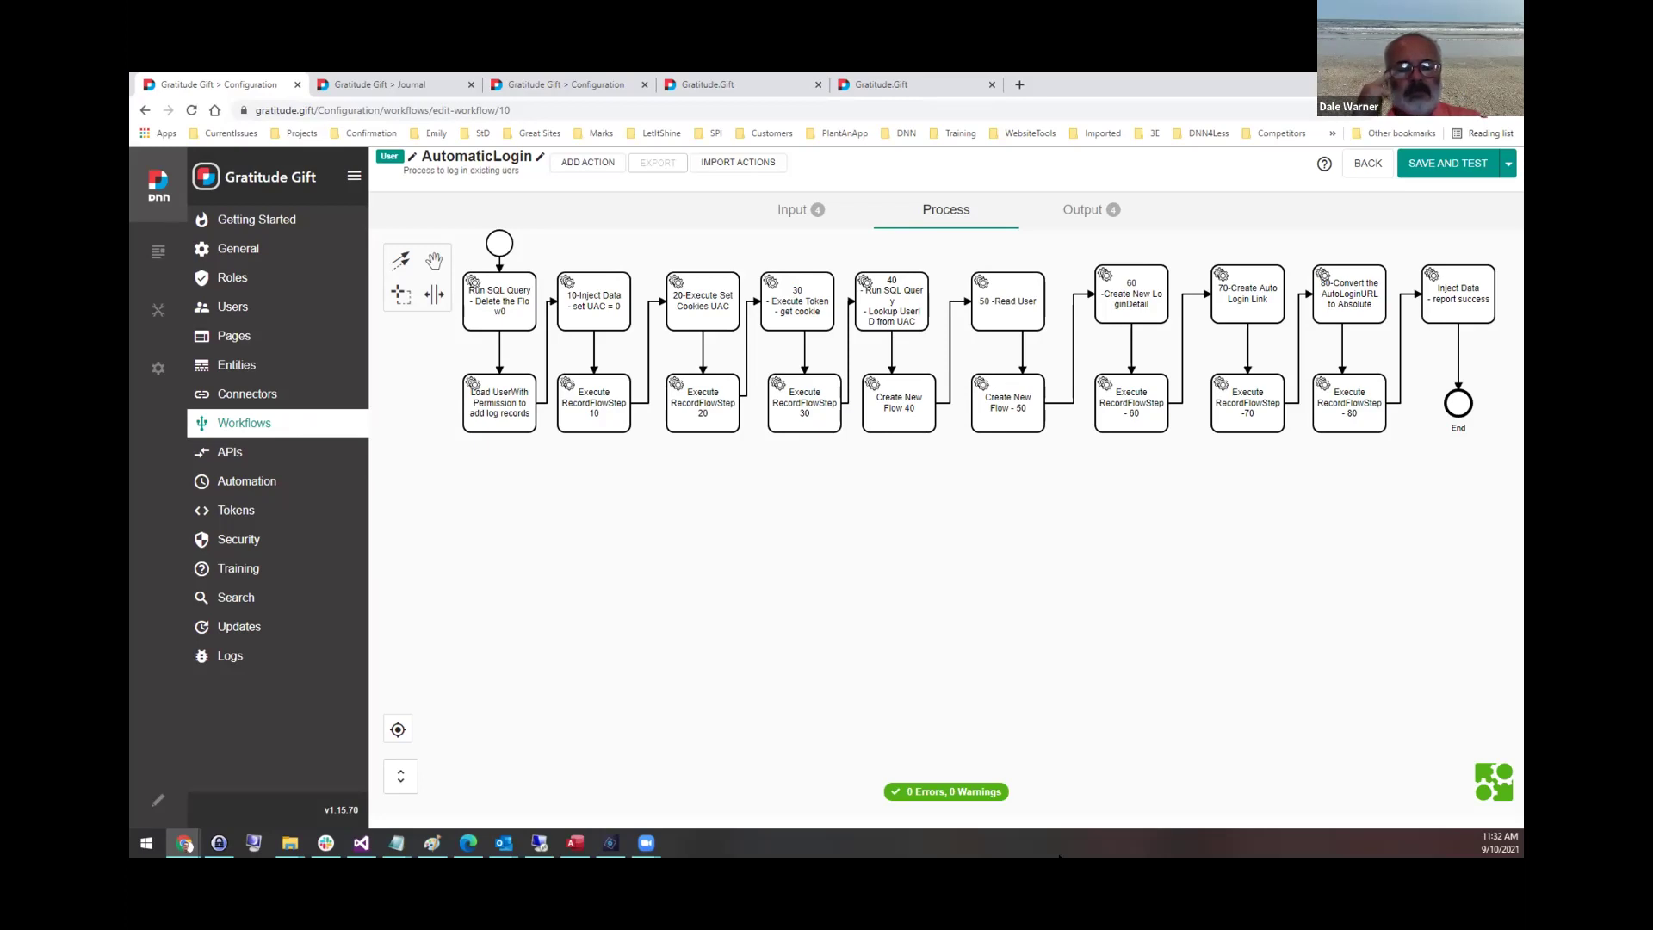
- Open the 30 - Execute Token - get cookie action and inspect its Token Expression and Output Token Name
{"action": "left_click", "coordinate": [797, 313]}
{"action": "double_click", "coordinate": [799, 312]}
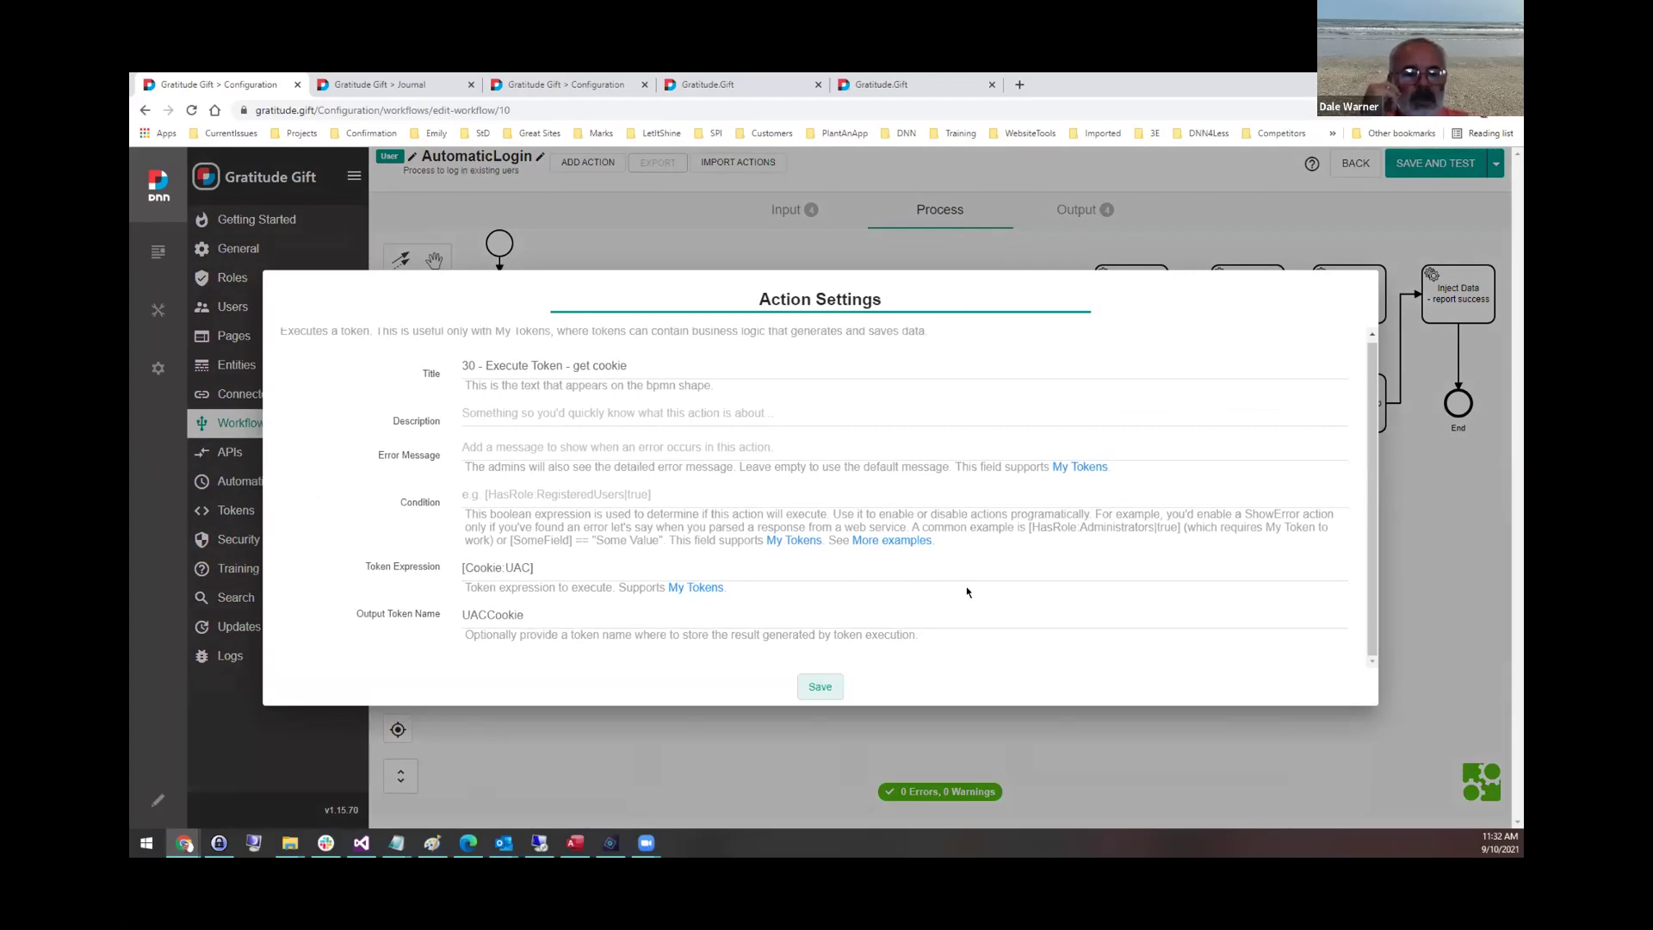
{"action": "left_click_drag", "start_coordinate": [380, 565], "coordinate": [437, 566]}
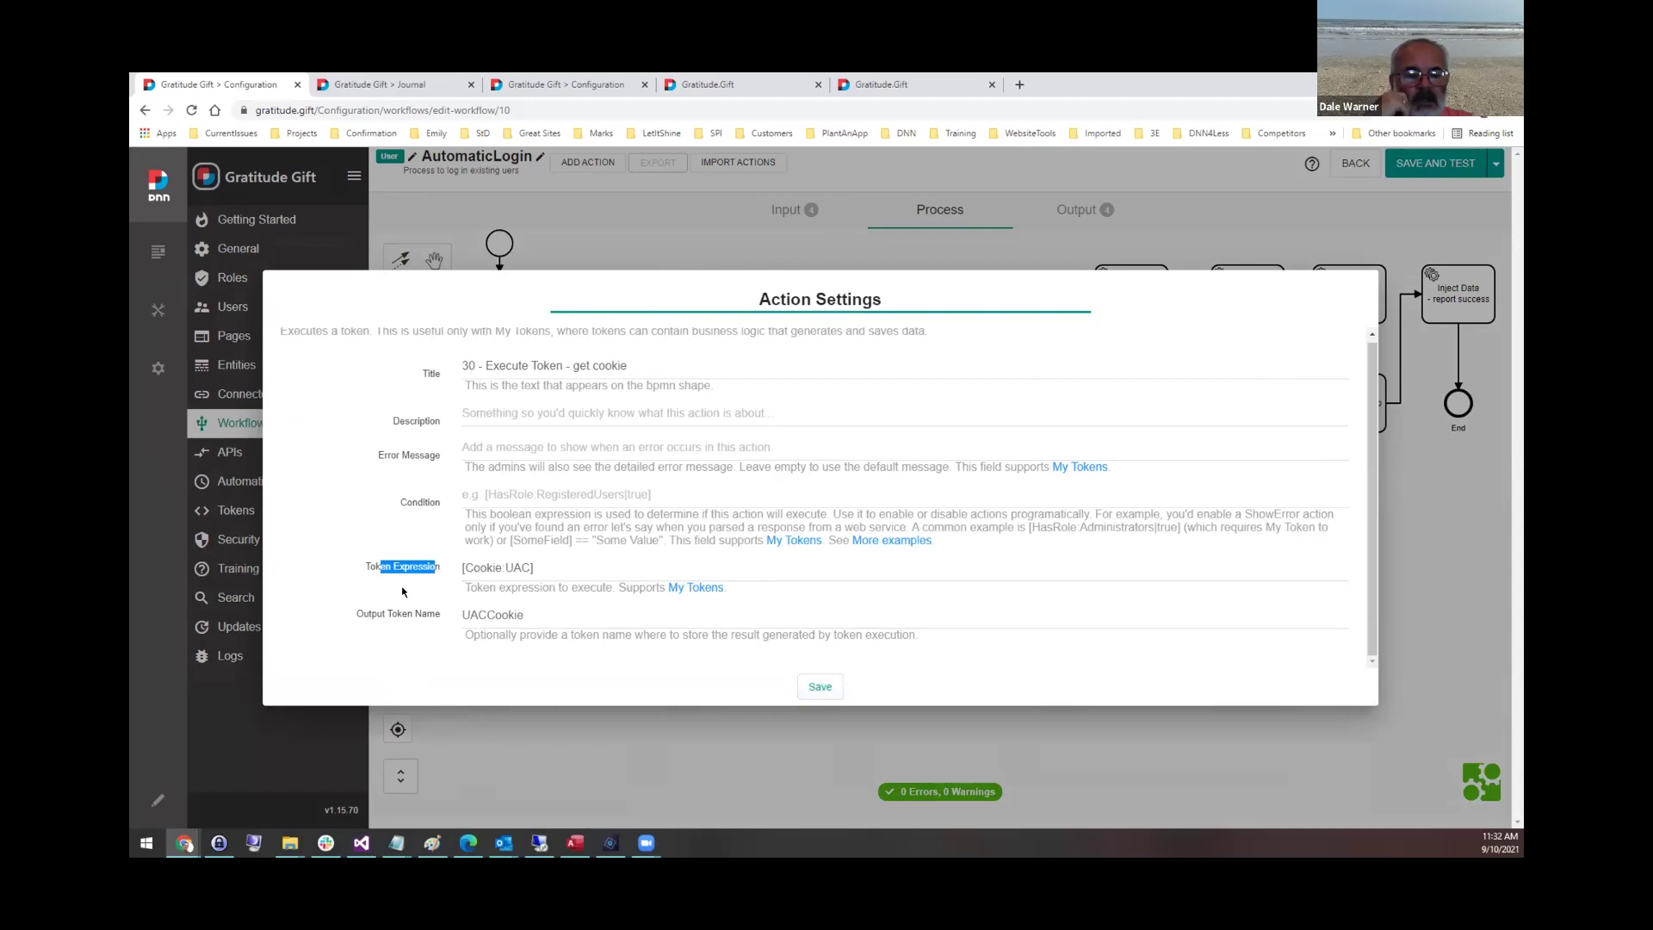
{"action": "left_click", "coordinate": [333, 550]}
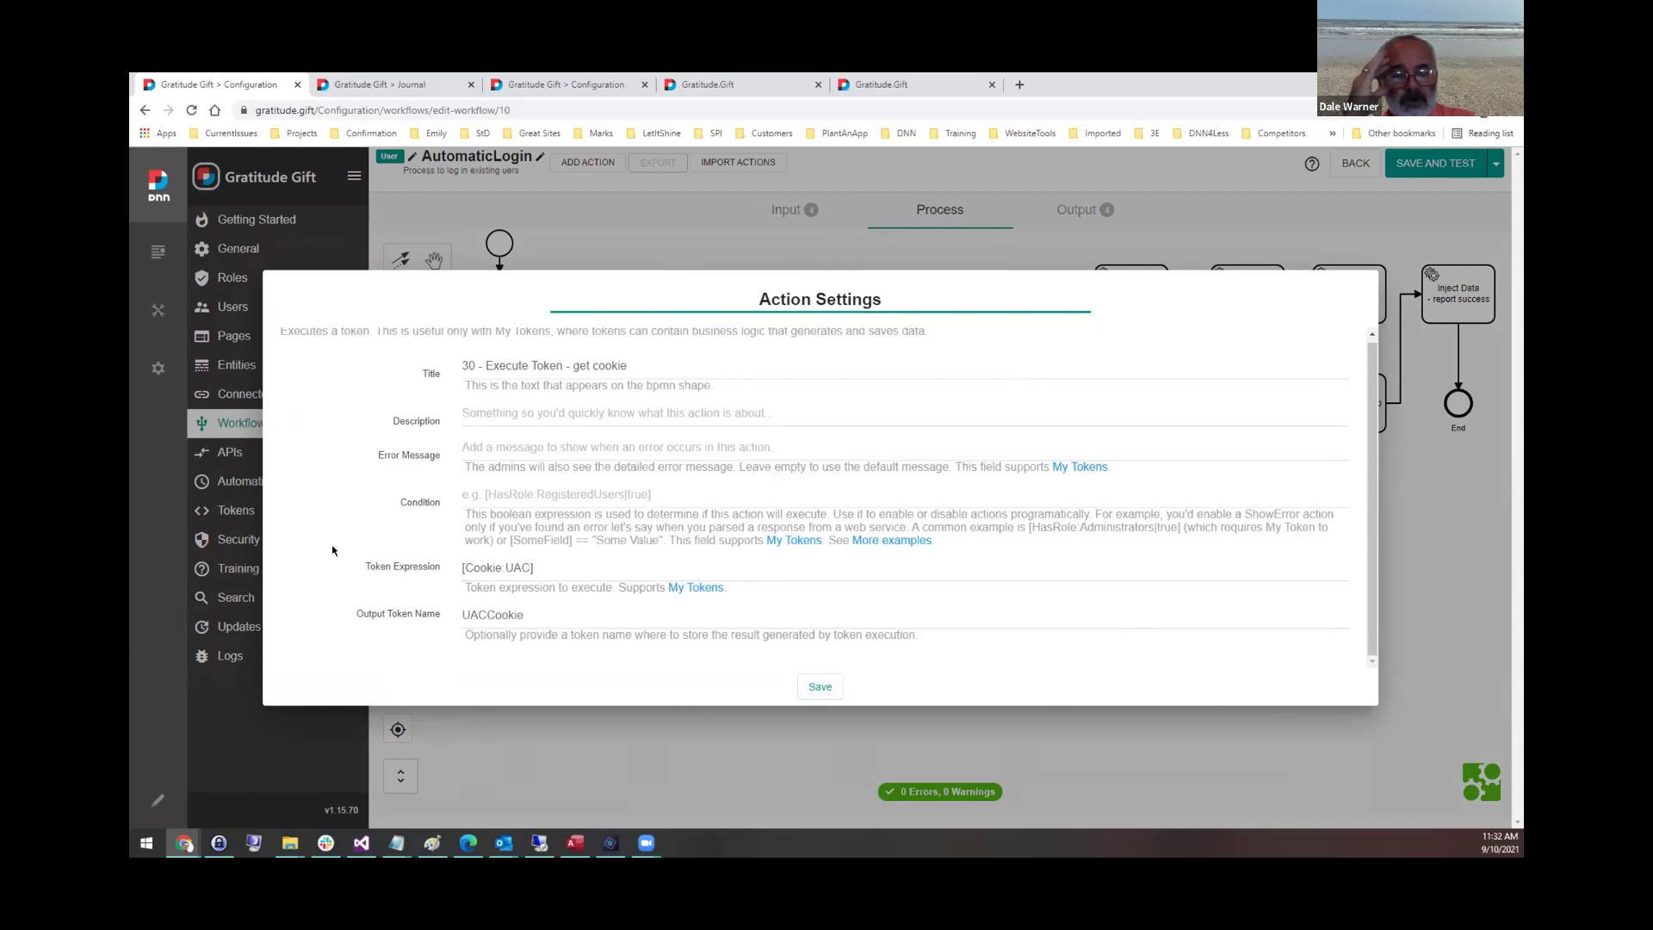
{"action": "left_click_drag", "start_coordinate": [543, 567], "coordinate": [490, 568]}
{"action": "left_click", "coordinate": [574, 574]}
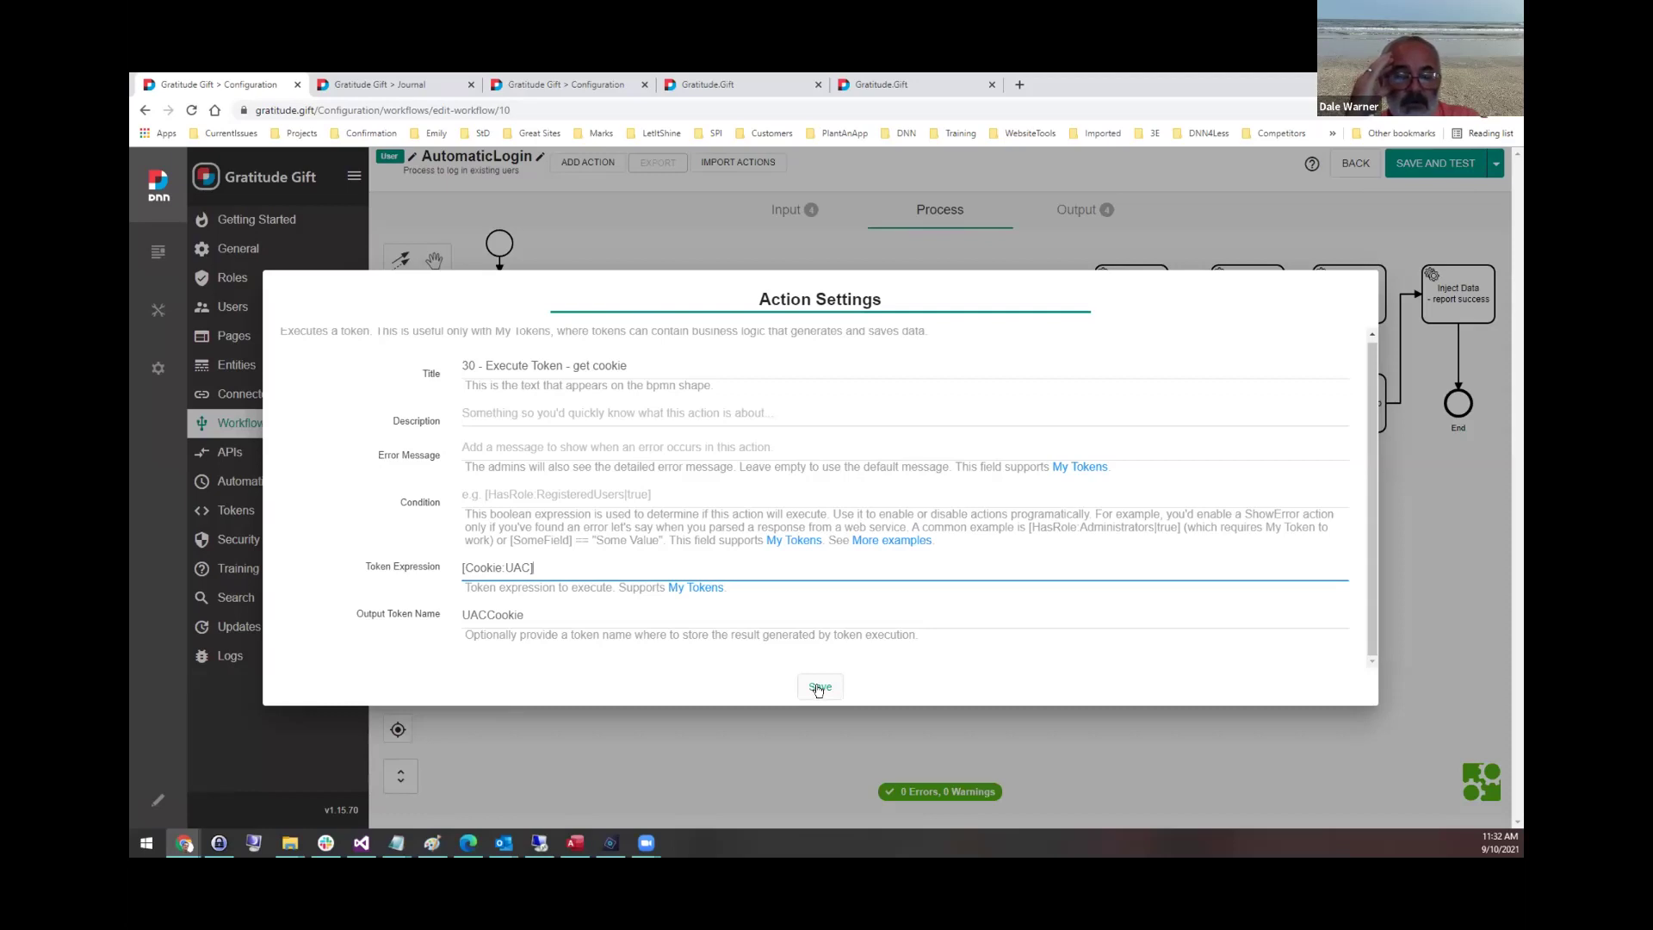
- Close the token action, then open the 10-Inject Data - set UAC = 0 action, review its data names and values, and close it
{"action": "left_click", "coordinate": [808, 725]}
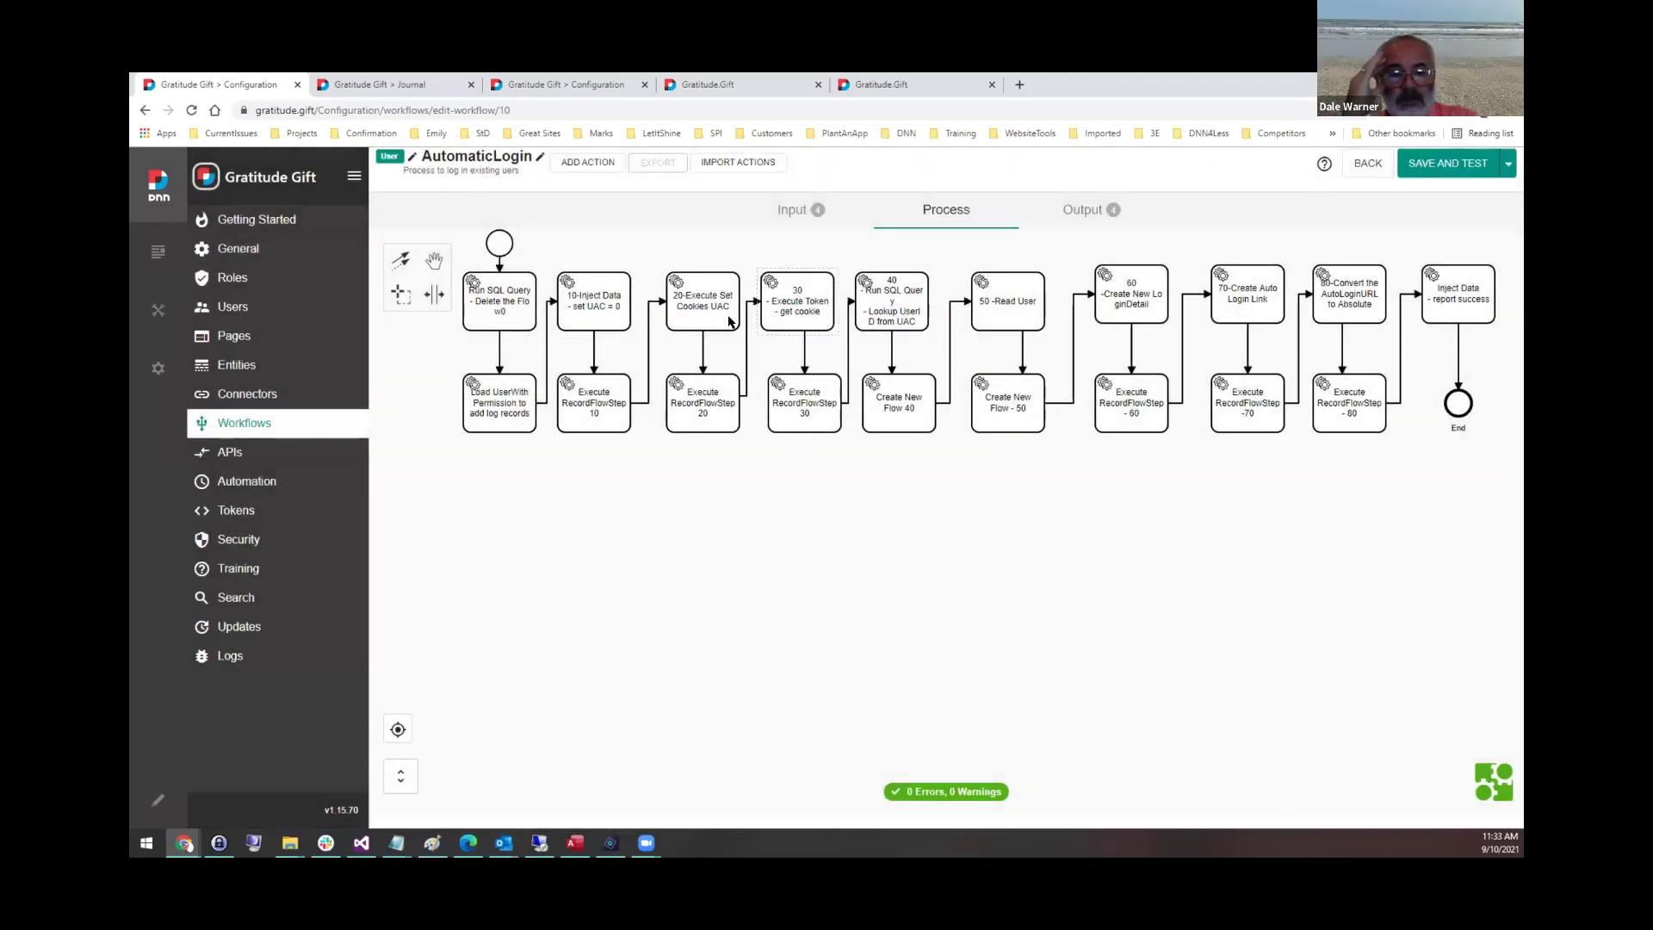
{"action": "left_click", "coordinate": [714, 313]}
{"action": "double_click", "coordinate": [668, 302]}
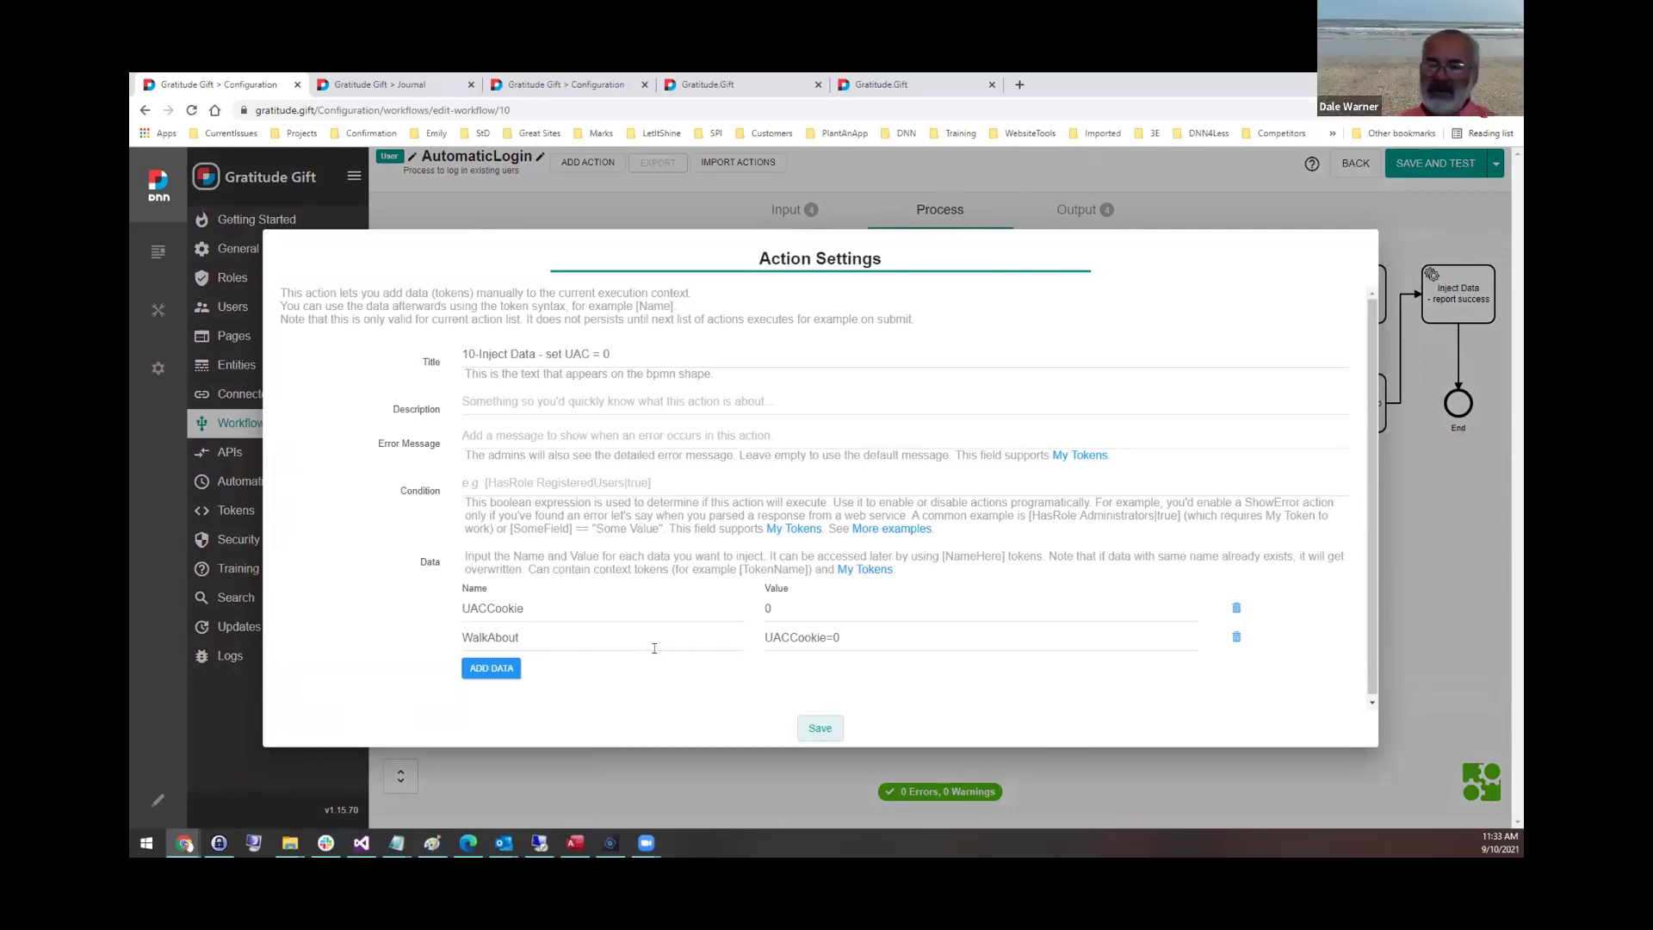
{"action": "left_click", "coordinate": [785, 772]}
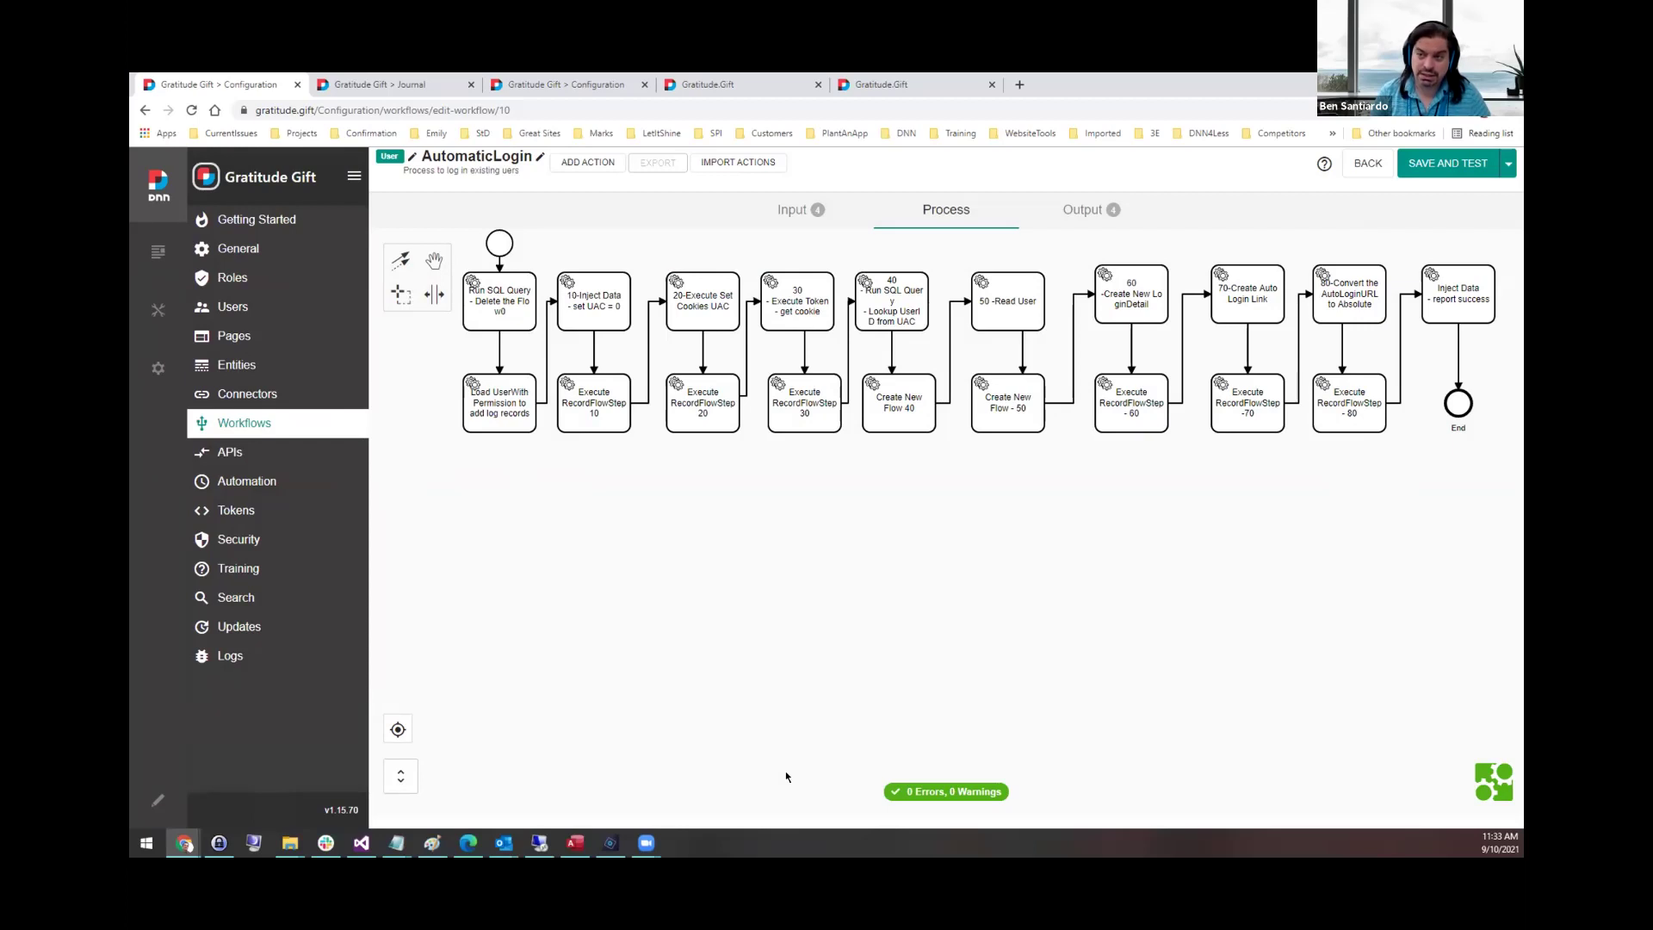
- Open the 40 - Run SQL Query - Lookup UserID from UAC action, examine its Condition field and SQL query, and close it
{"action": "double_click", "coordinate": [882, 299]}
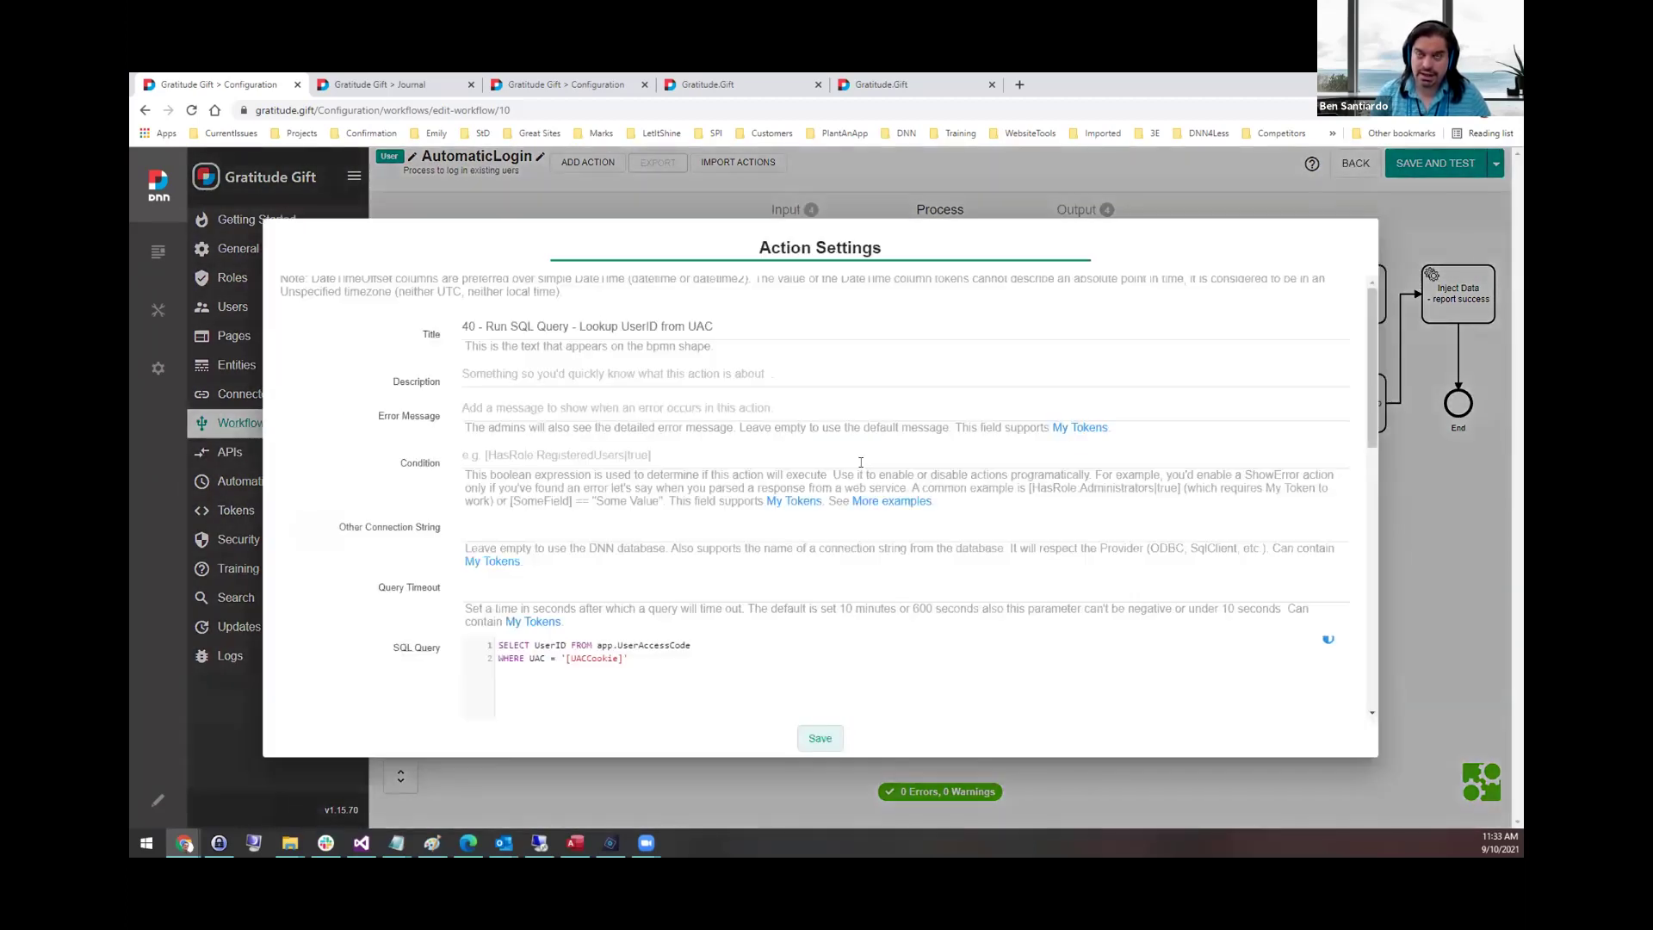
{"action": "left_click_drag", "start_coordinate": [420, 469], "coordinate": [399, 469]}
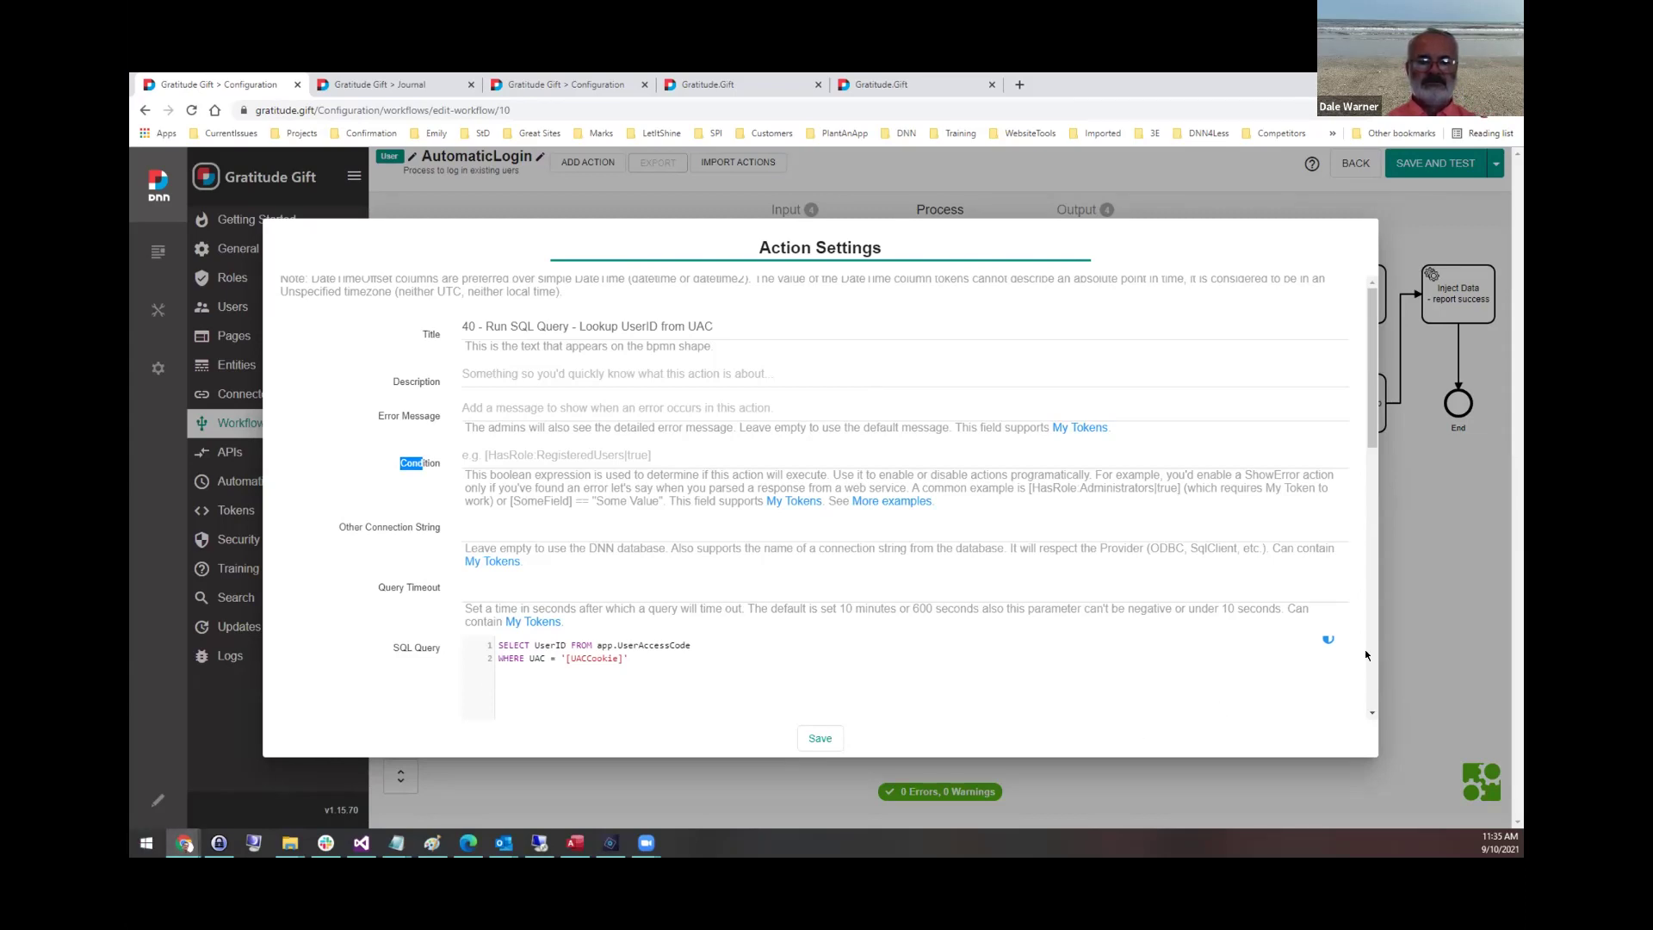
{"action": "left_click", "coordinate": [1409, 633]}
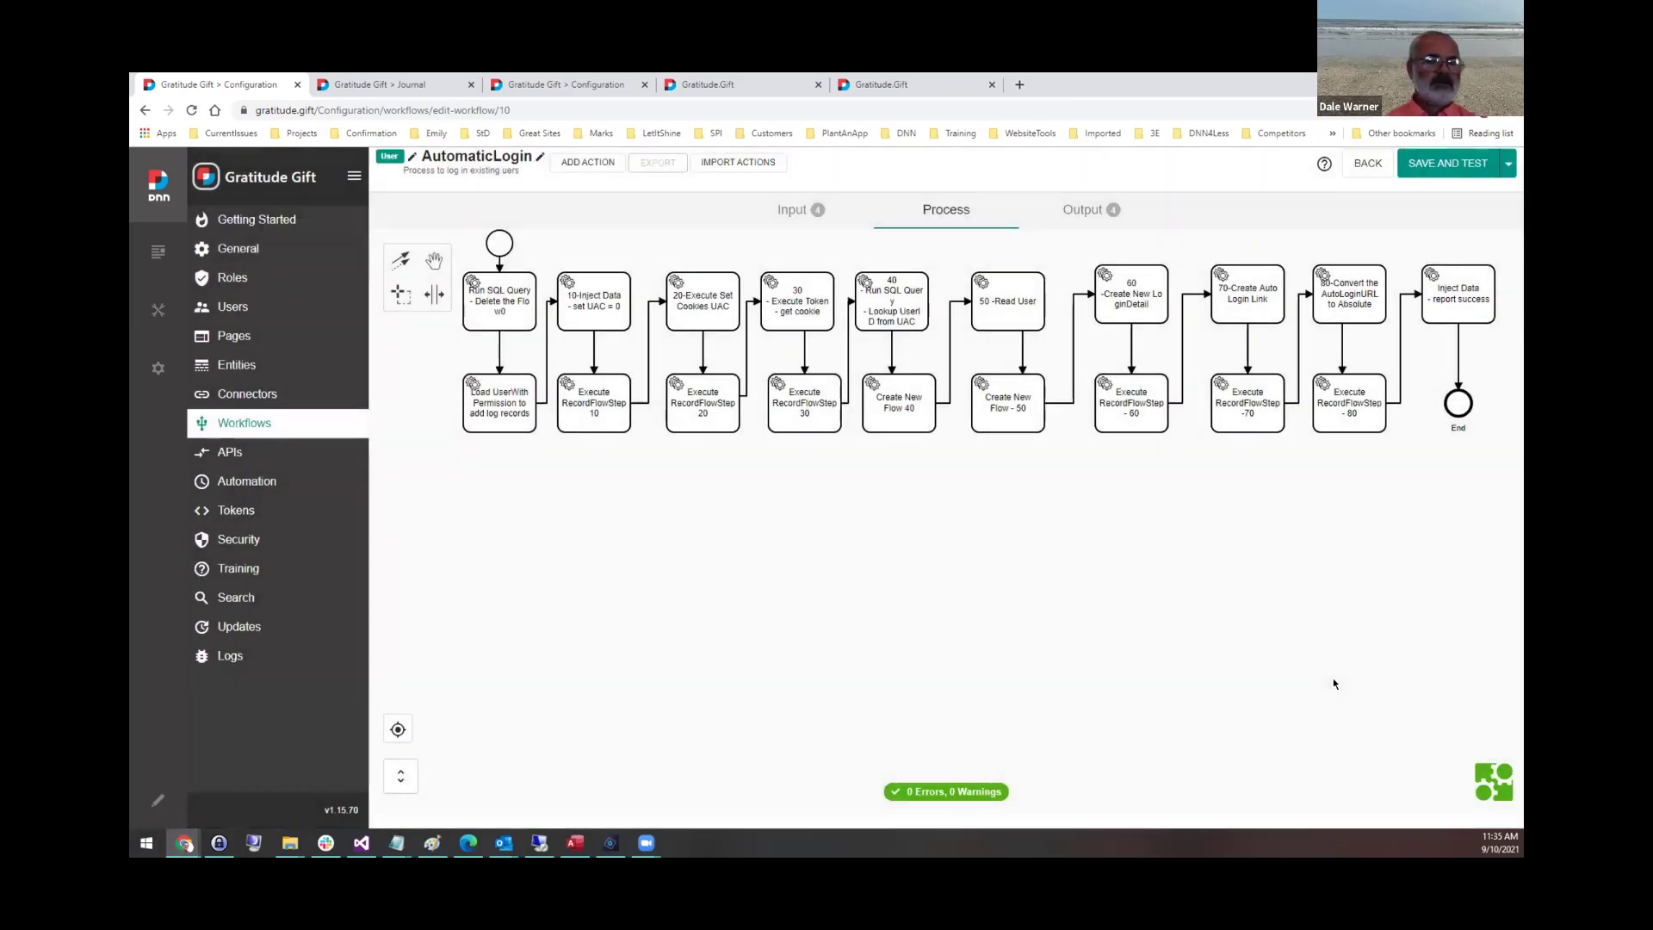
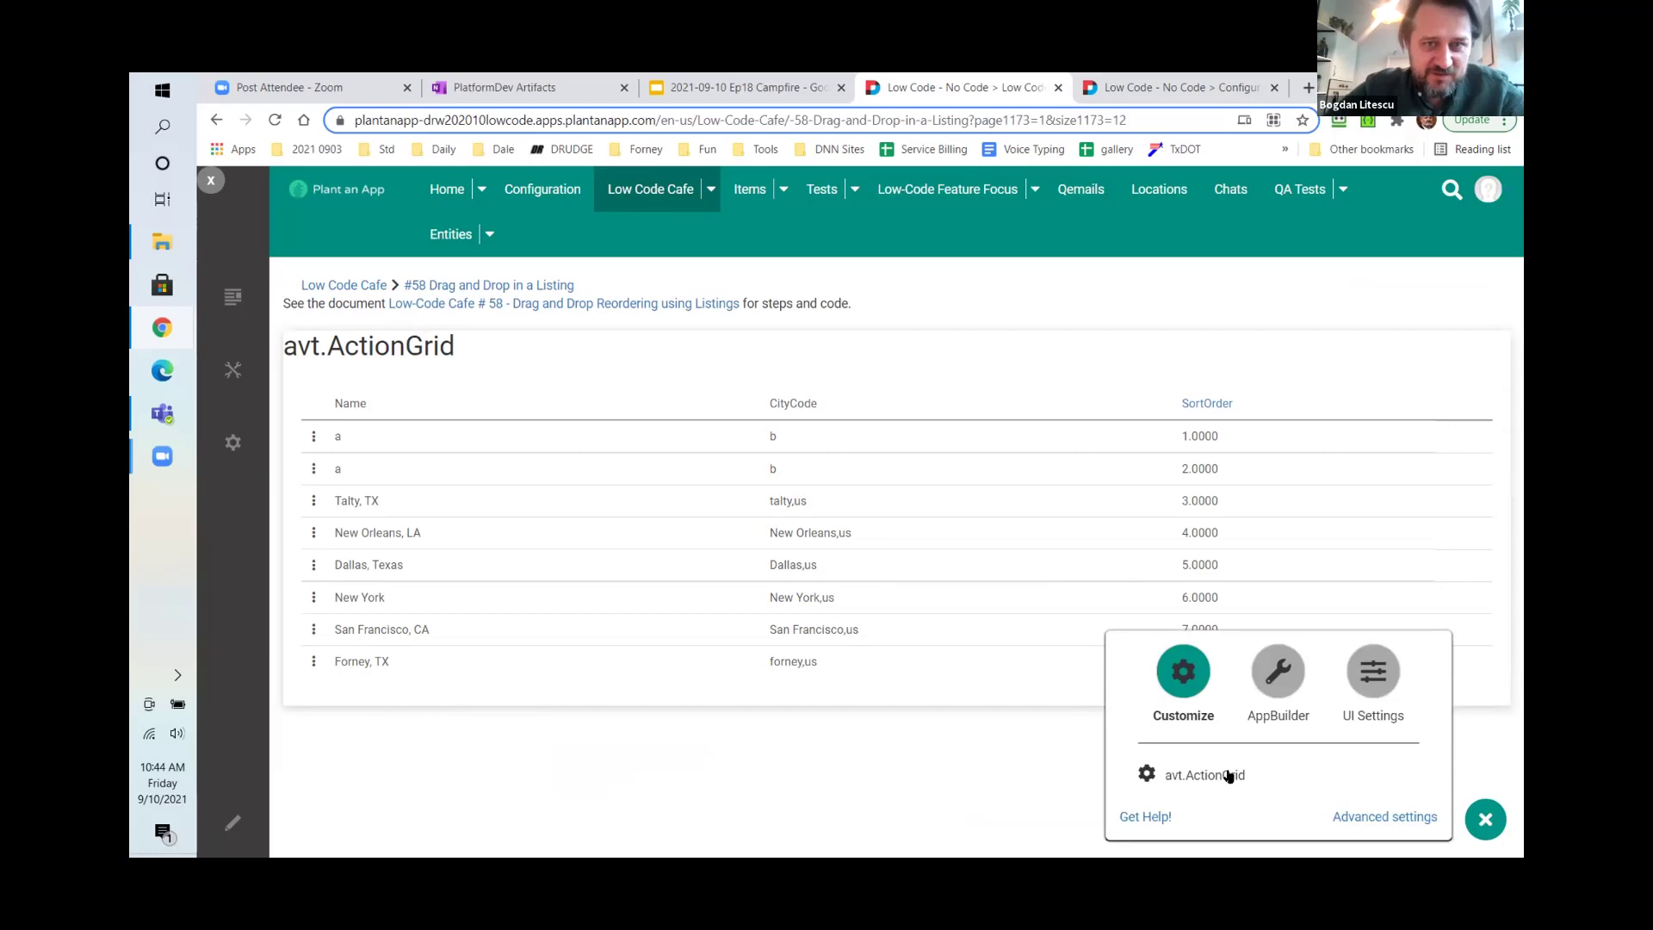
- Open the data source settings of the avt.ActionGrid listing and browse the available Source options without choosing one
{"action": "left_click", "coordinate": [1229, 776]}
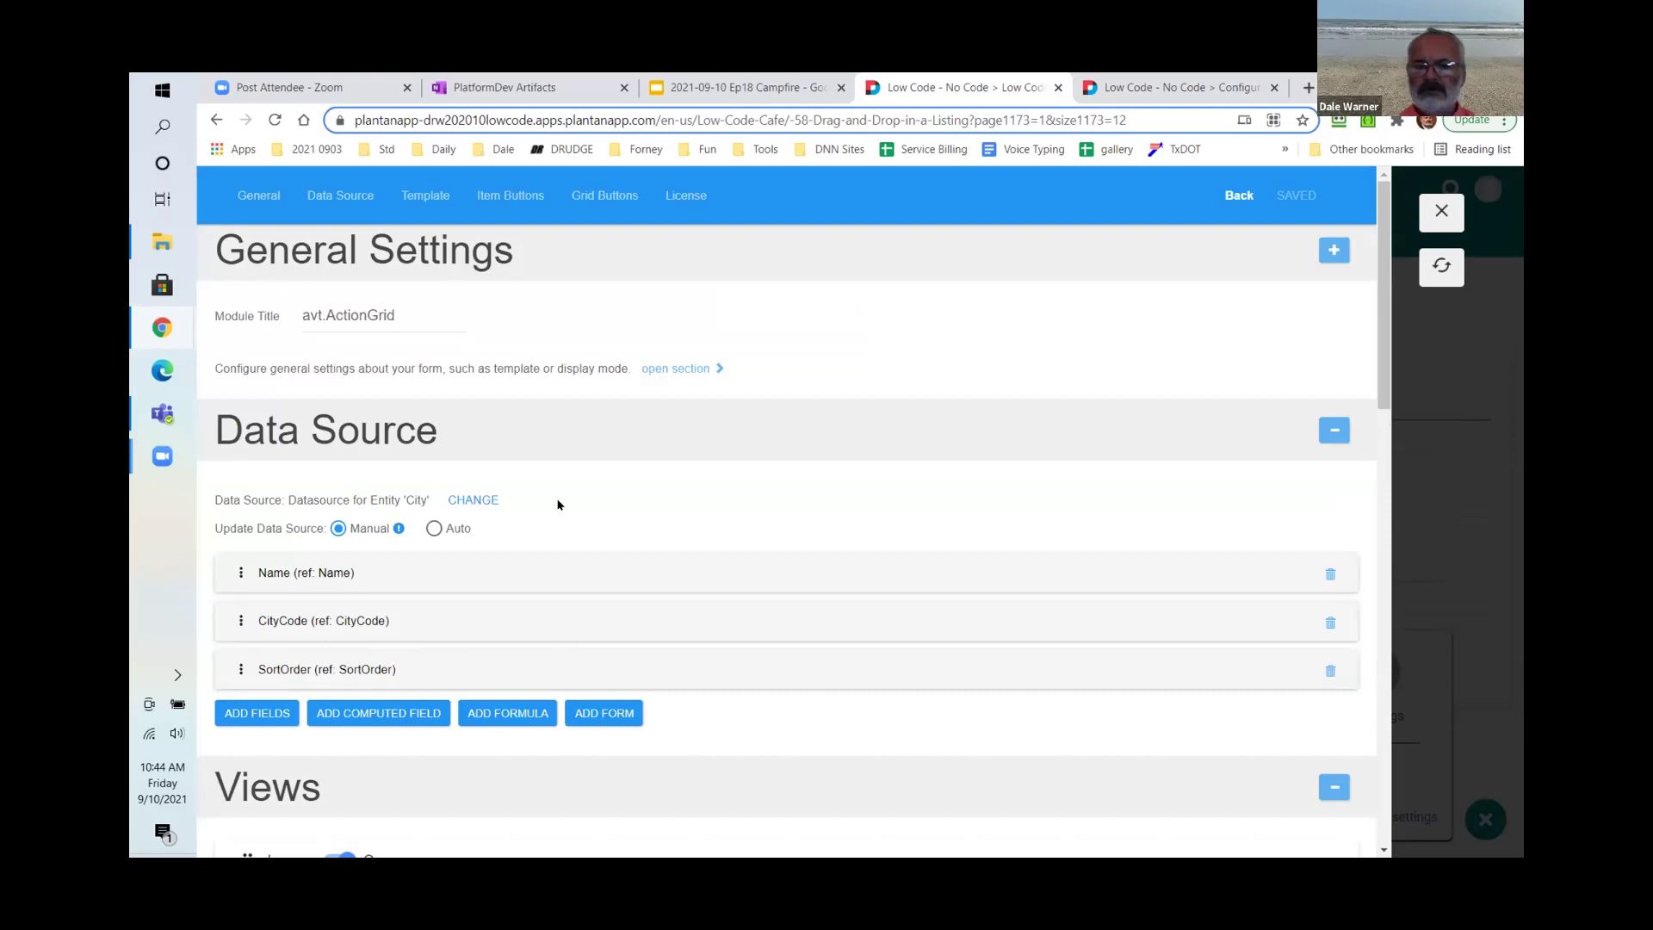
{"action": "left_click", "coordinate": [474, 501]}
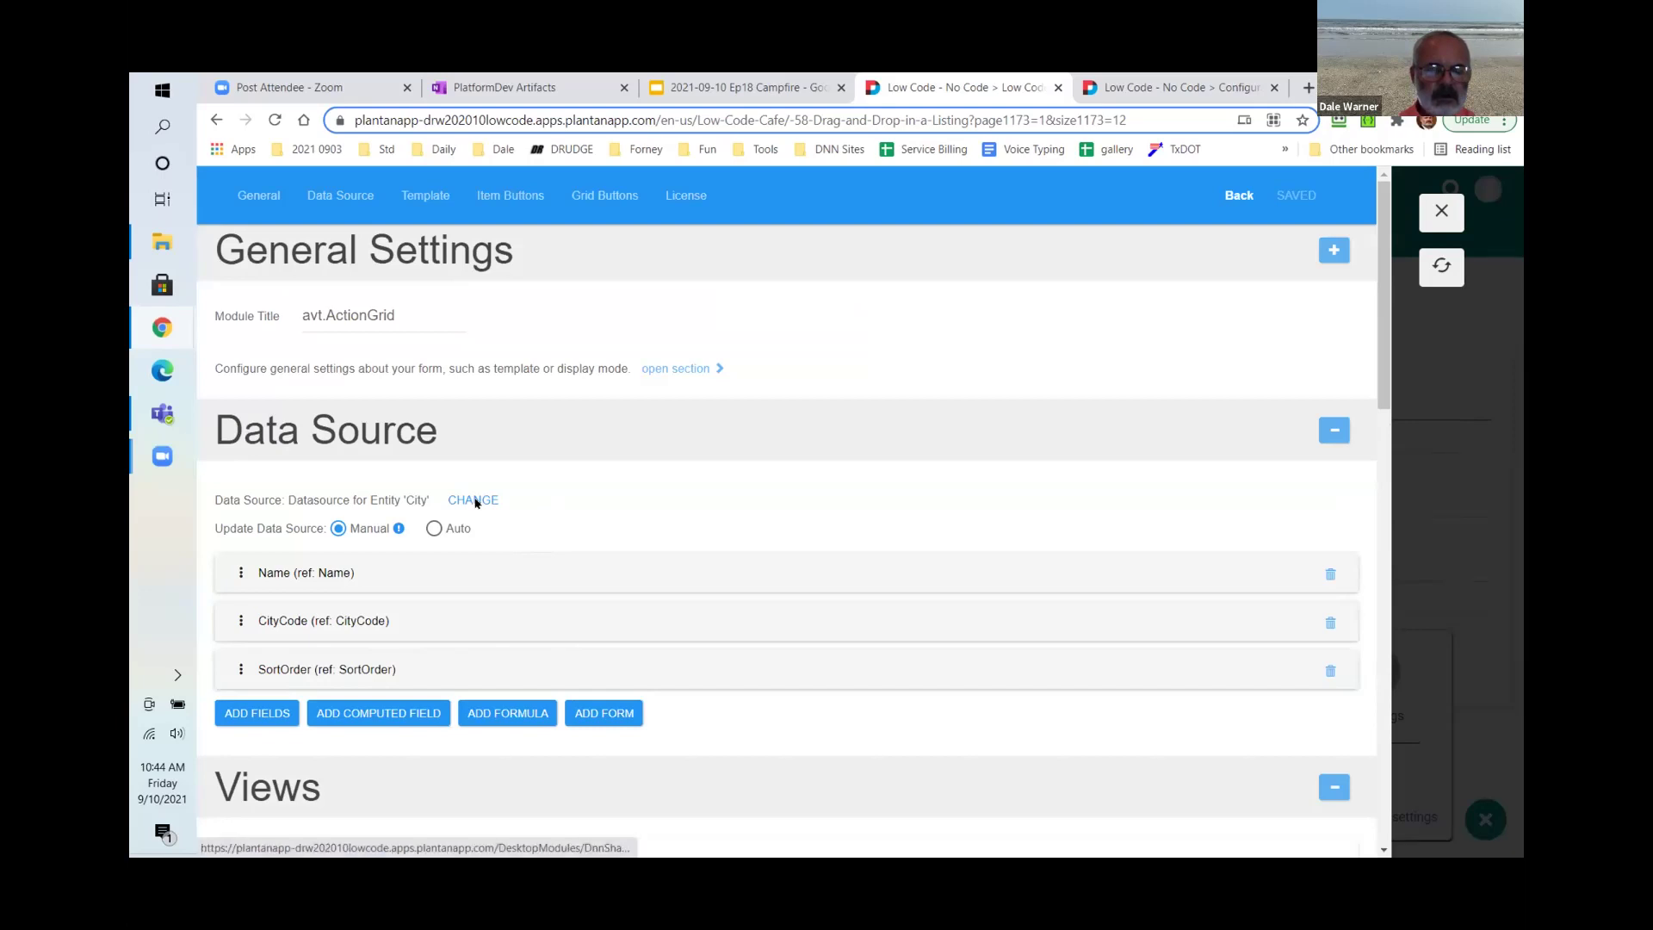
{"action": "left_click", "coordinate": [504, 336]}
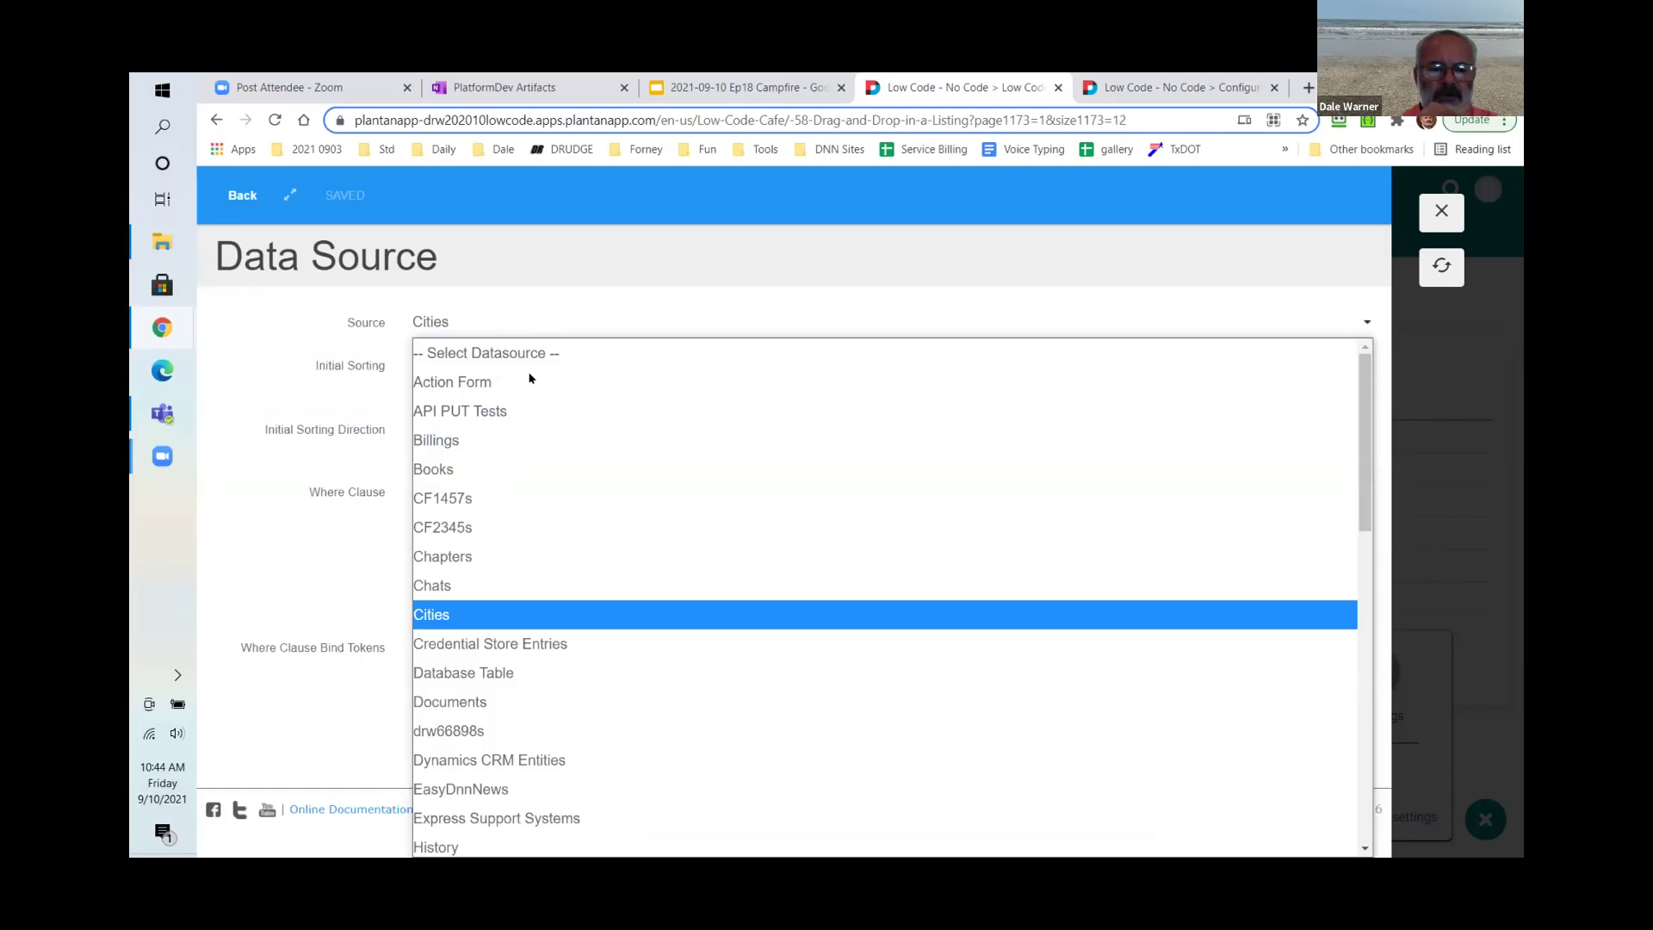
{"action": "scroll", "coordinate": [583, 543], "scroll_direction": "down", "scroll_amount": 10}
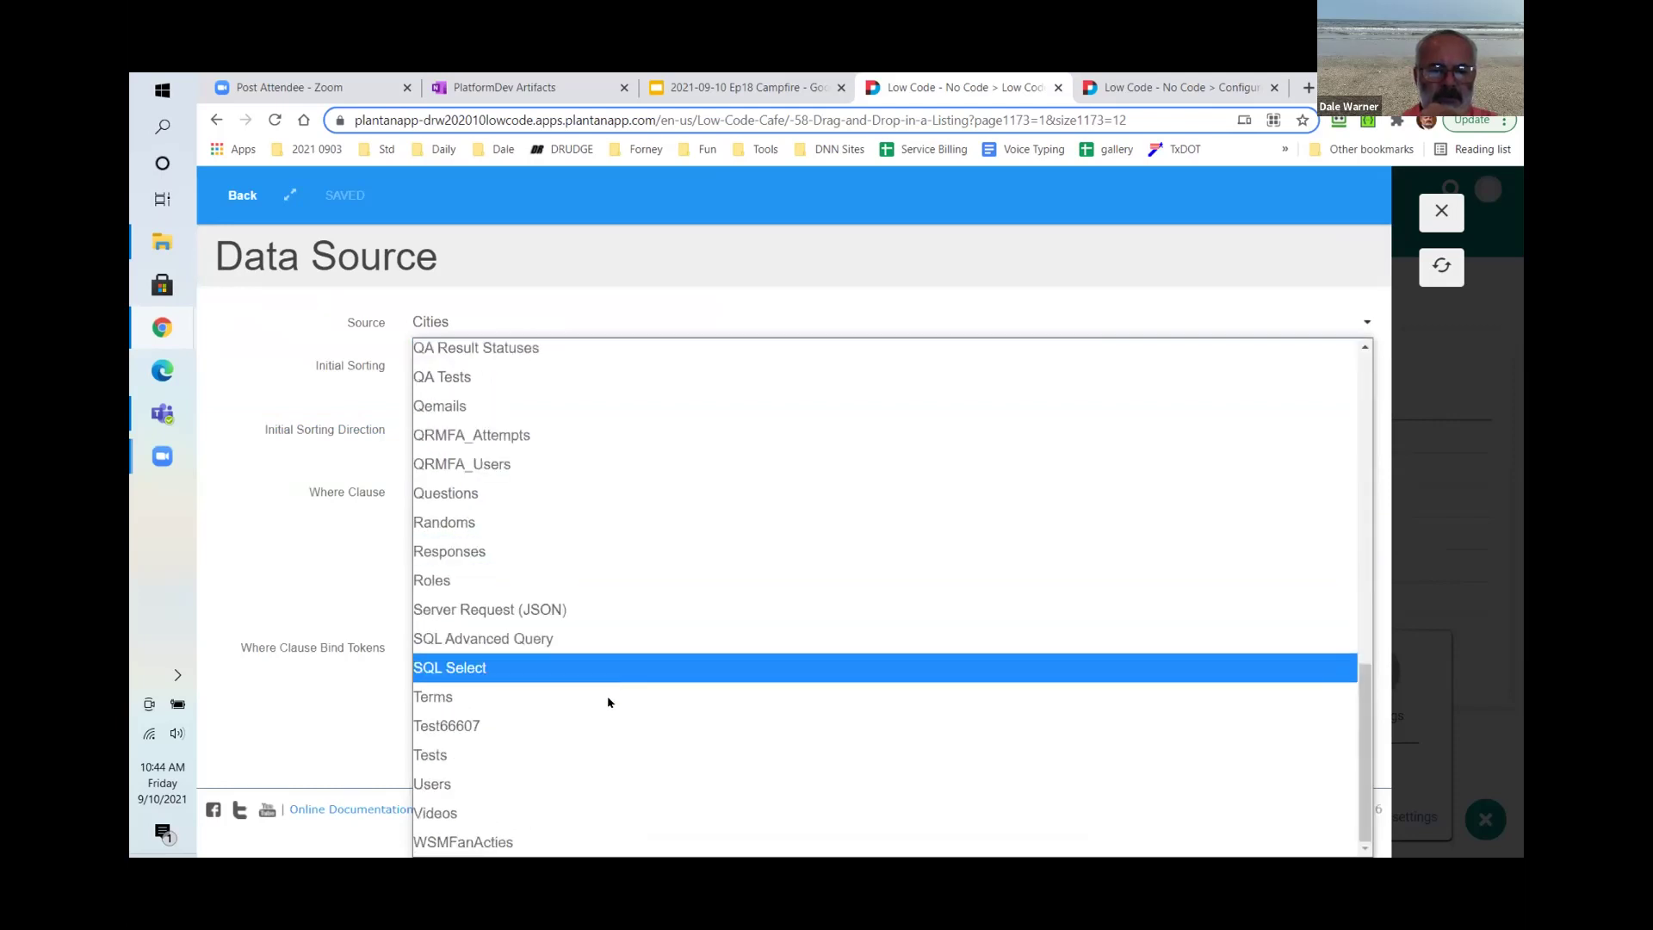
{"action": "scroll", "coordinate": [610, 702], "scroll_direction": "up", "scroll_amount": 4}
{"action": "scroll", "coordinate": [612, 675], "scroll_direction": "up", "scroll_amount": 3}
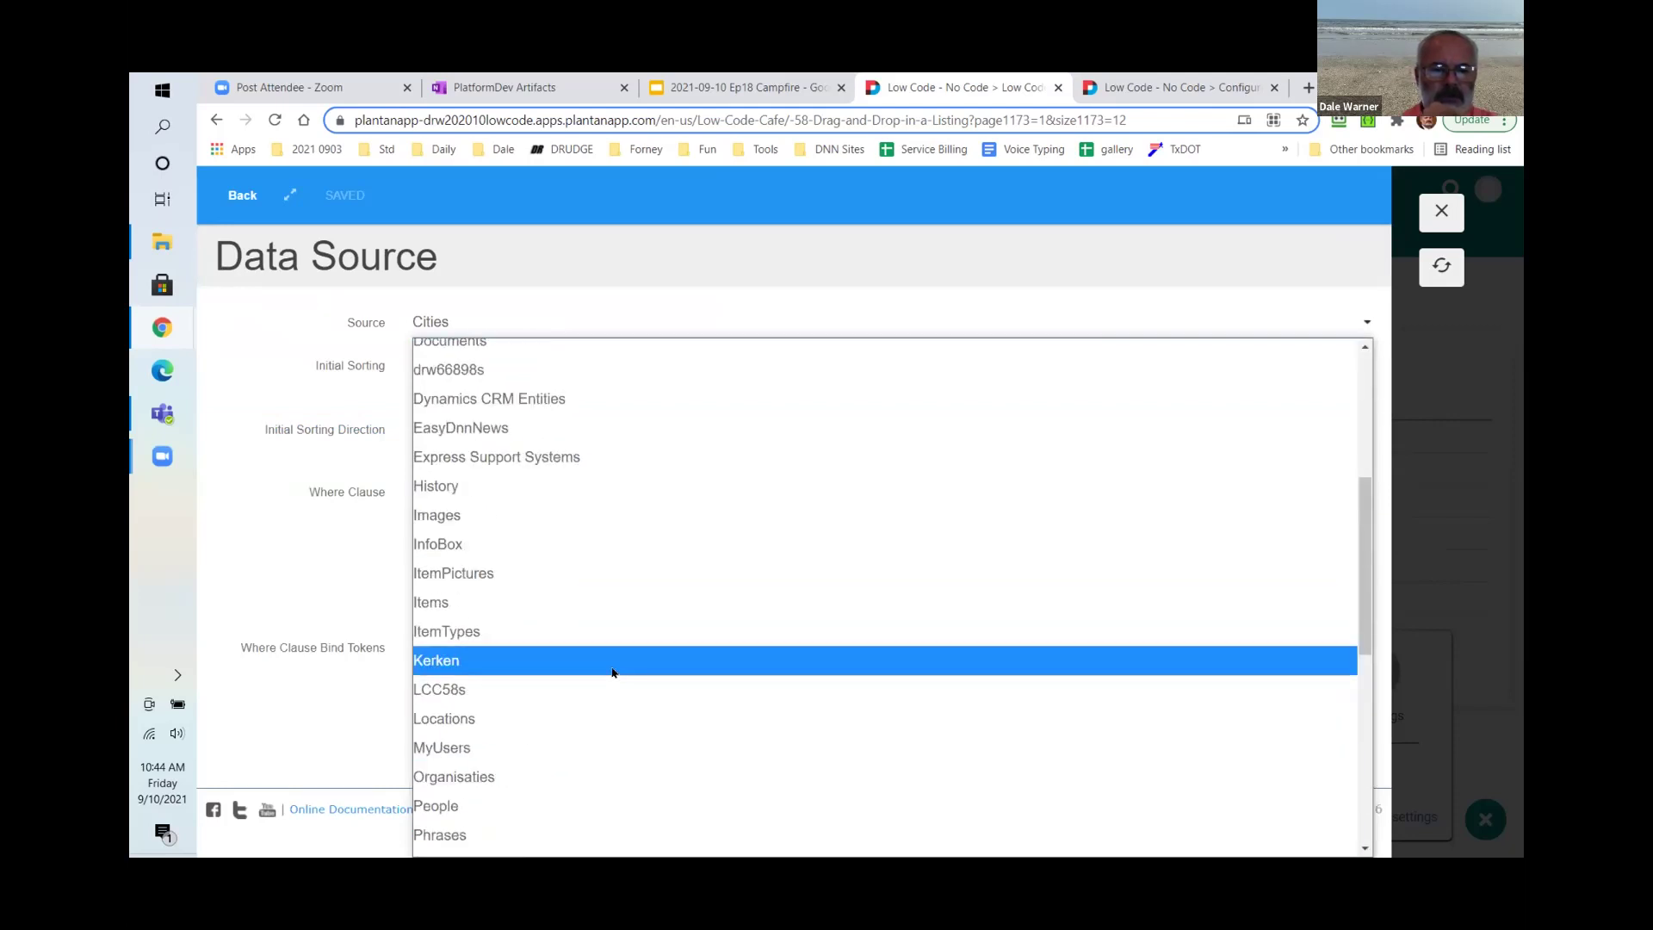
{"action": "scroll", "coordinate": [612, 673], "scroll_direction": "down", "scroll_amount": 2}
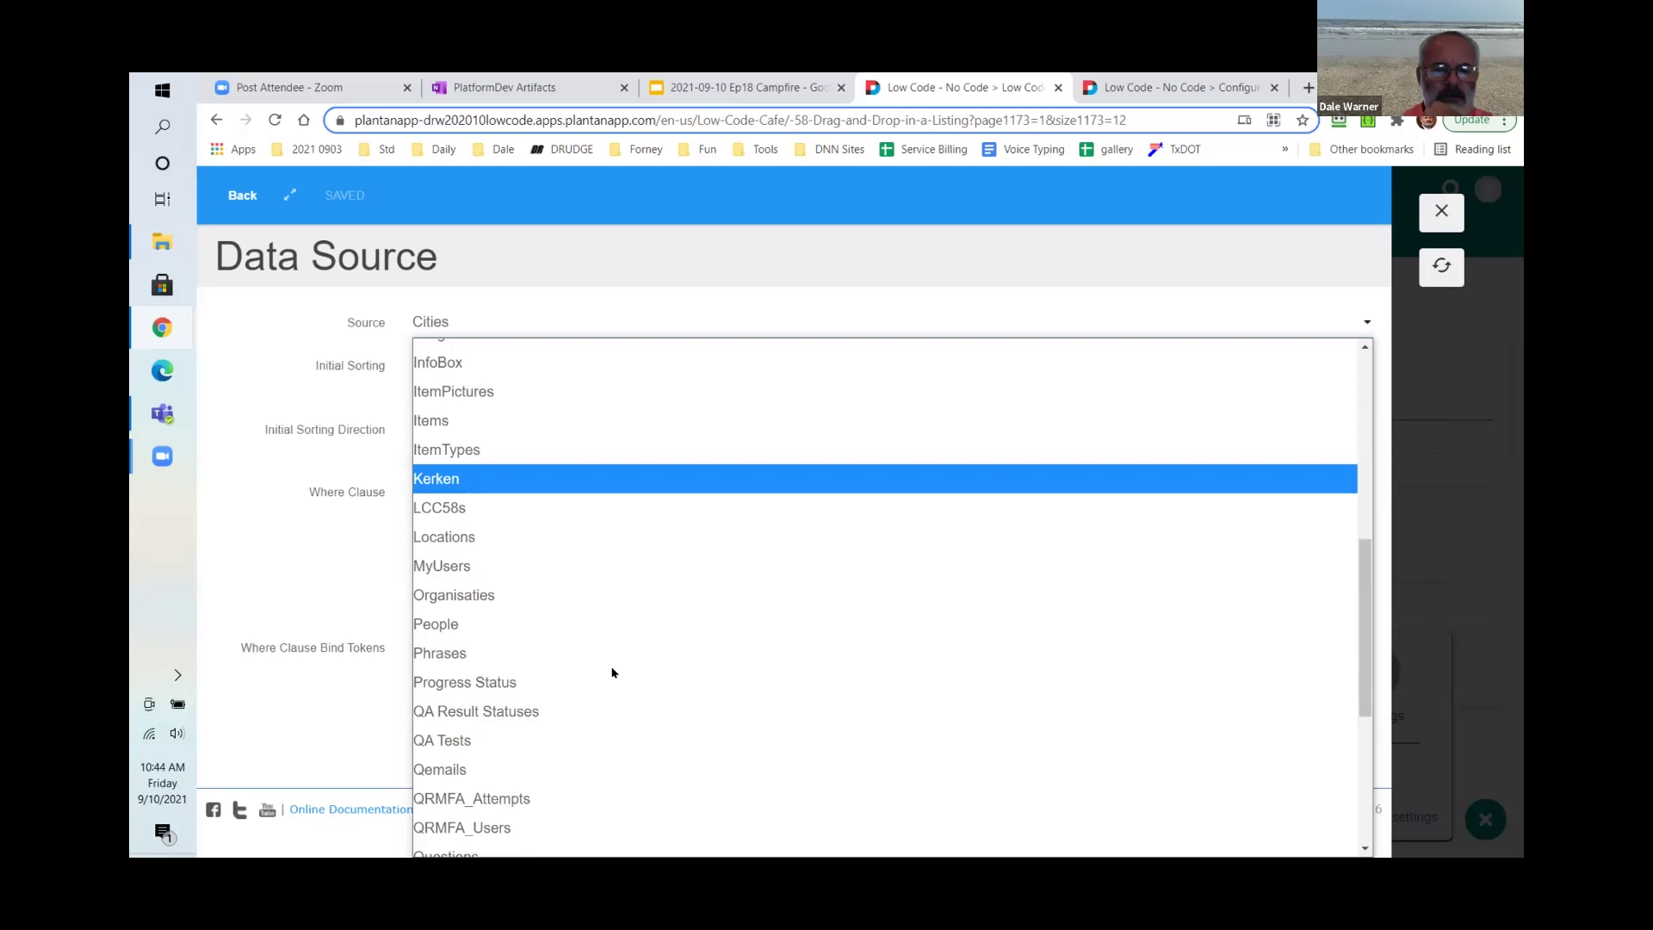
{"action": "scroll", "coordinate": [612, 672], "scroll_direction": "up", "scroll_amount": 2}
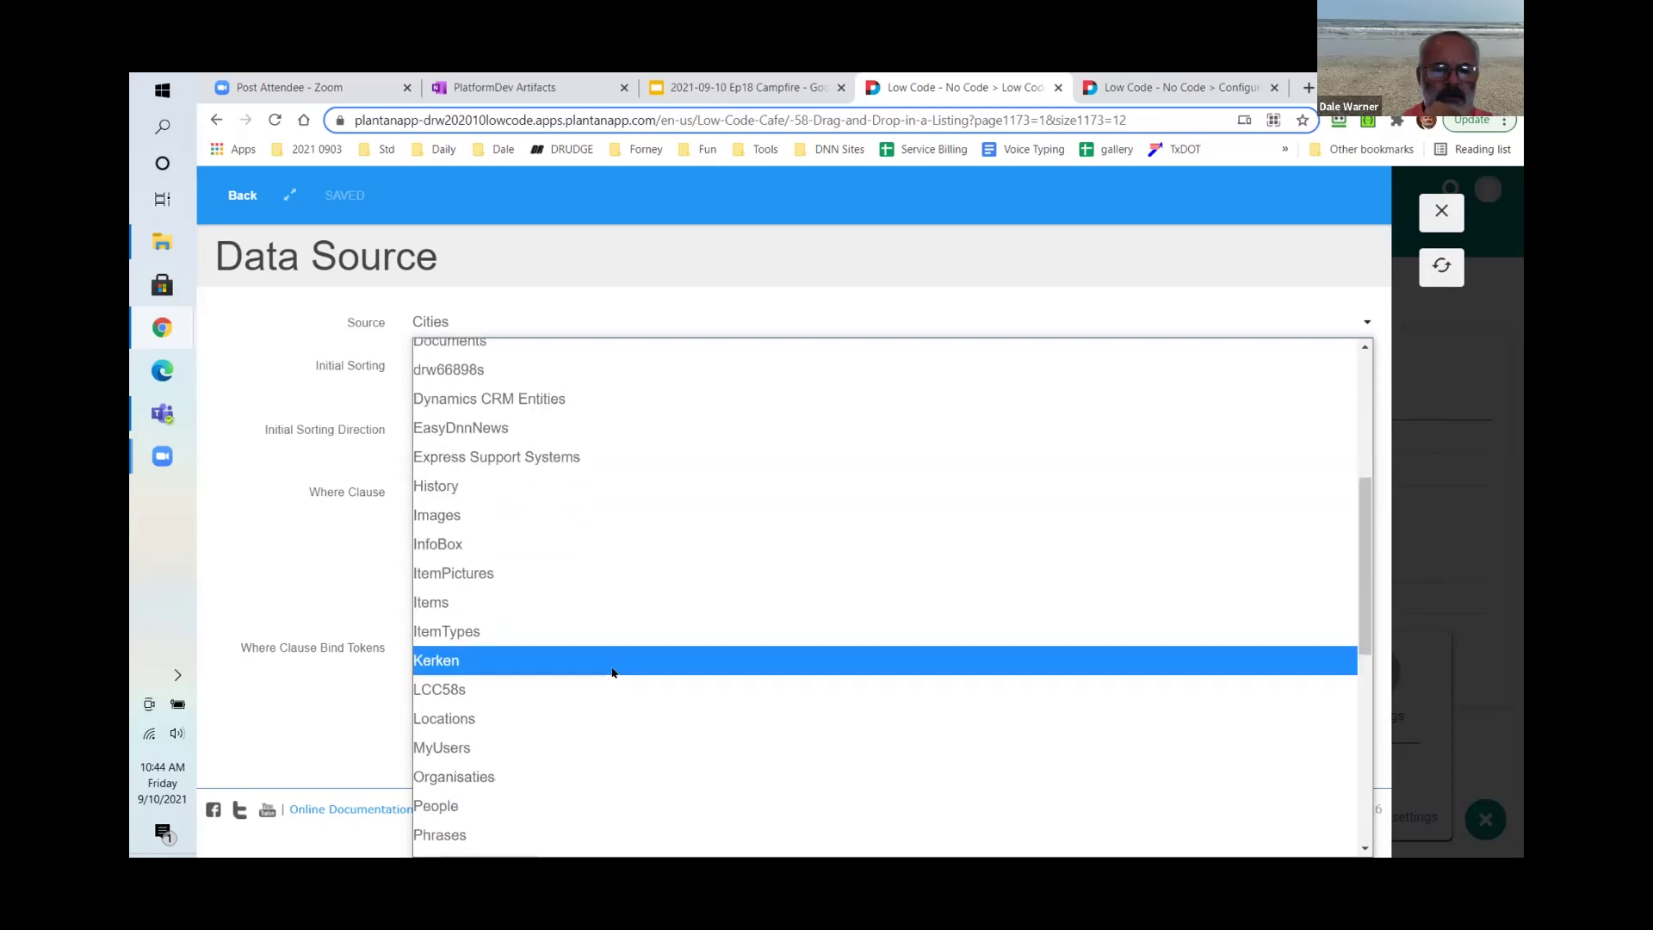
{"action": "left_click", "coordinate": [276, 572]}
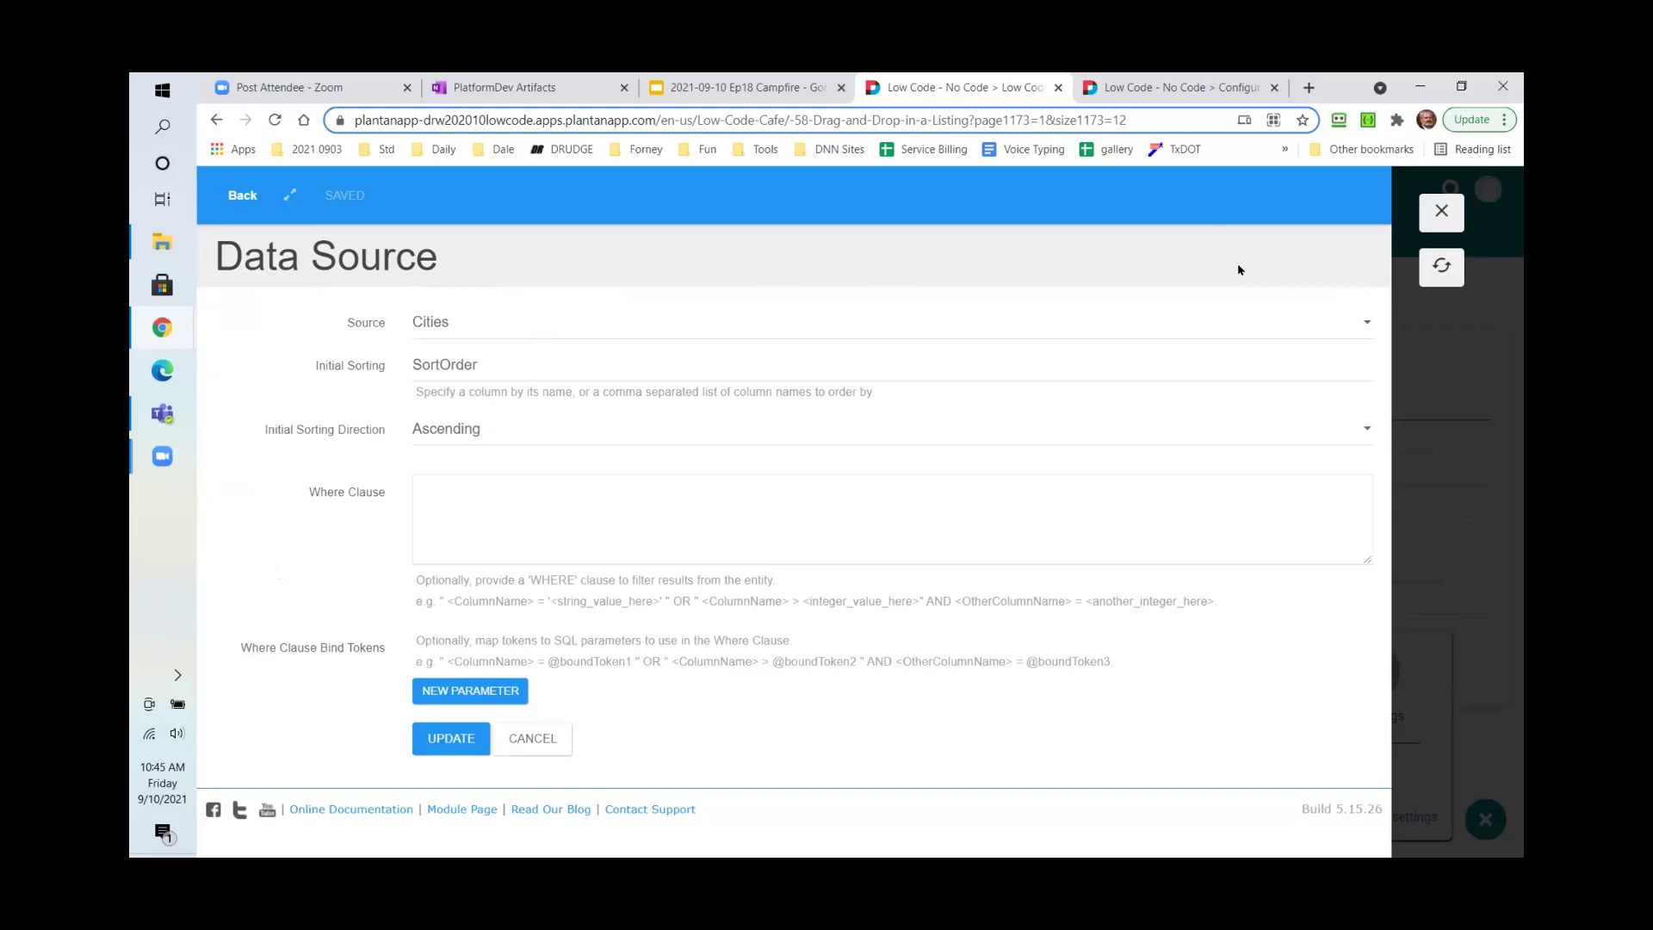
- Look through the Source options again, from Action Form down to the server request and SQL entries, and dismiss the list
{"action": "left_click", "coordinate": [617, 328]}
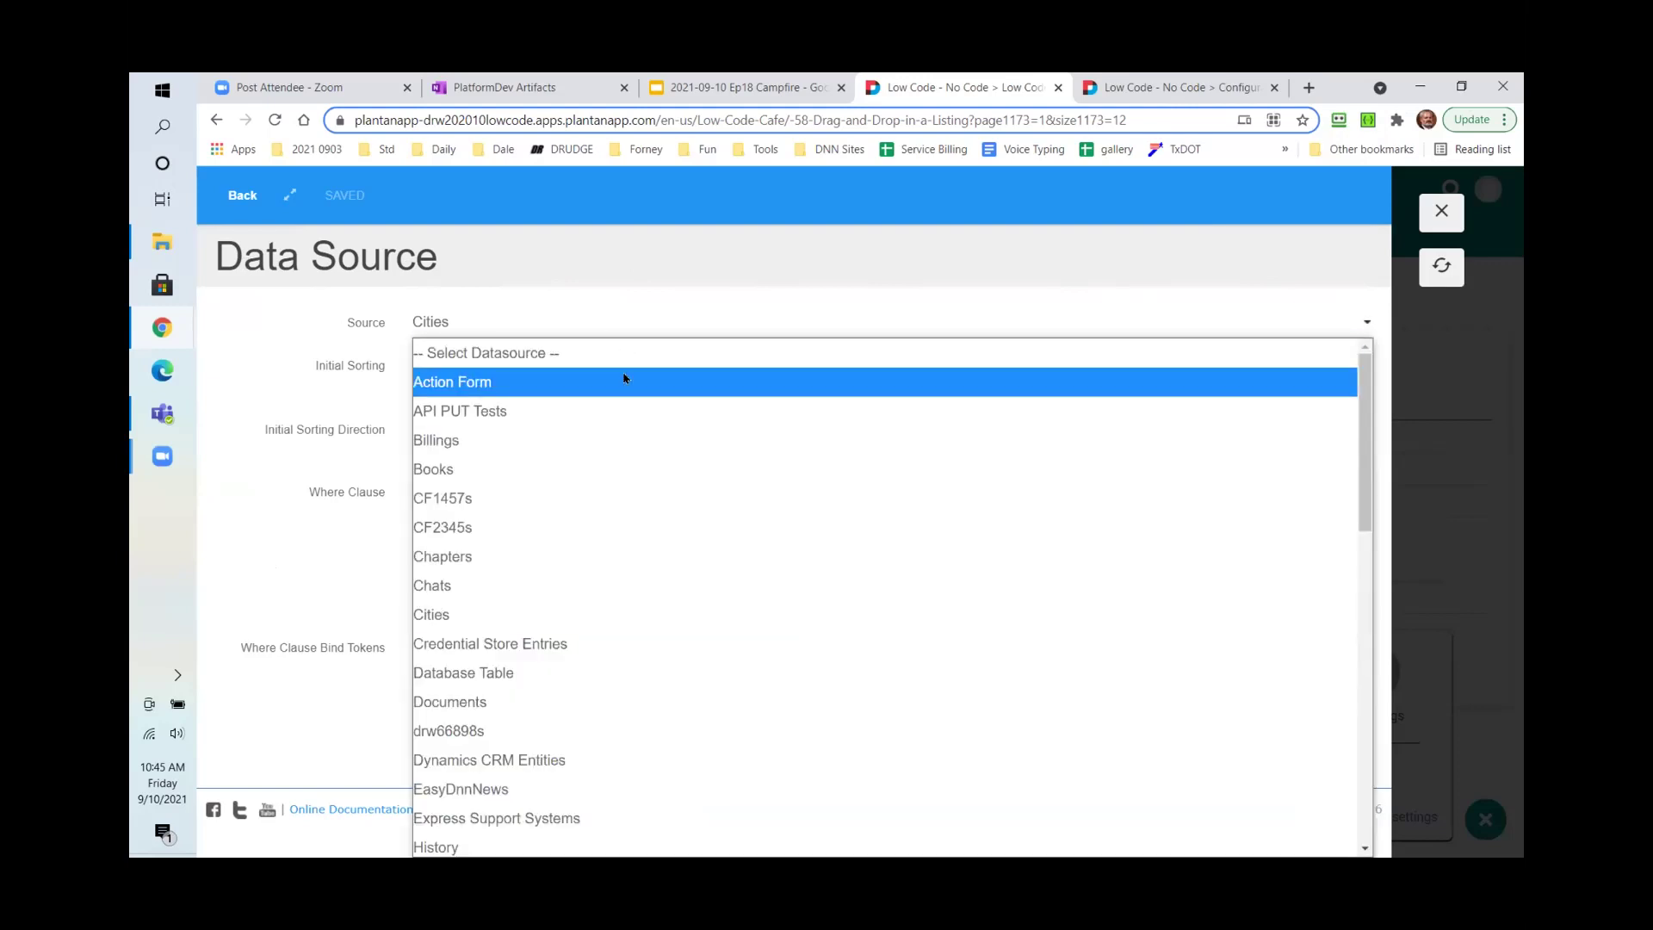
{"action": "scroll", "coordinate": [627, 387], "scroll_direction": "down", "scroll_amount": 2}
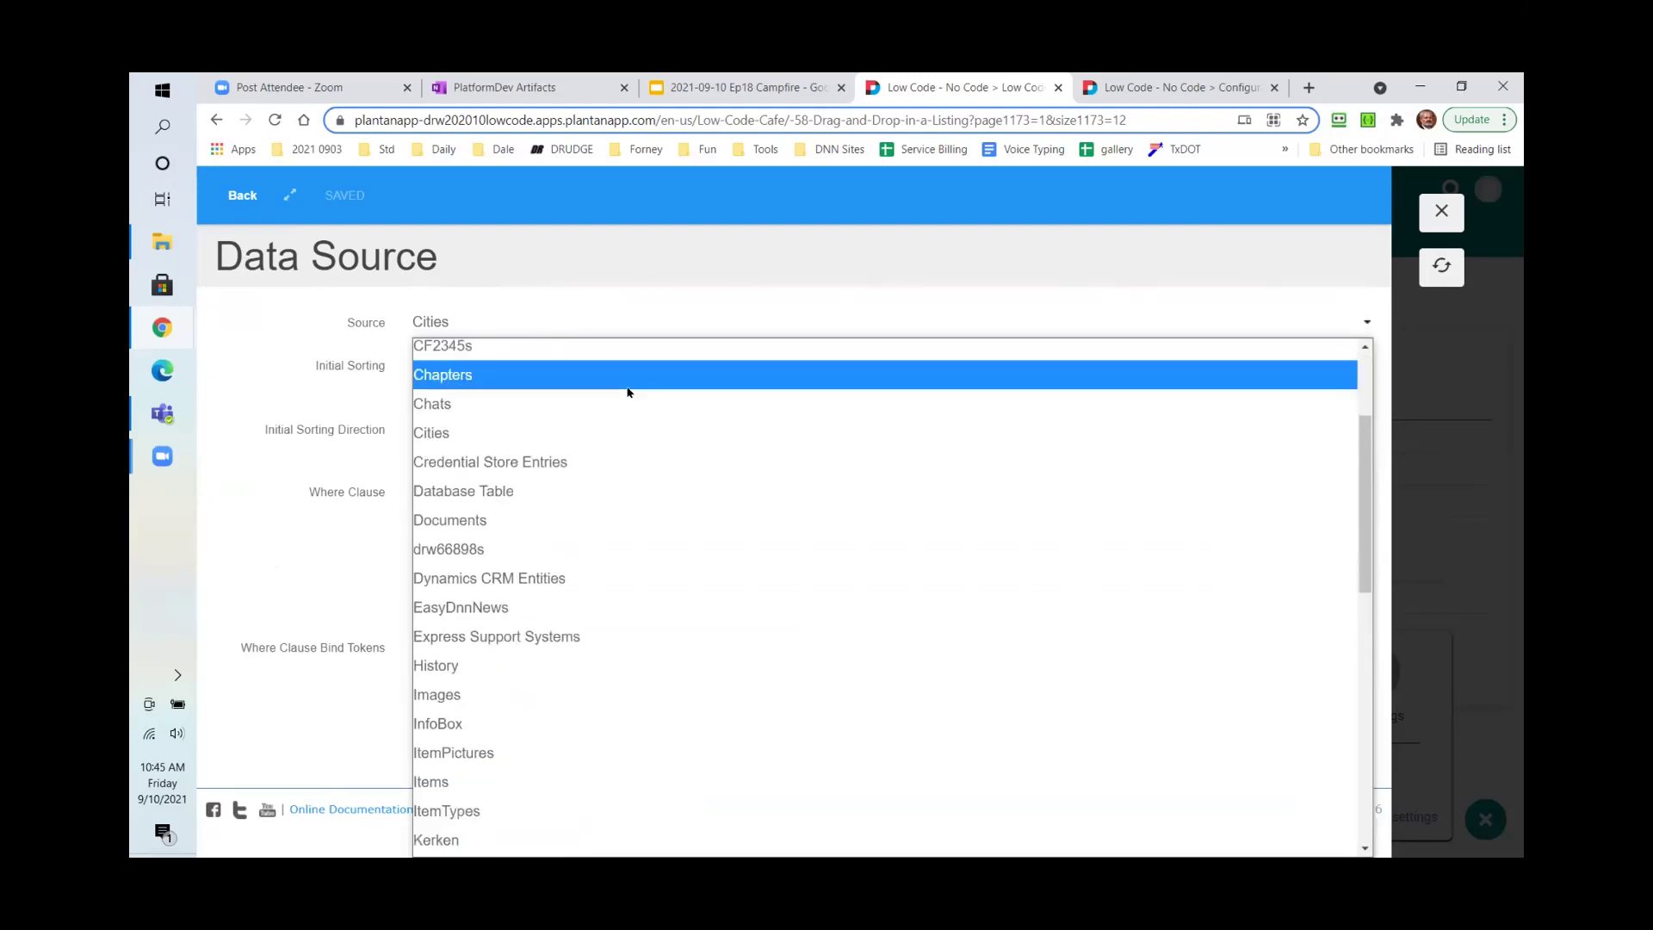
{"action": "scroll", "coordinate": [629, 393], "scroll_direction": "down", "scroll_amount": 2}
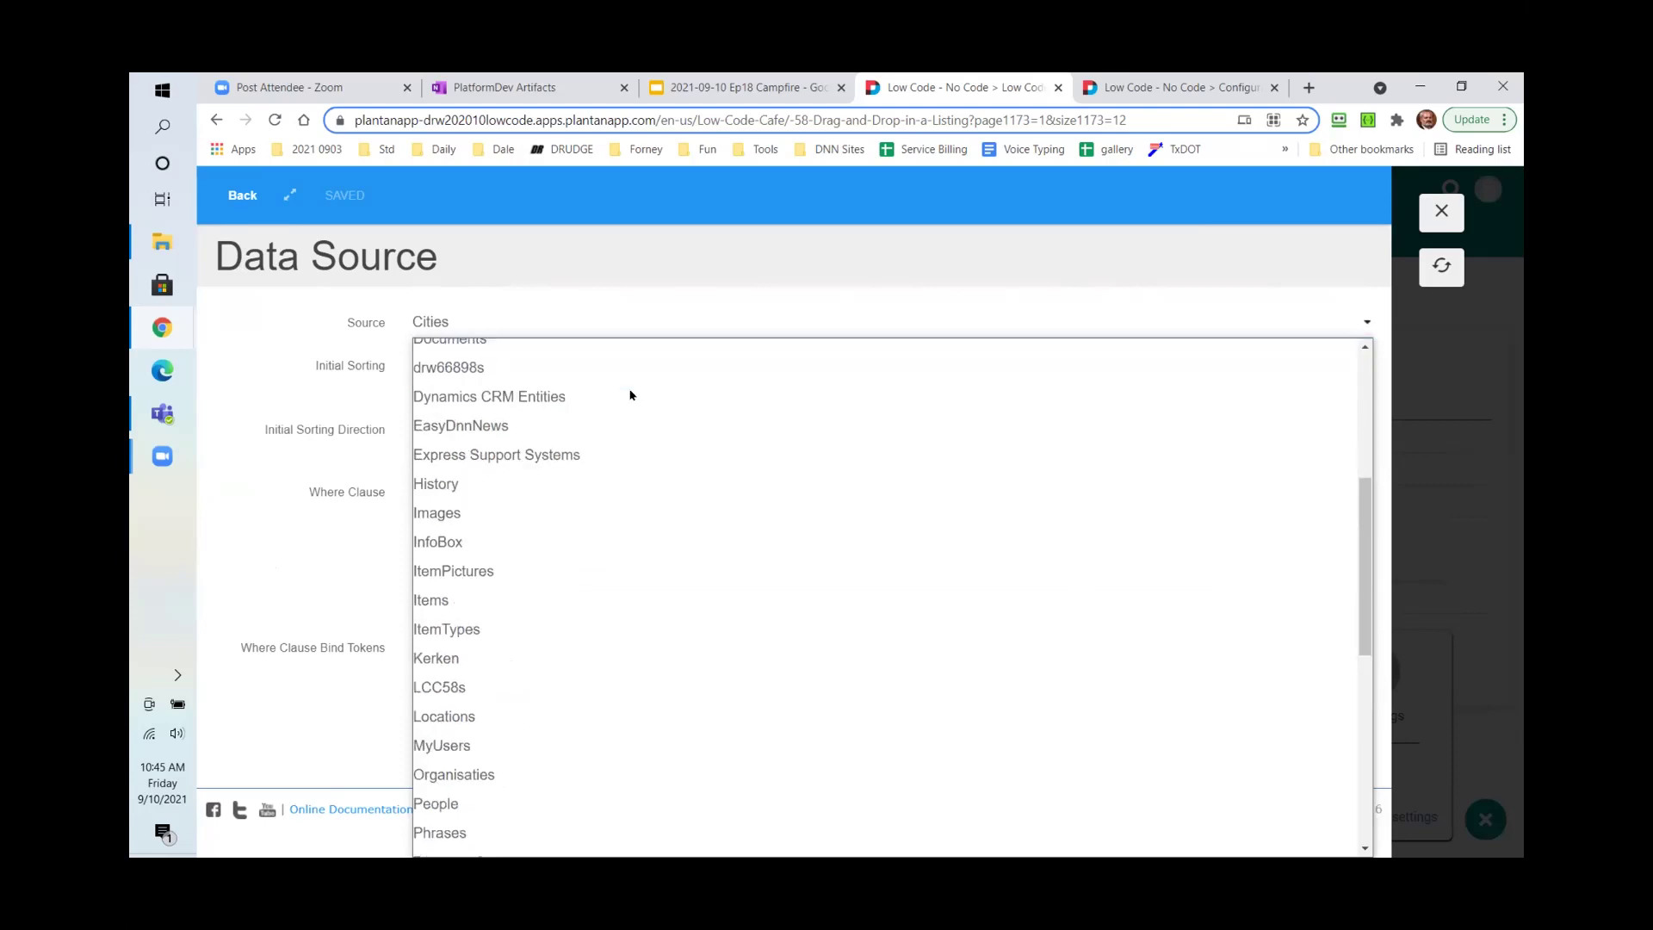
{"action": "scroll", "coordinate": [631, 394], "scroll_direction": "down", "scroll_amount": 2}
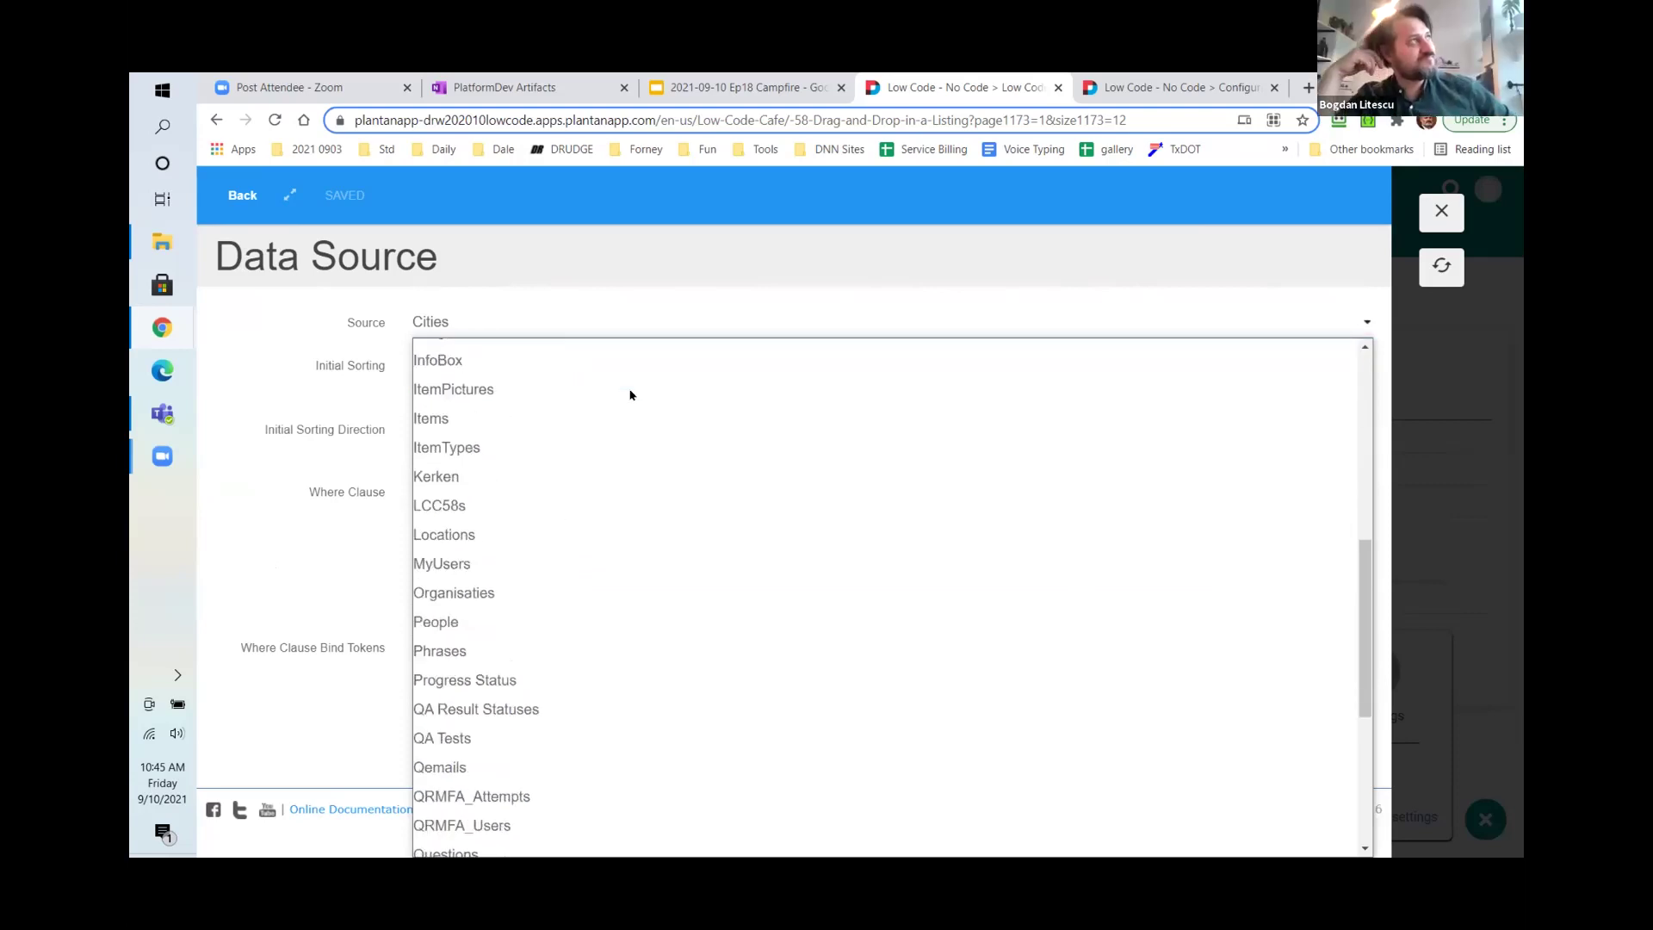
{"action": "scroll", "coordinate": [630, 394], "scroll_direction": "down", "scroll_amount": 2}
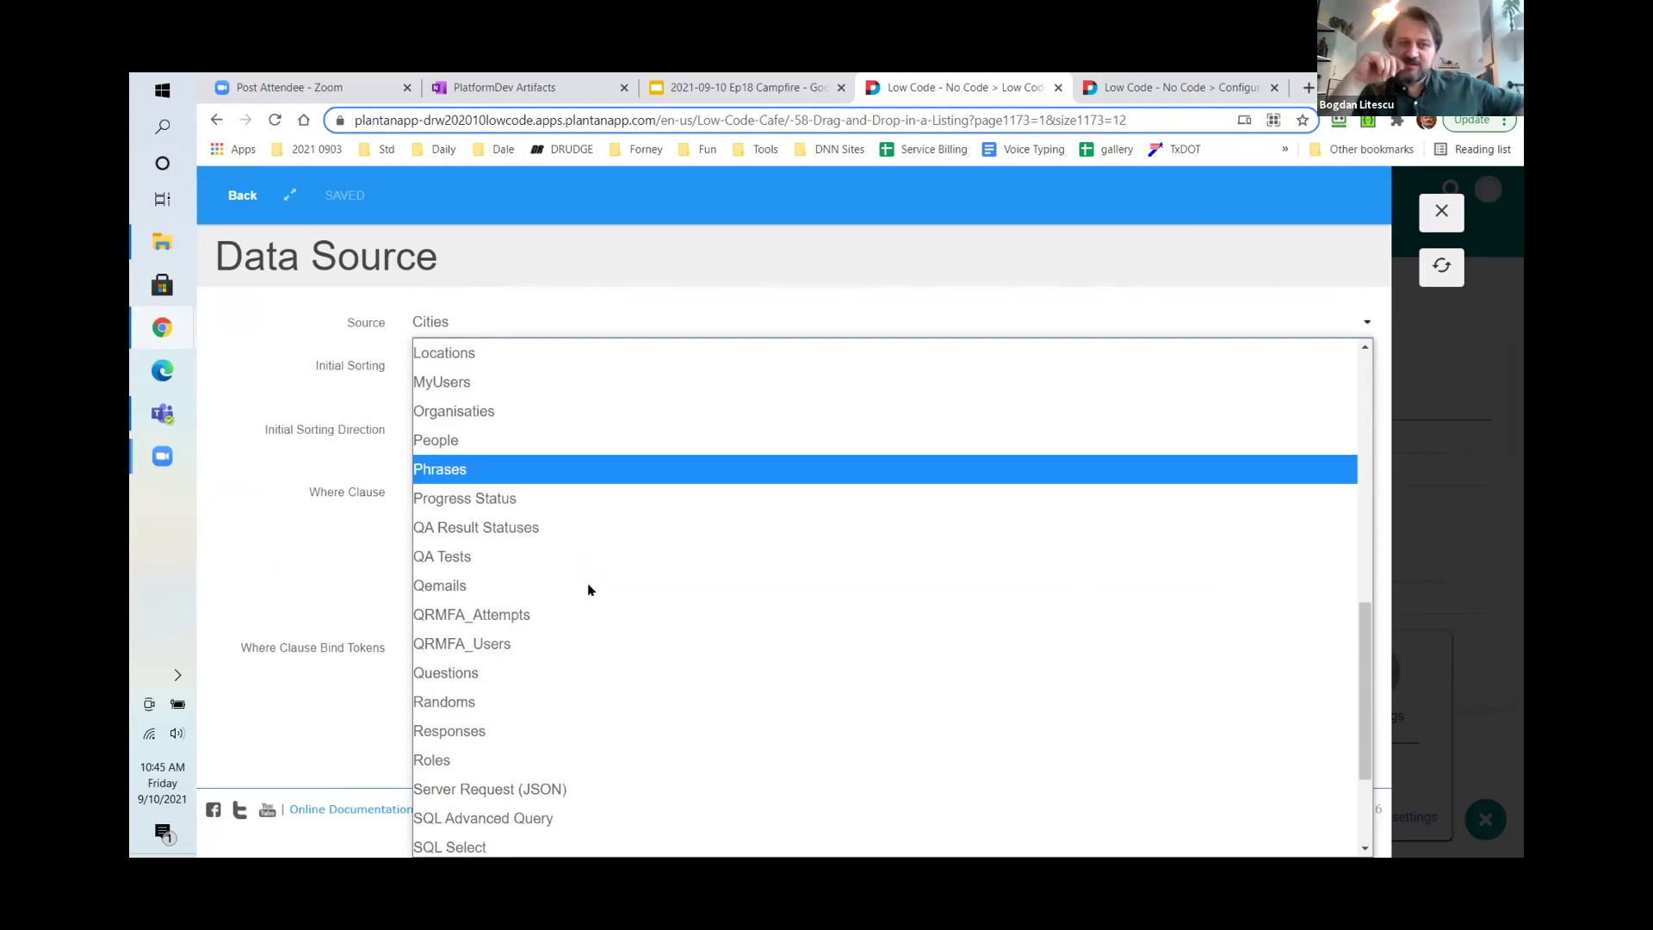
{"action": "left_click", "coordinate": [410, 633]}
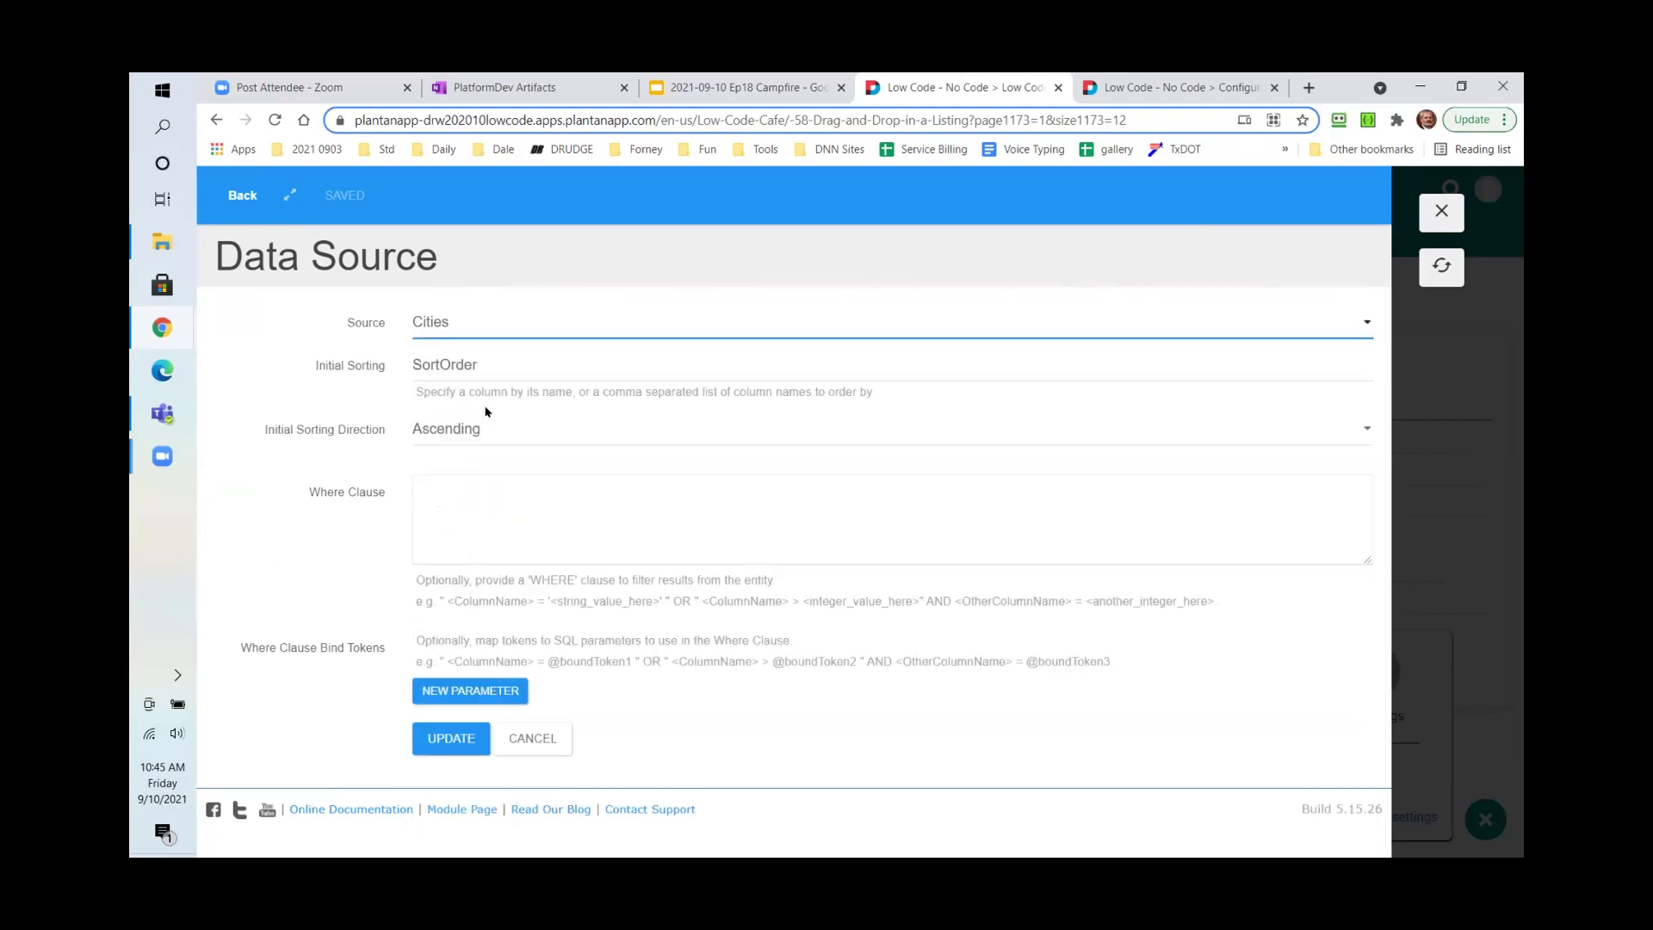
- Set the listing's source to Server Request (JSON), review its request fields, and leave the settings without saving
{"action": "left_click", "coordinate": [508, 334]}
{"action": "scroll", "coordinate": [503, 676], "scroll_direction": "down", "scroll_amount": 8}
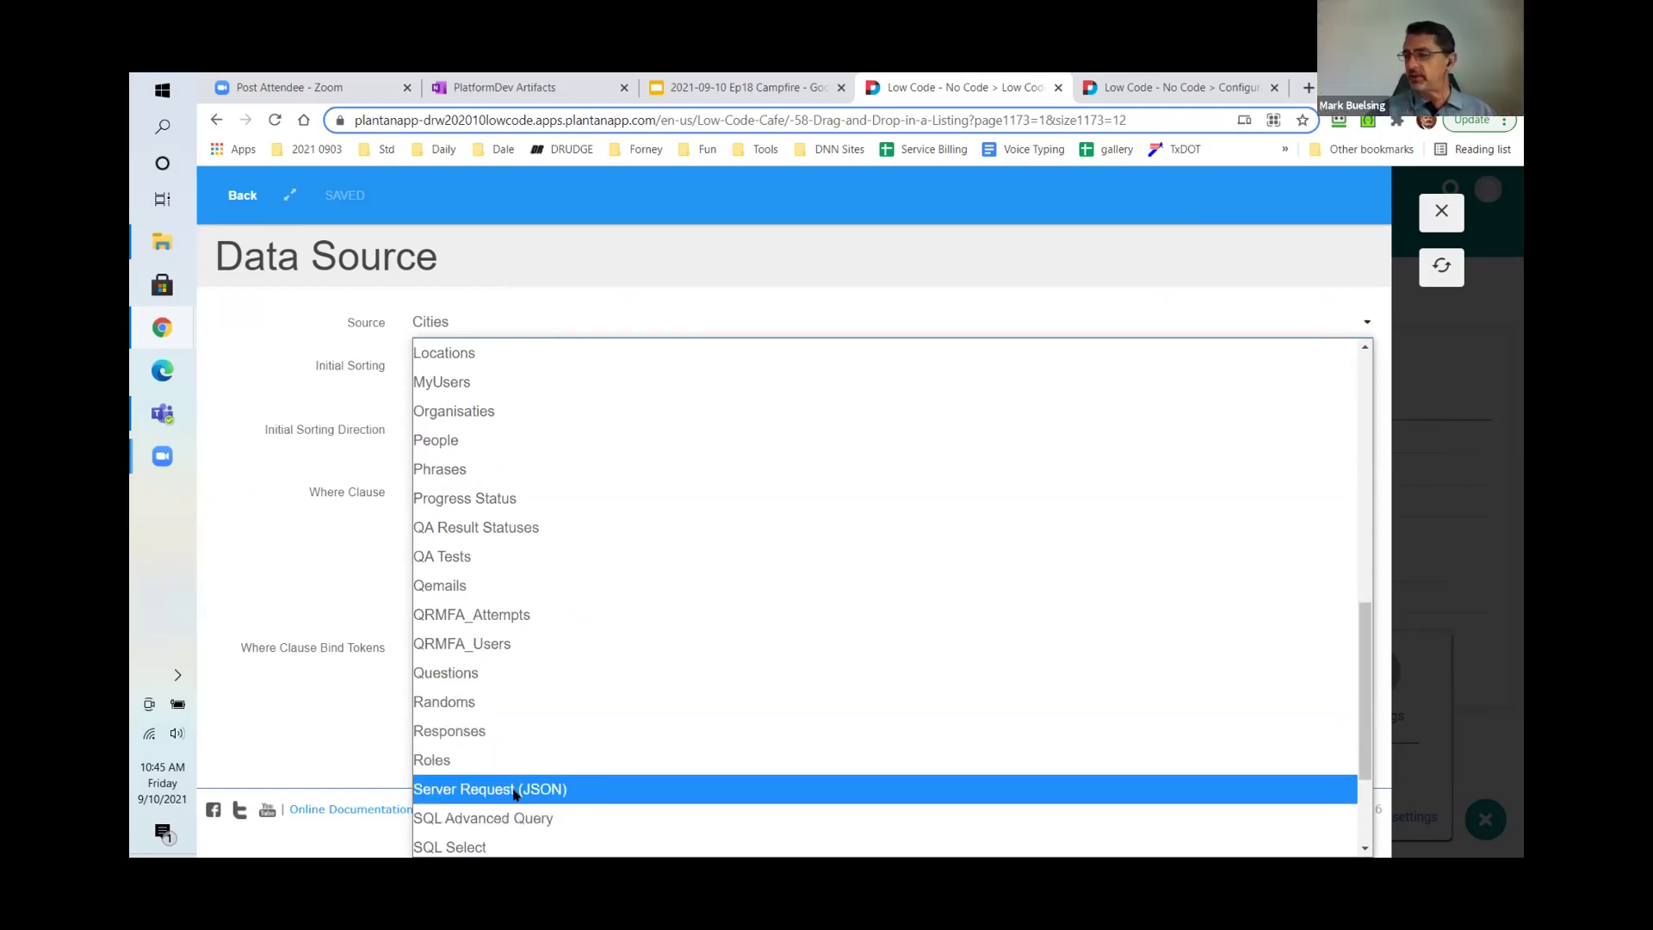
{"action": "left_click", "coordinate": [515, 791]}
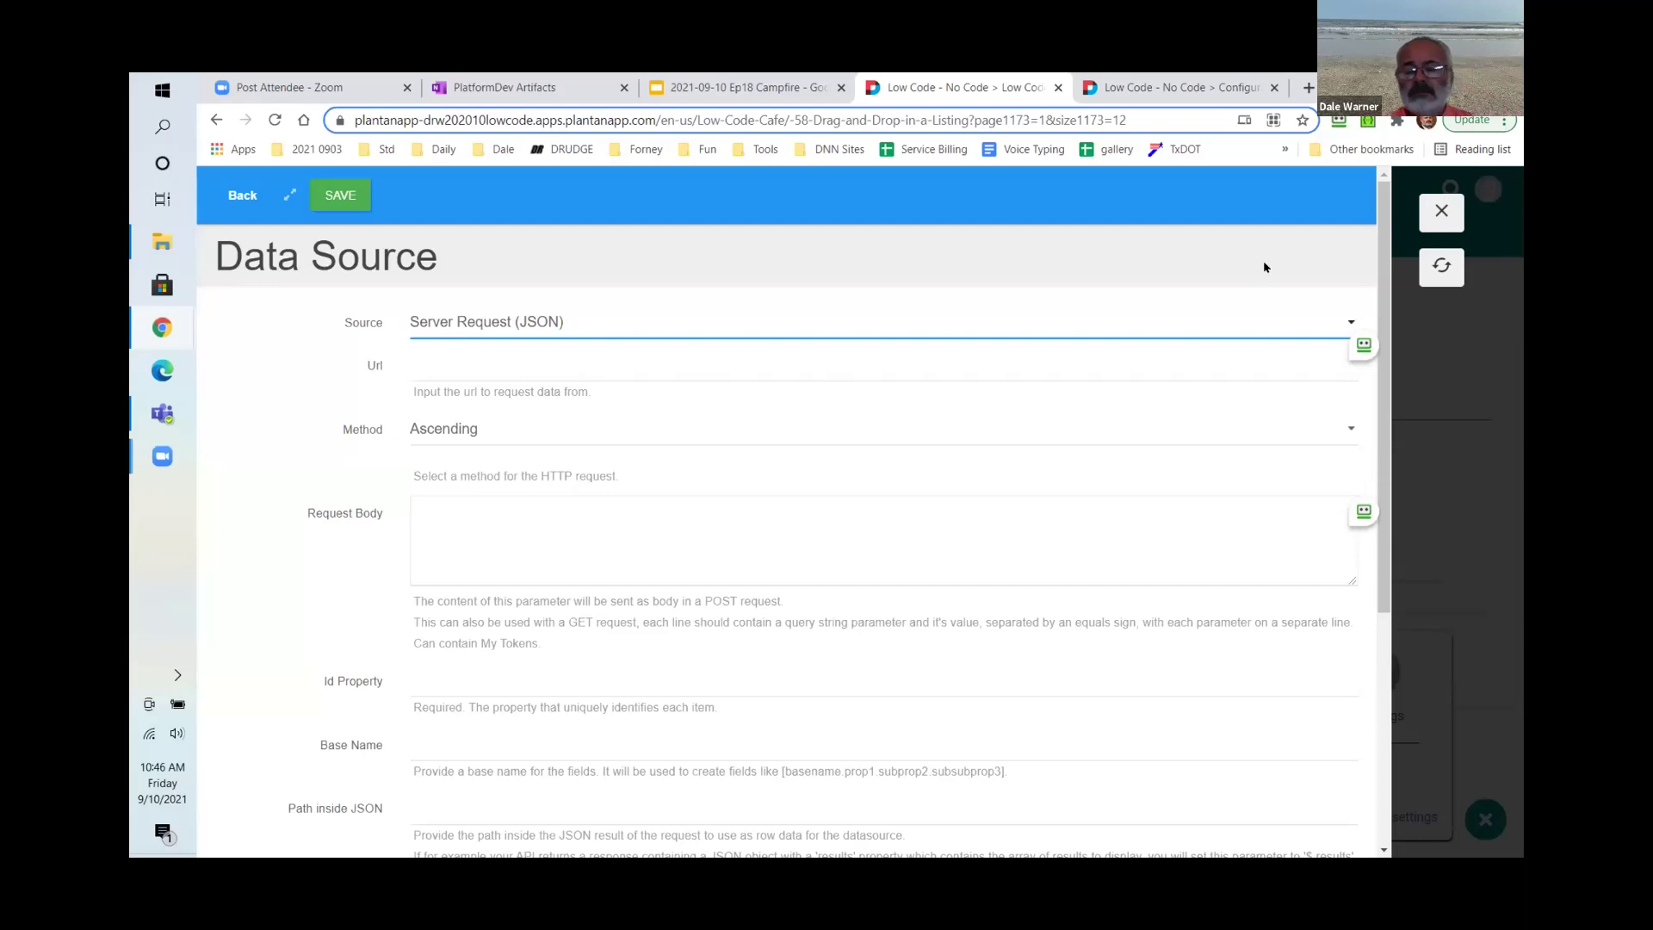
{"action": "left_click", "coordinate": [1441, 267]}
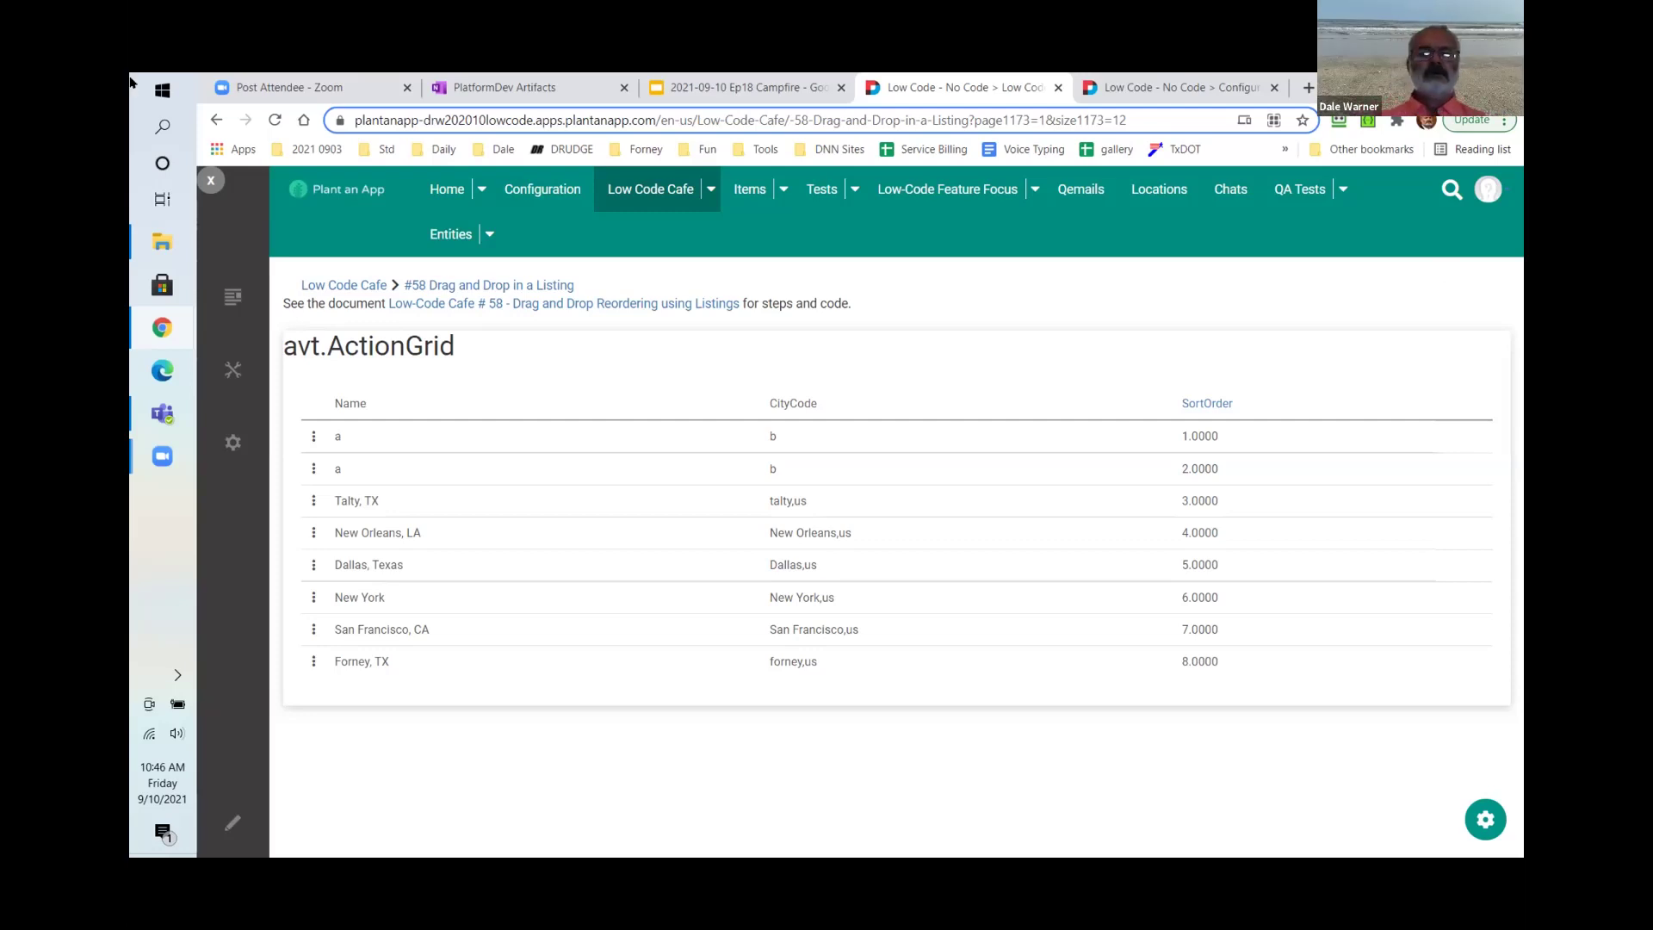
- Switch to the 2021-09-10 Ep18 Campfire presentation in Google Slides and show slide 18 about presenters and next week's topics
{"action": "left_click", "coordinate": [723, 78]}
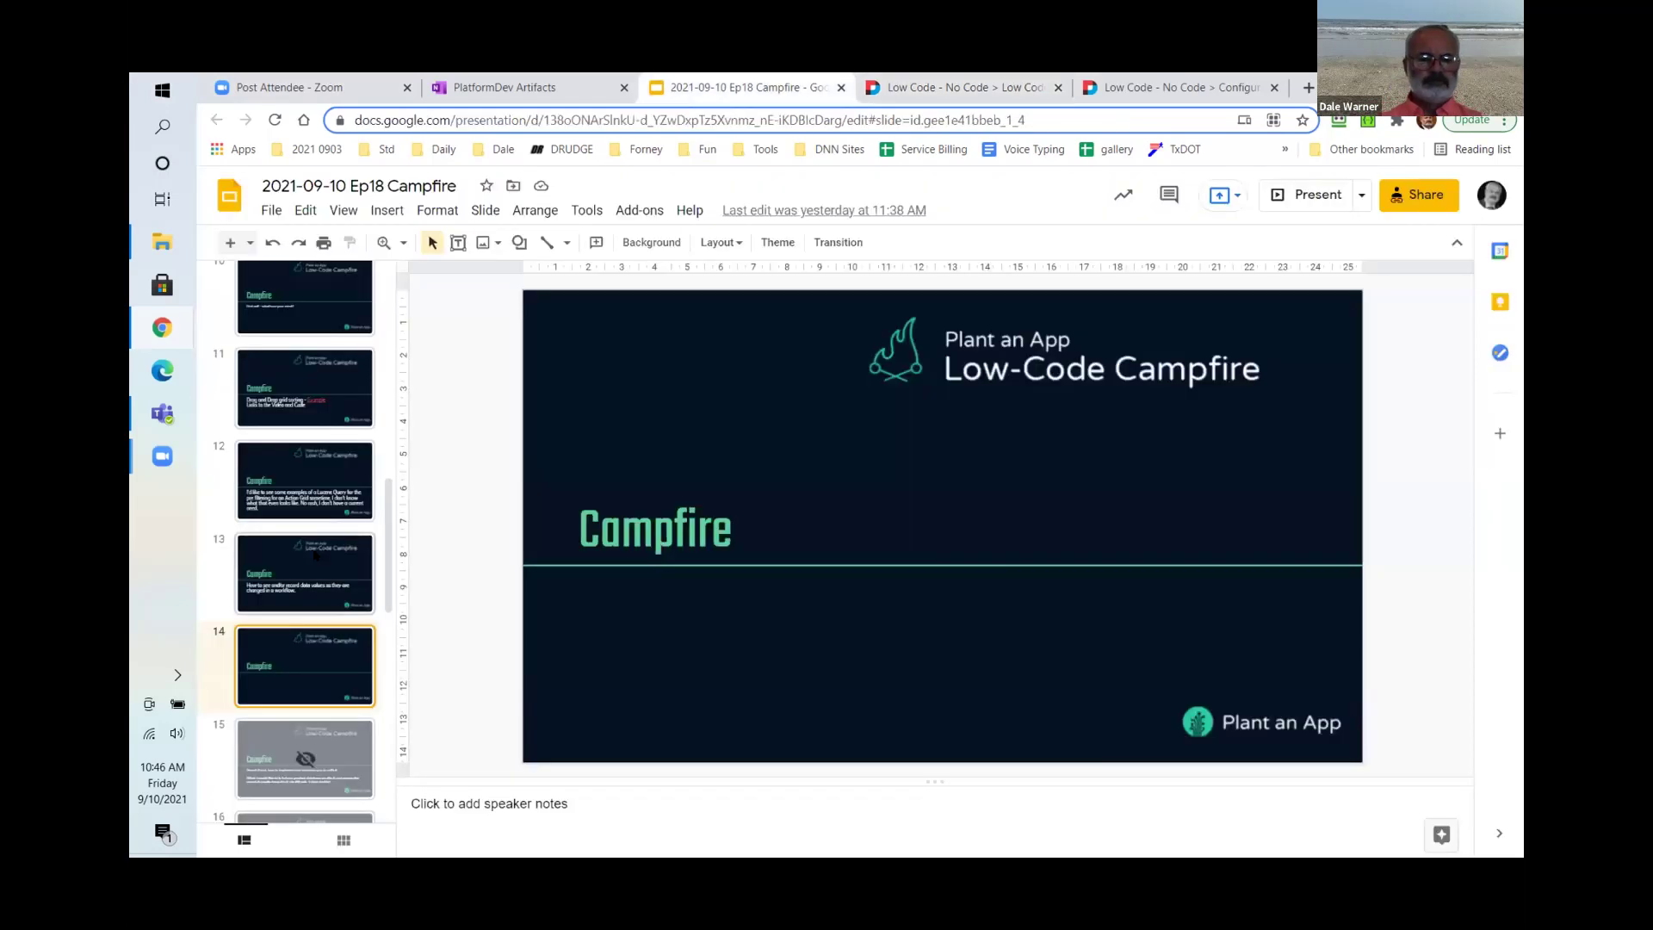
{"action": "scroll", "coordinate": [314, 558], "scroll_direction": "down", "scroll_amount": 1}
{"action": "left_click", "coordinate": [320, 683]}
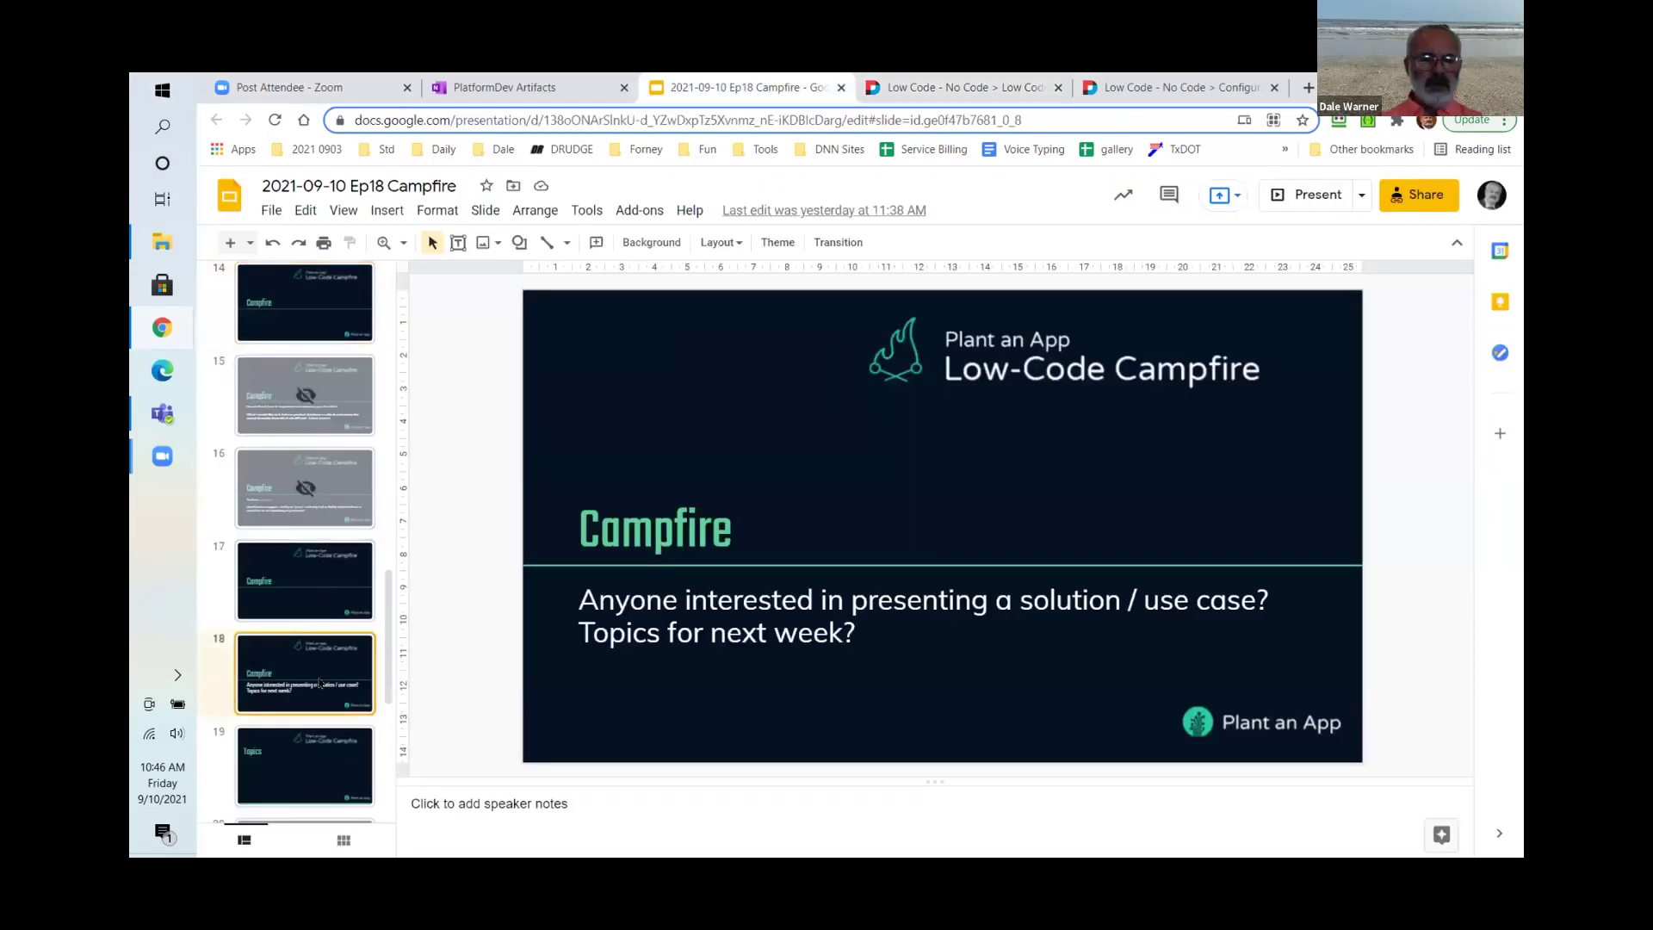